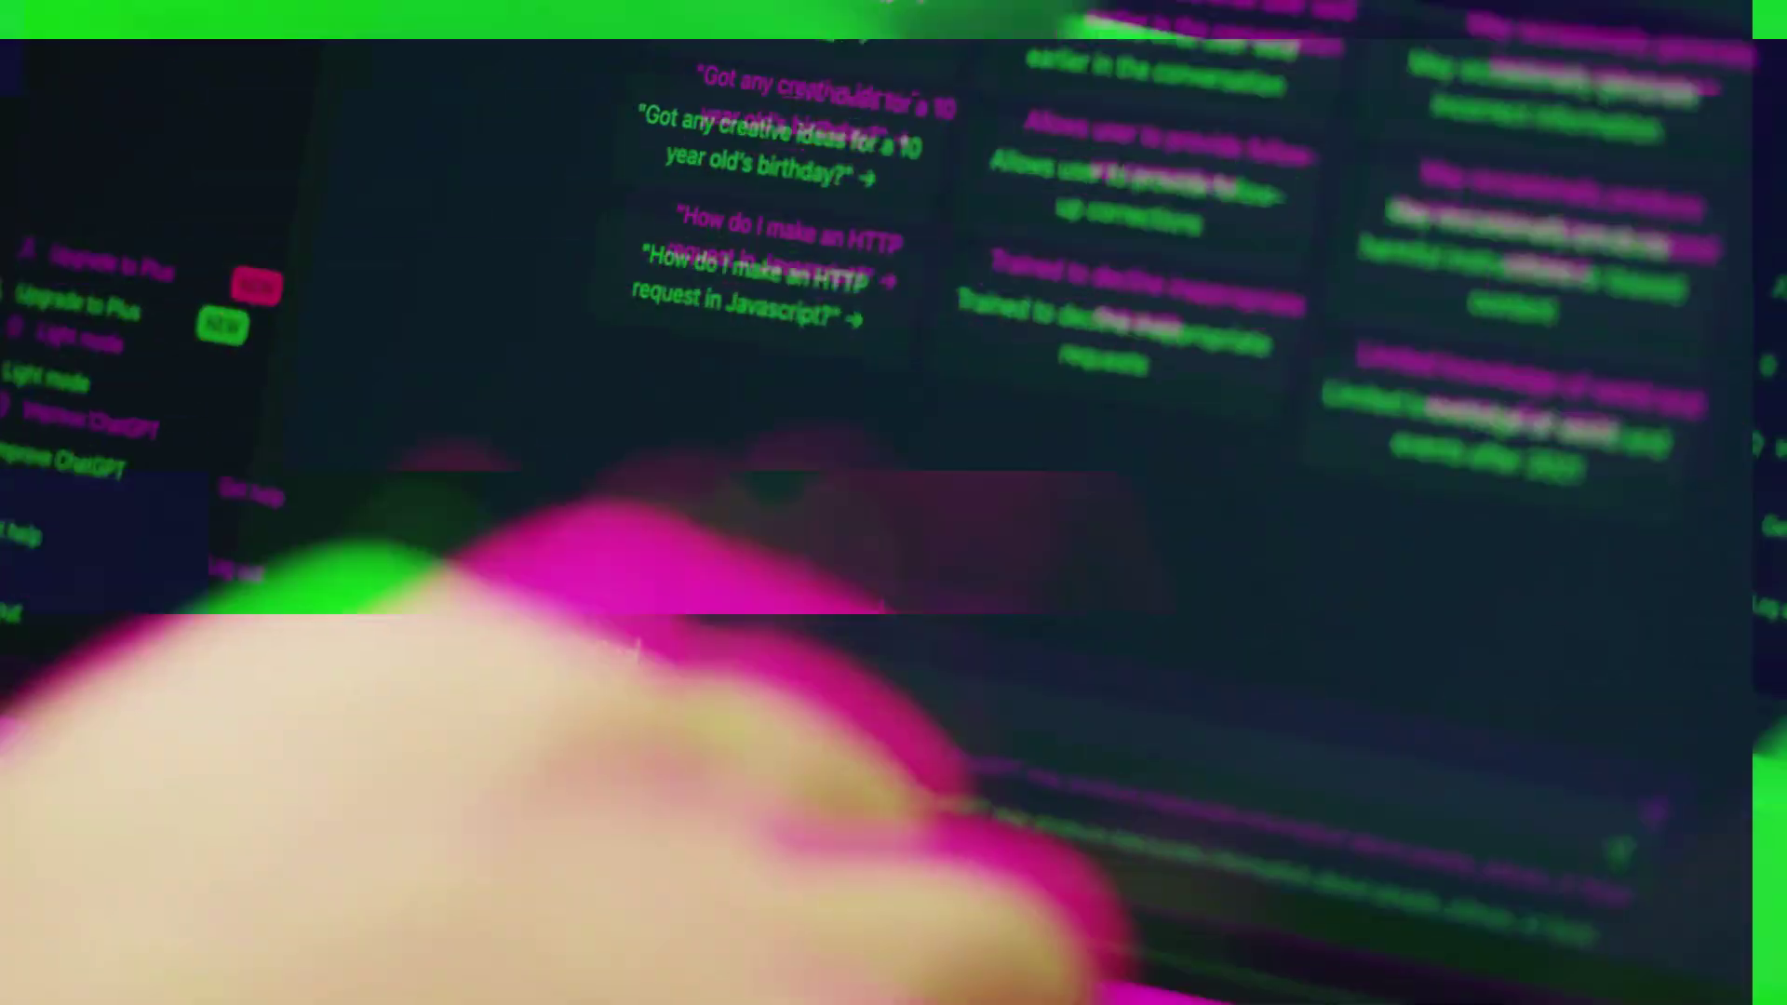
text(talk)
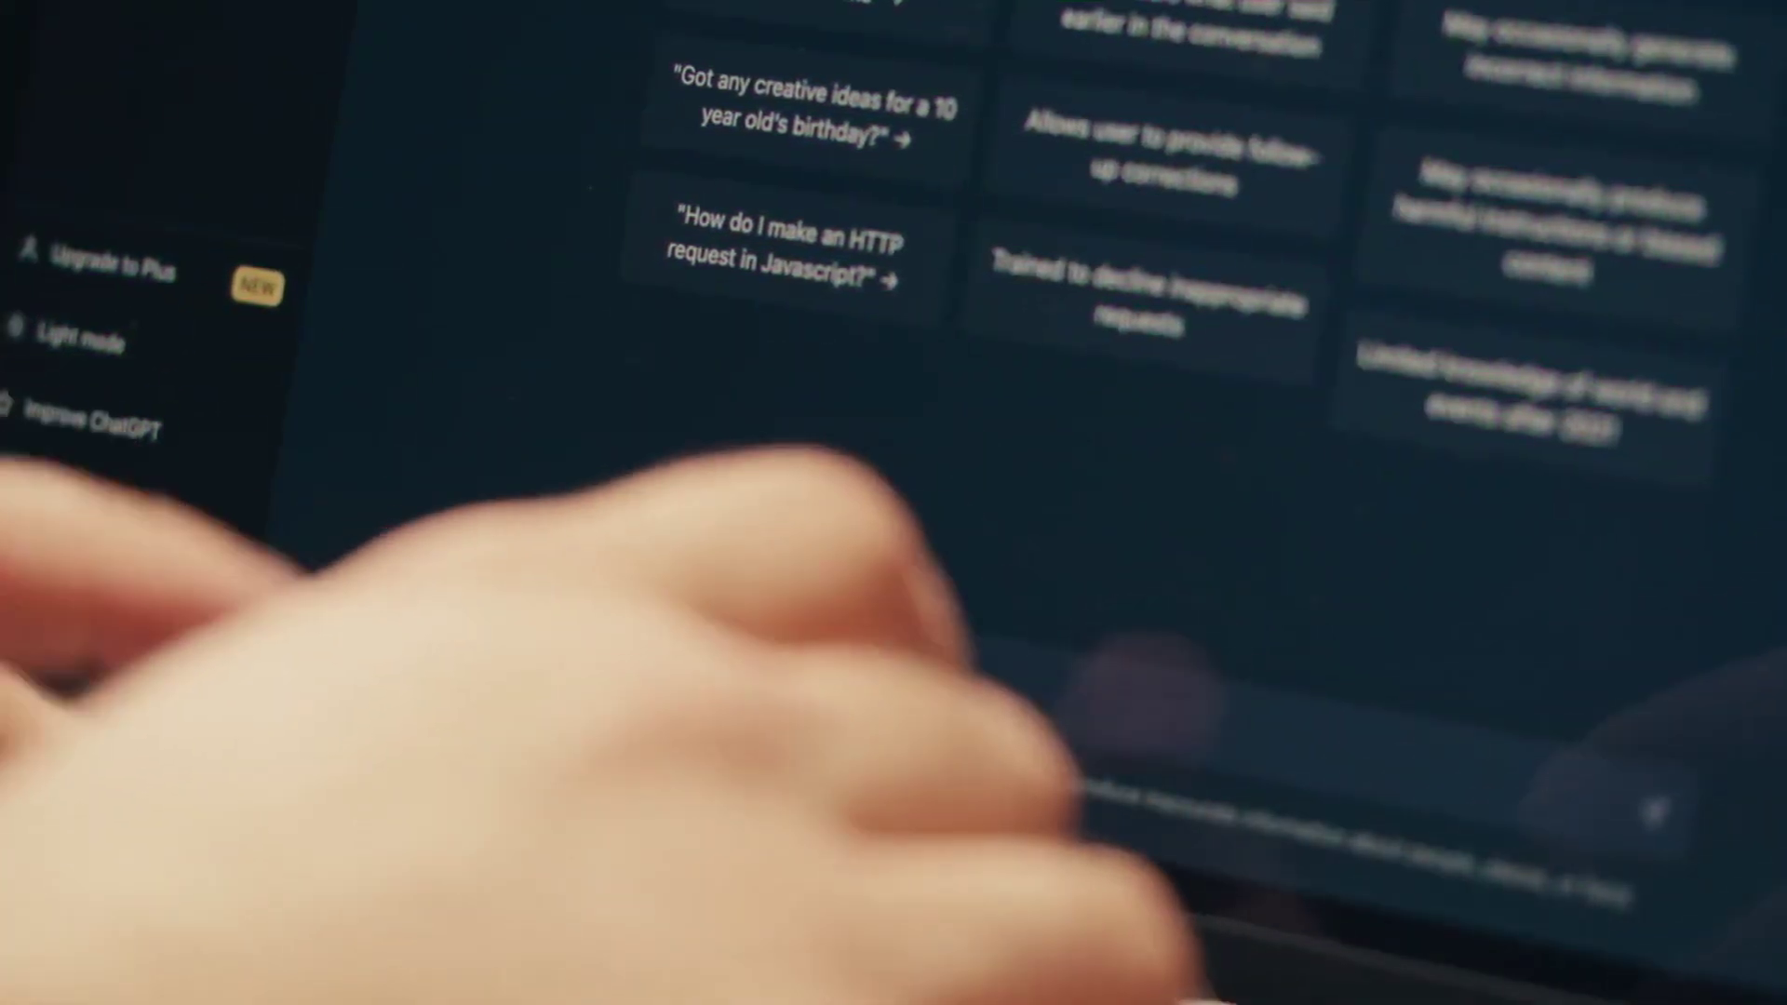
text( to me)
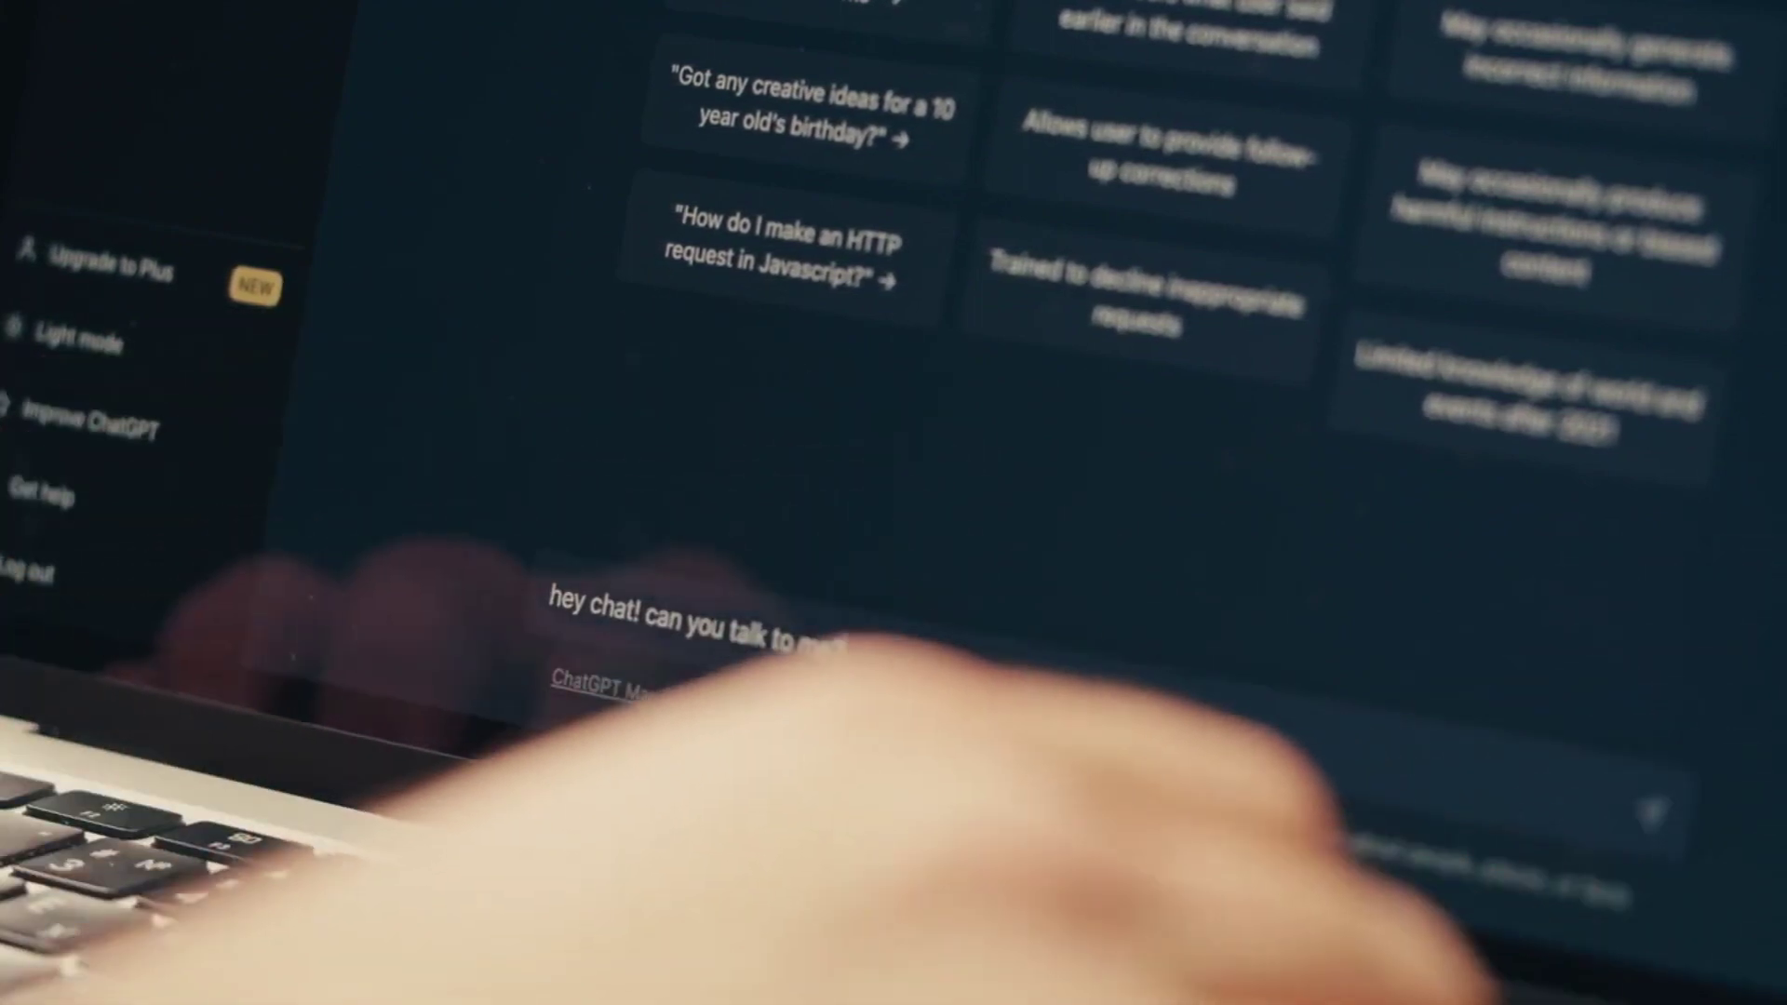
key(Return)
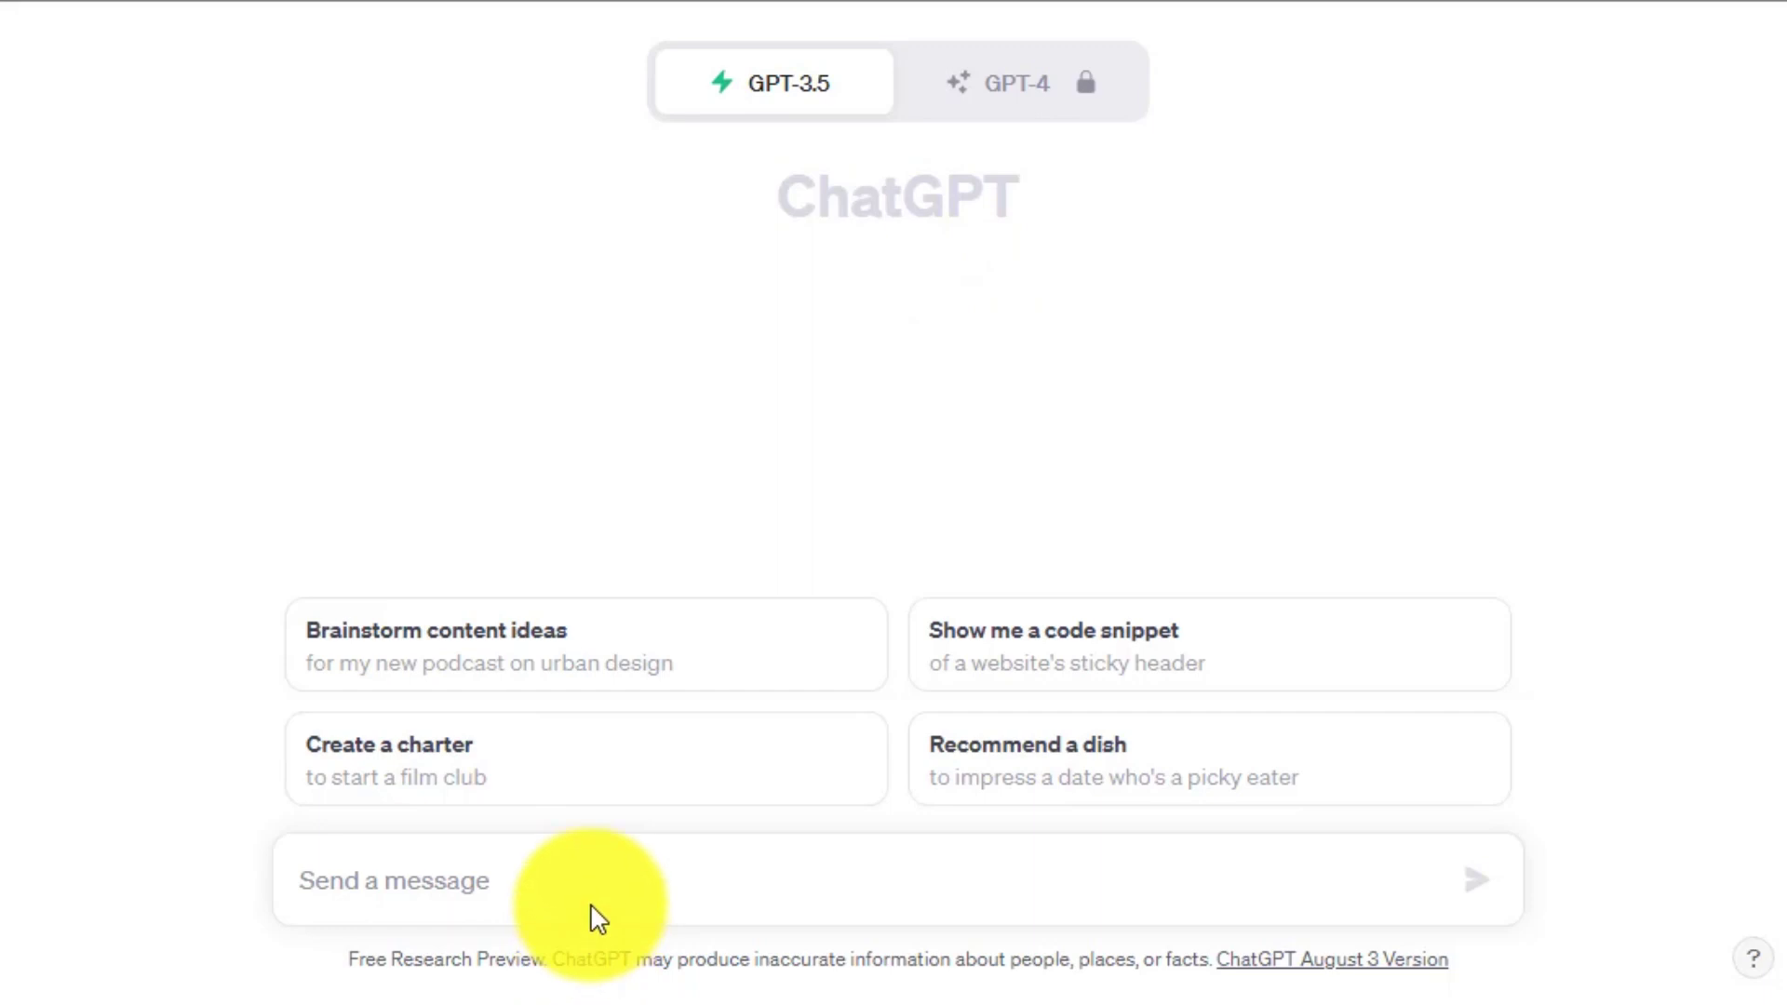
- Ask ChatGPT to write a short love story with a little unhappiness and a joyful ending for a YouTube video
click(594, 895)
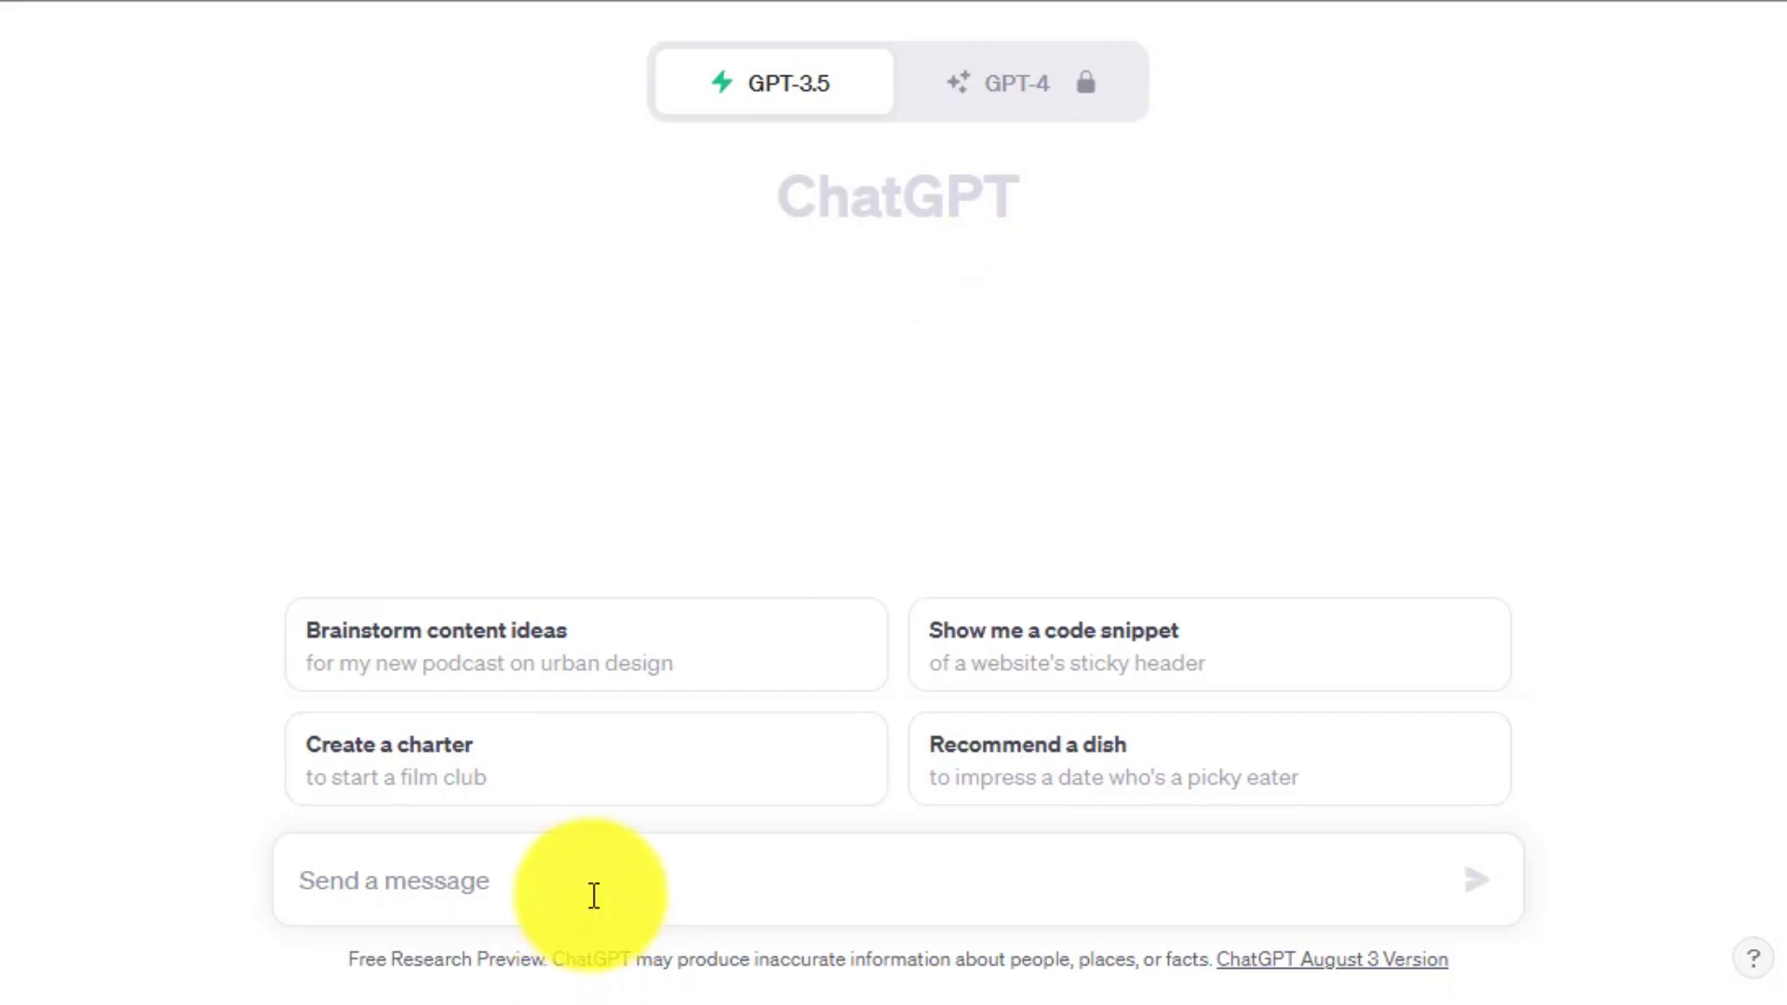
text(Write a short love story with a little bit of unhappiness and a joyful ending. I want to create a story for YouTube video.)
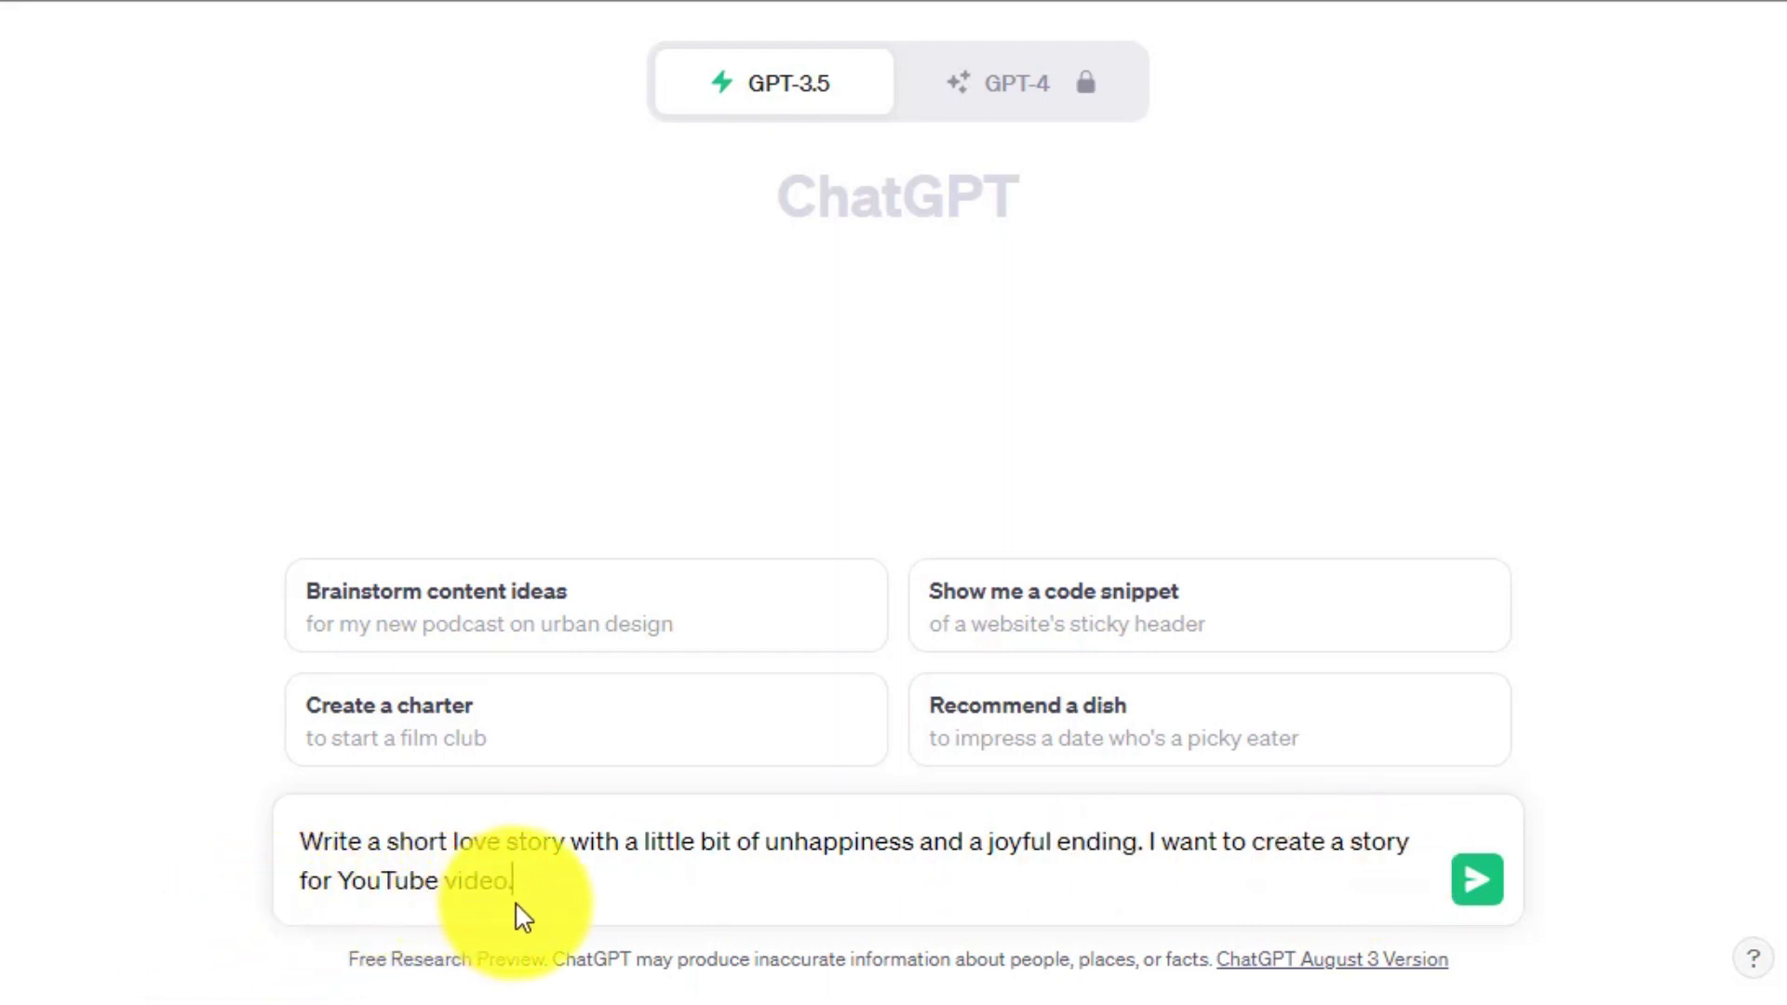
click(1478, 896)
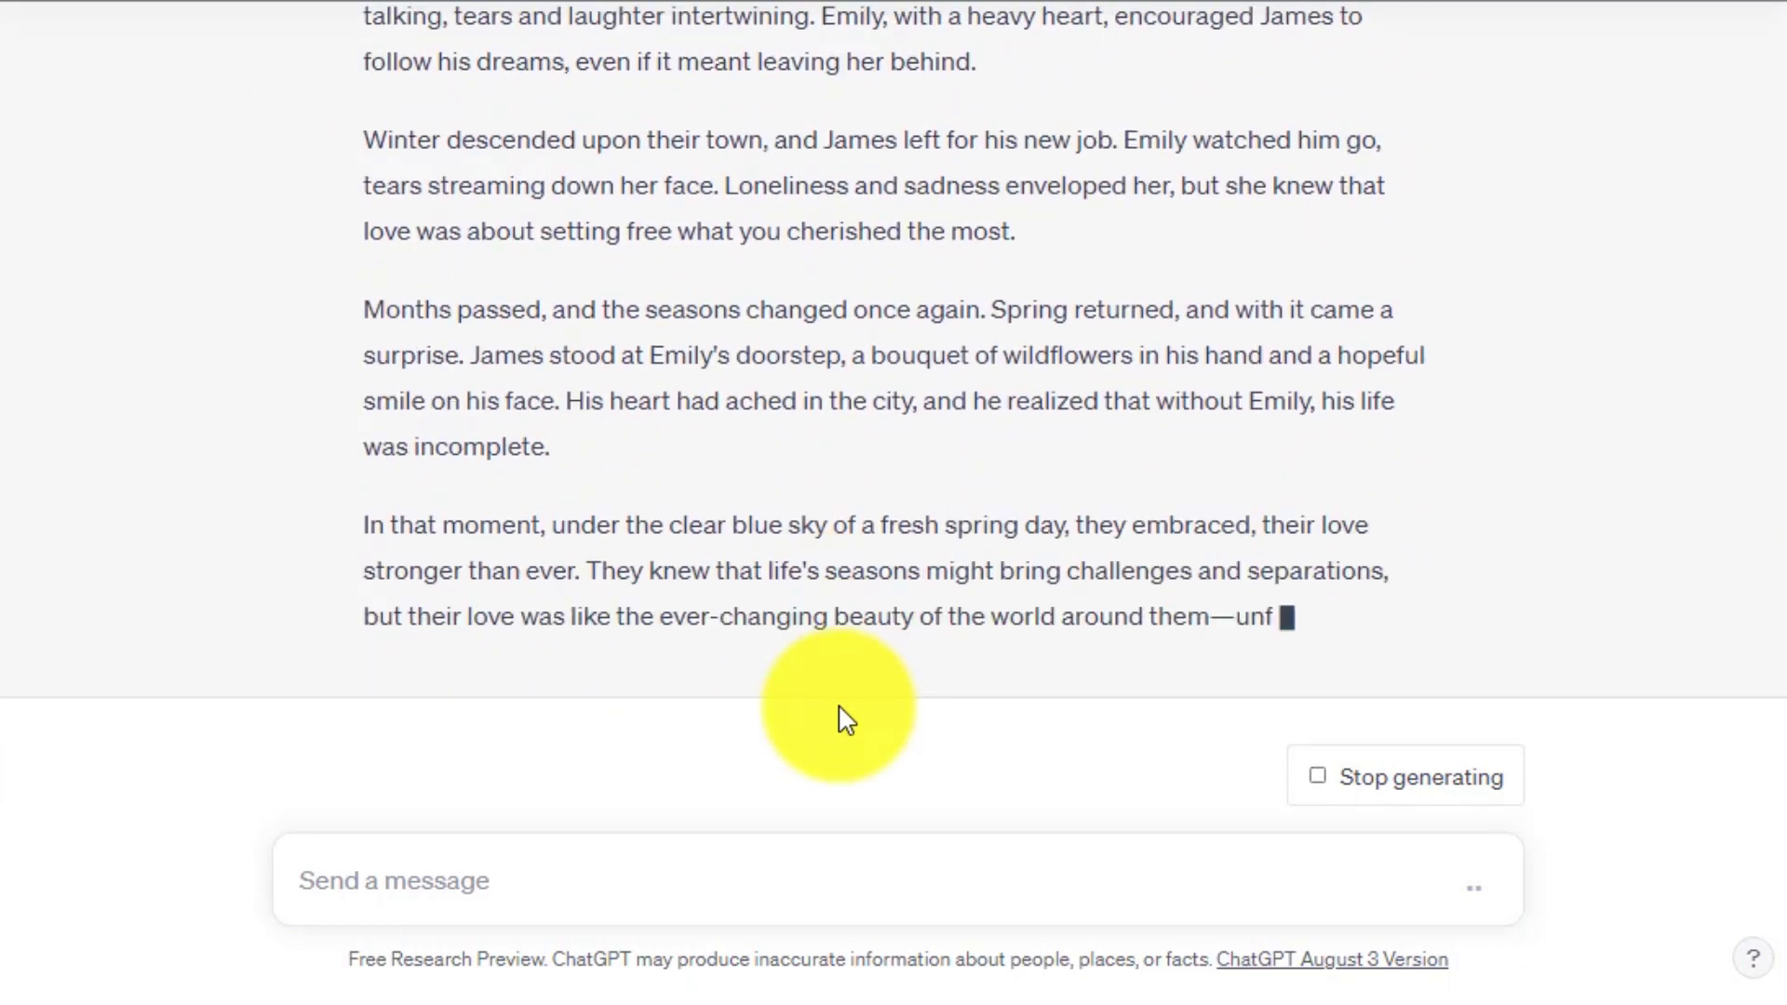
drag(1769, 453, 1764, 40)
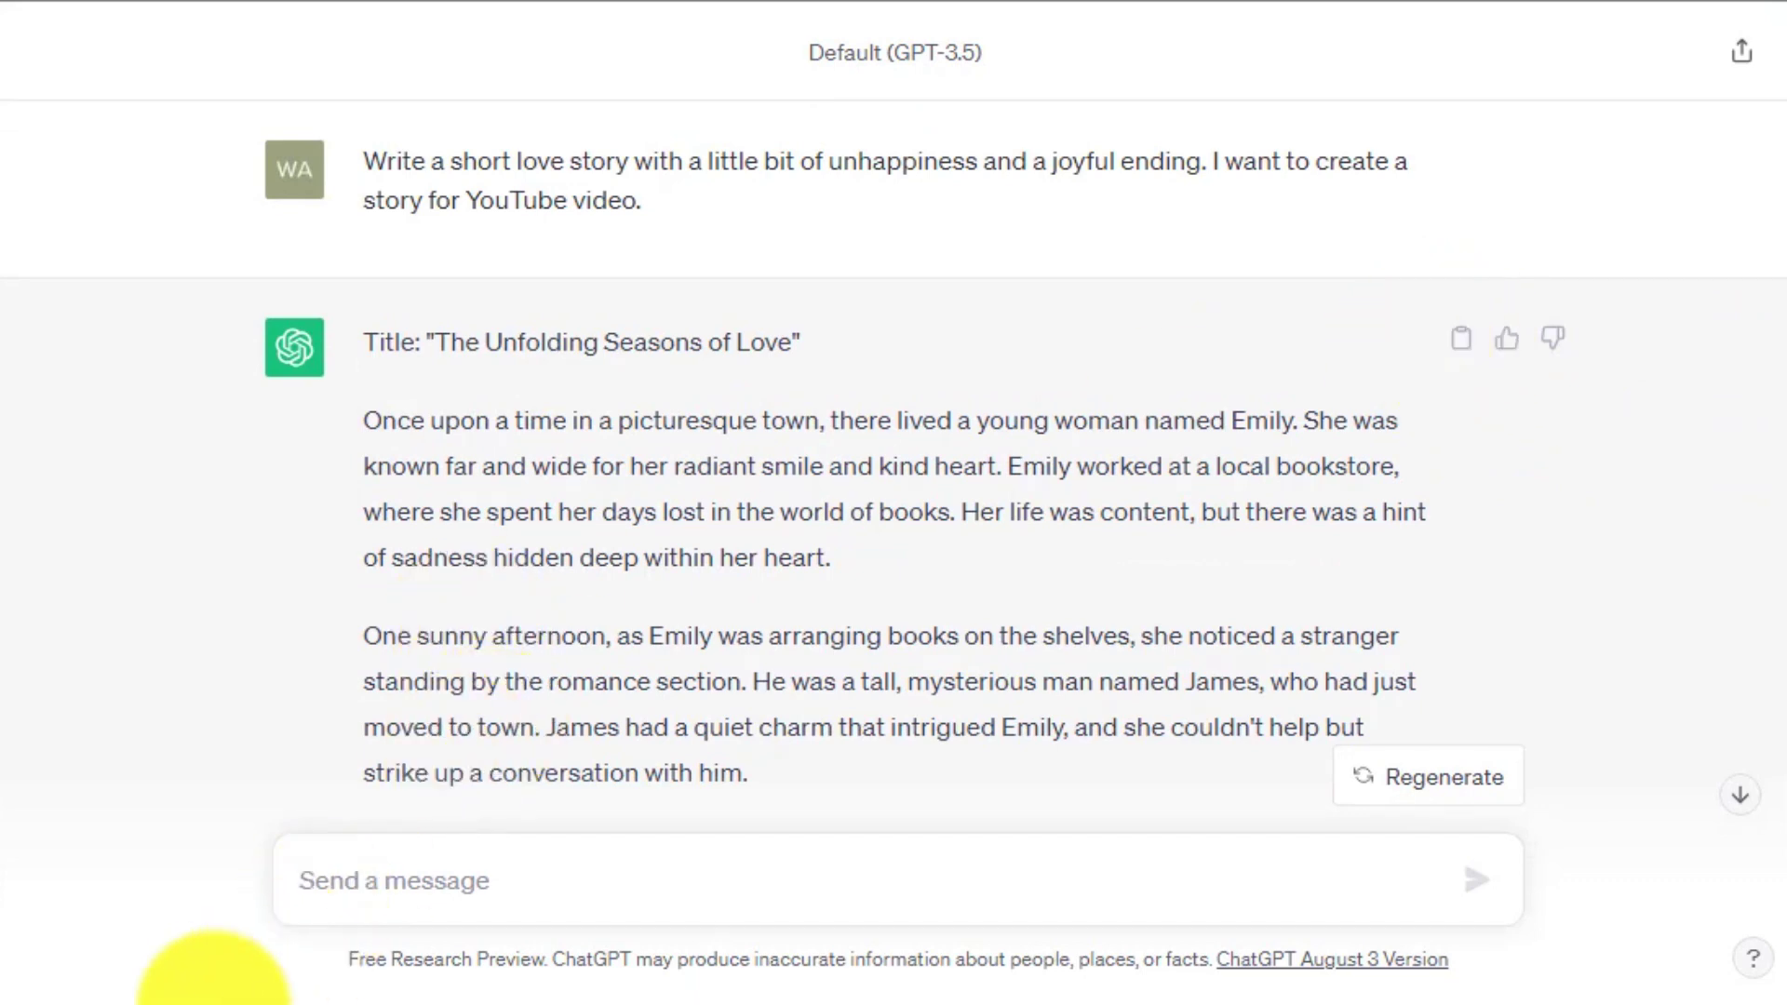
- Switch to the Notepad file "story" and paste the generated love story into it
click(213, 977)
key(ctrl+v)
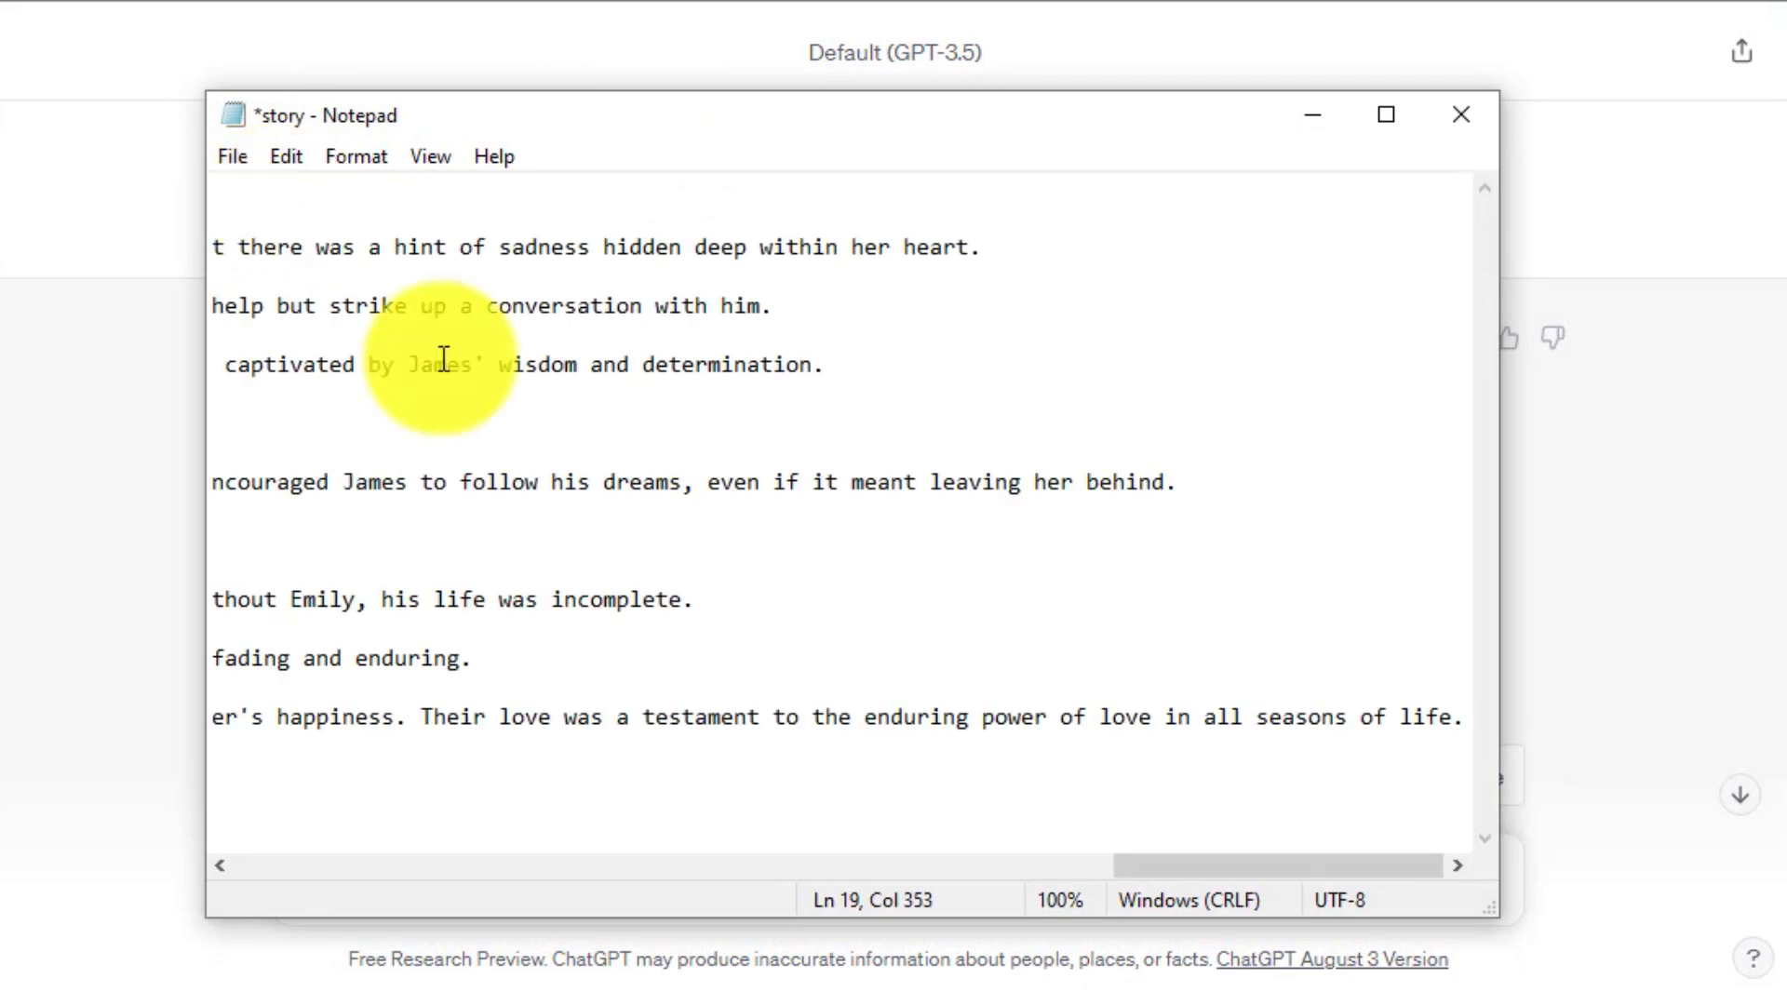
drag(1202, 876, 310, 880)
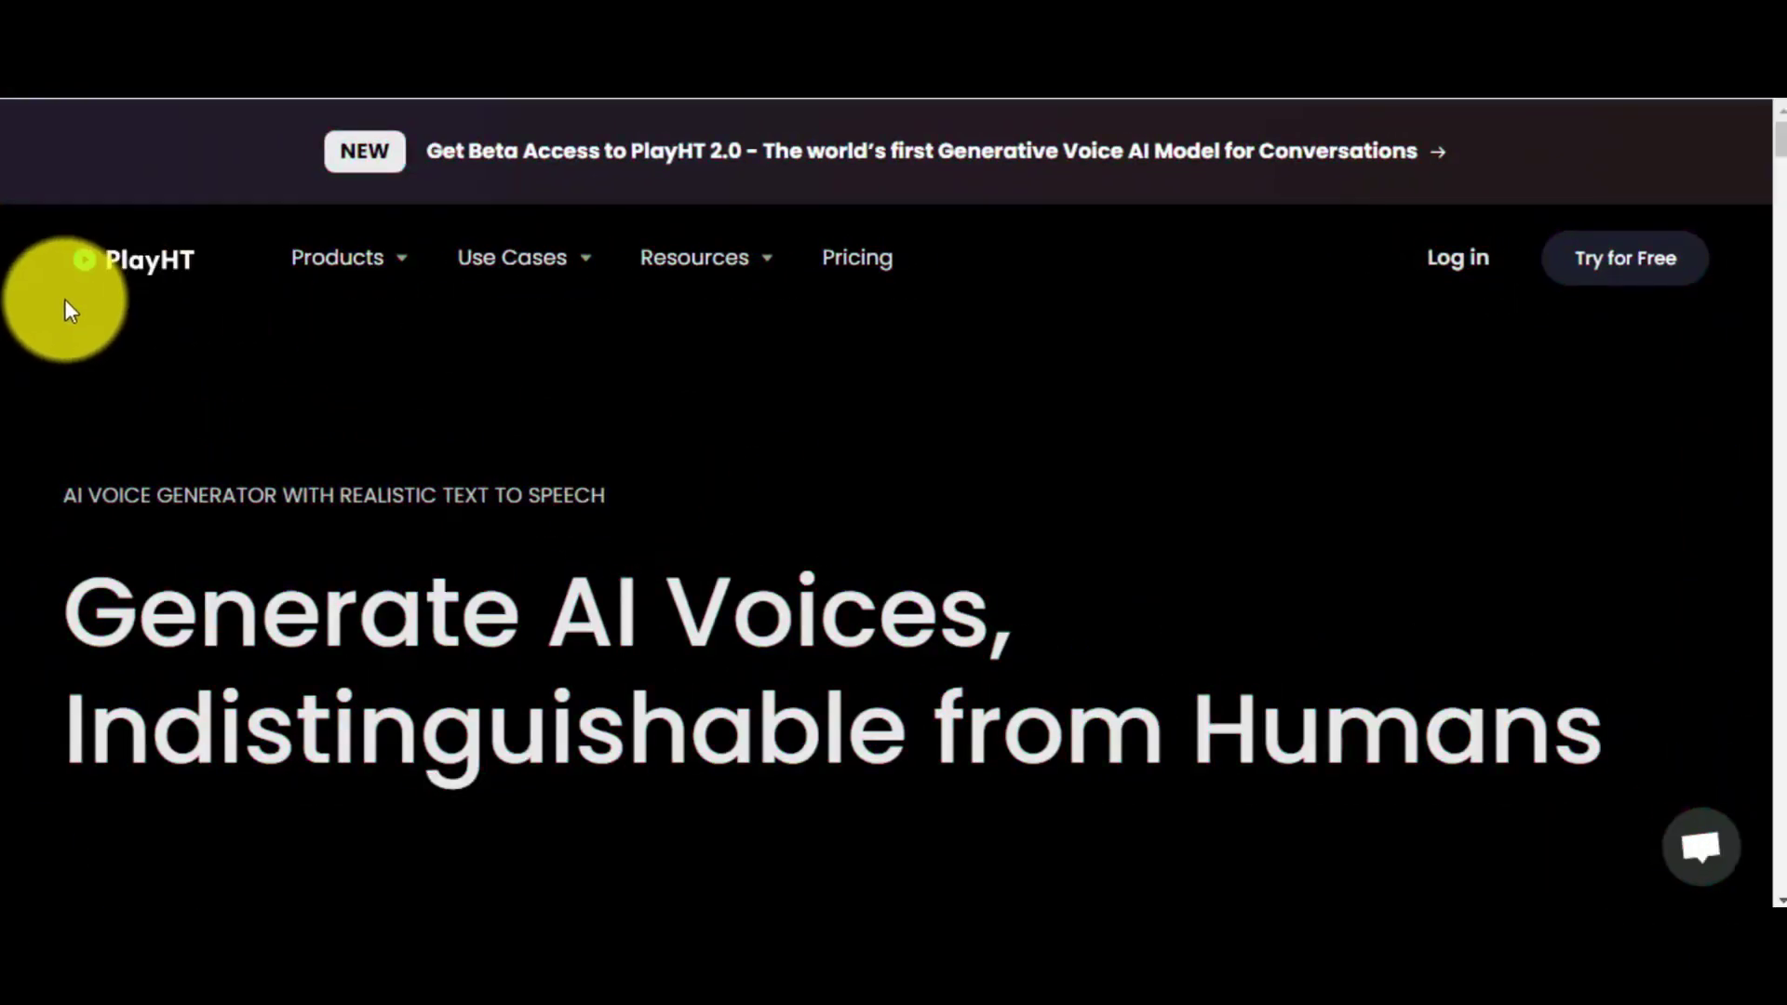
- Open the free sign-up page on the PlayHT website and go through the account registration form
mouse_move(1772, 149)
mouse_down()
mouse_move(1772, 221)
mouse_move(1771, 135)
mouse_up()
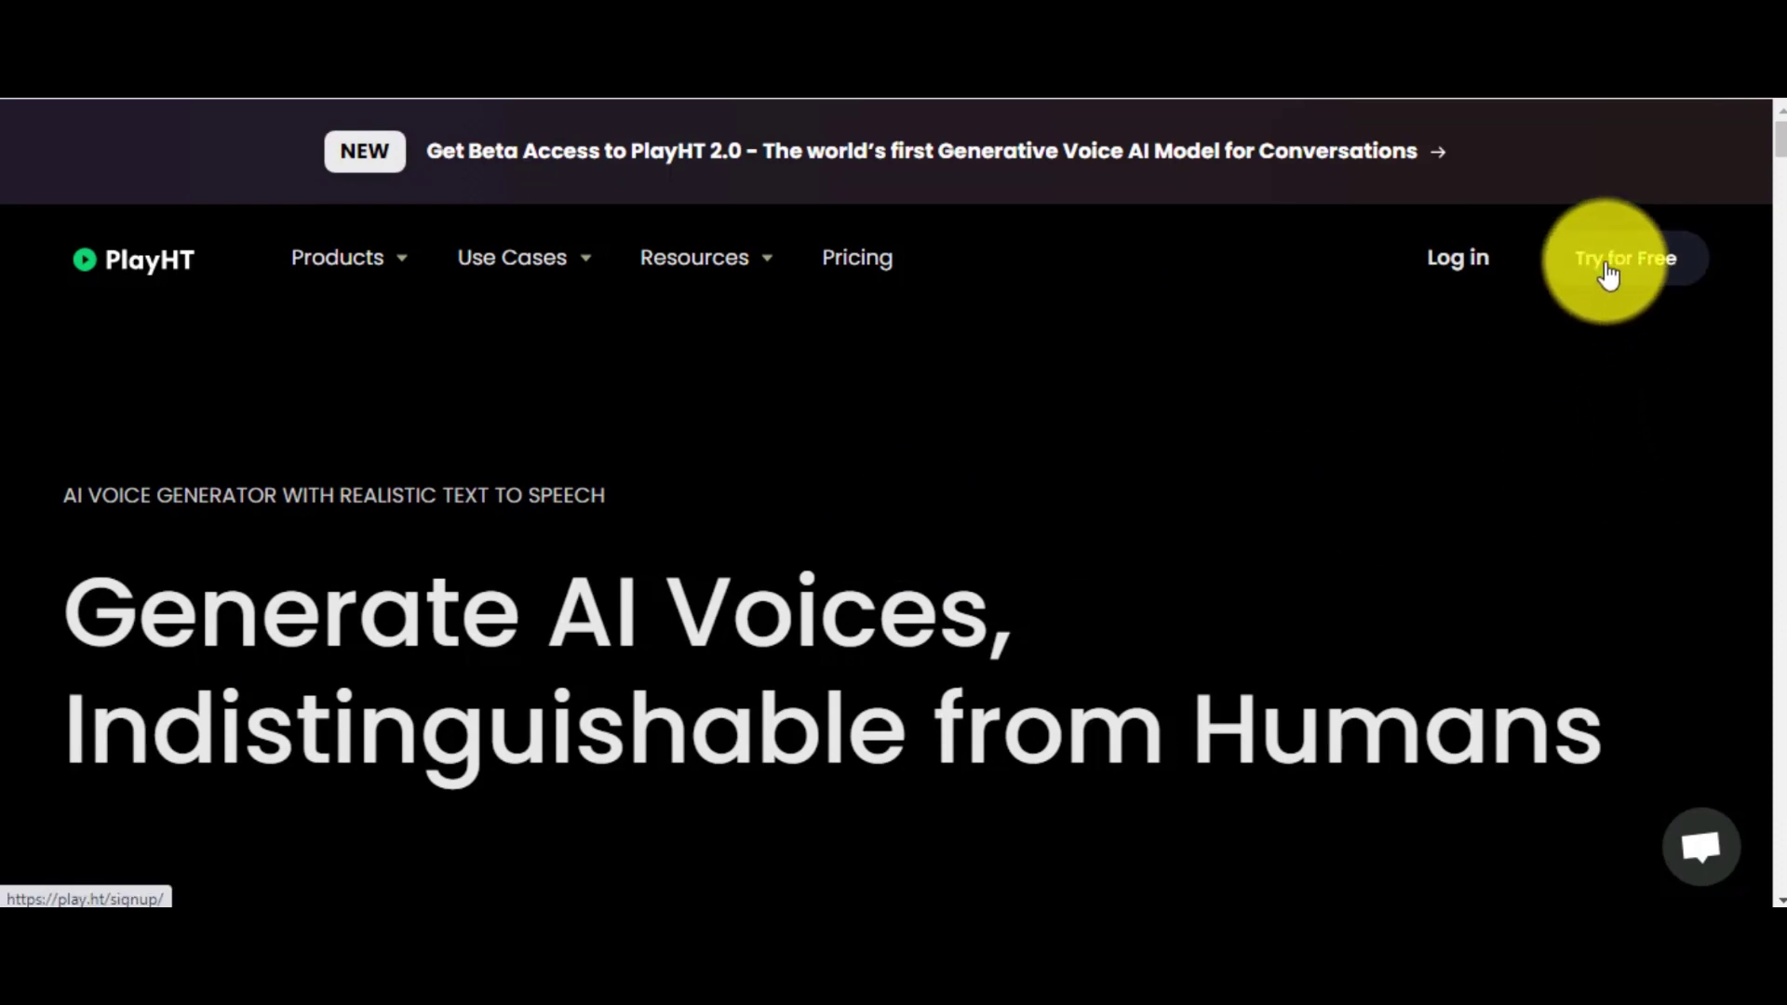
click(1633, 271)
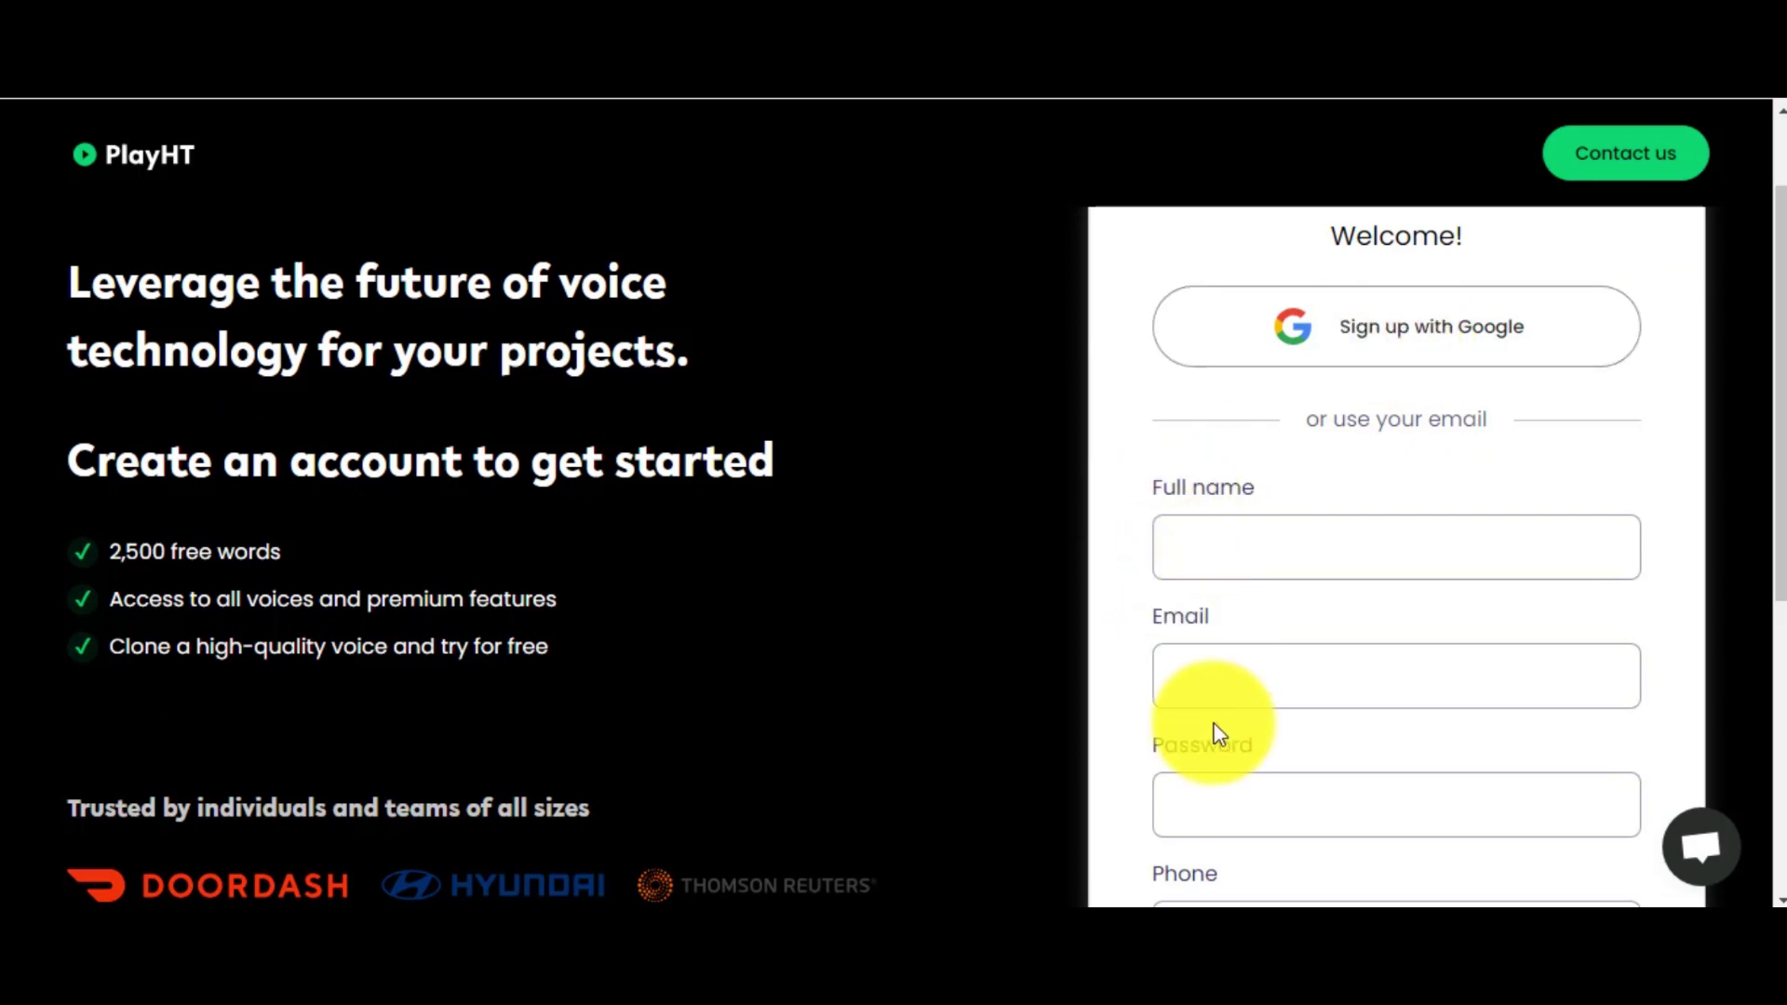
drag(1782, 475, 1782, 598)
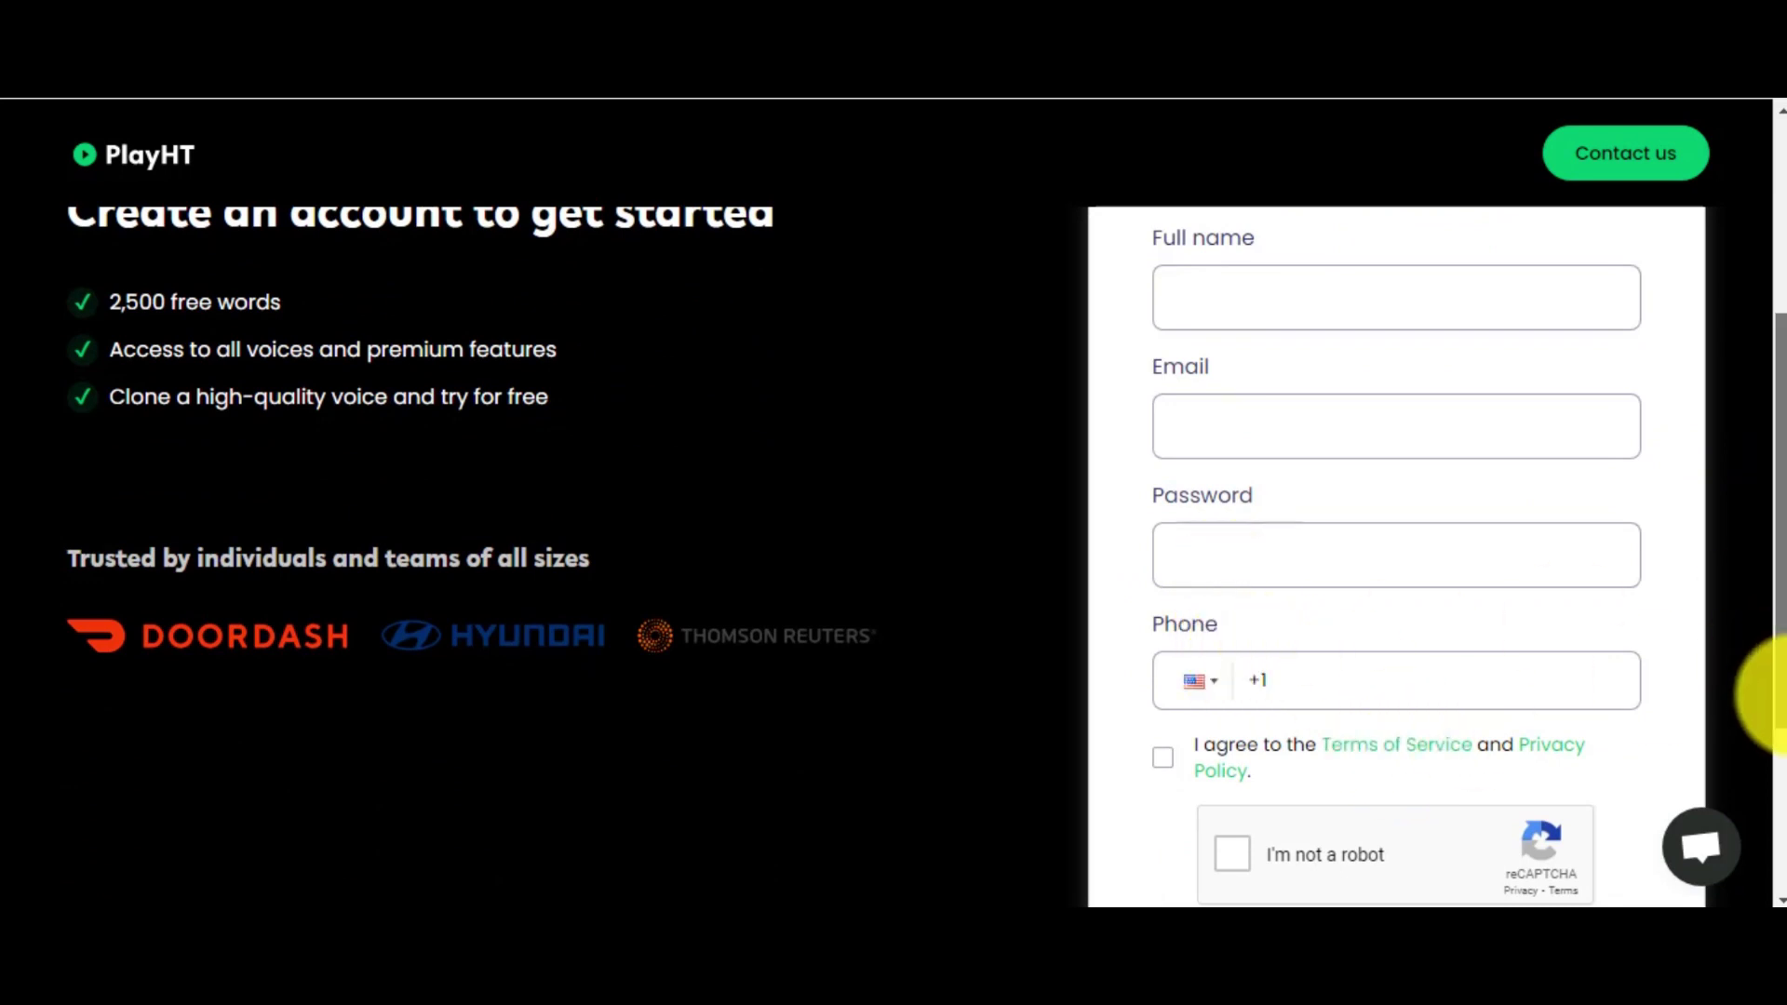
drag(1778, 698, 1778, 750)
drag(1775, 559, 1775, 639)
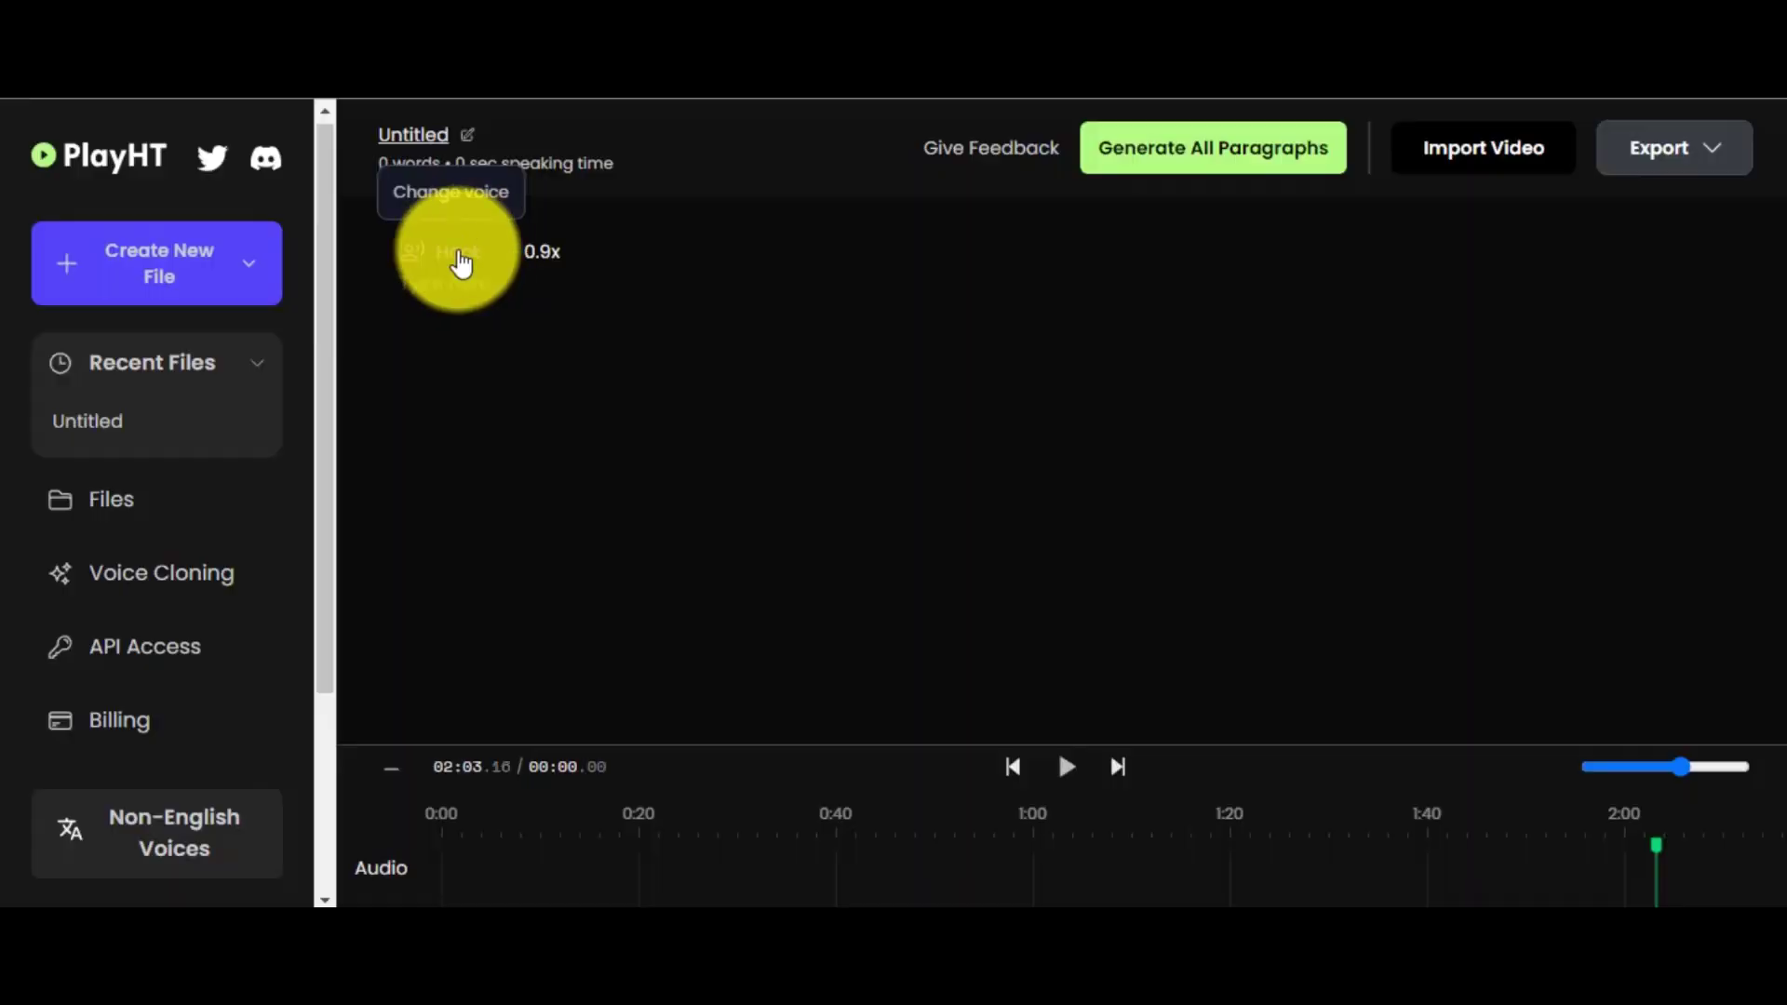
- Change the narration voice to Ayla (Narrative) from the PlayHT 1.0 model at 0.9x speed, applied to all paragraphs
click(459, 265)
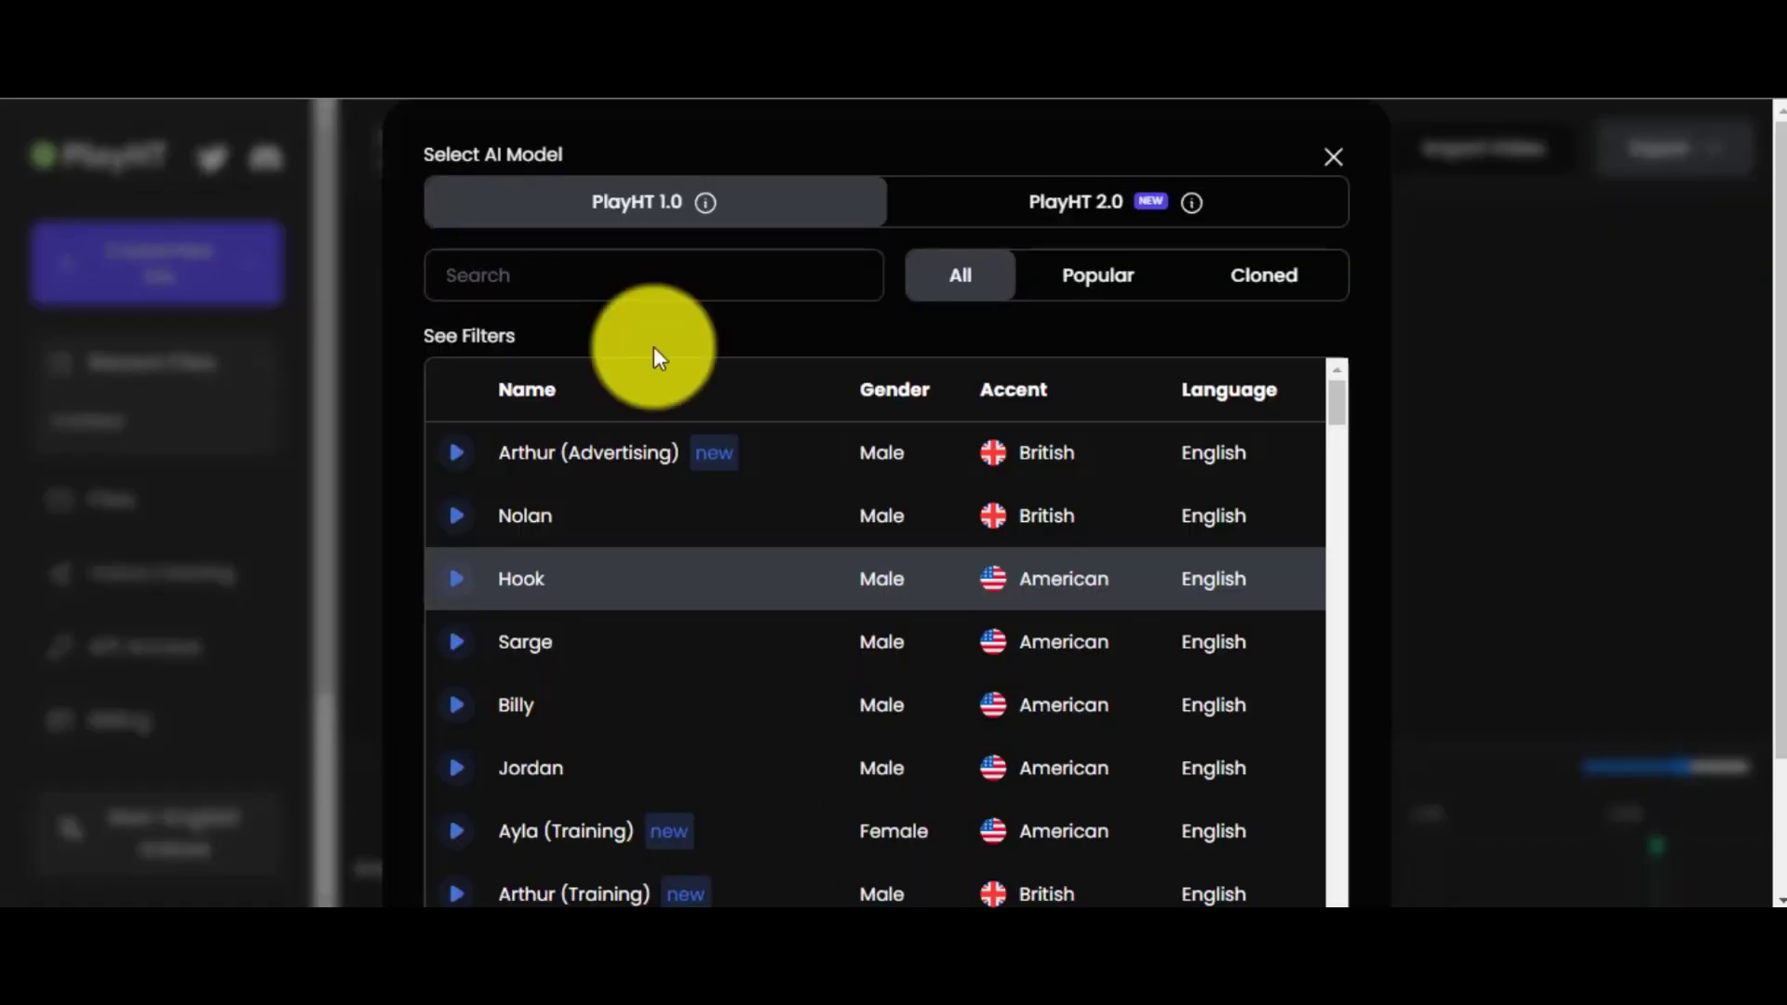
scroll(1344, 423, down, 4)
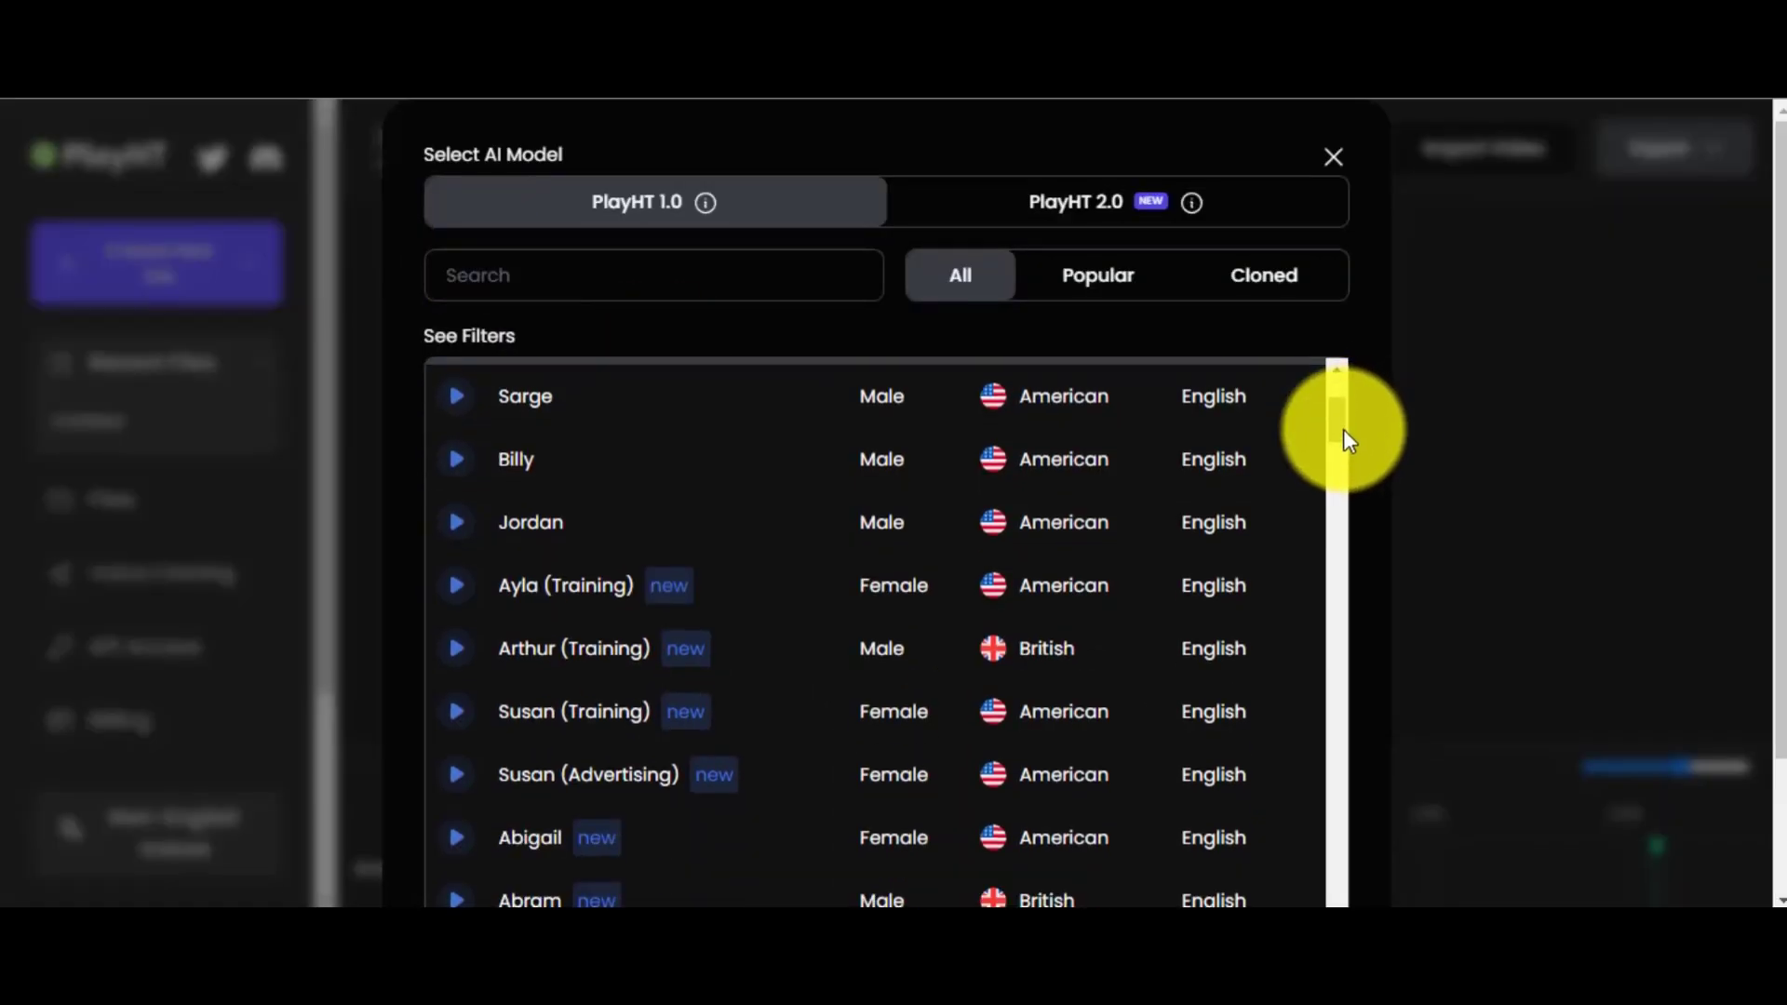
drag(1344, 441, 469, 791)
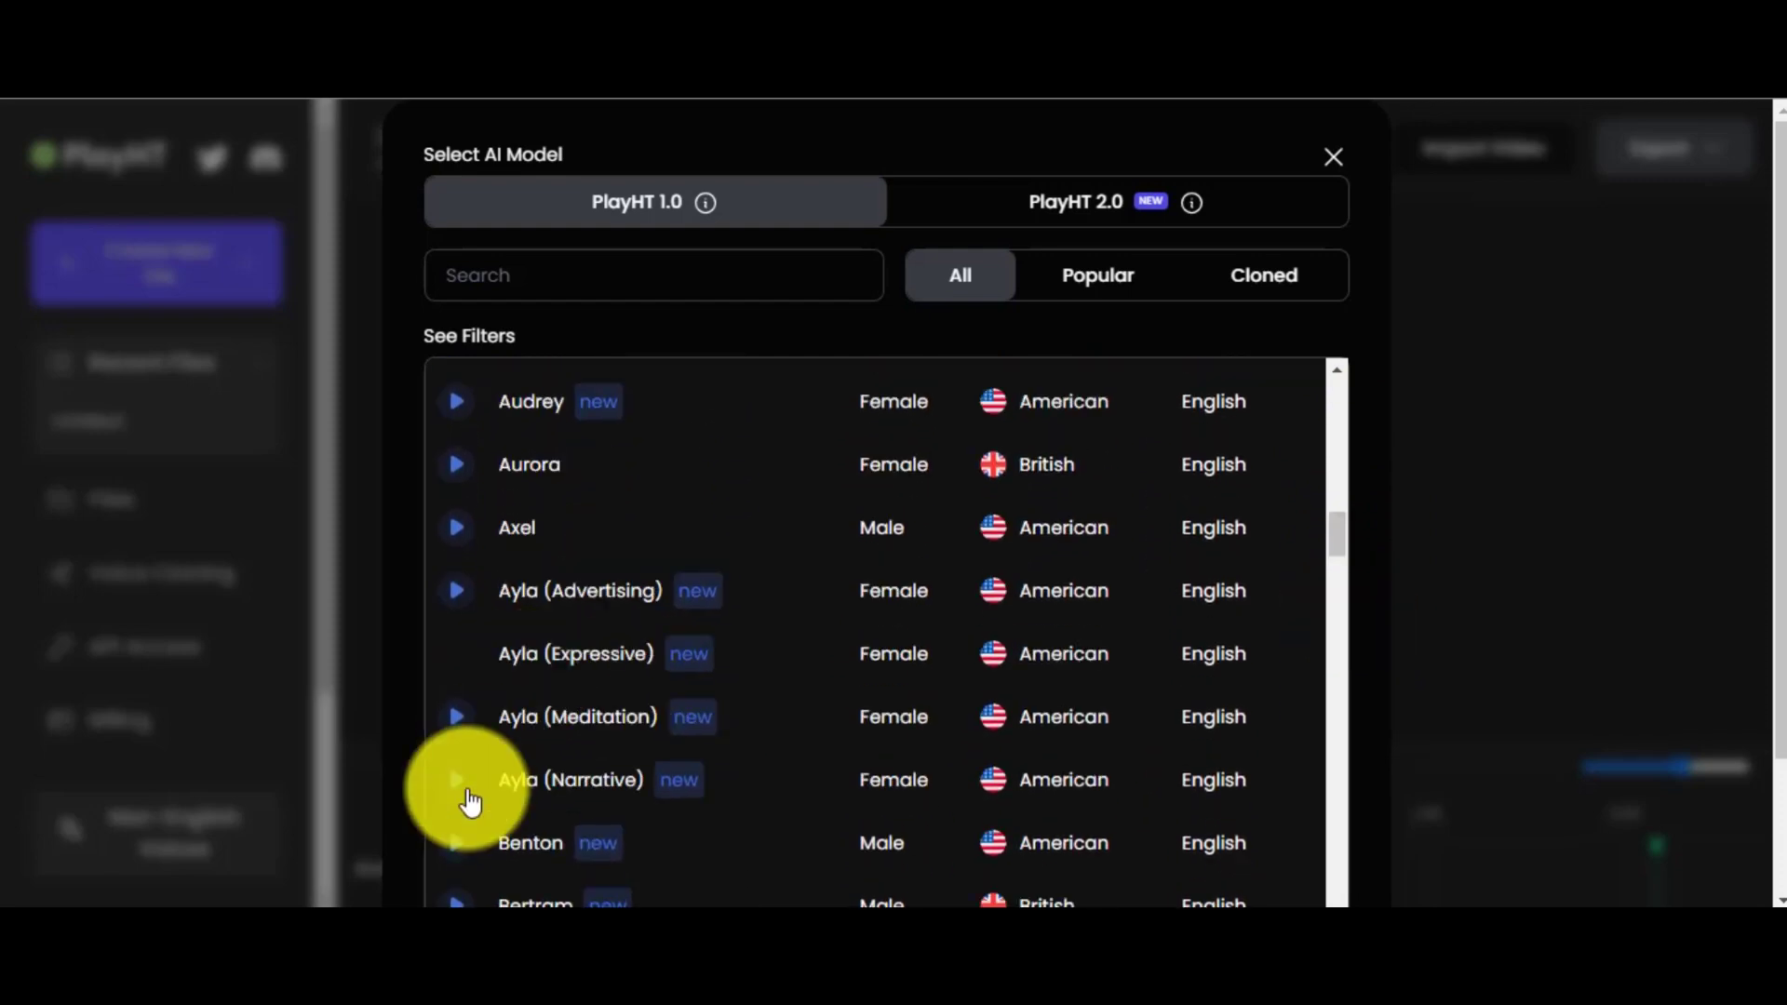
click(571, 778)
drag(1774, 339, 1774, 516)
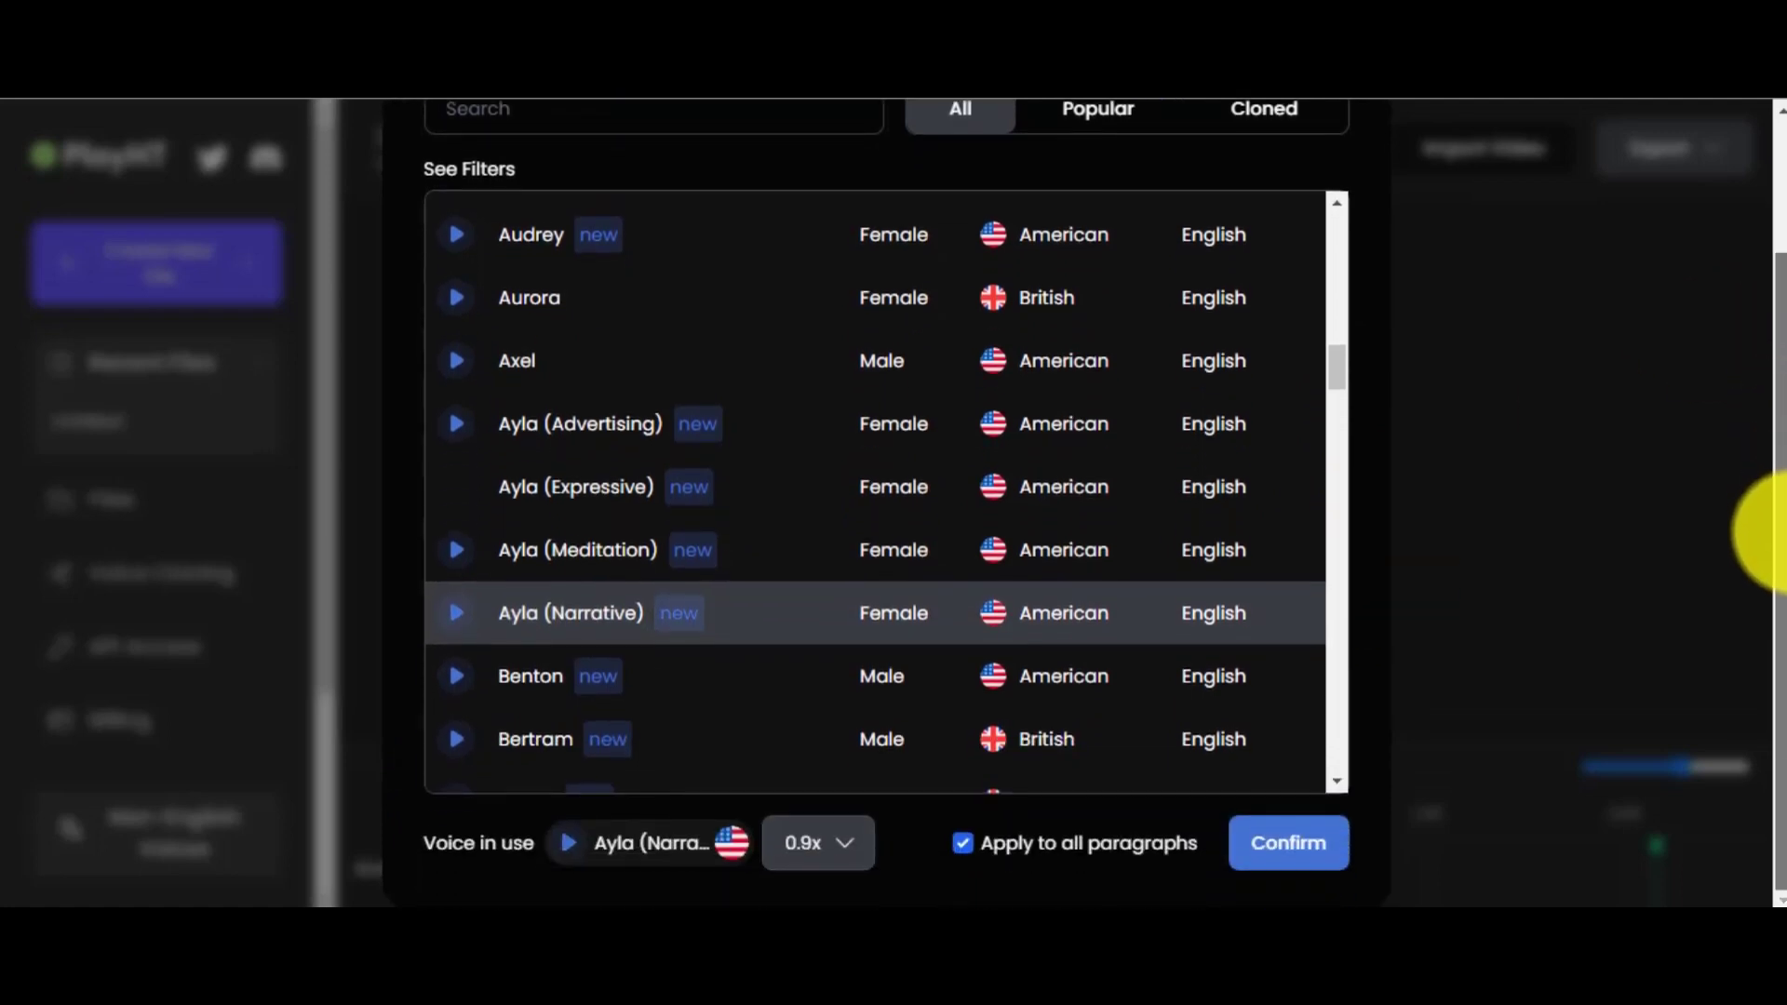
click(835, 849)
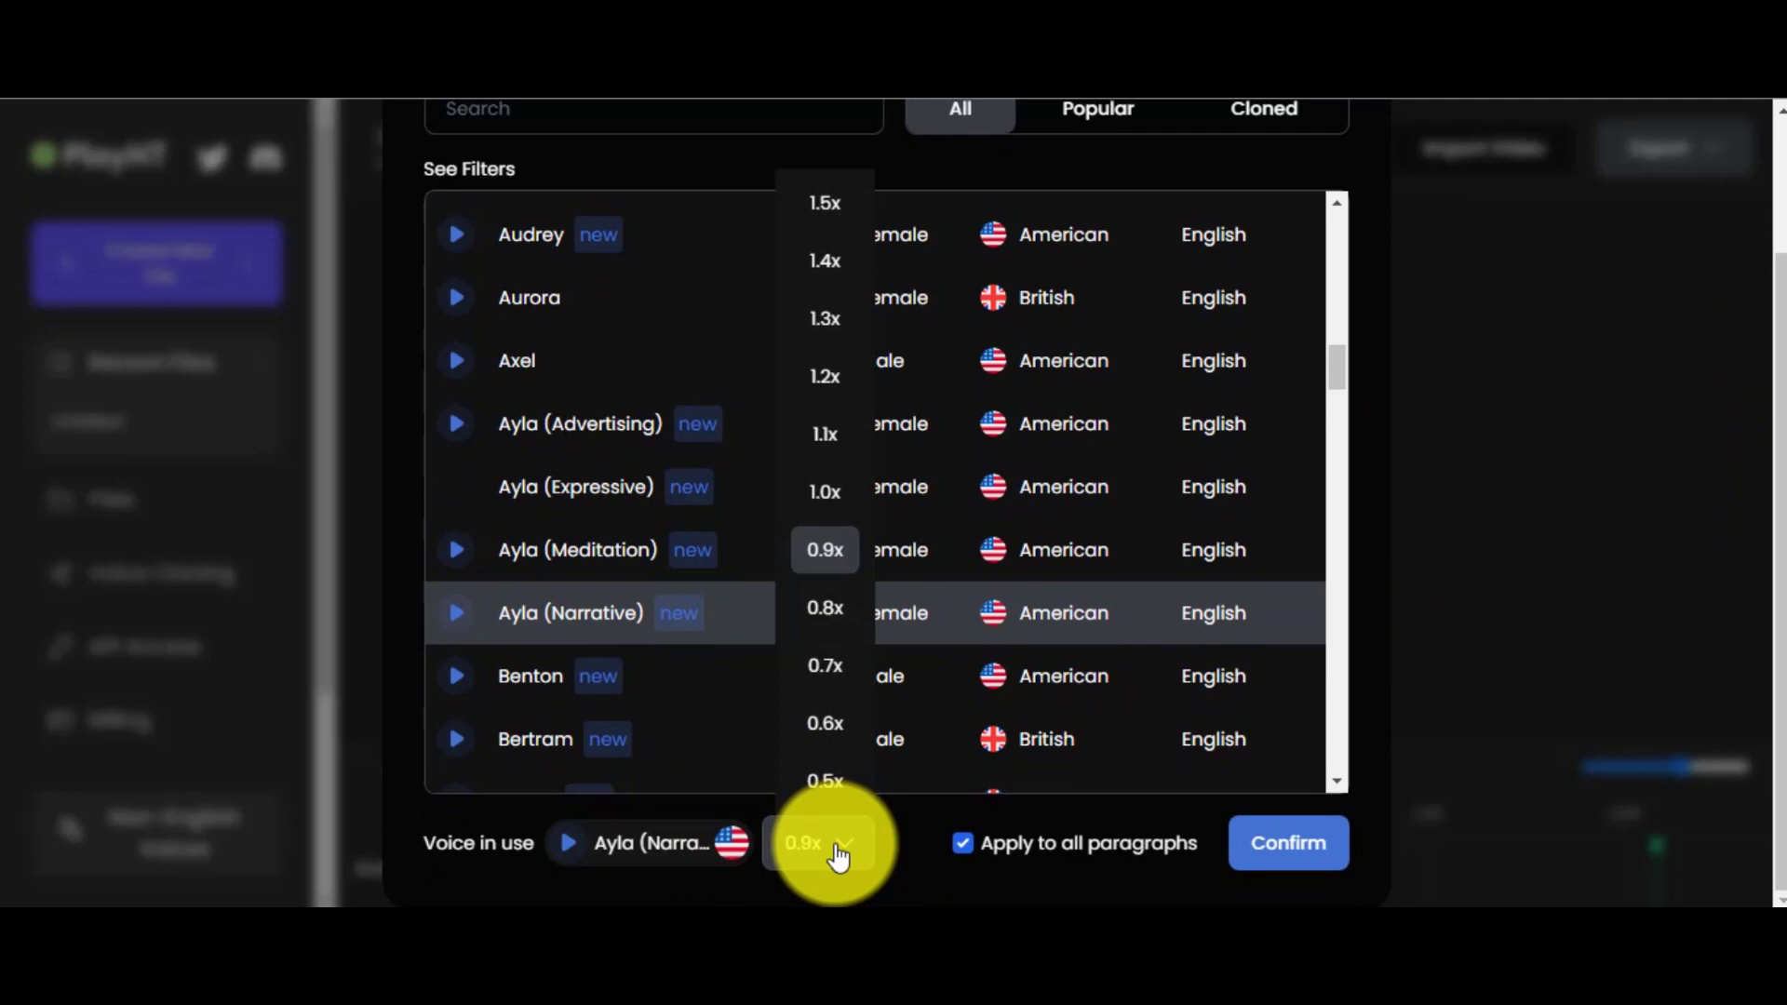
click(838, 855)
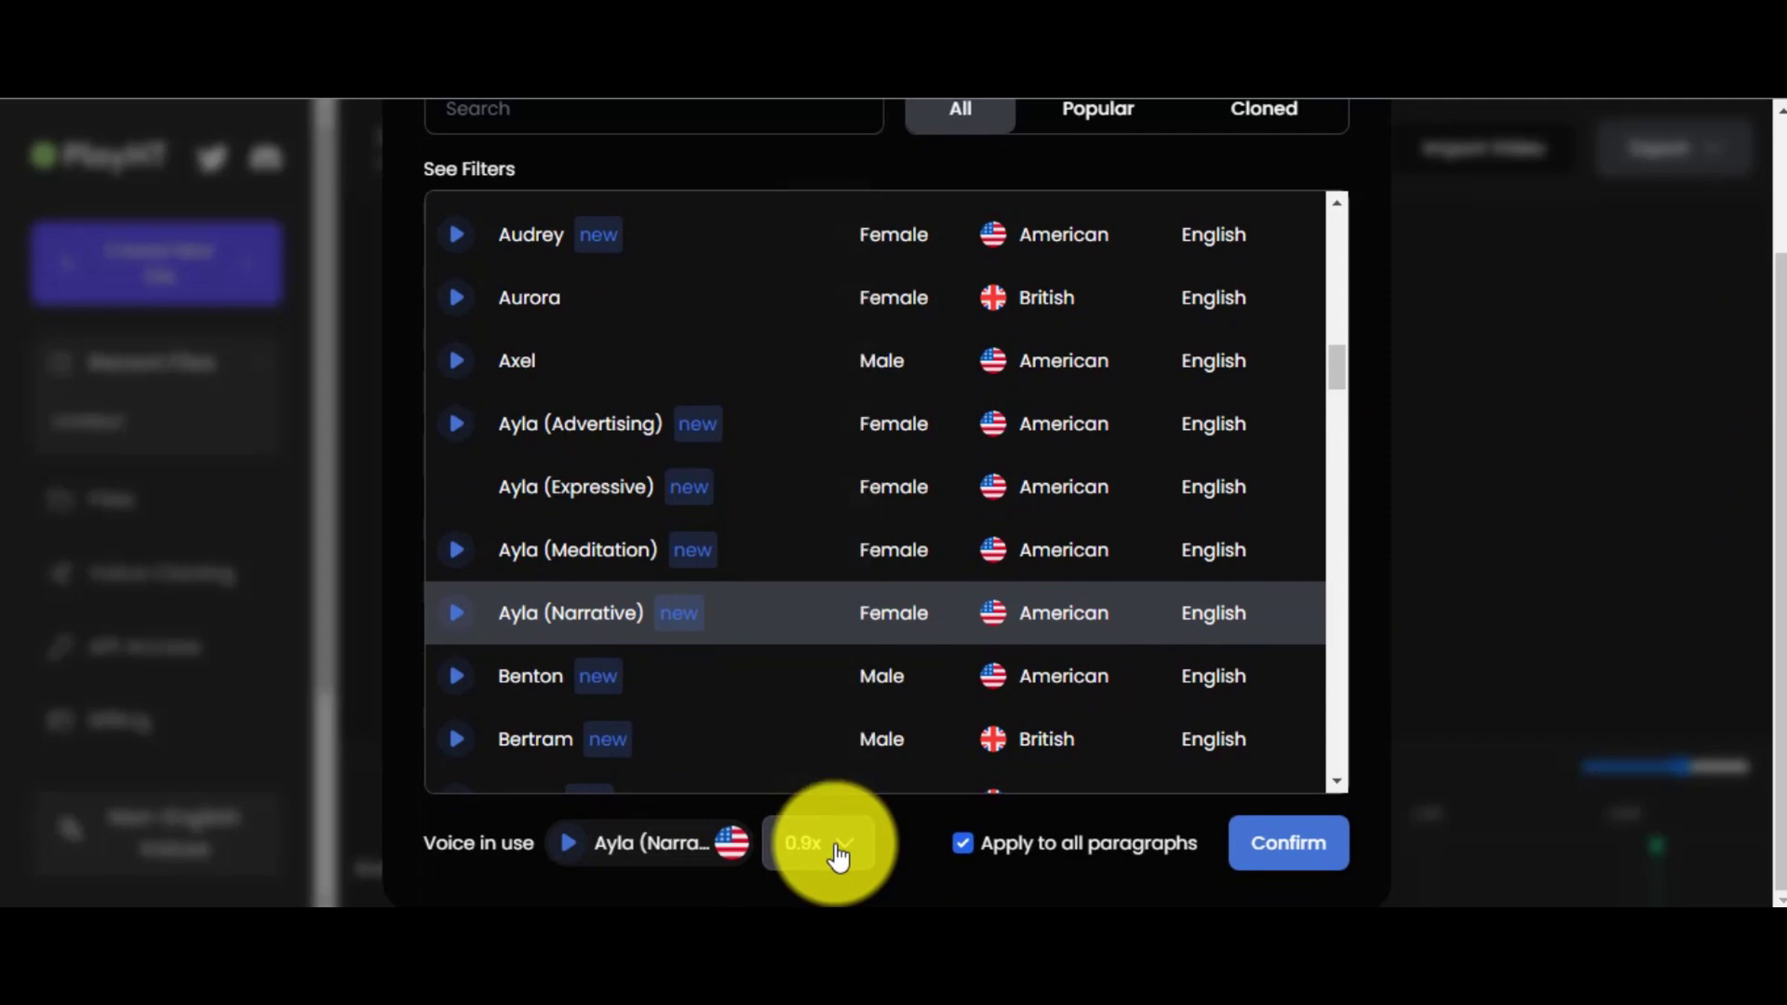
click(963, 847)
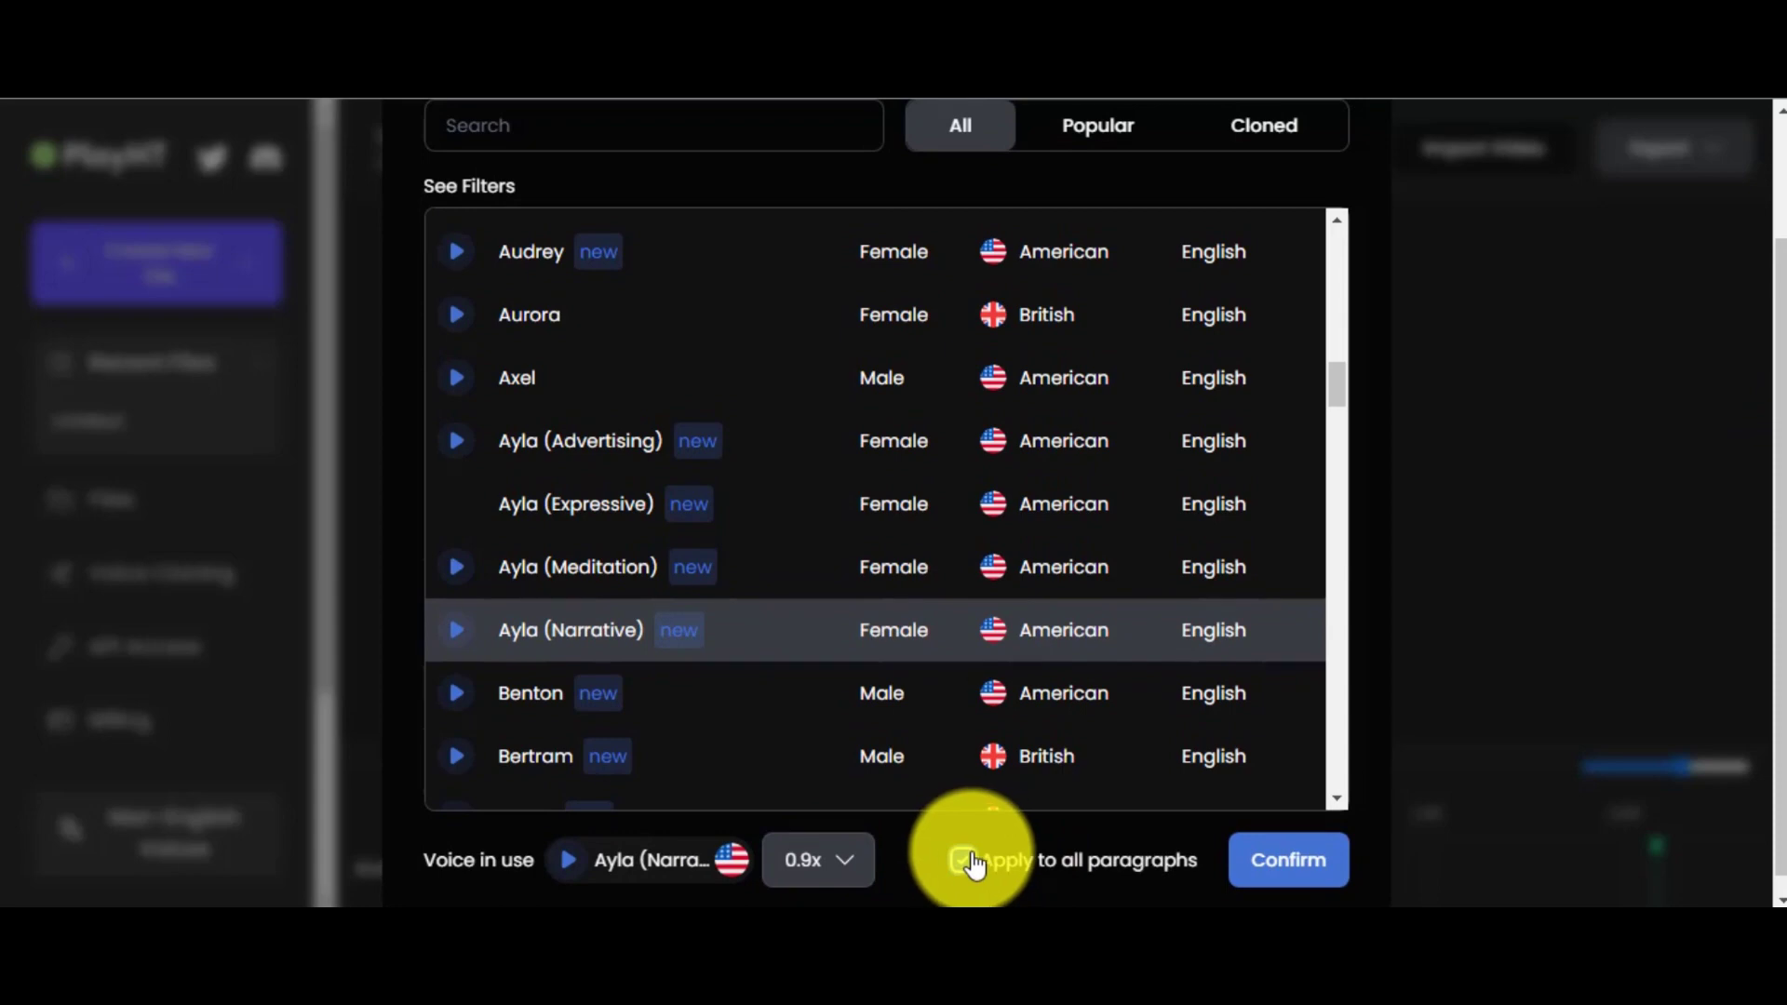
click(1280, 872)
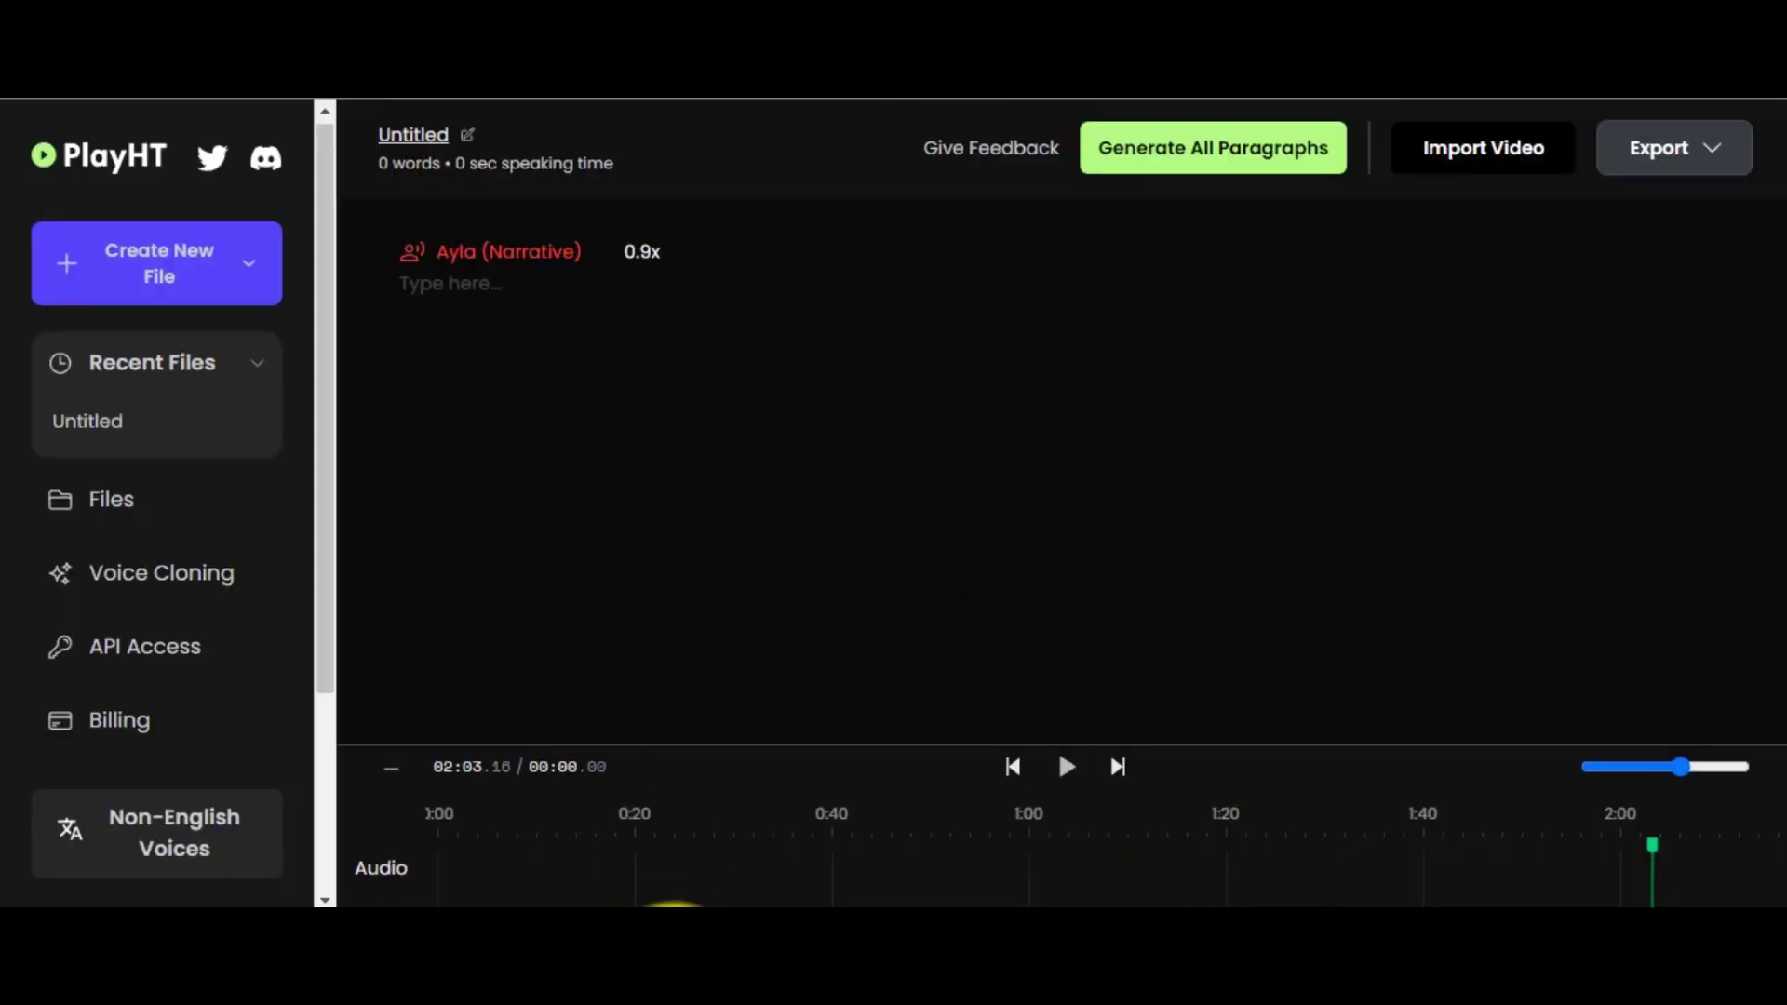
- Copy the full text of the Notepad file "story" and paste it into the empty PlayHT paragraph
click(672, 958)
key(ctrl+a)
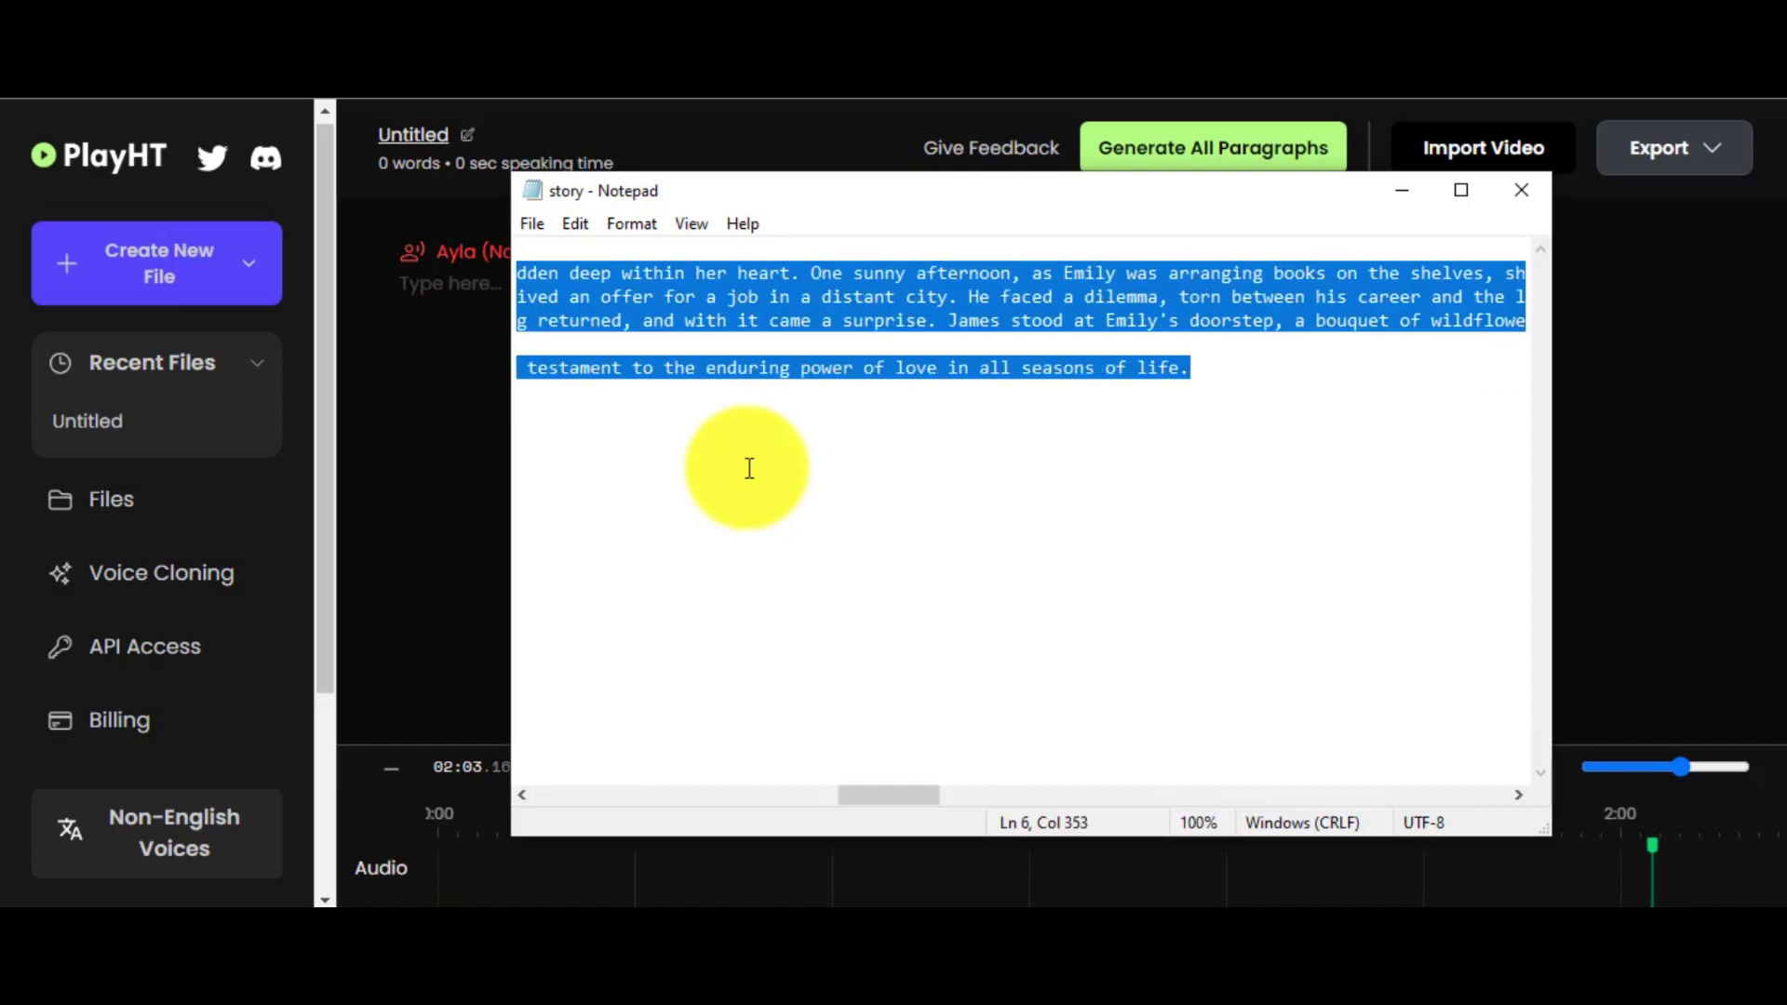
click(434, 289)
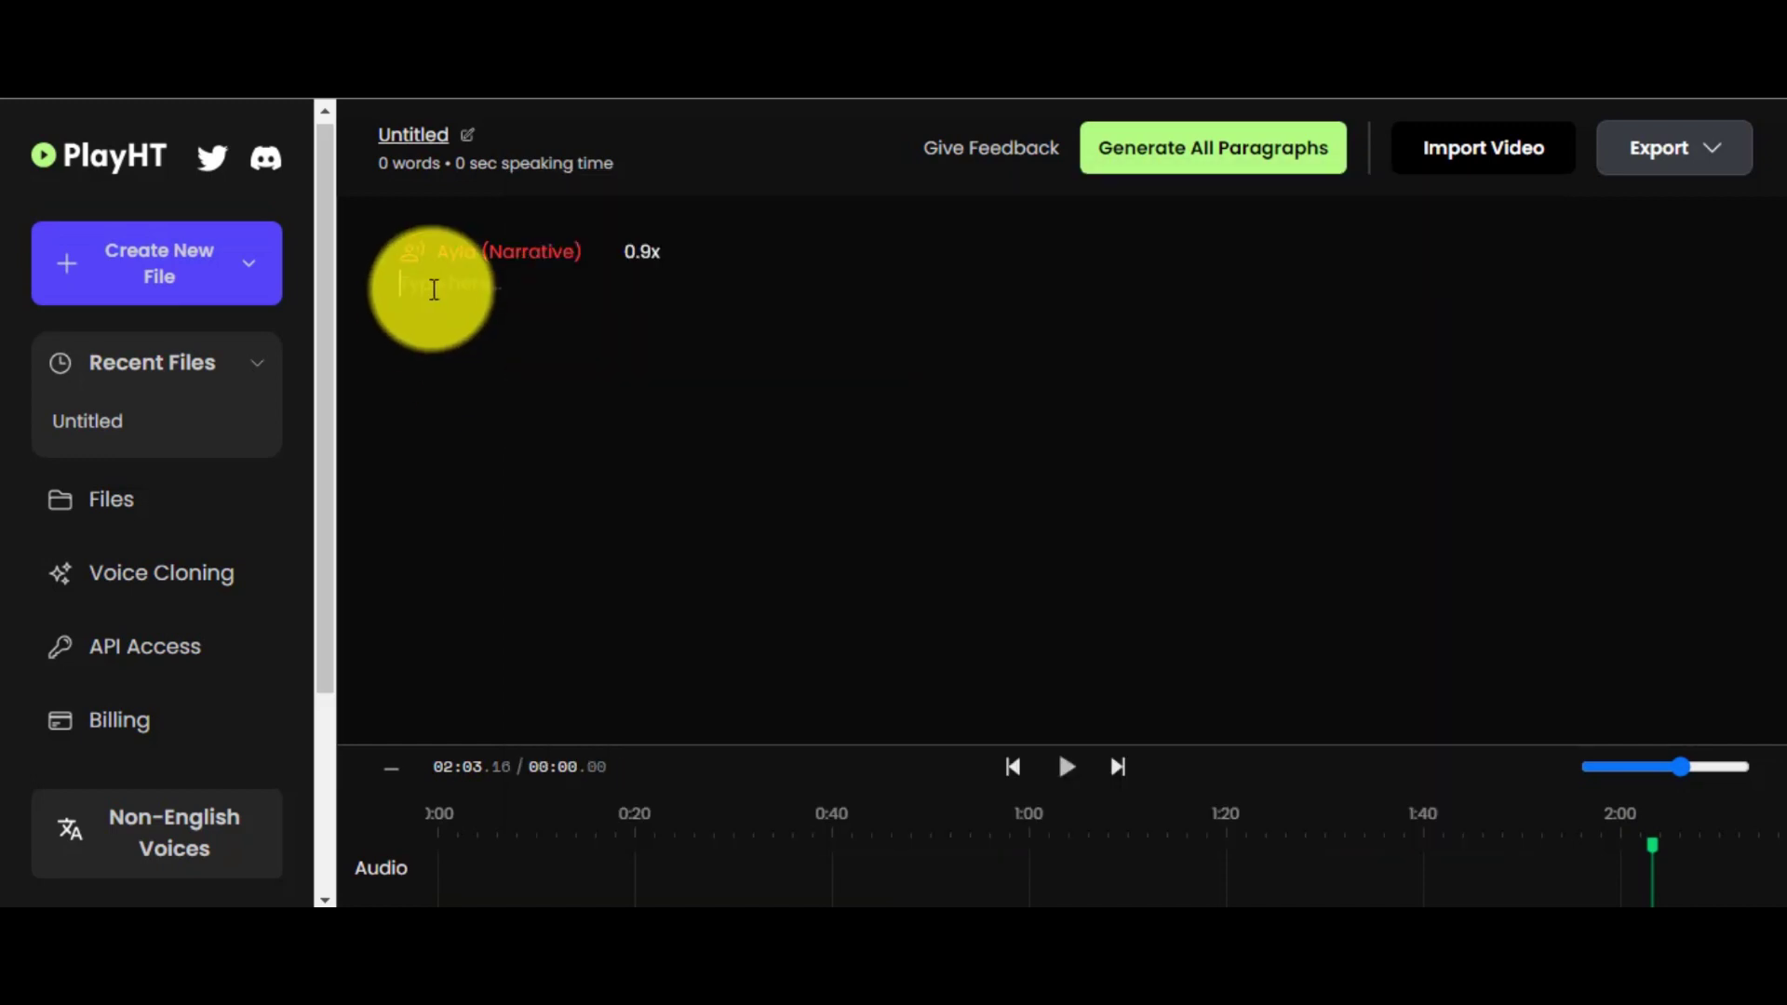
key(ctrl+v)
- Split the opening paragraph after "hidden deep within her heart." and again after "strike up a conversation with him."
drag(1756, 579, 1773, 336)
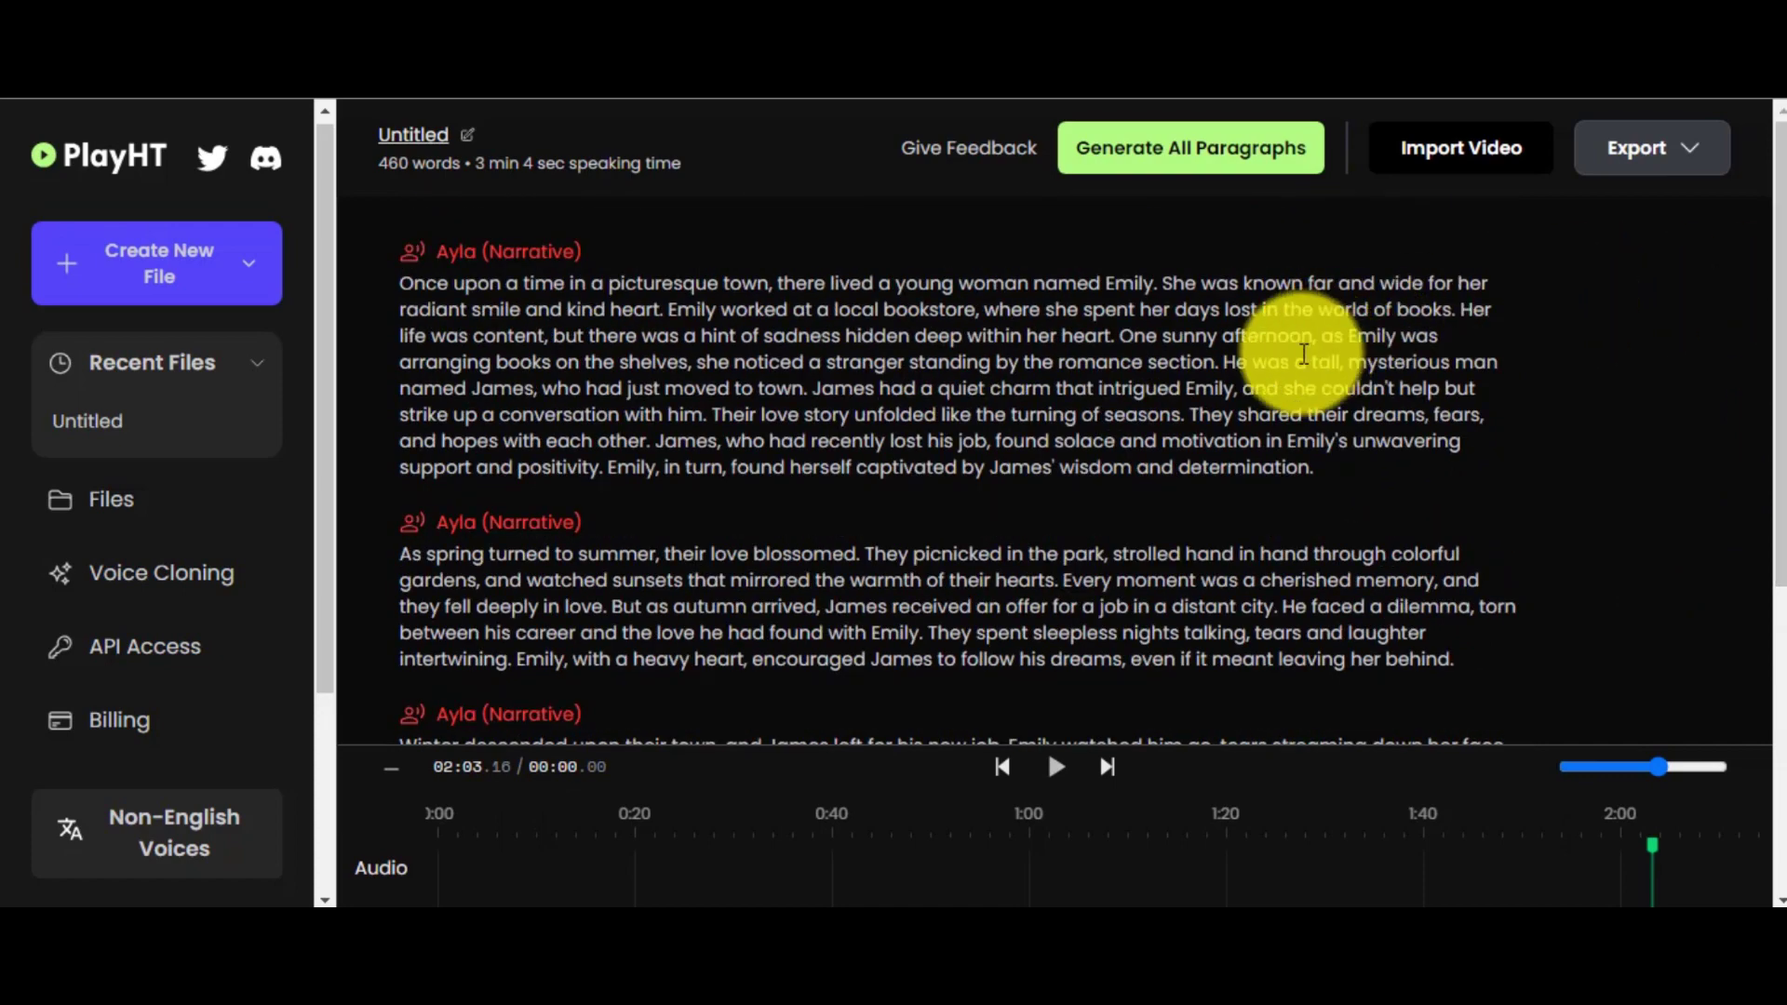
click(1117, 335)
key(Return)
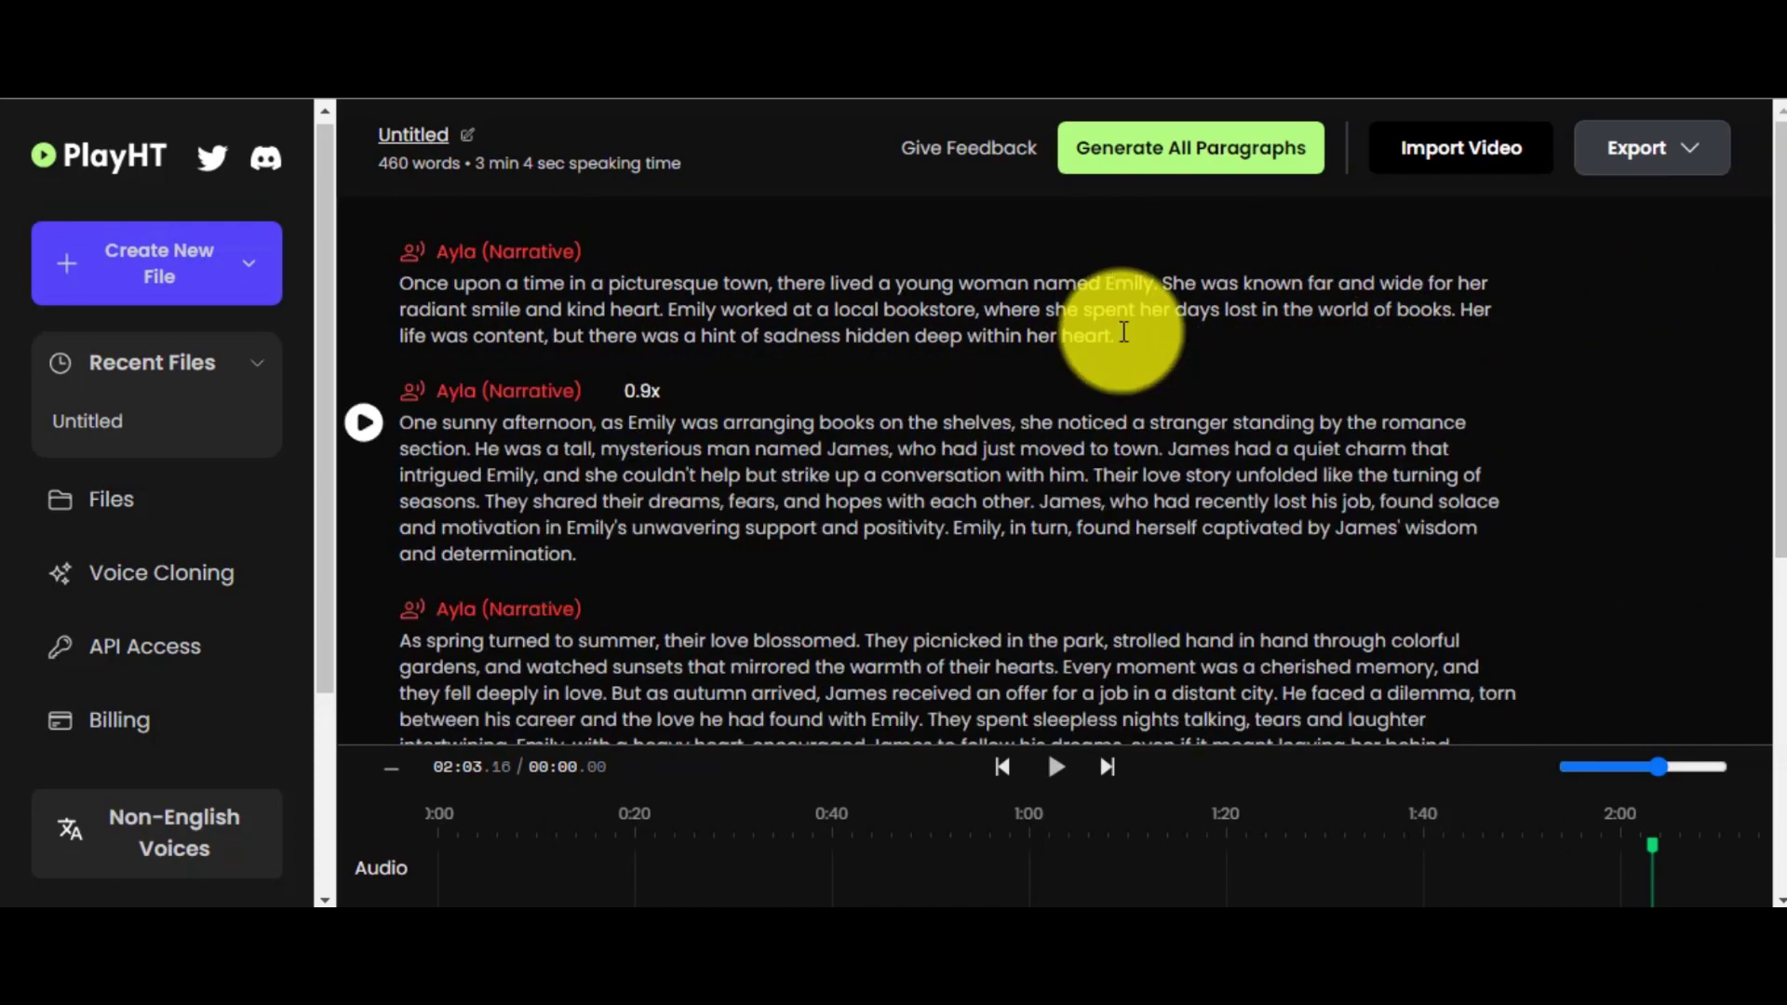
click(1091, 475)
key(Return)
- Split the spring paragraph after "a job in a distant city." and the winter paragraph after "the seasons changed once again."
drag(1780, 386, 1716, 559)
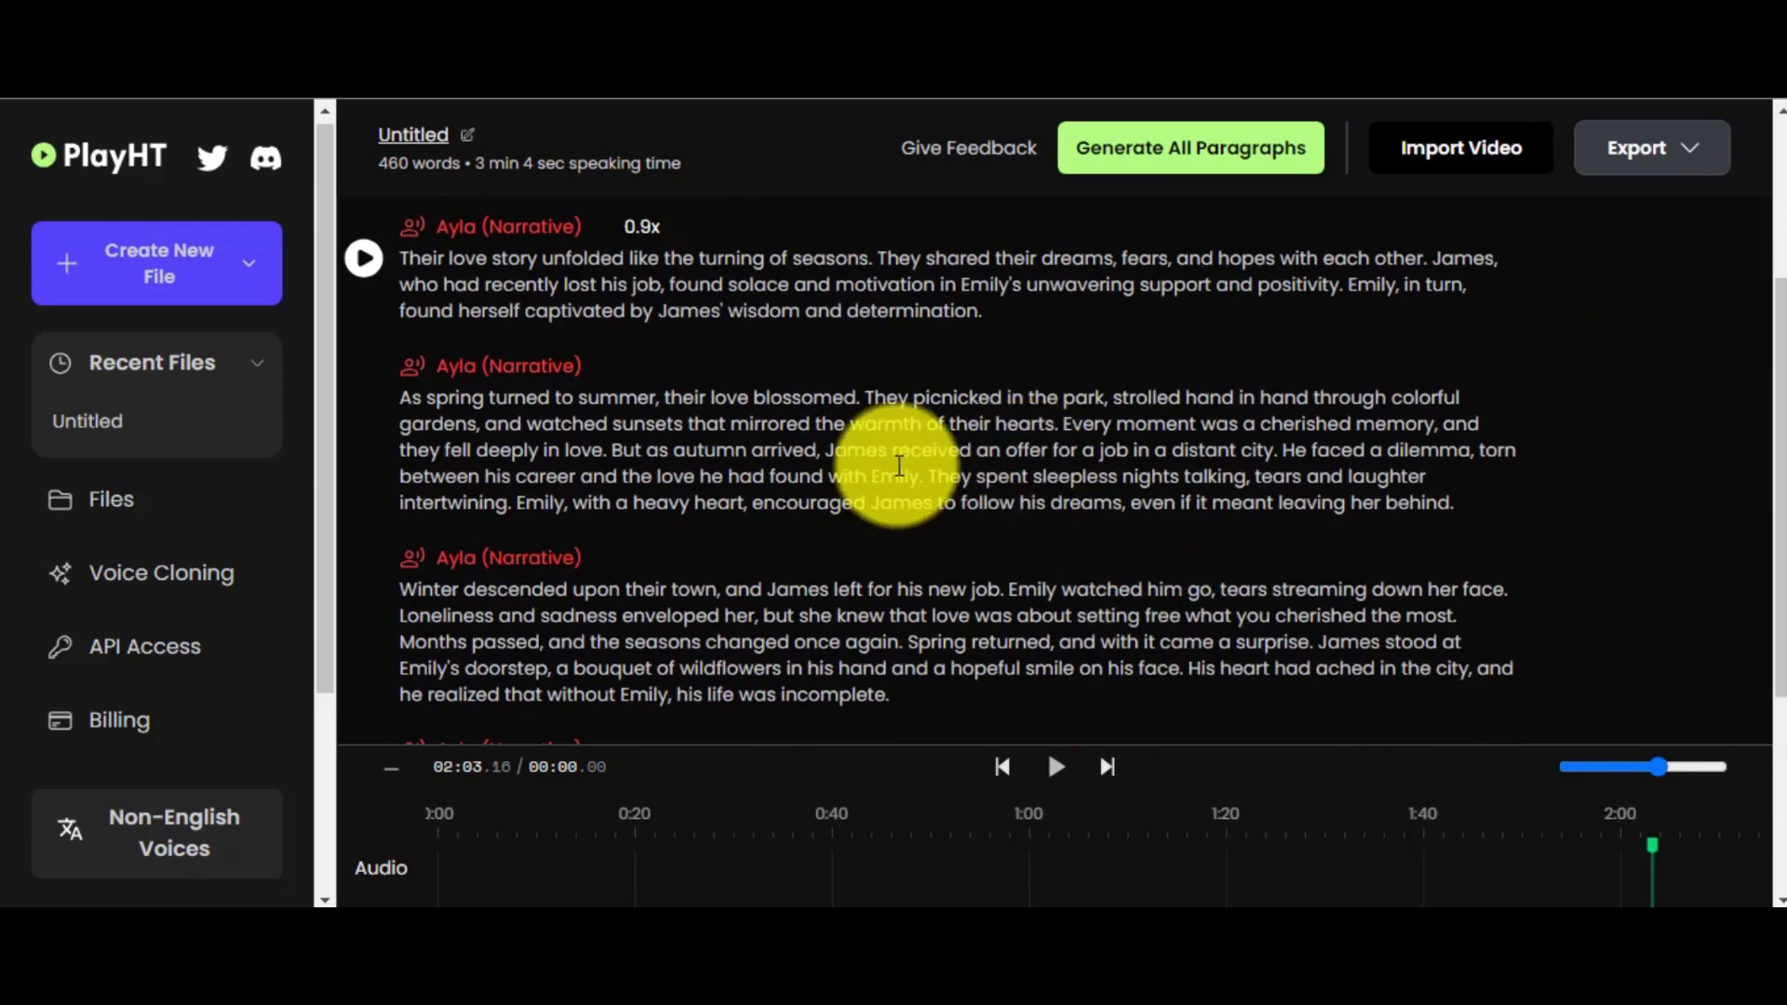
click(1278, 450)
key(Return)
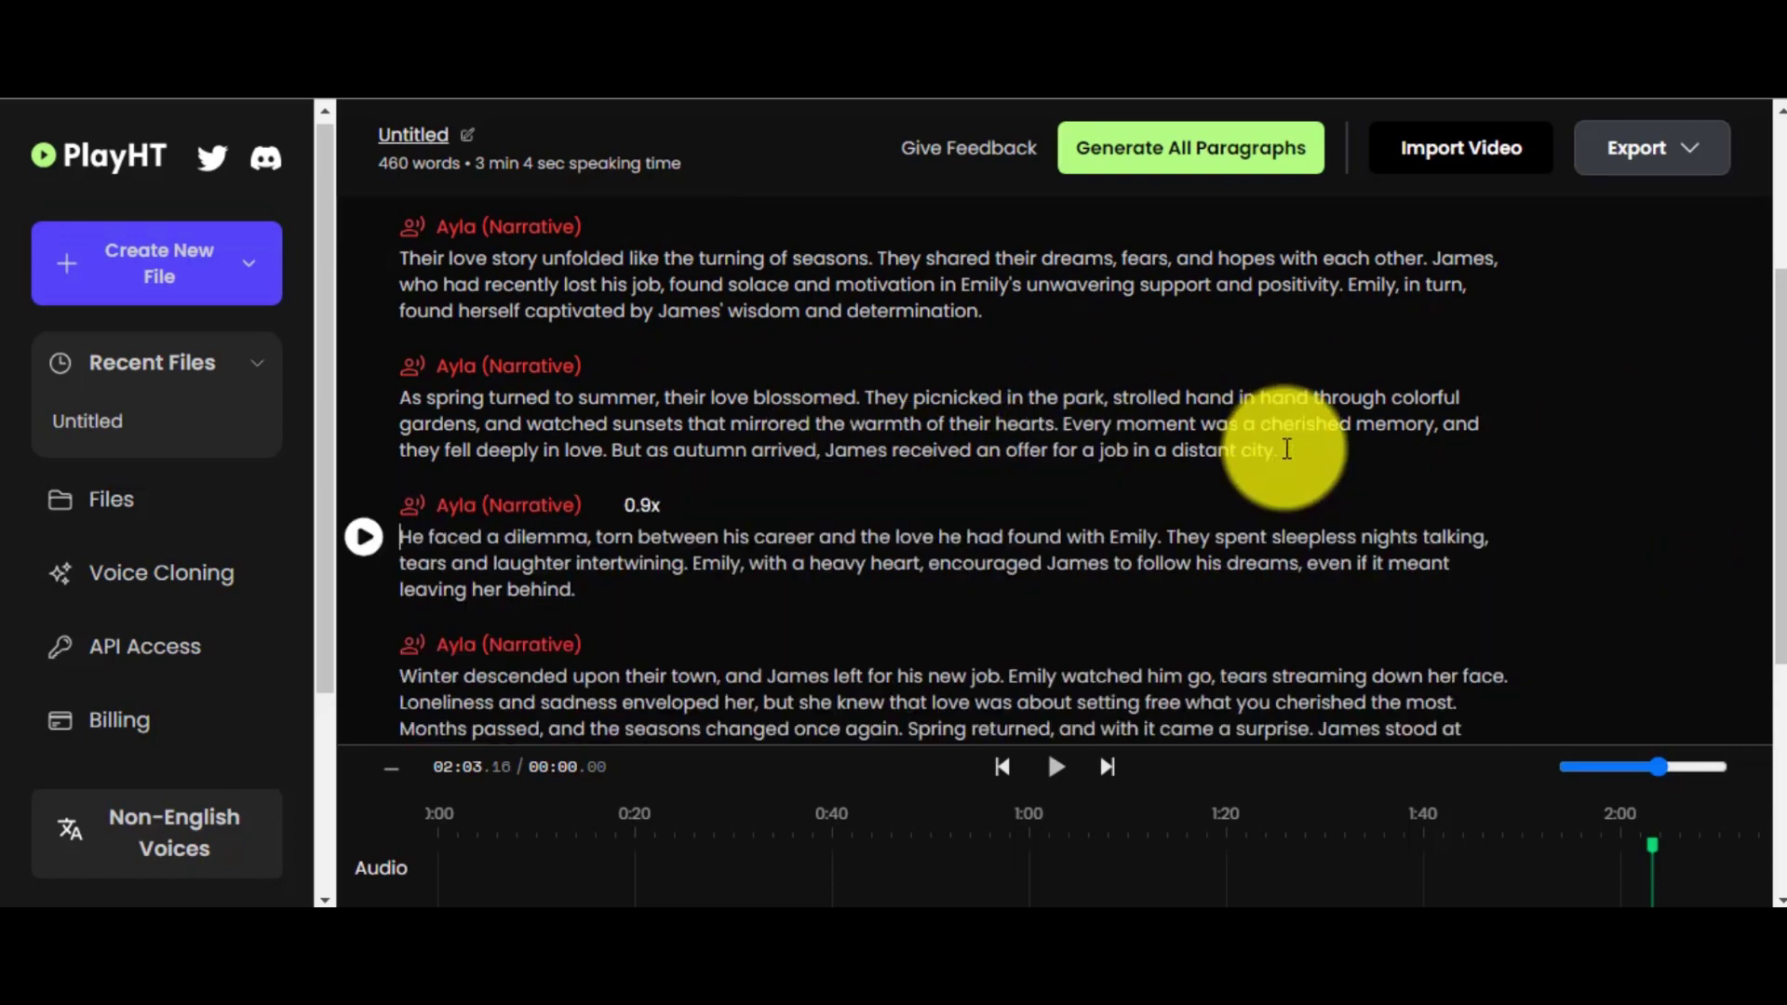
scroll(1747, 438, down, 2)
click(910, 542)
key(Return)
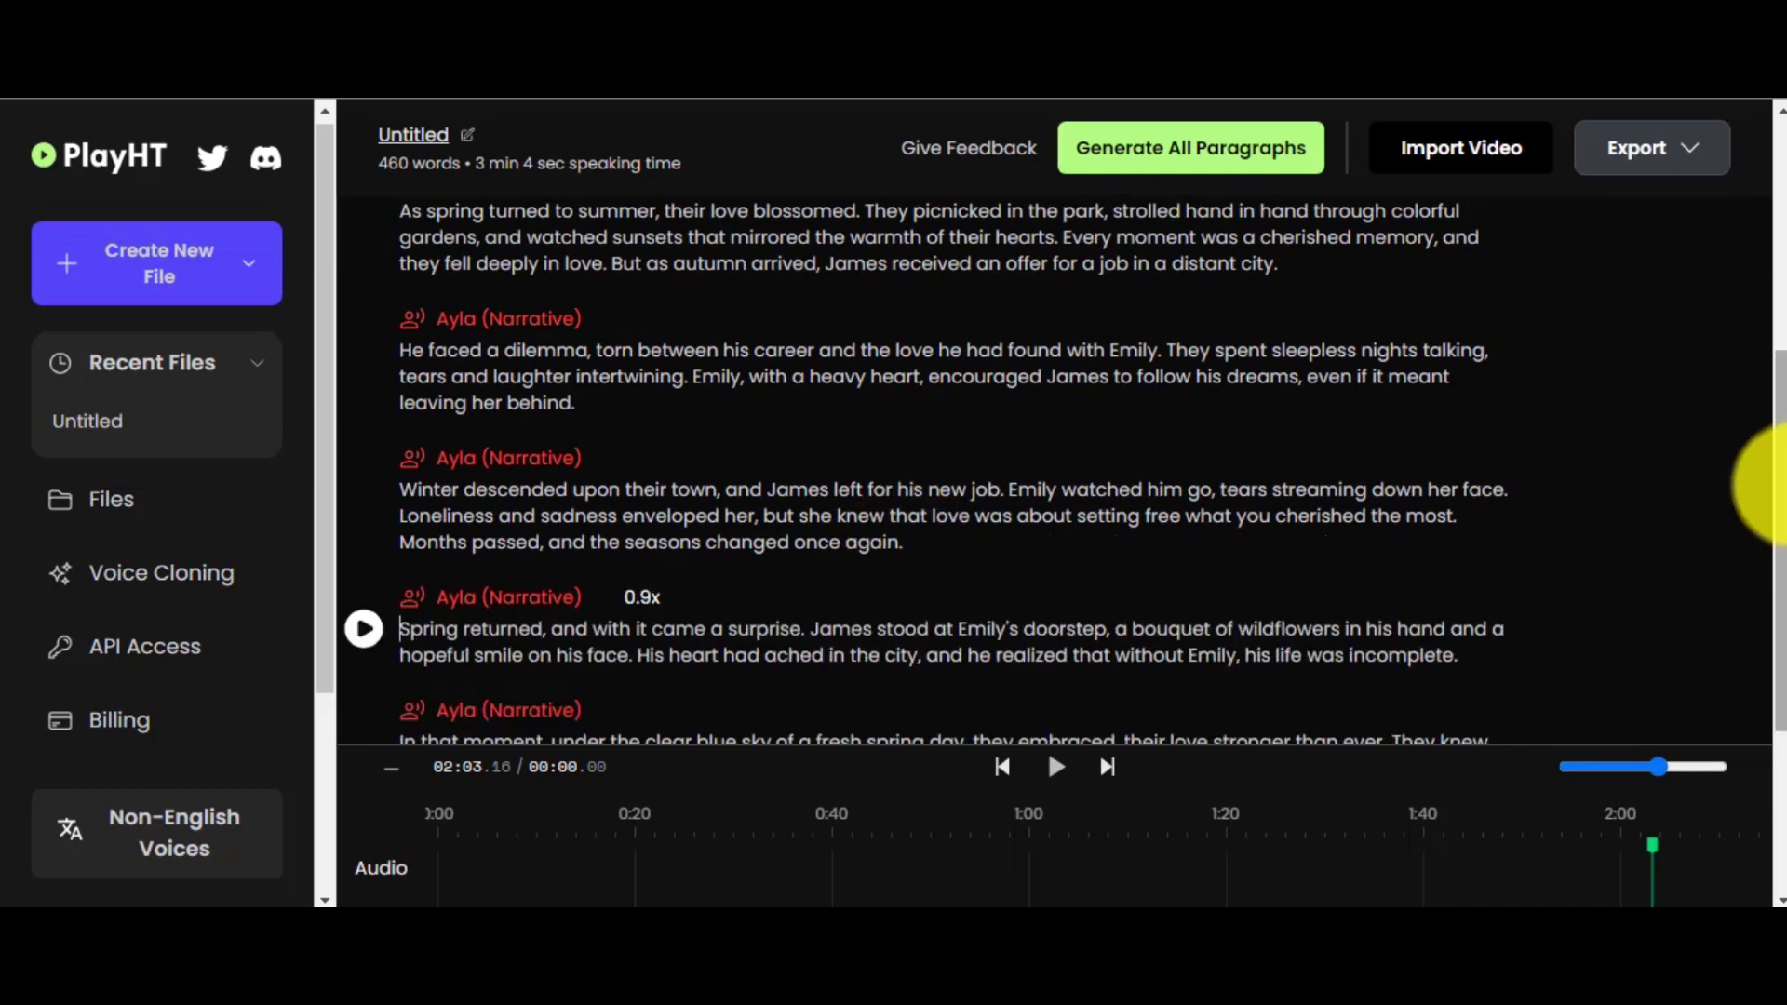
scroll(1764, 503, down, 5)
drag(1762, 527, 1756, 228)
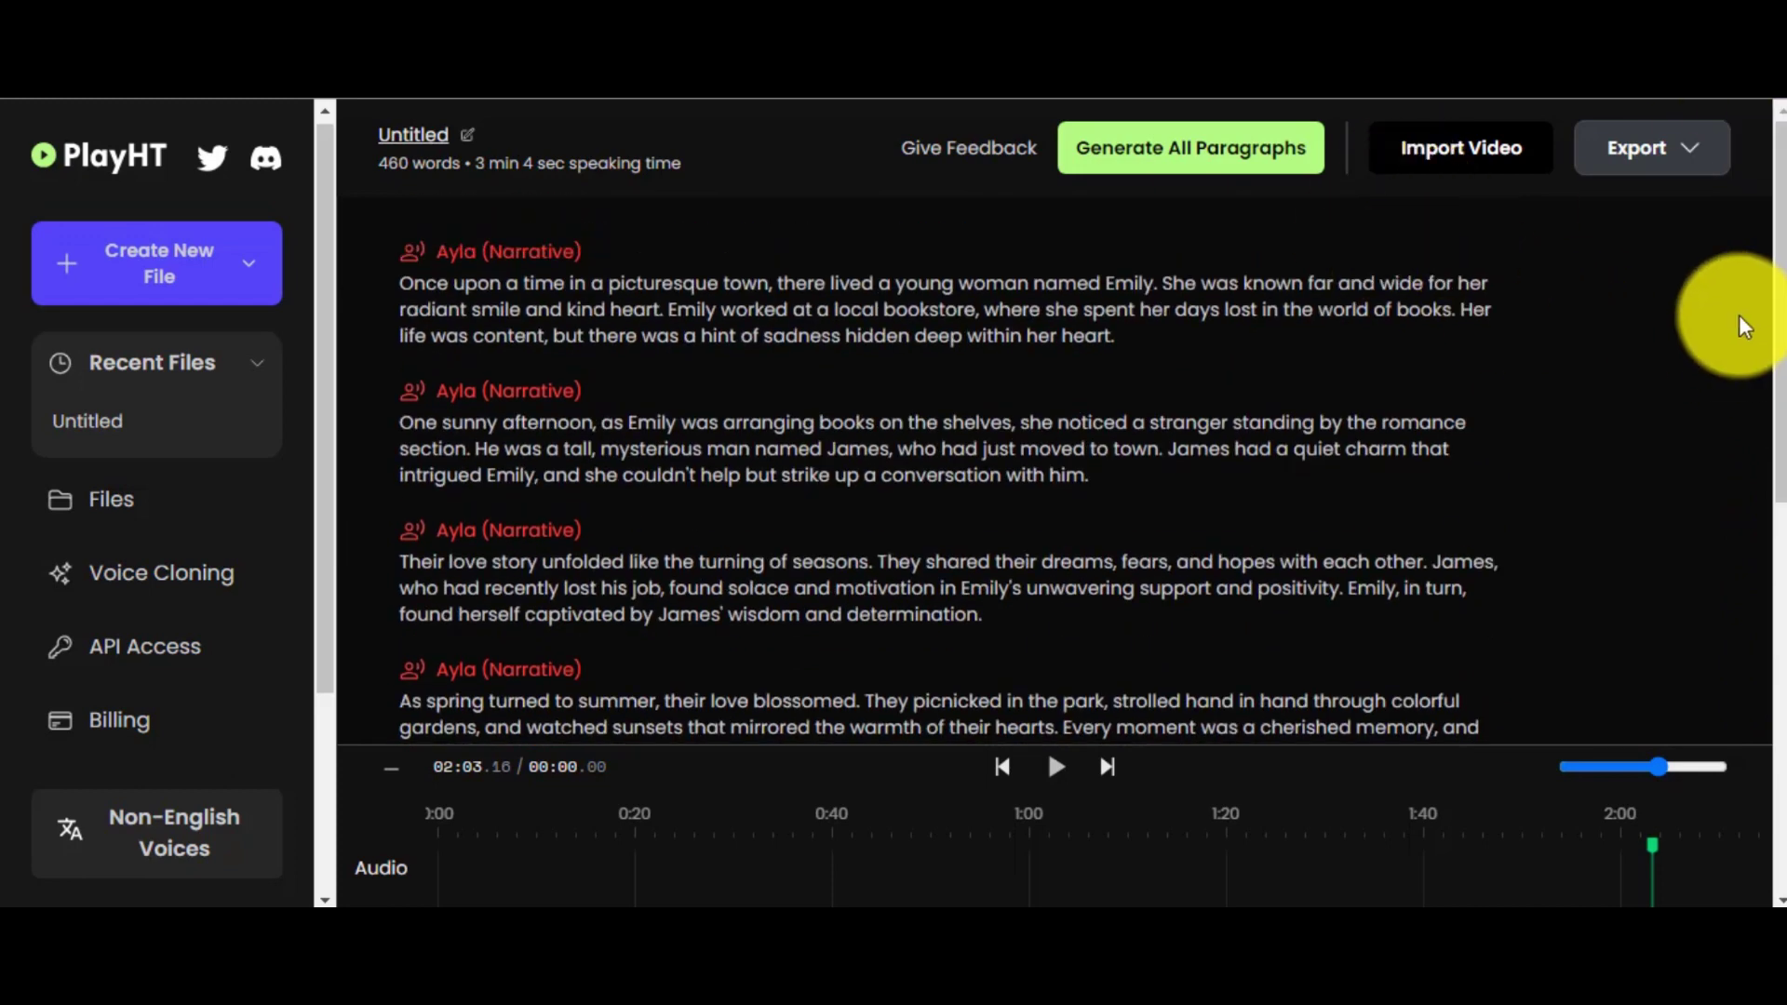
- Generate the voice-over for all paragraphs and export it as a single audio file
click(1184, 154)
mouse_move(1775, 347)
mouse_down()
mouse_move(1773, 438)
mouse_move(1769, 335)
mouse_up()
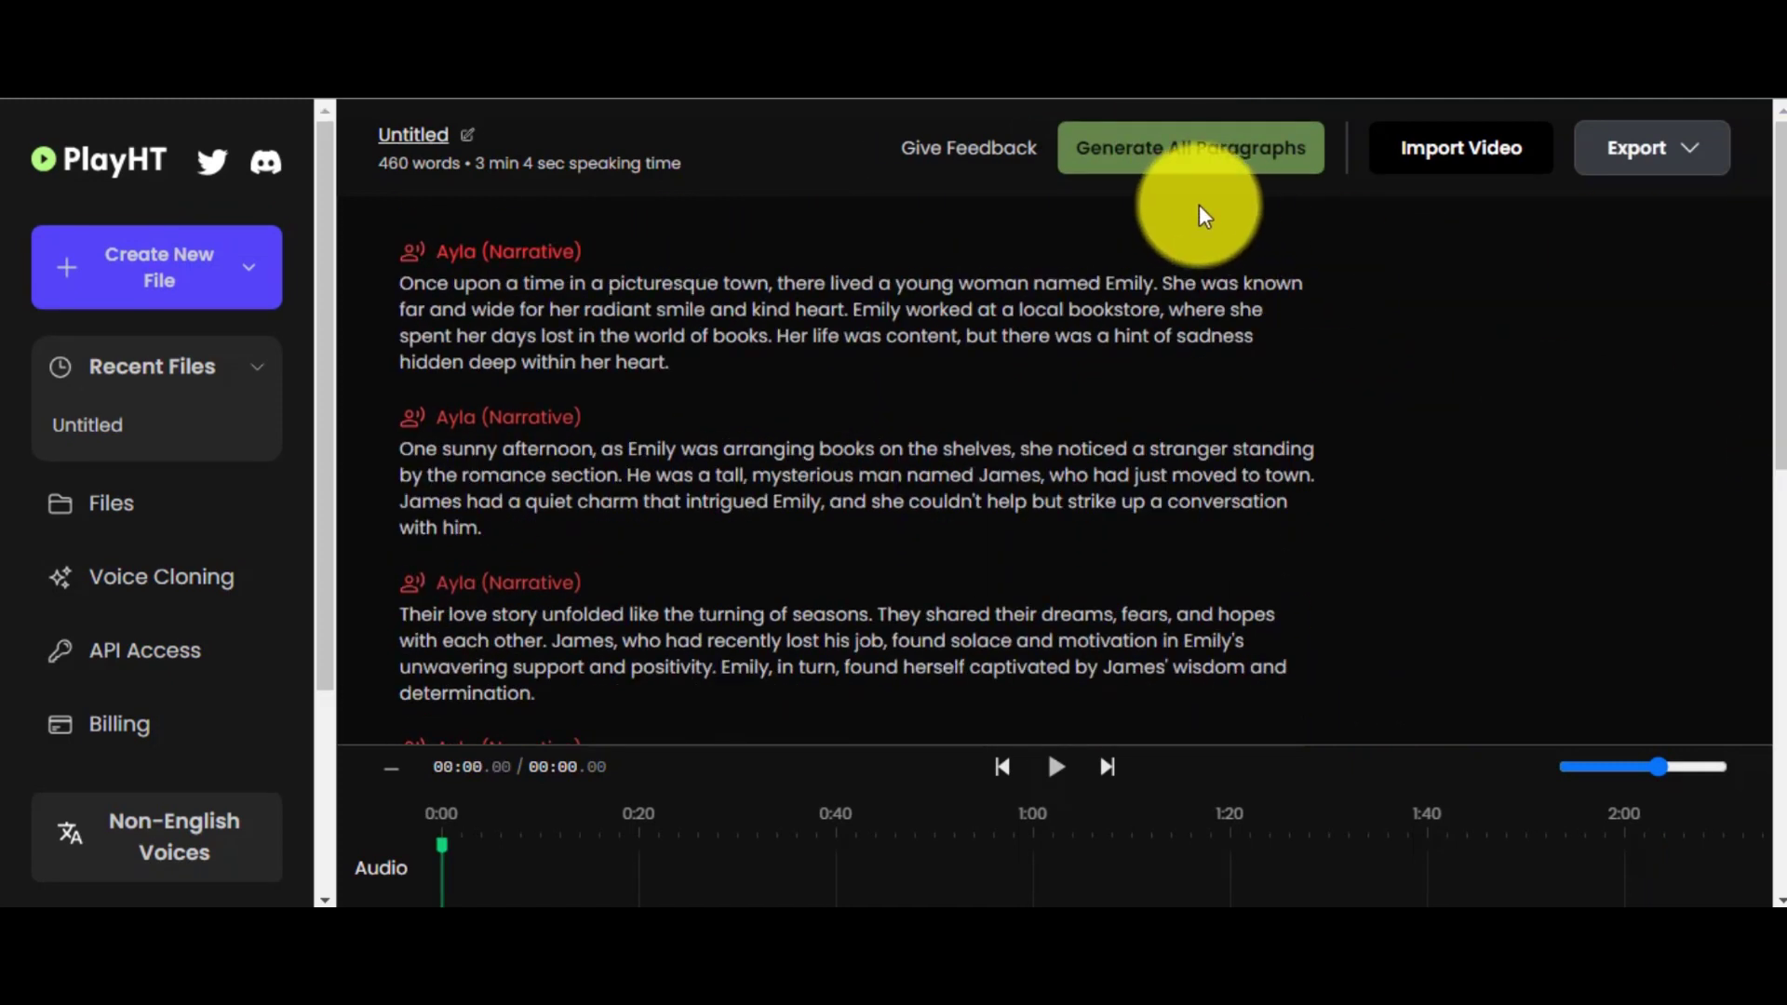
drag(1657, 766, 1573, 766)
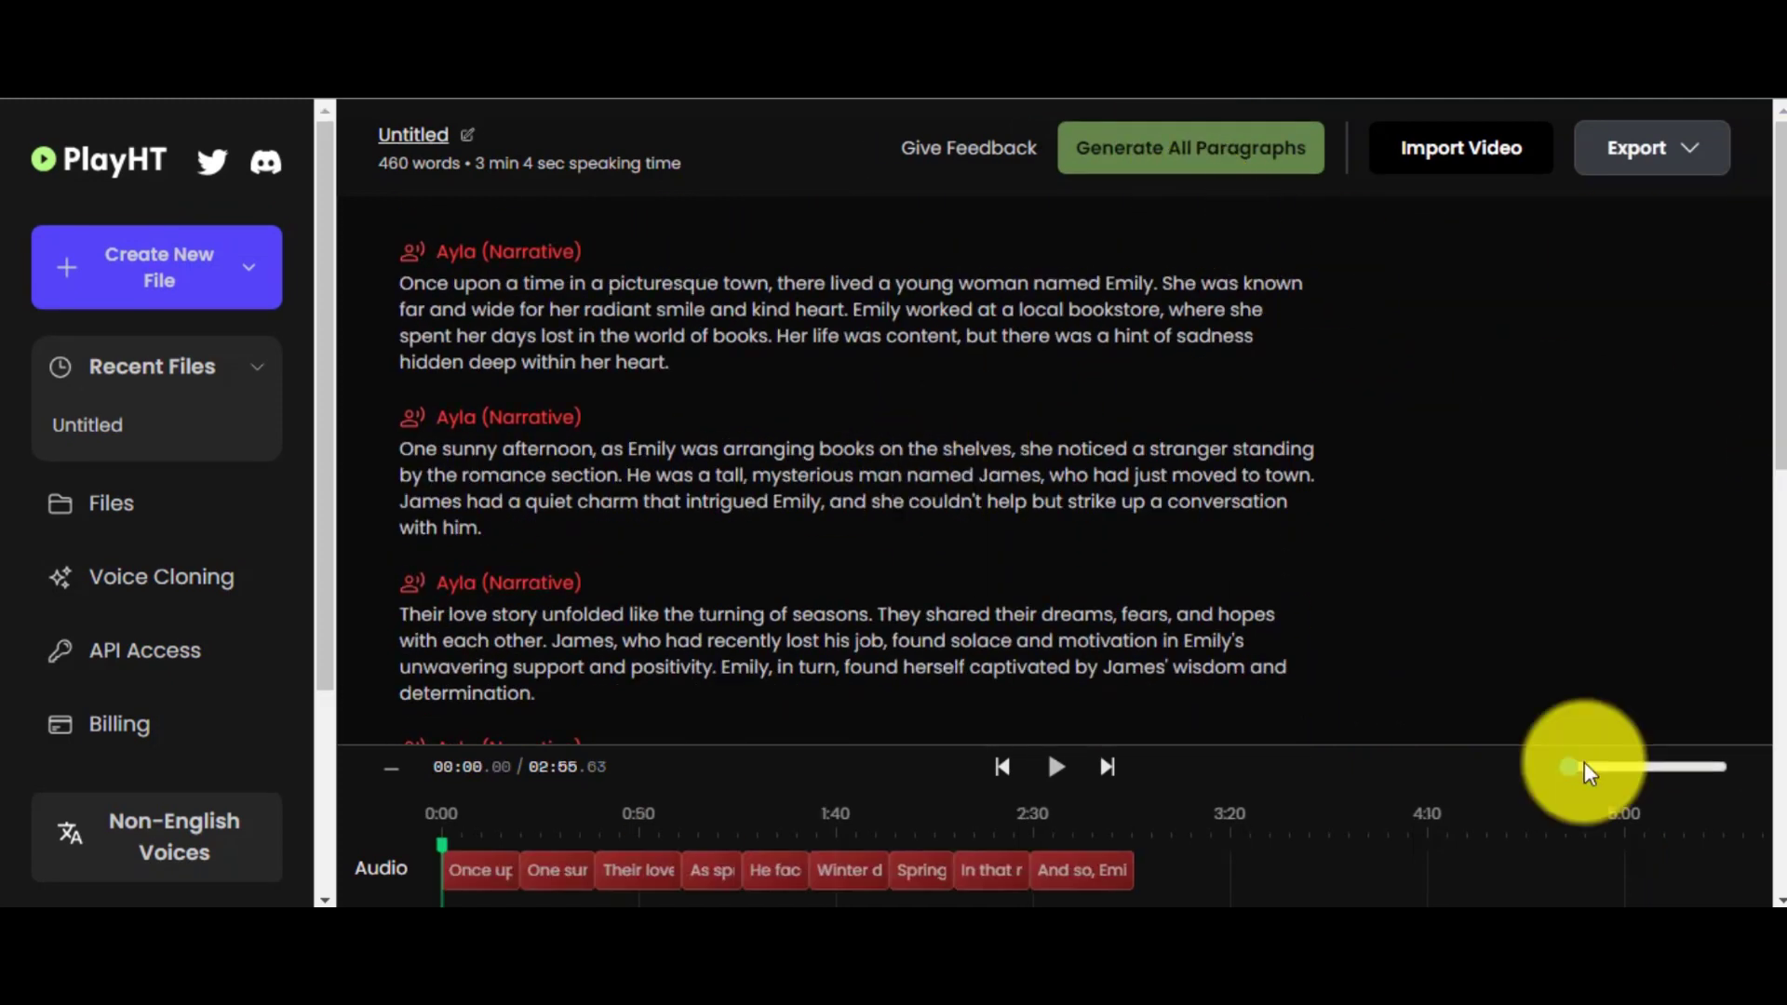
click(1636, 173)
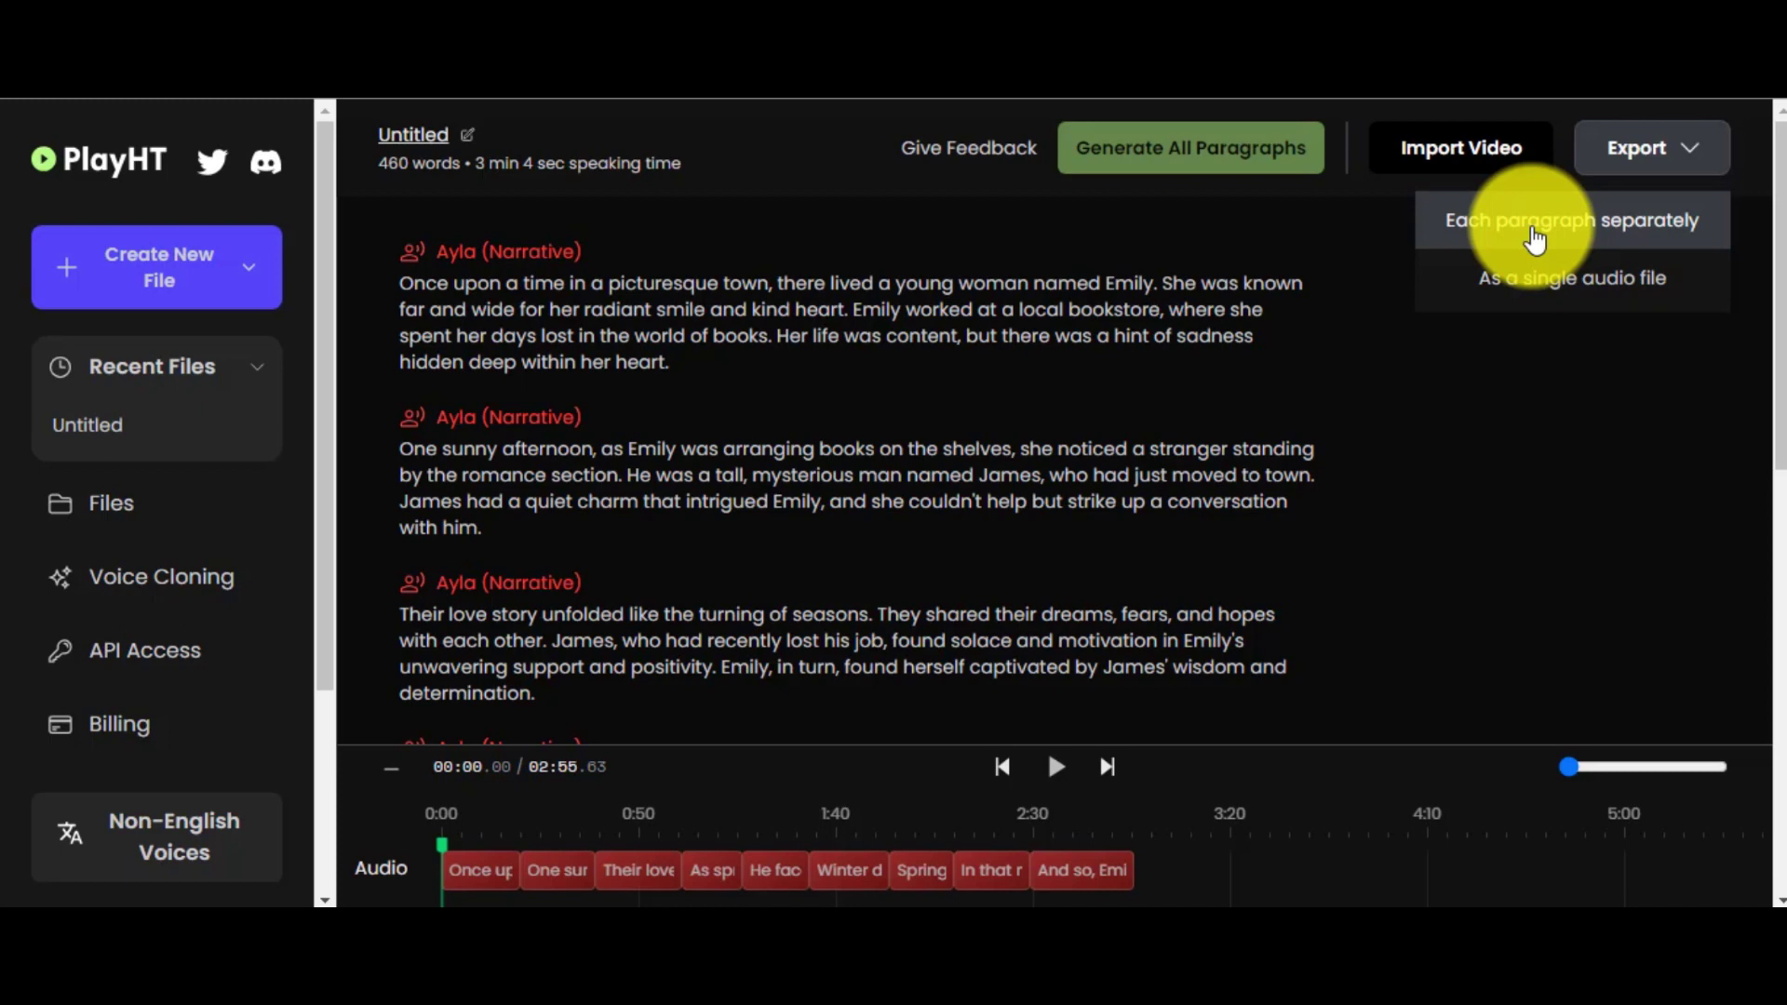
click(1573, 300)
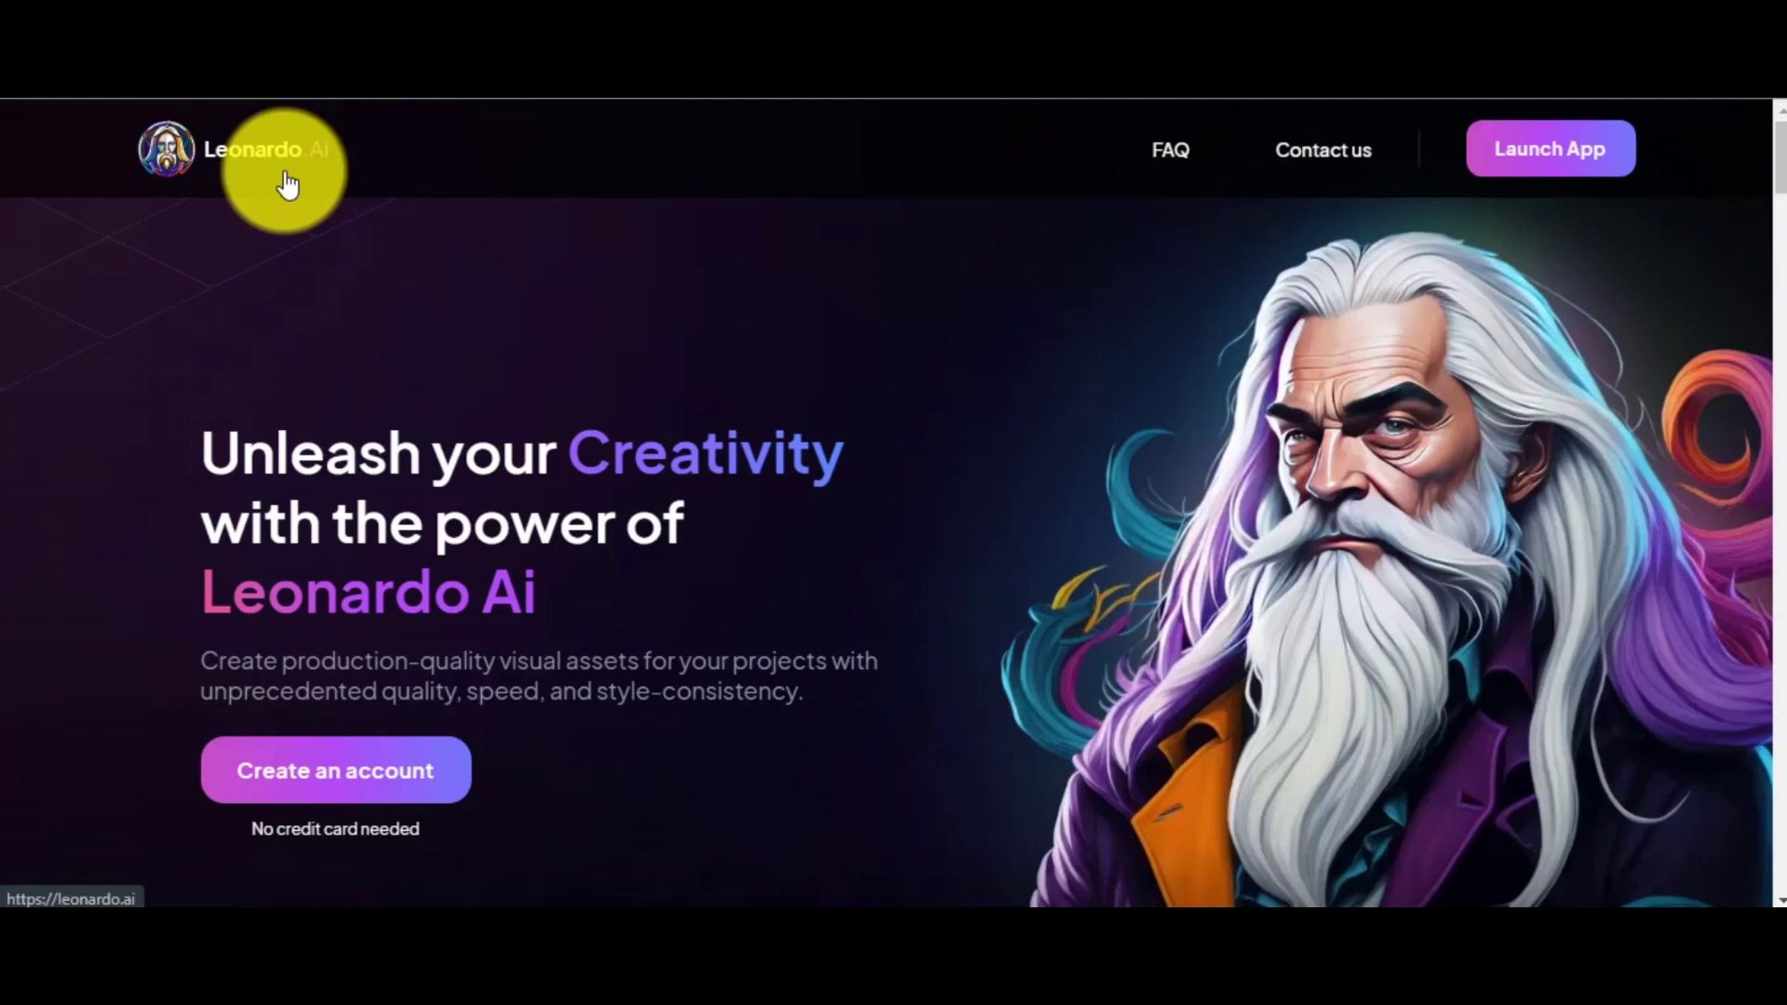
- Launch the Leonardo.Ai app and start generating with the featured 3D Animation Style model
click(1500, 154)
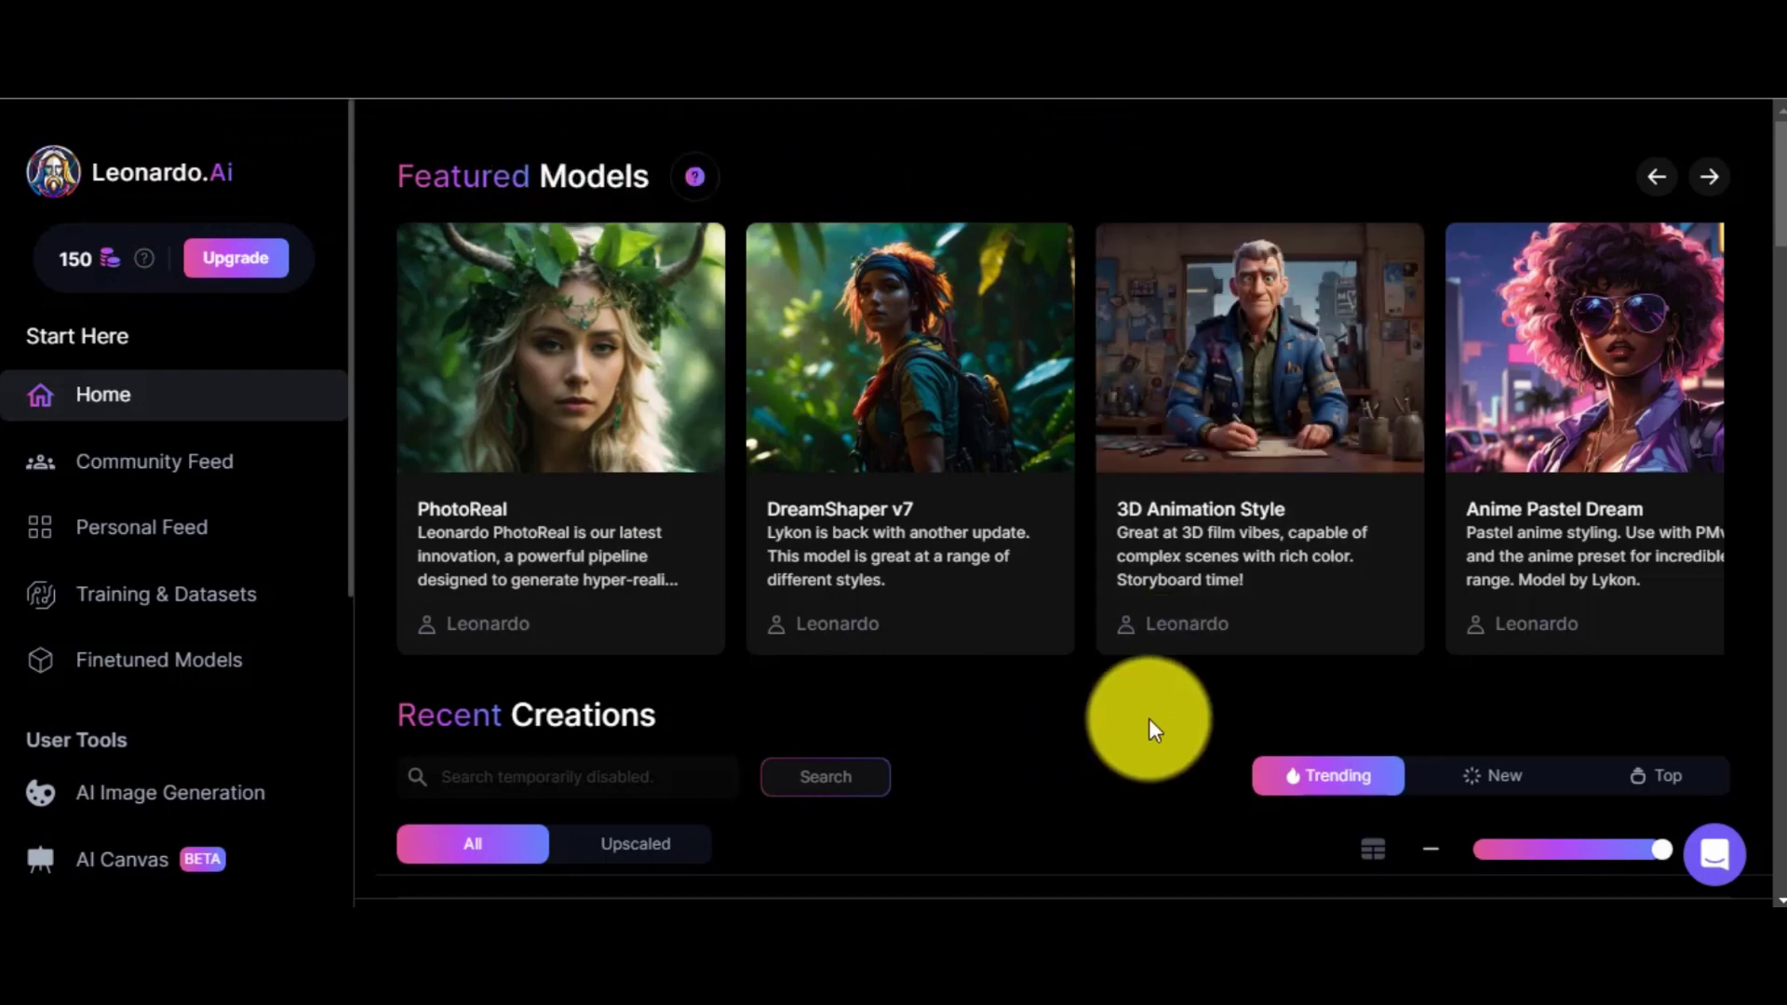
click(1197, 547)
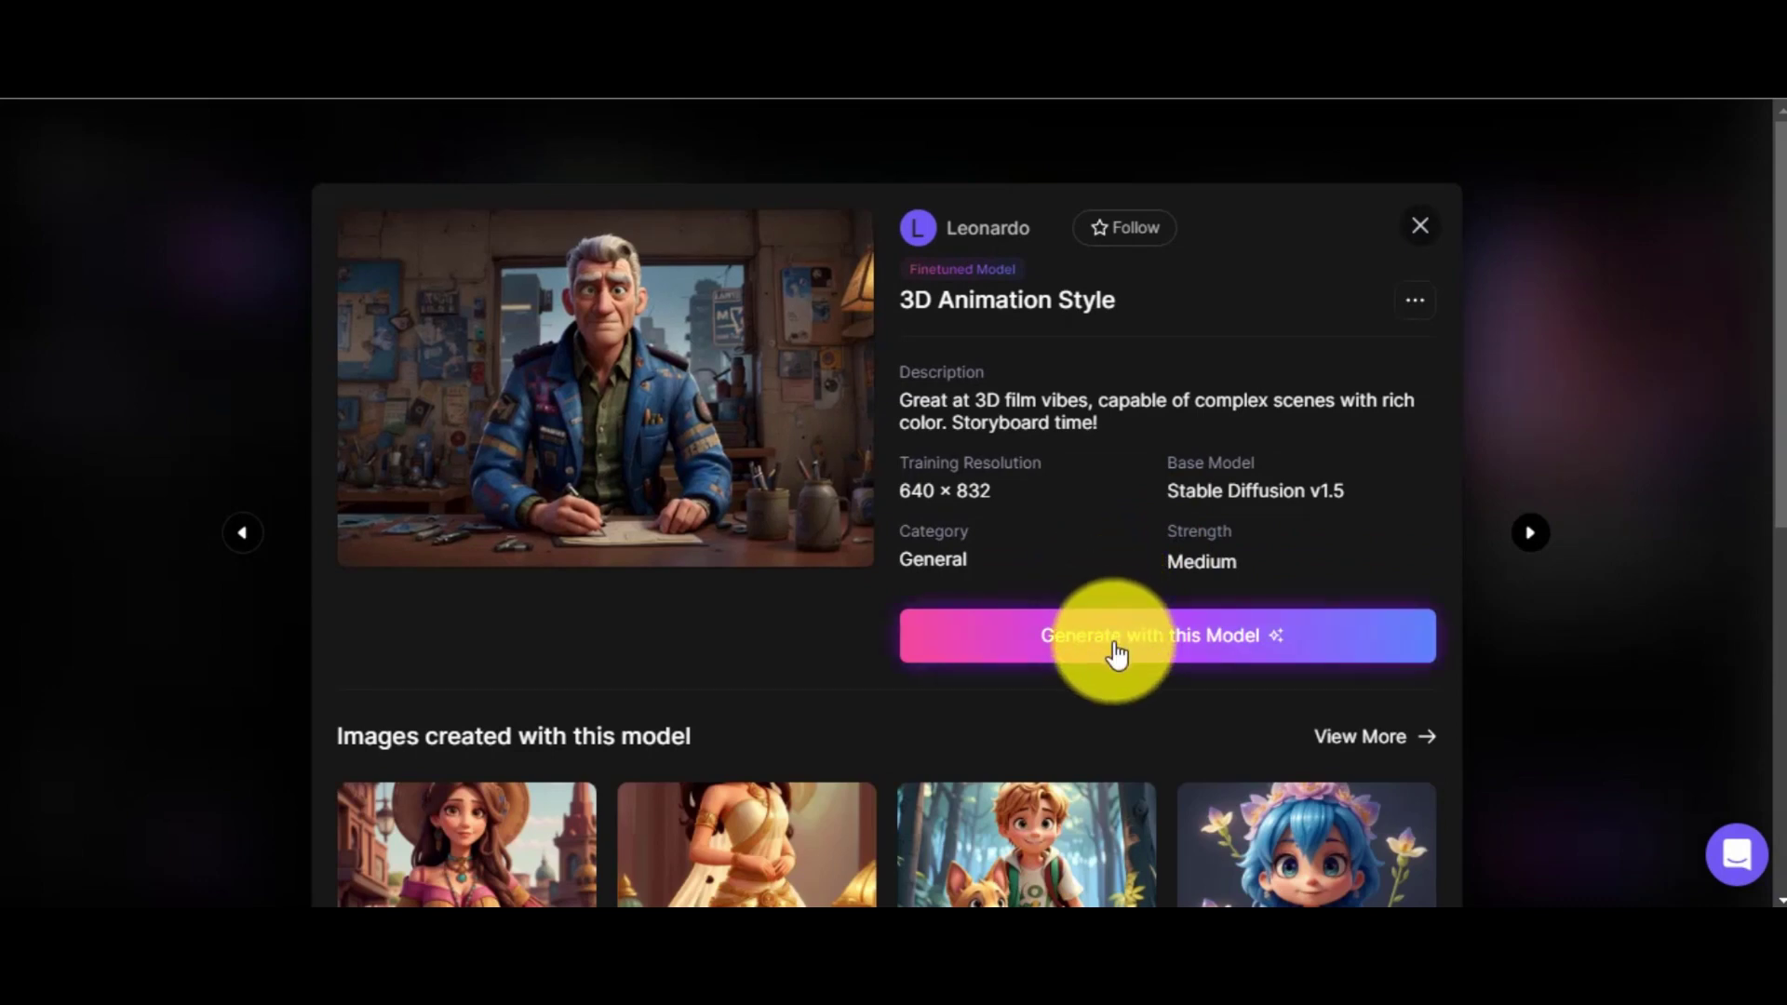
click(1117, 642)
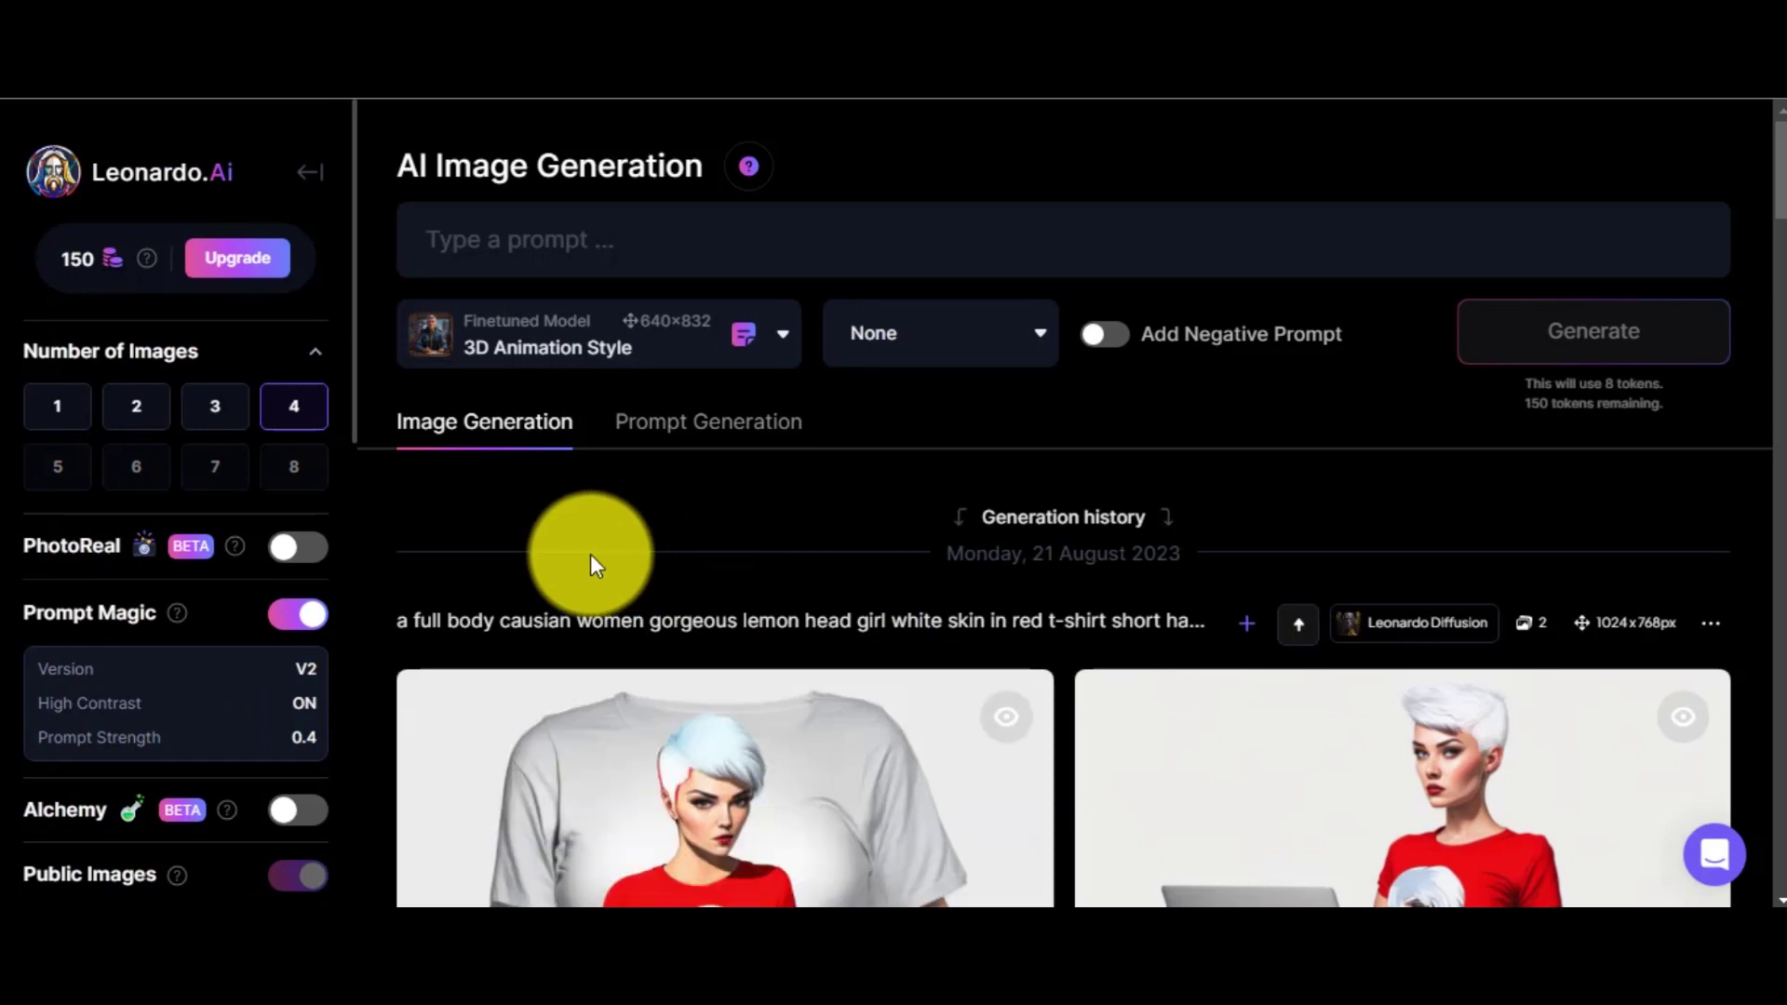
- Set the number of images to 2 and save a Prompt Magic strength of 0.5
click(136, 405)
scroll(357, 385, down, 3)
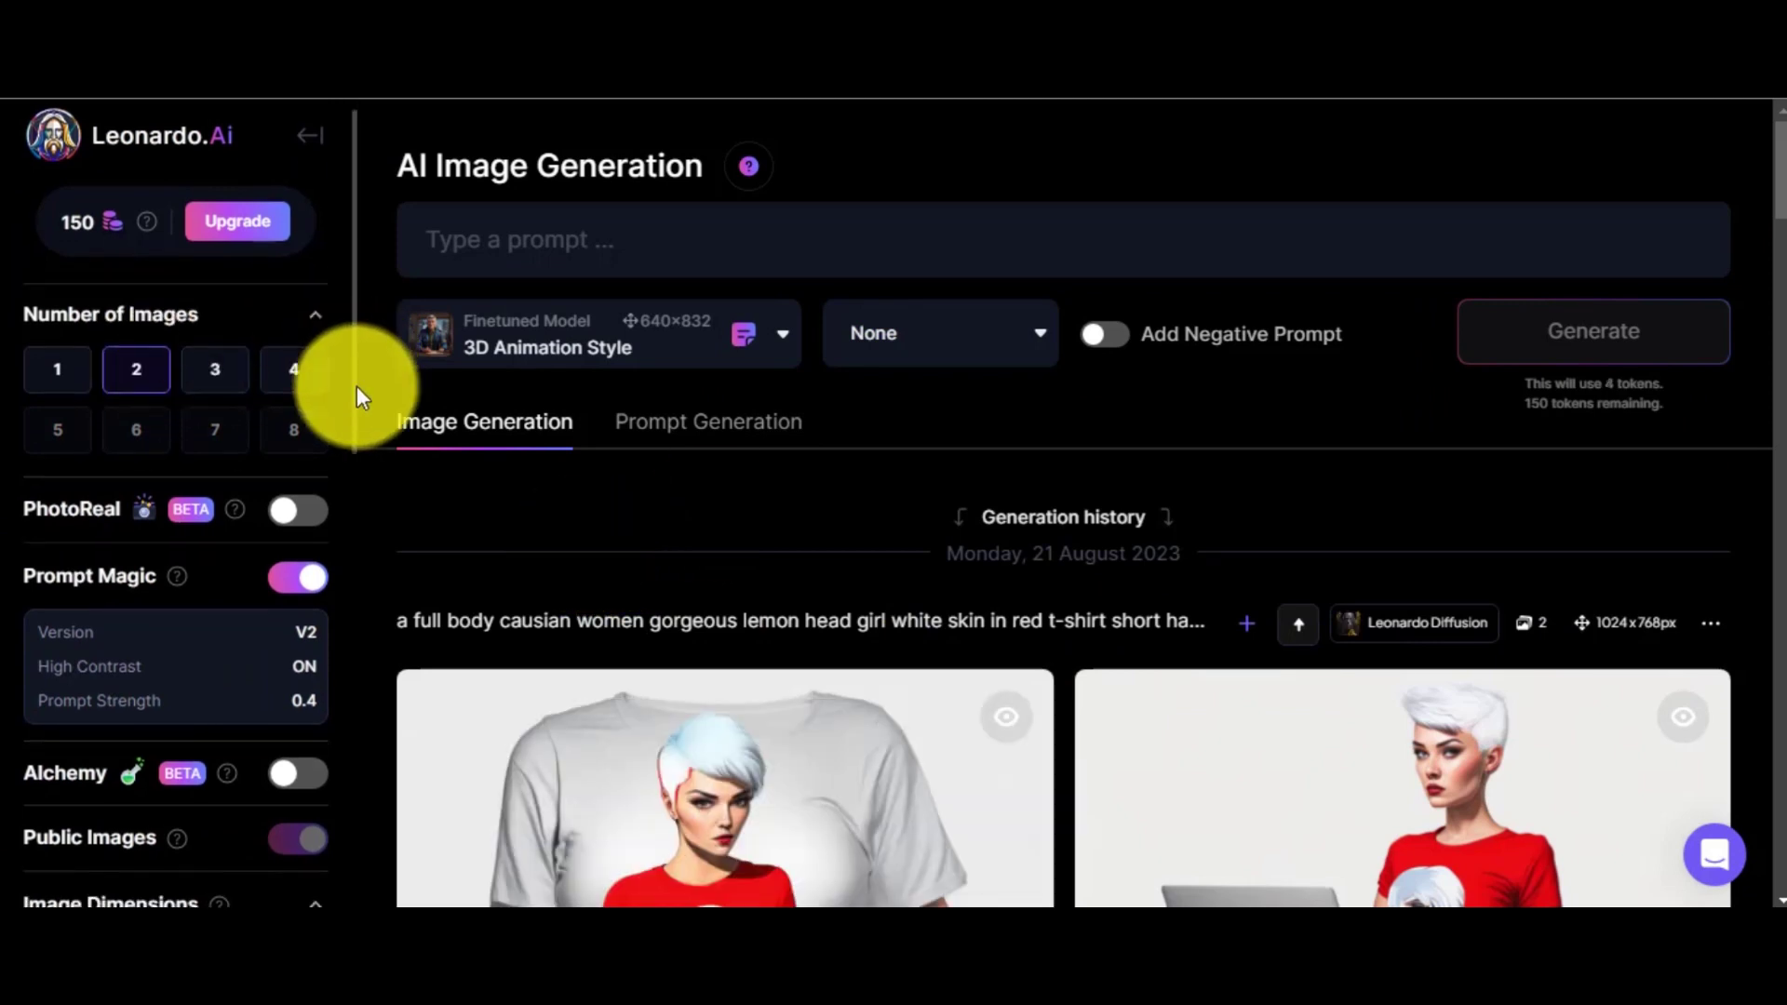
click(311, 590)
click(862, 463)
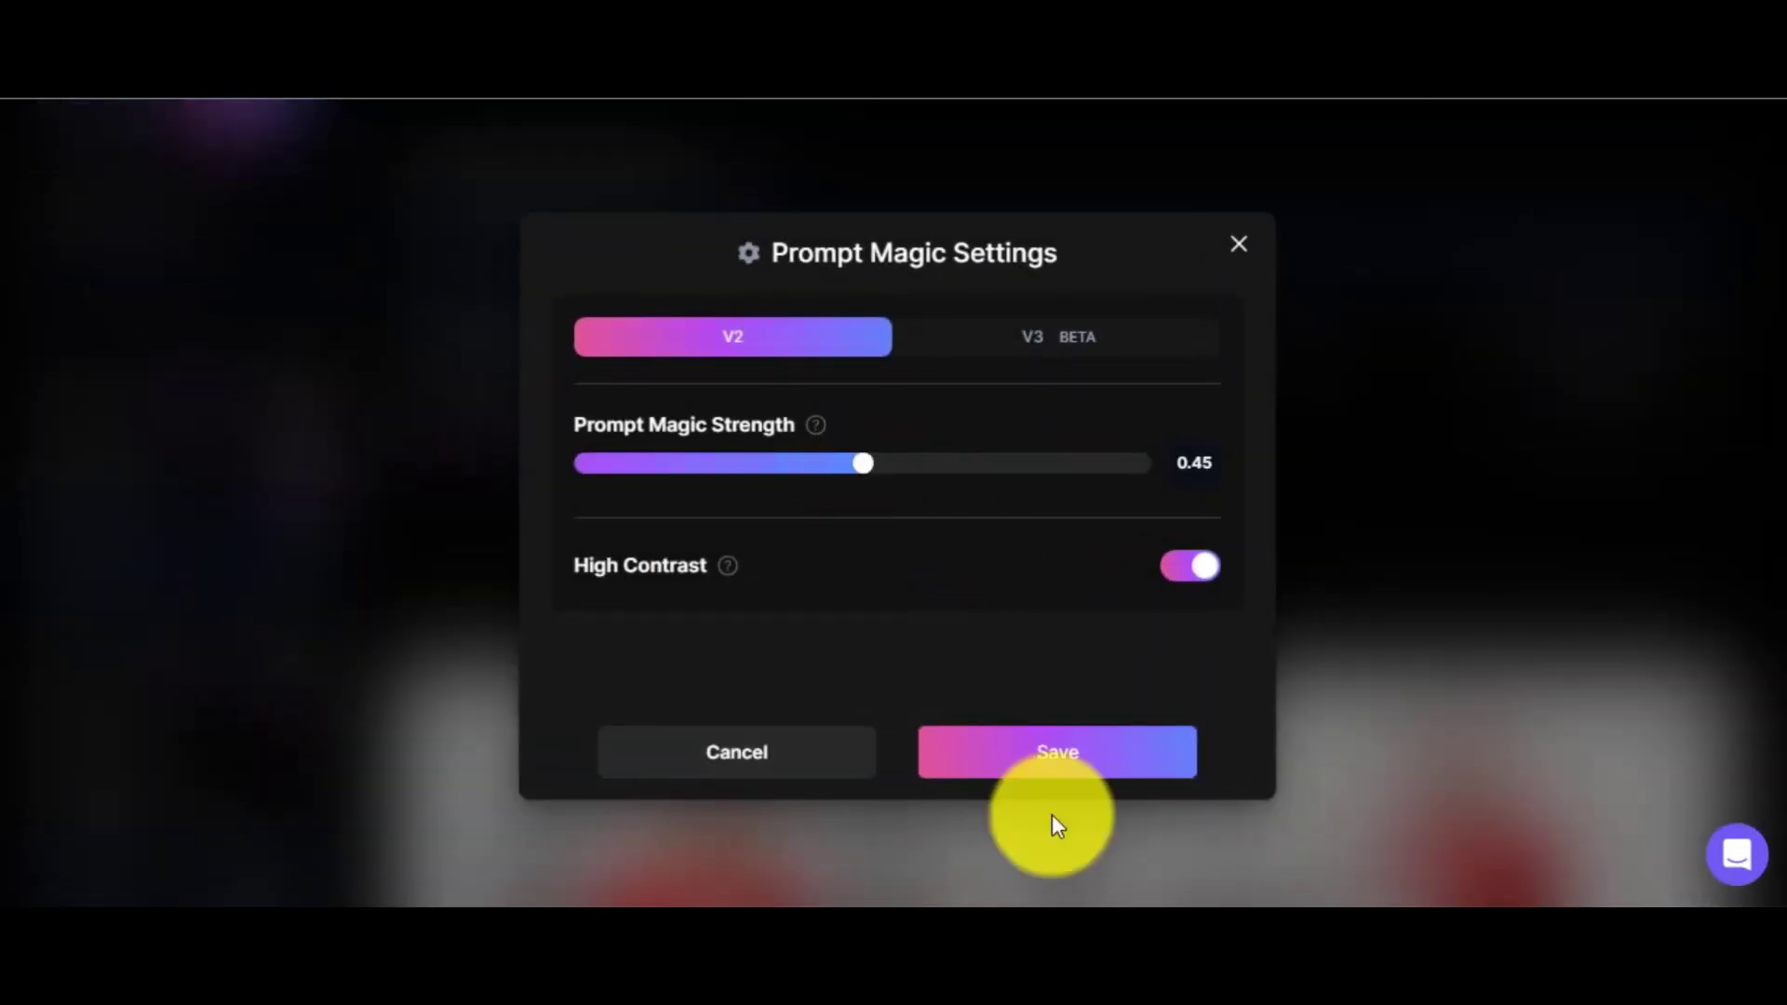
click(899, 465)
click(1037, 751)
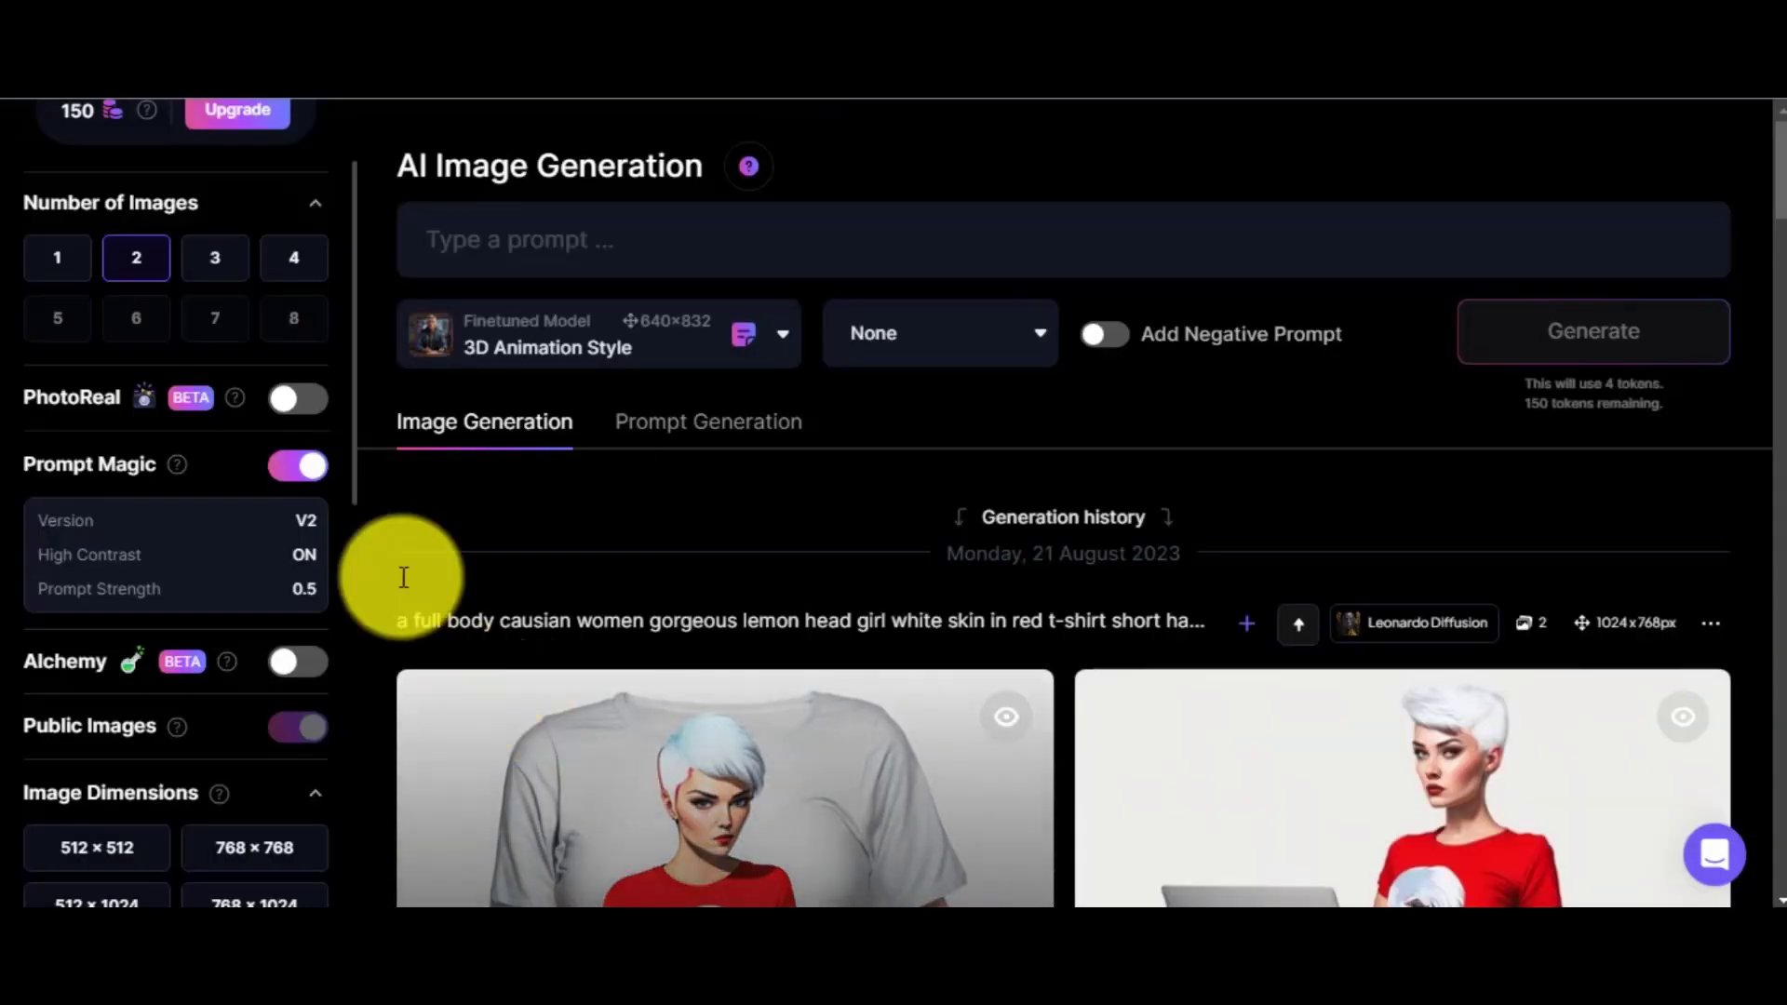
- Set the aspect ratio of the generated images to 16:9
drag(355, 489, 371, 629)
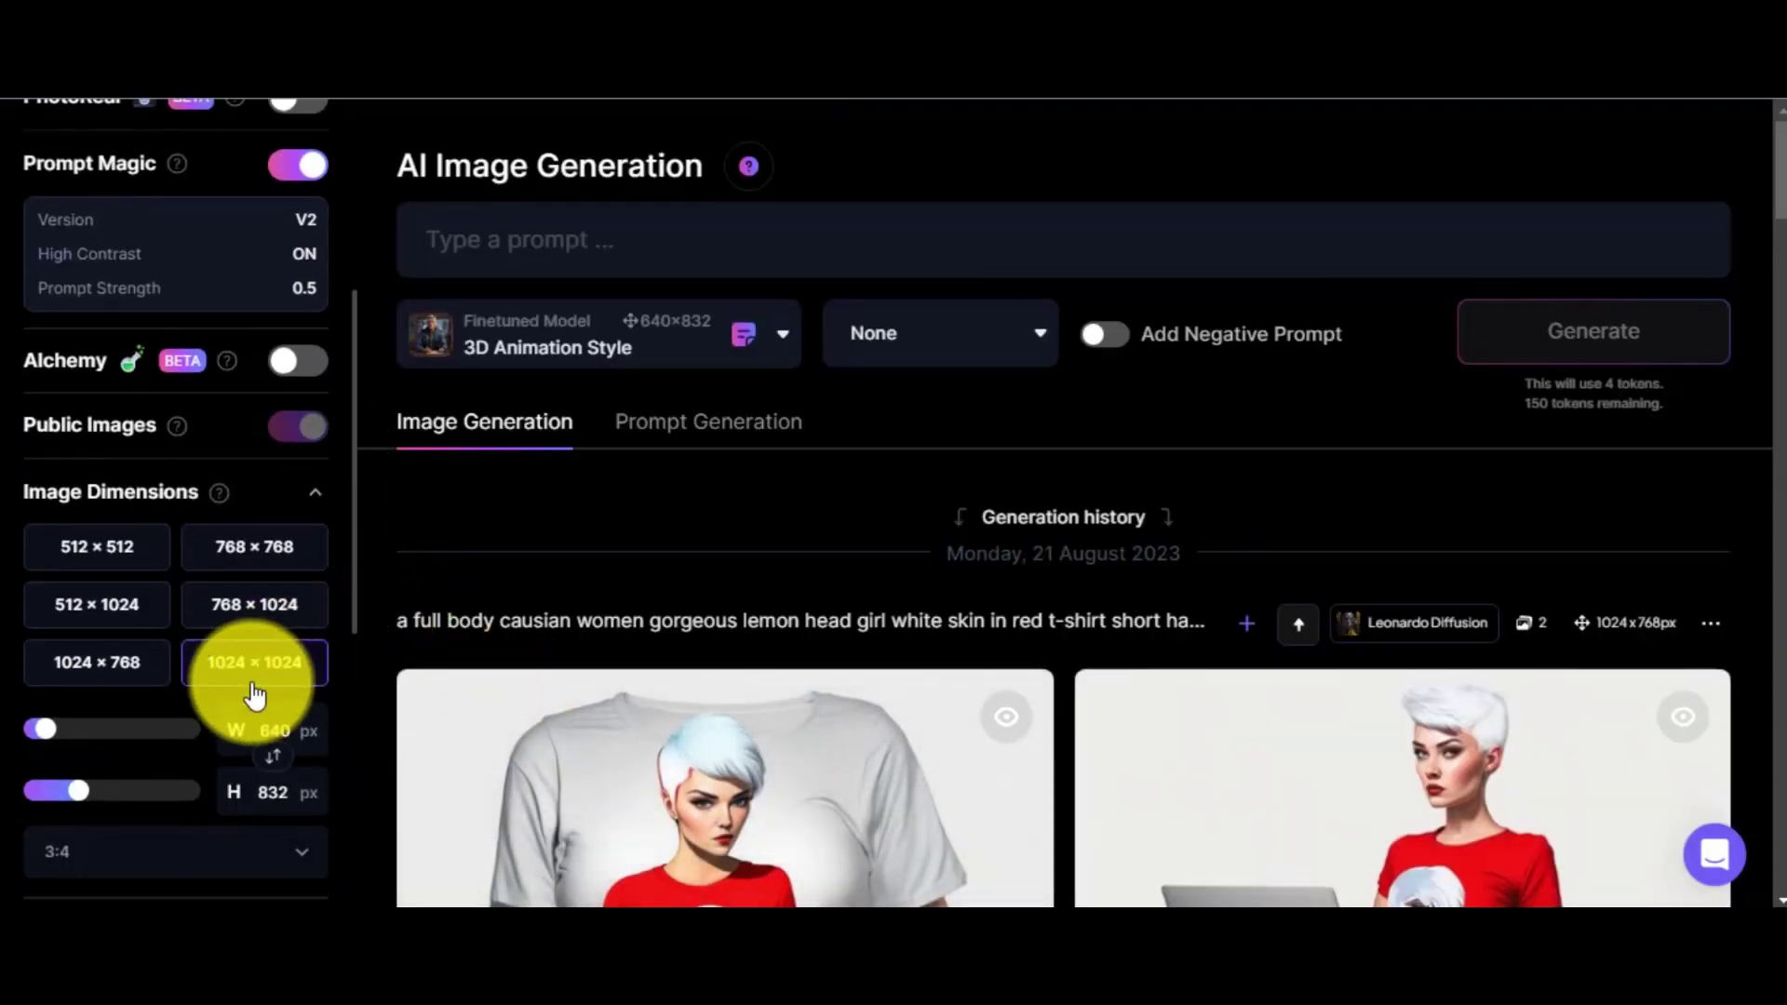
click(268, 866)
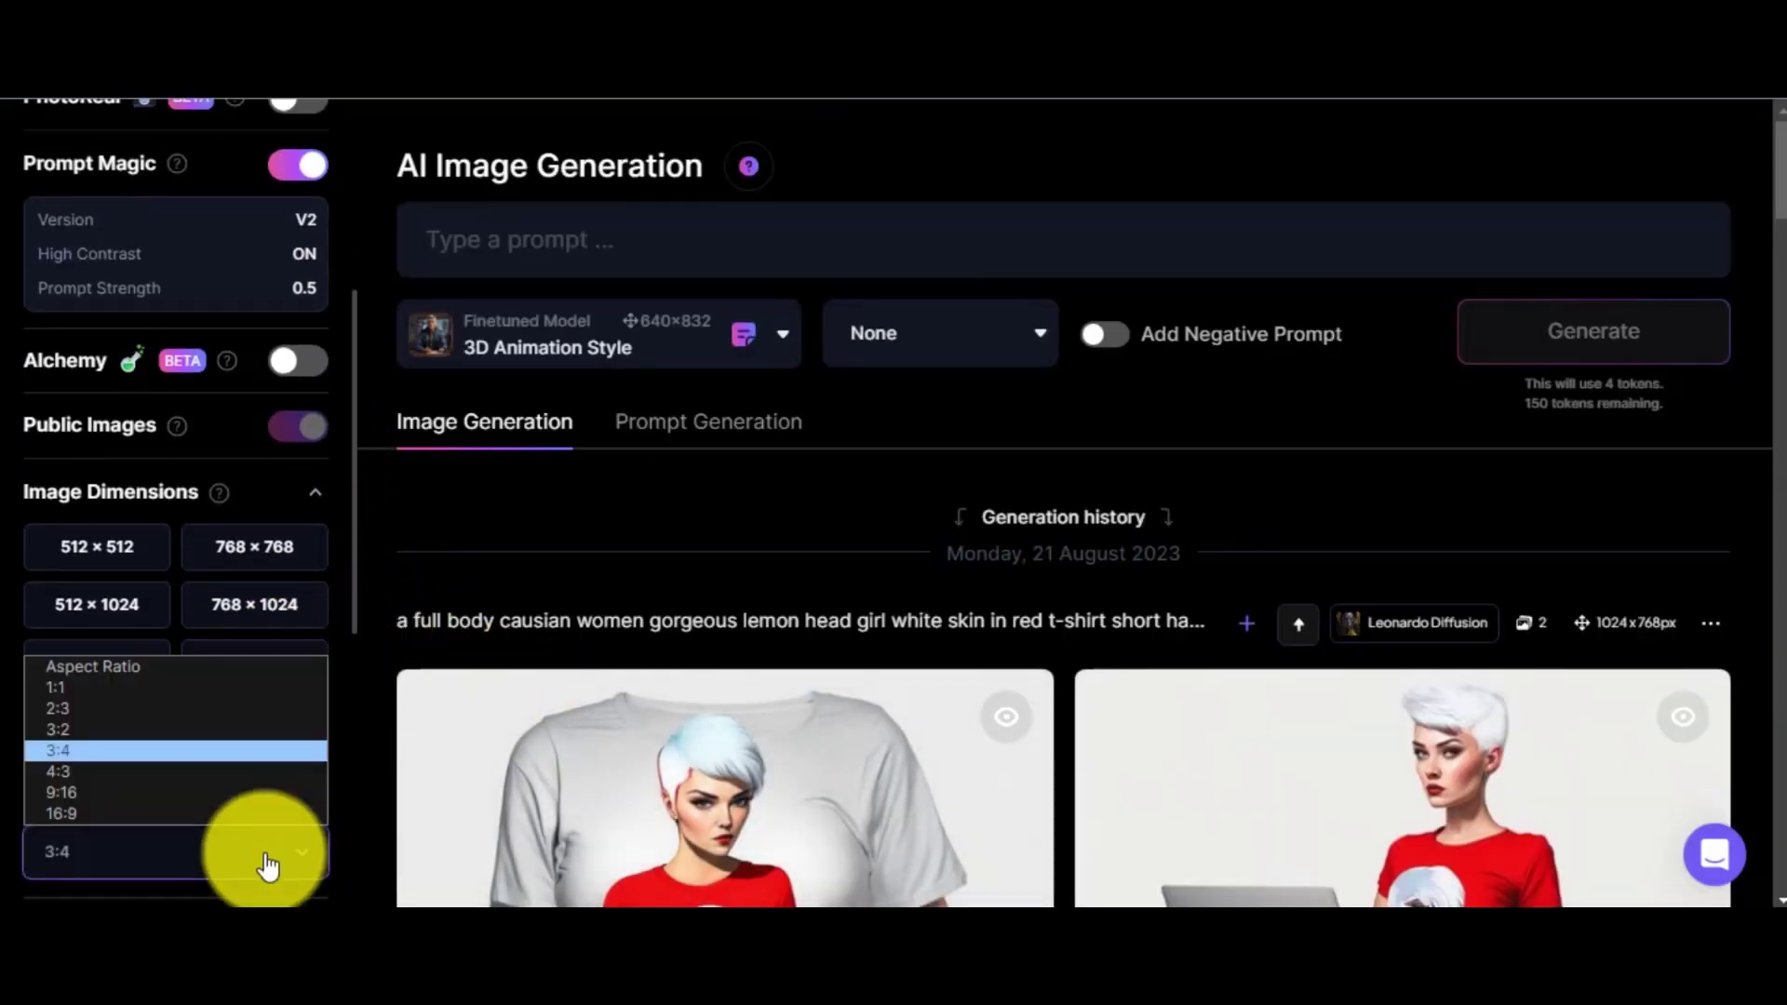
click(191, 812)
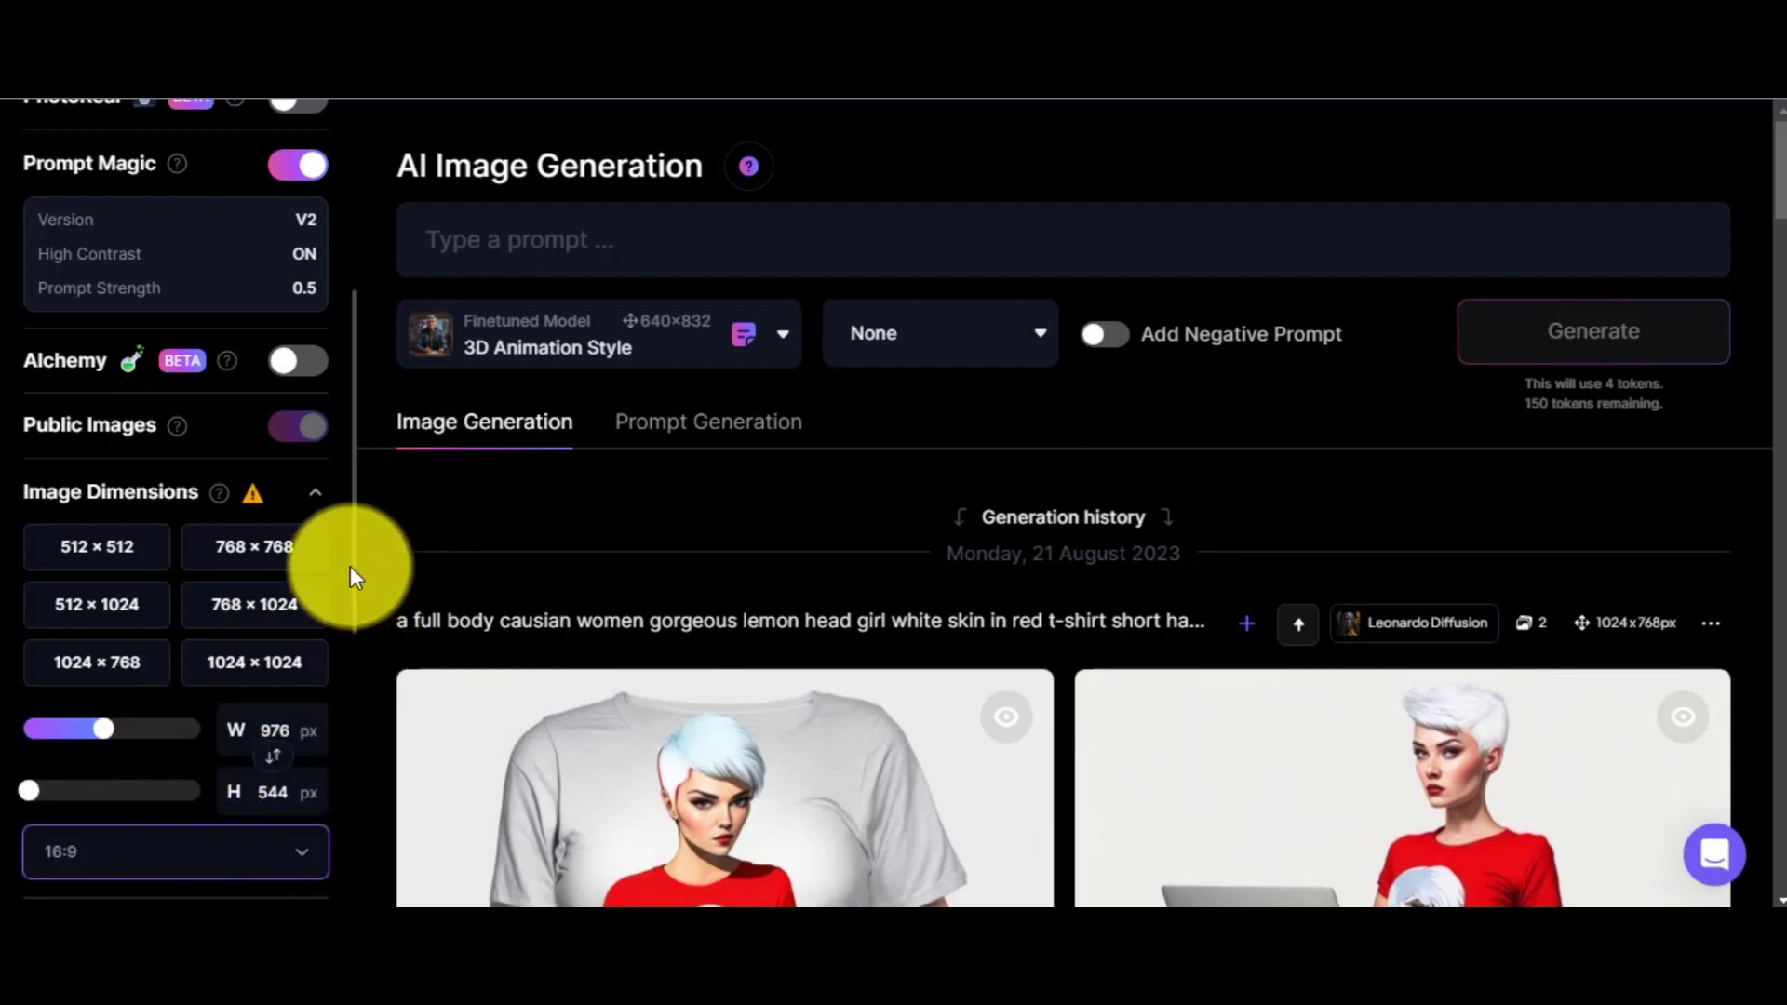
scroll(354, 605, down, 1)
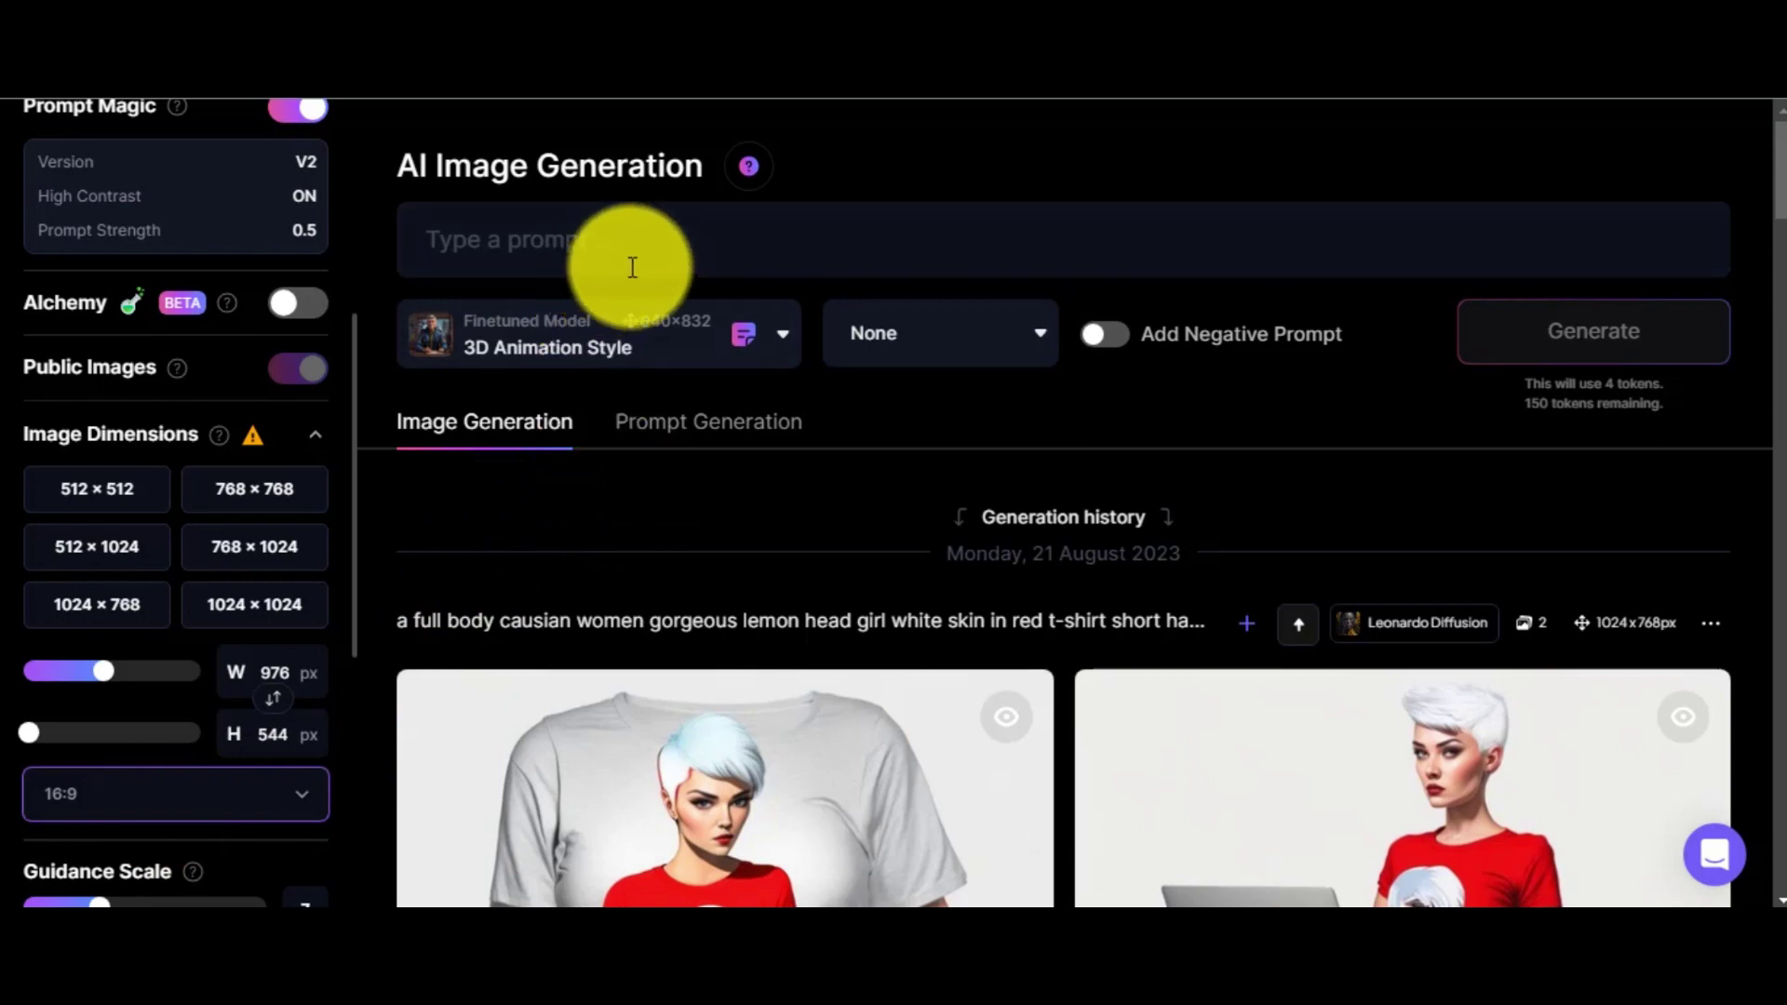
- Copy the title "The Unfolding Seasons of Love" from the Notepad story and paste it into the empty image prompt
click(602, 258)
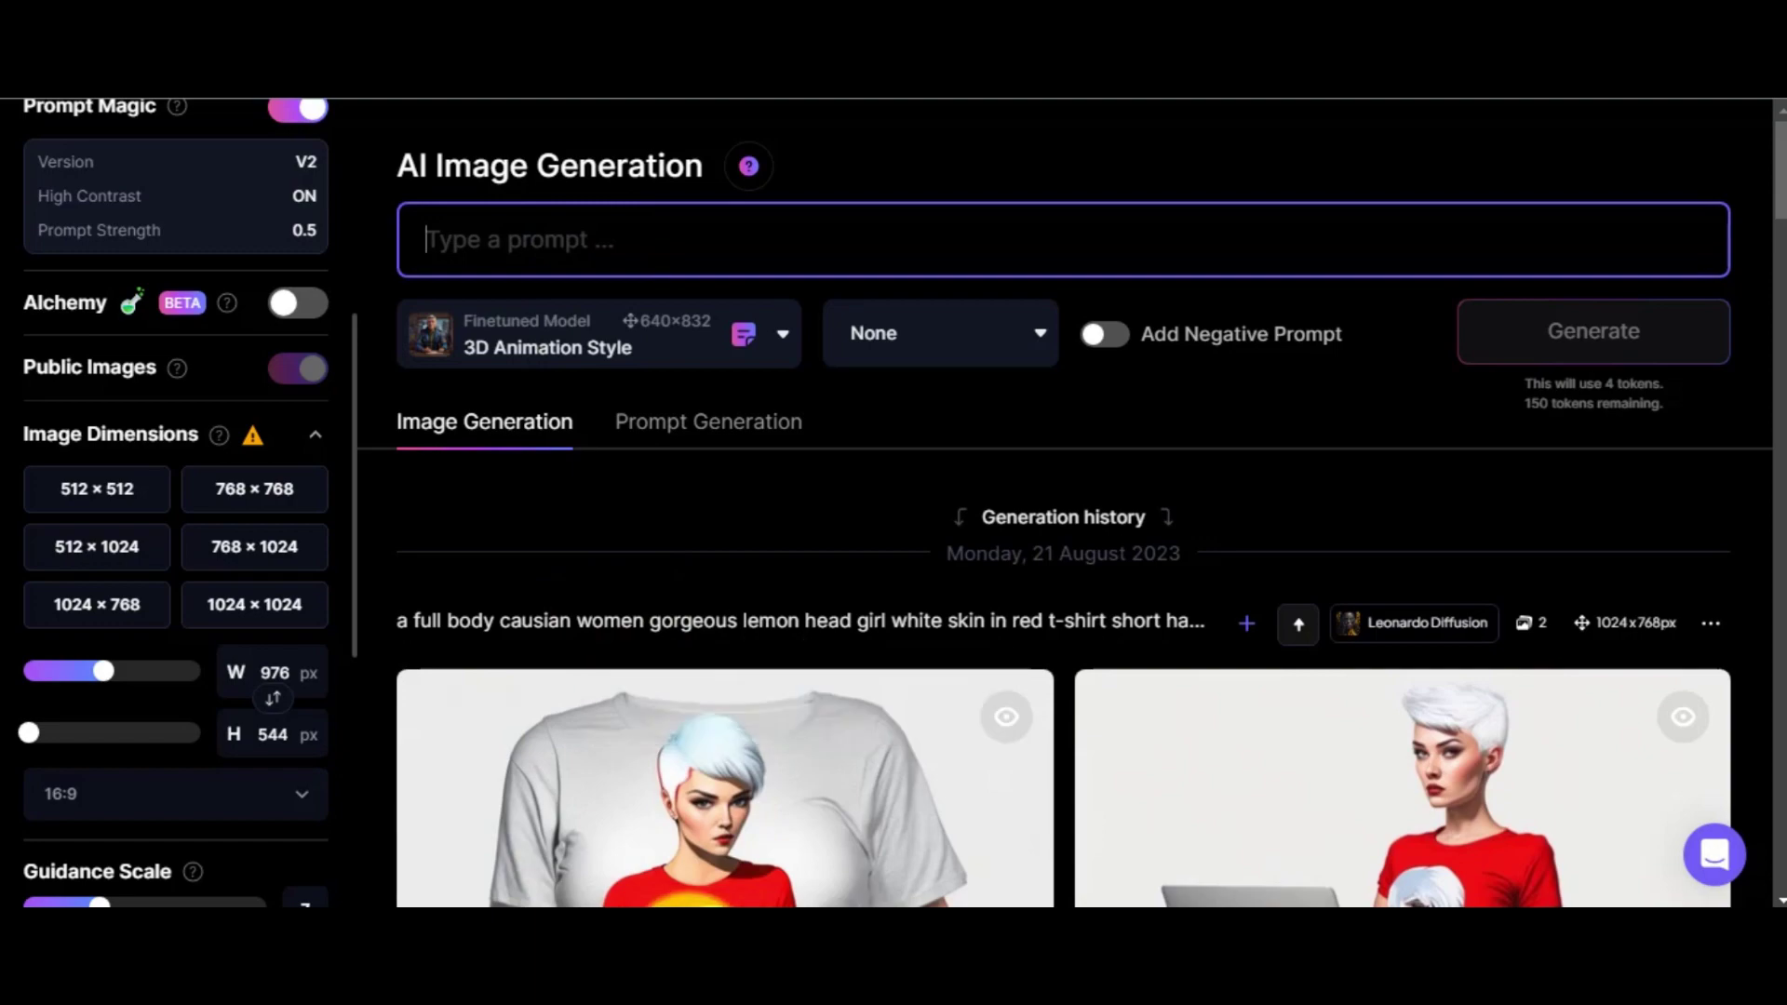
key(alt+Tab)
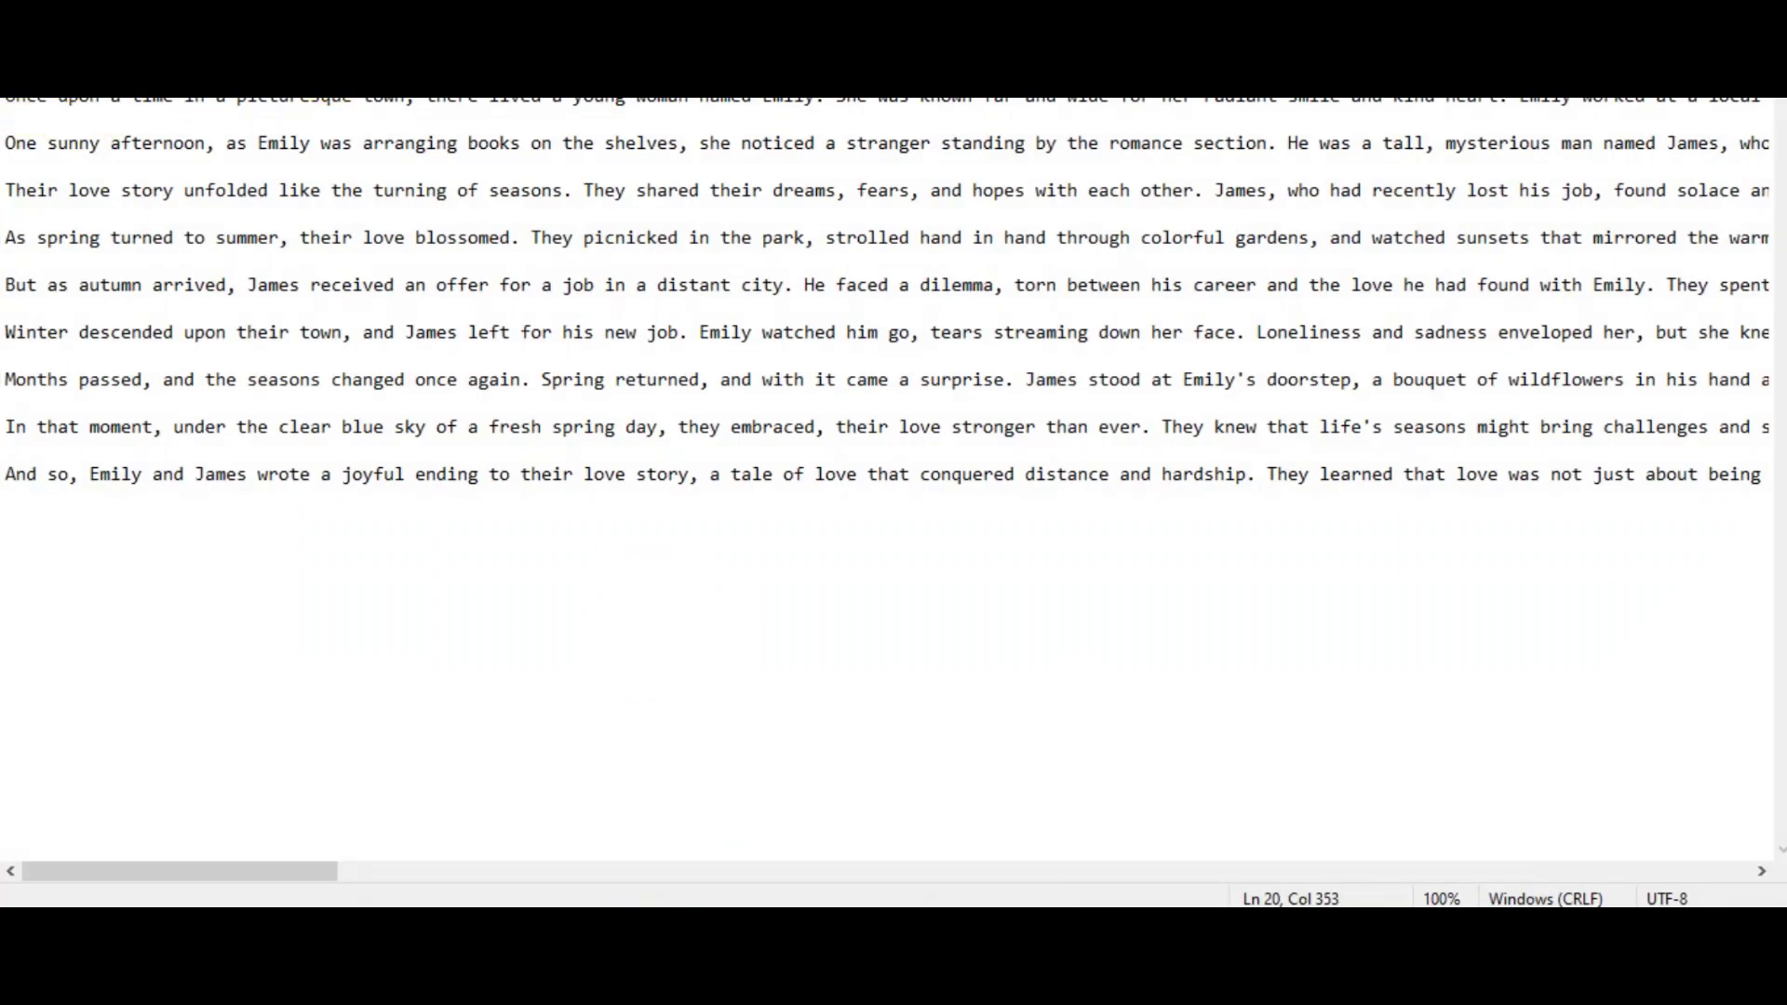
key(super+Down)
drag(846, 281, 516, 281)
key(ctrl+c)
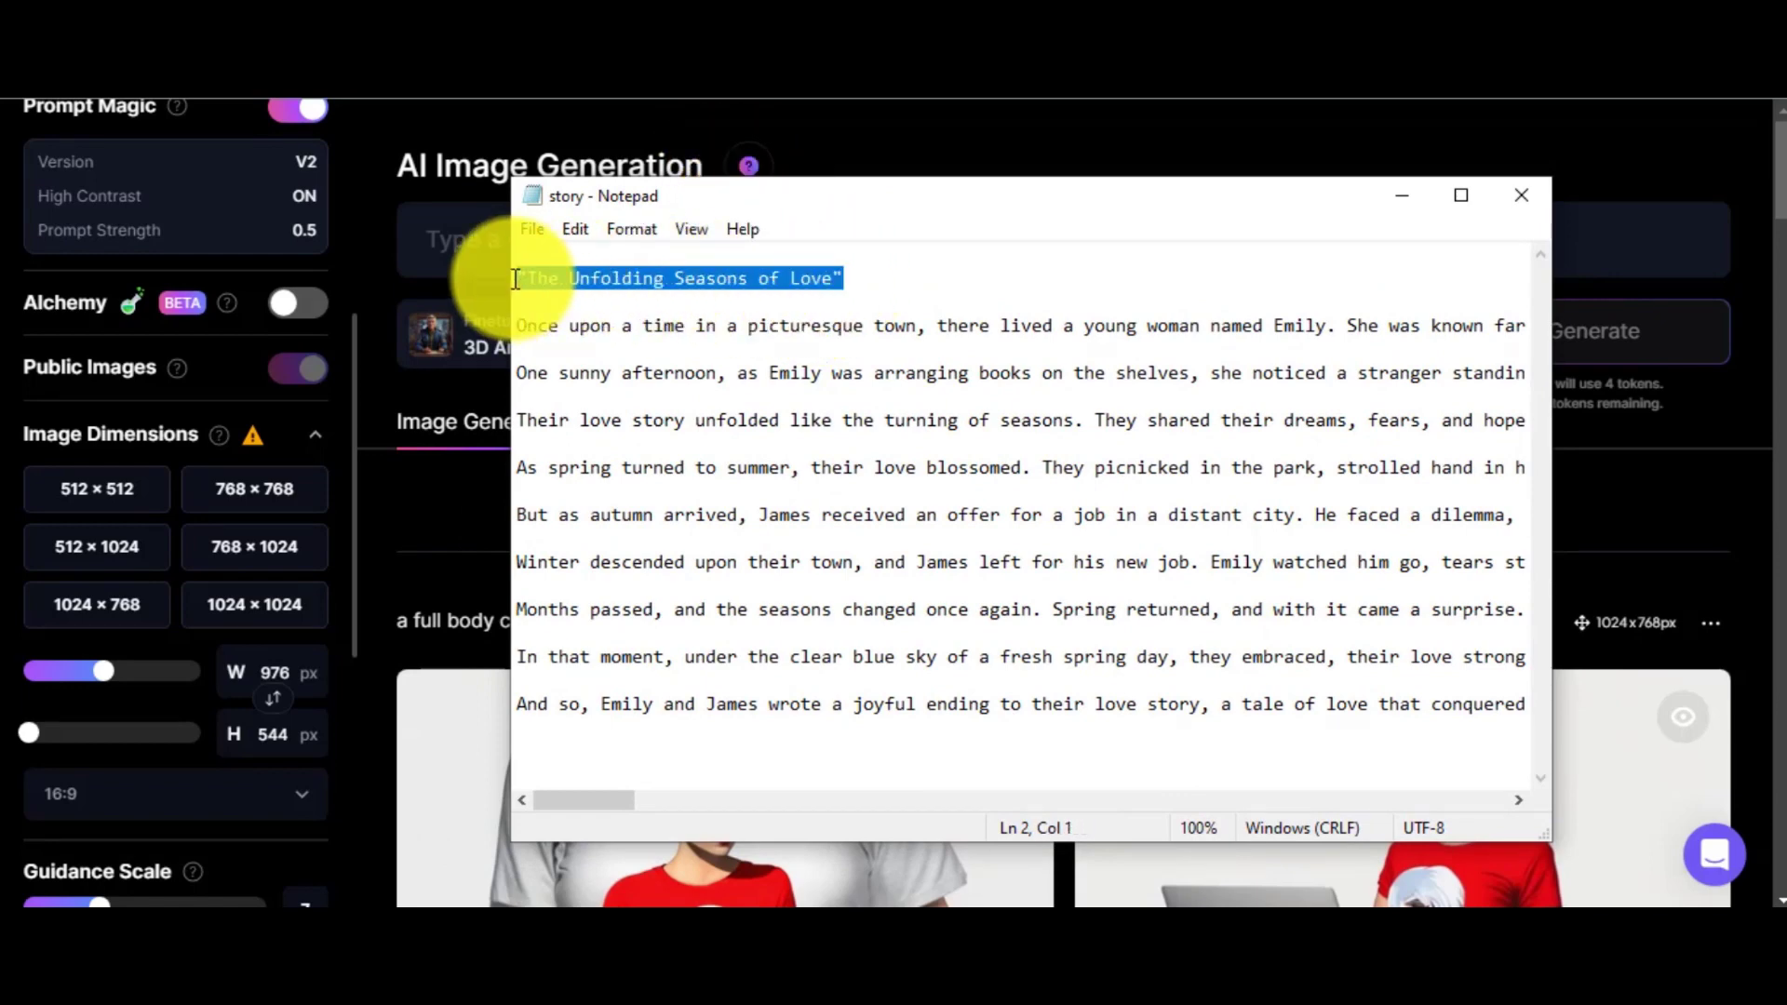
click(739, 218)
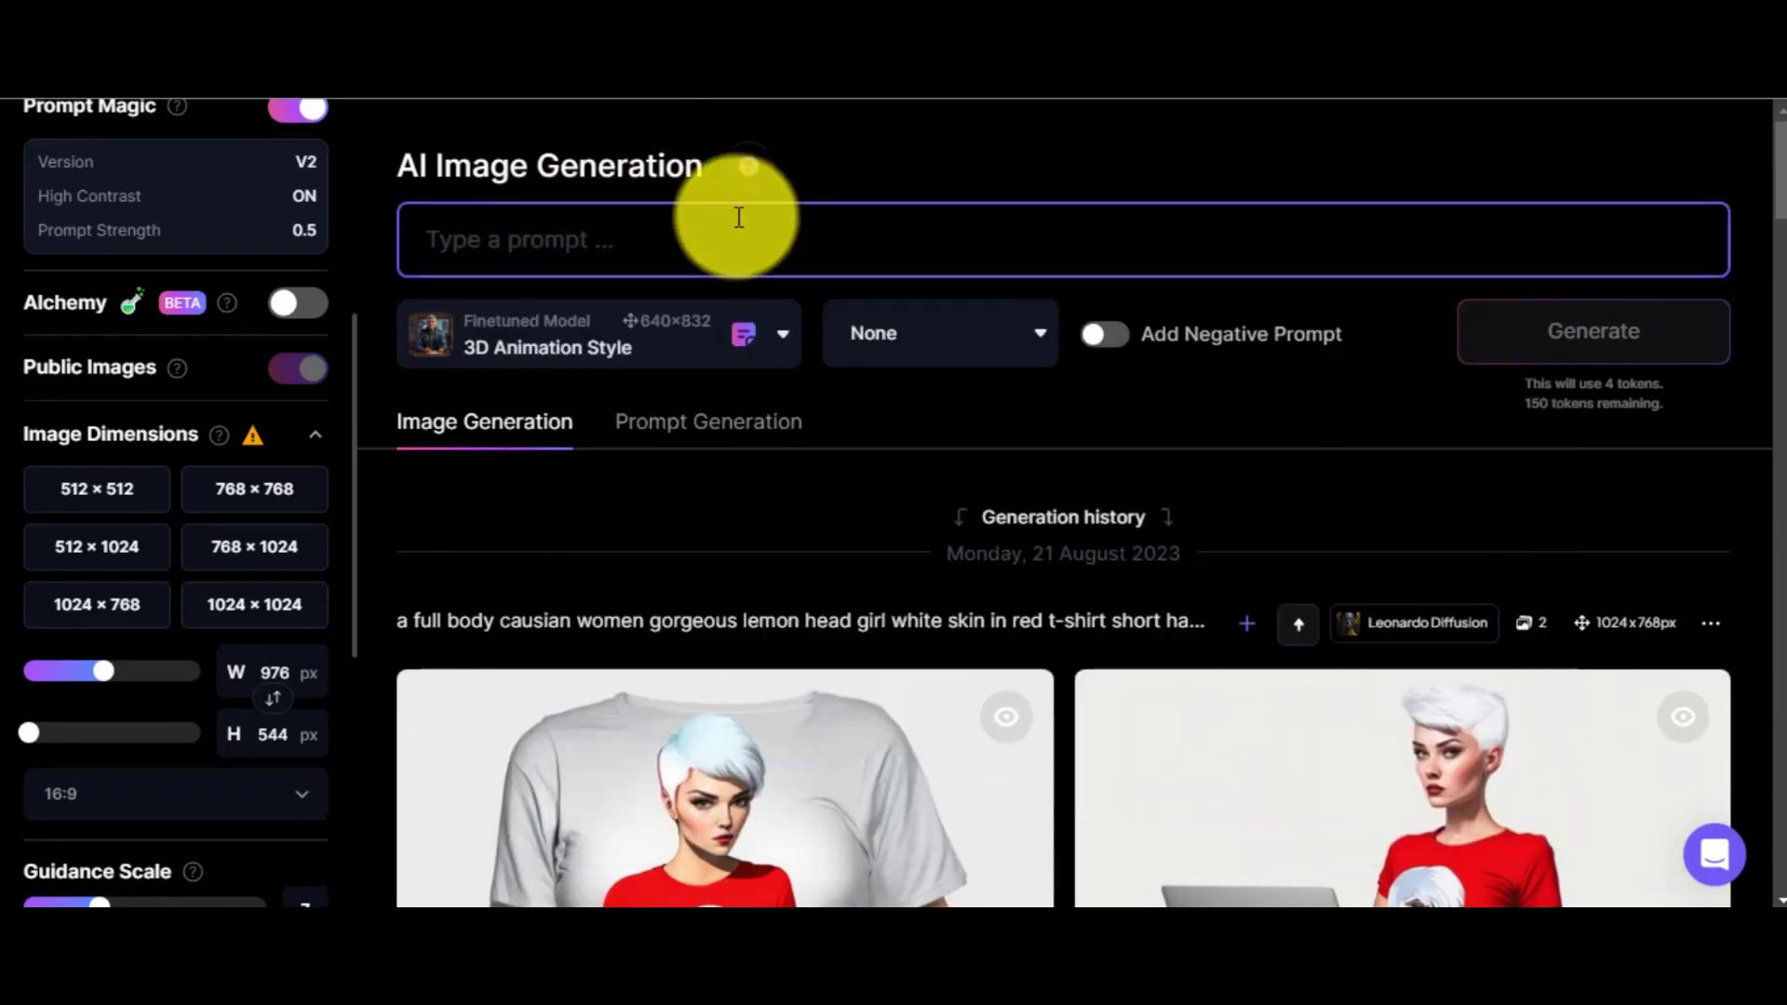
key(ctrl+v)
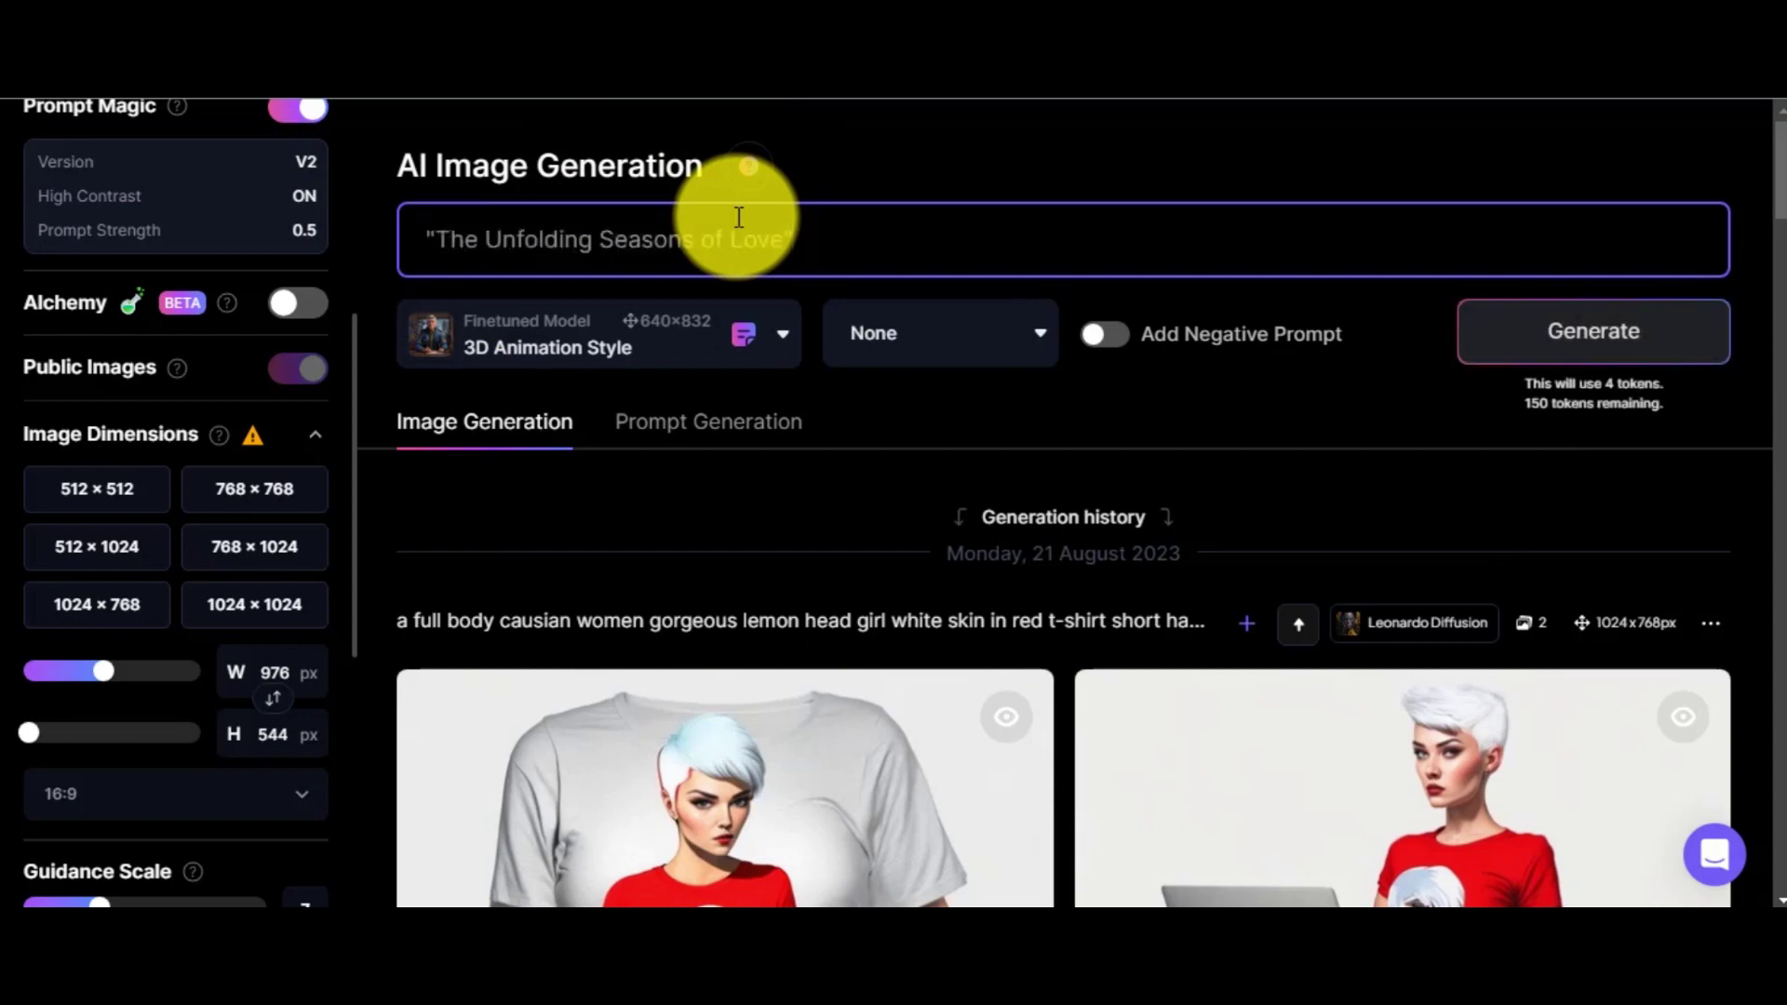
- Copy the story's opening paragraph, "Once upon a time" to "within her heart.", and add it to the prompt after the title and a comma
key(alt+Tab)
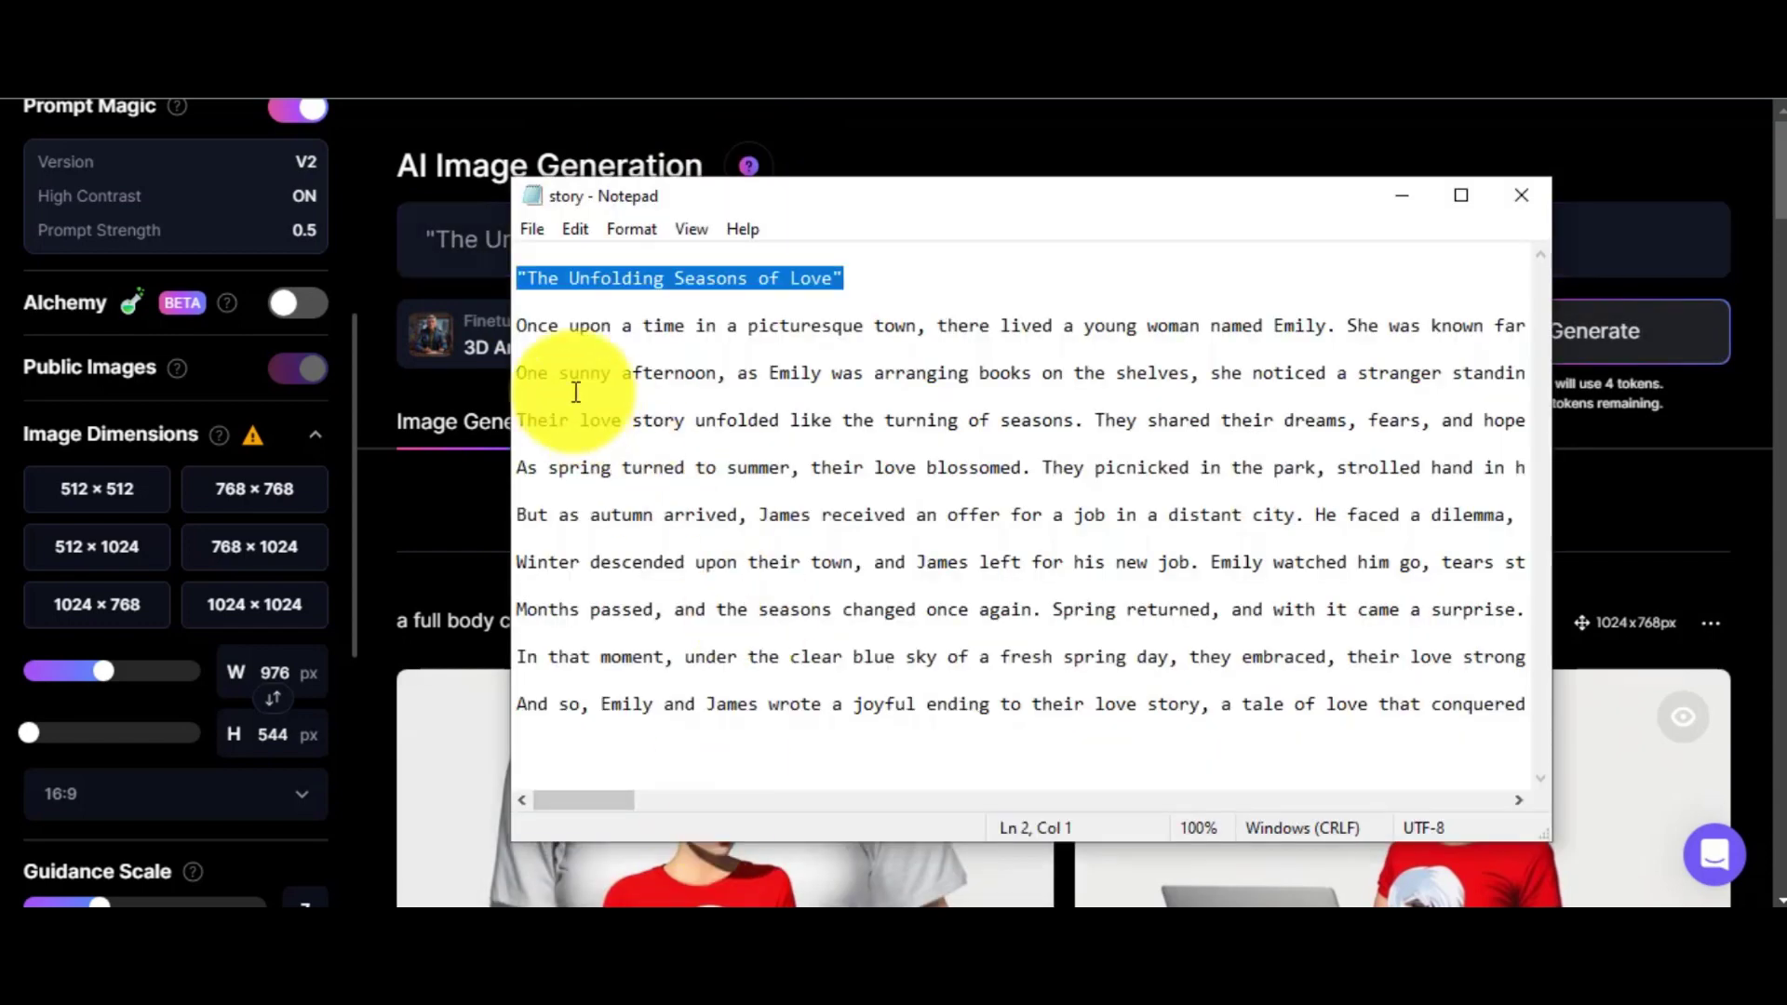
drag(518, 326, 1595, 311)
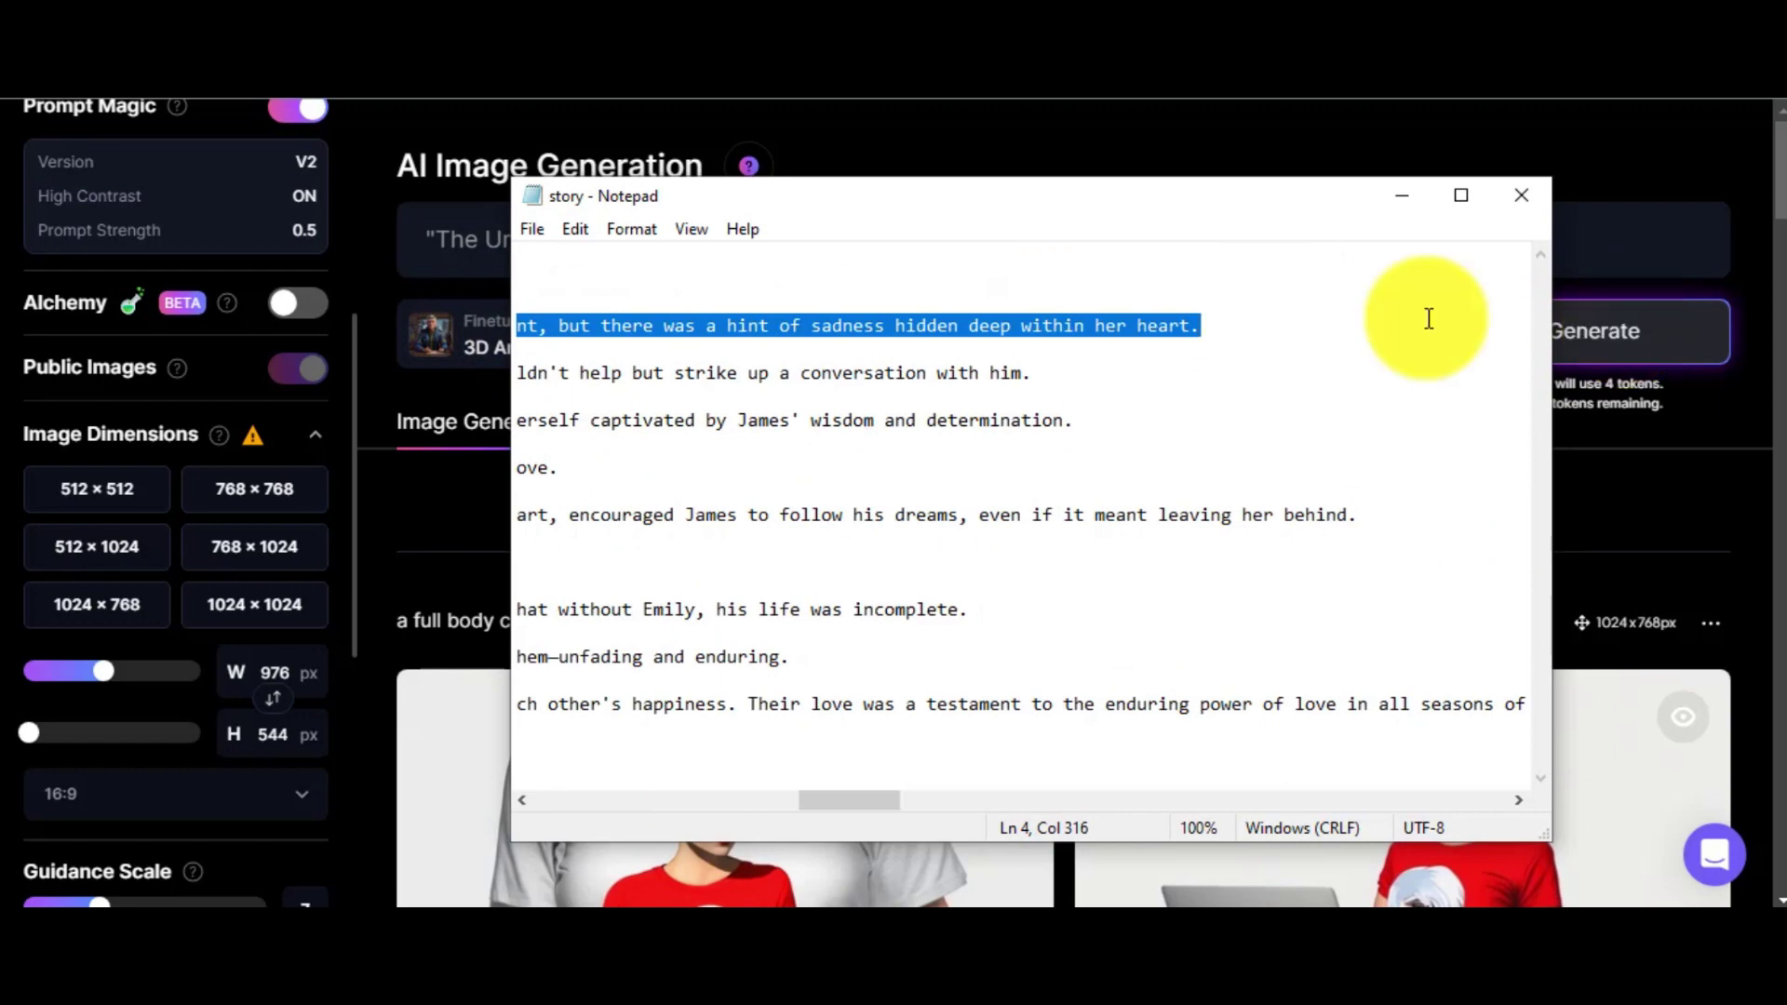
key(alt+Tab)
text(,)
text(Once upon a time in a picturesque town, there lived a young woman named Emily. She was known far and wide for her radiant smile and kind heart. Emily worked at a local bookstore, where she spent her days lost in the world of books. Her life was content, but there was a hint of sadness hidden deep within her heart.)
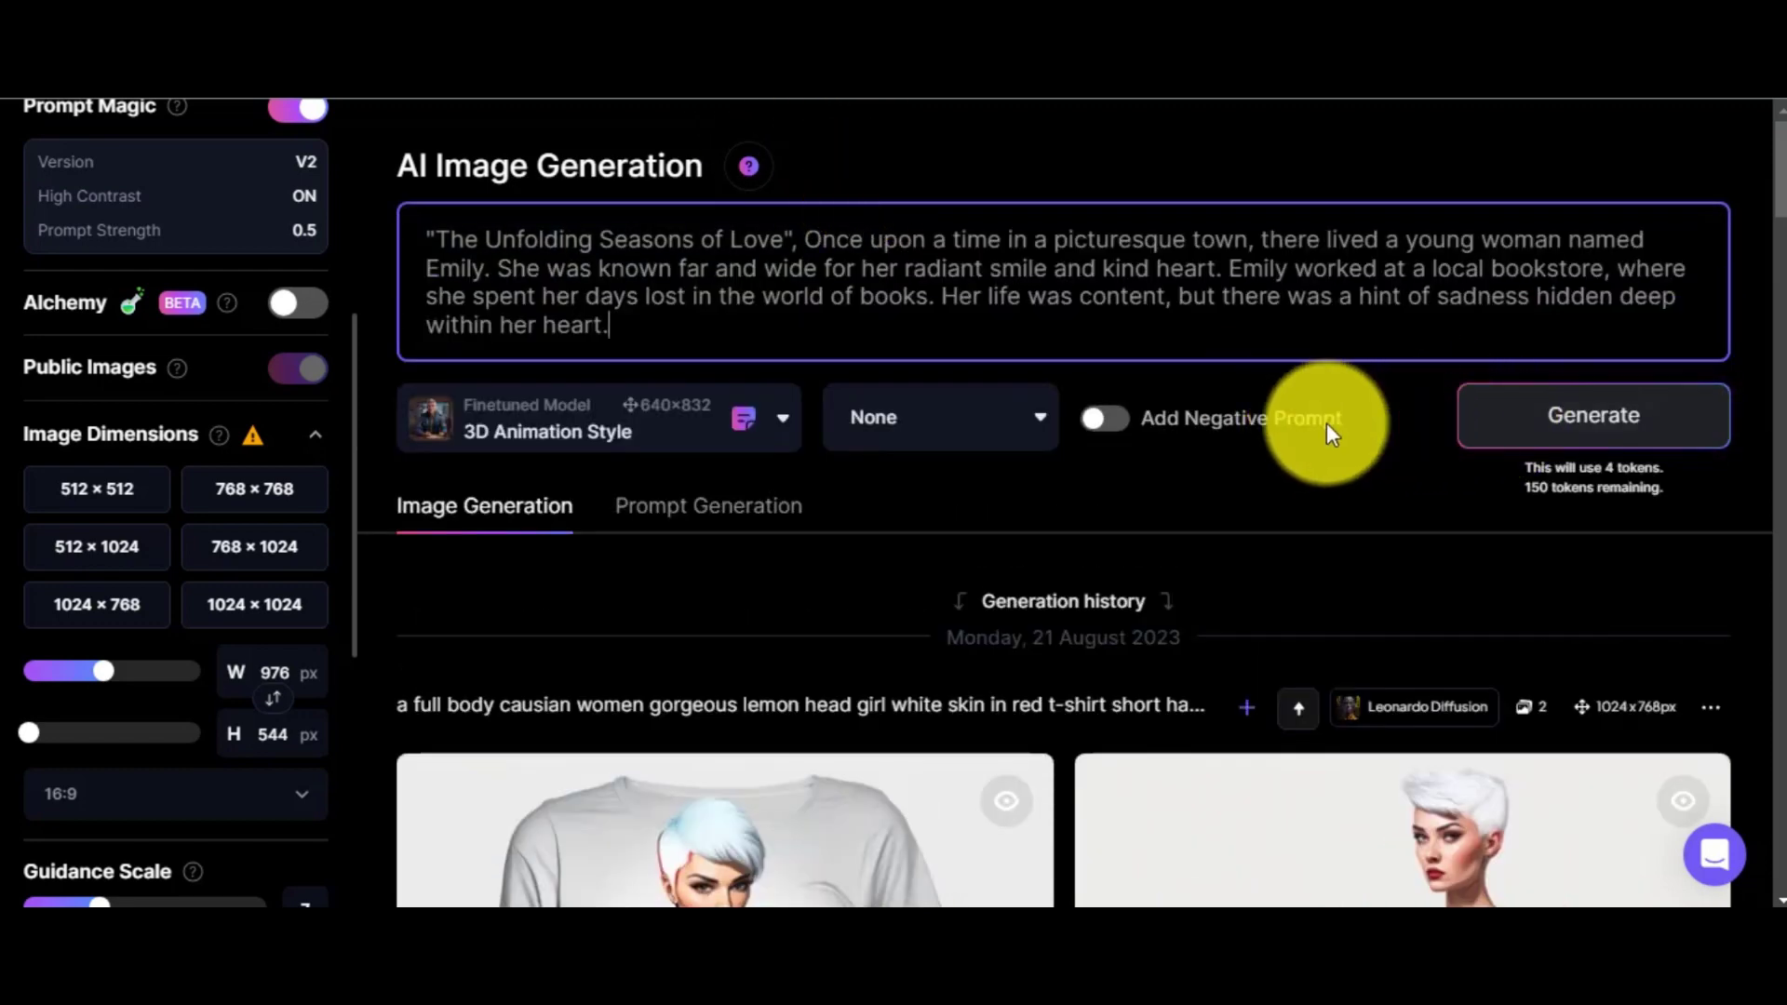
- Generate the two images from the opening-paragraph prompt and look them over
click(1041, 421)
click(1043, 424)
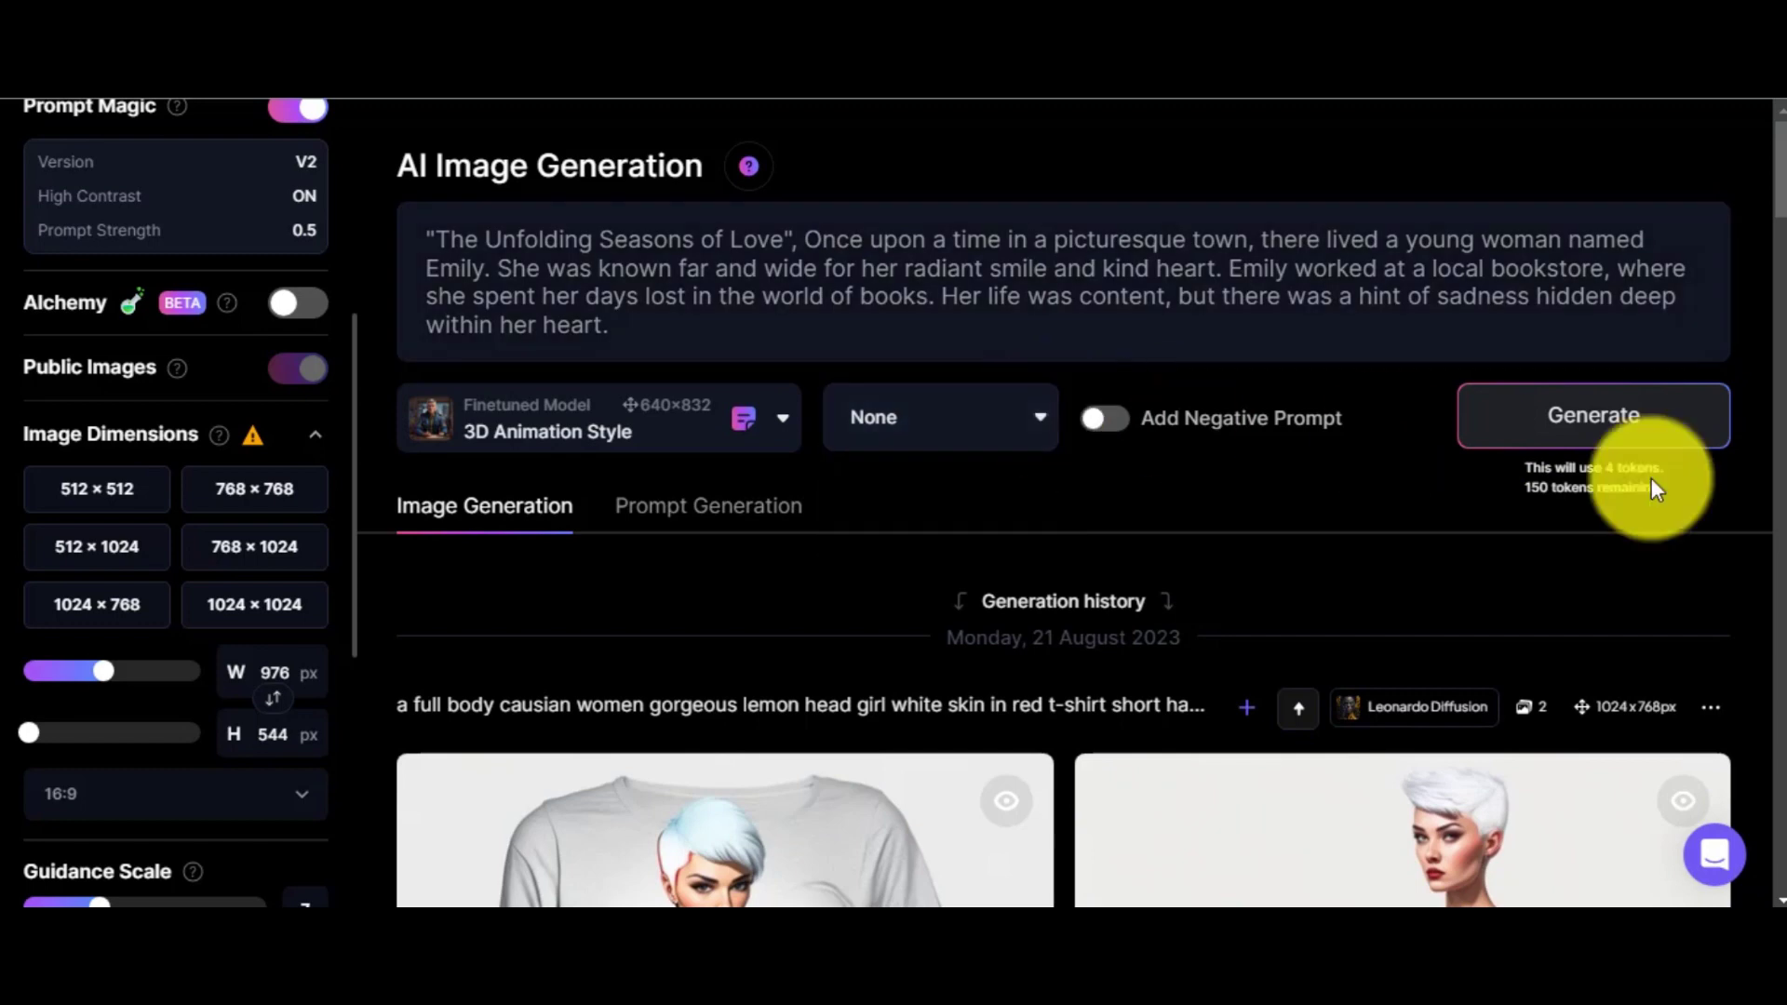
click(1614, 433)
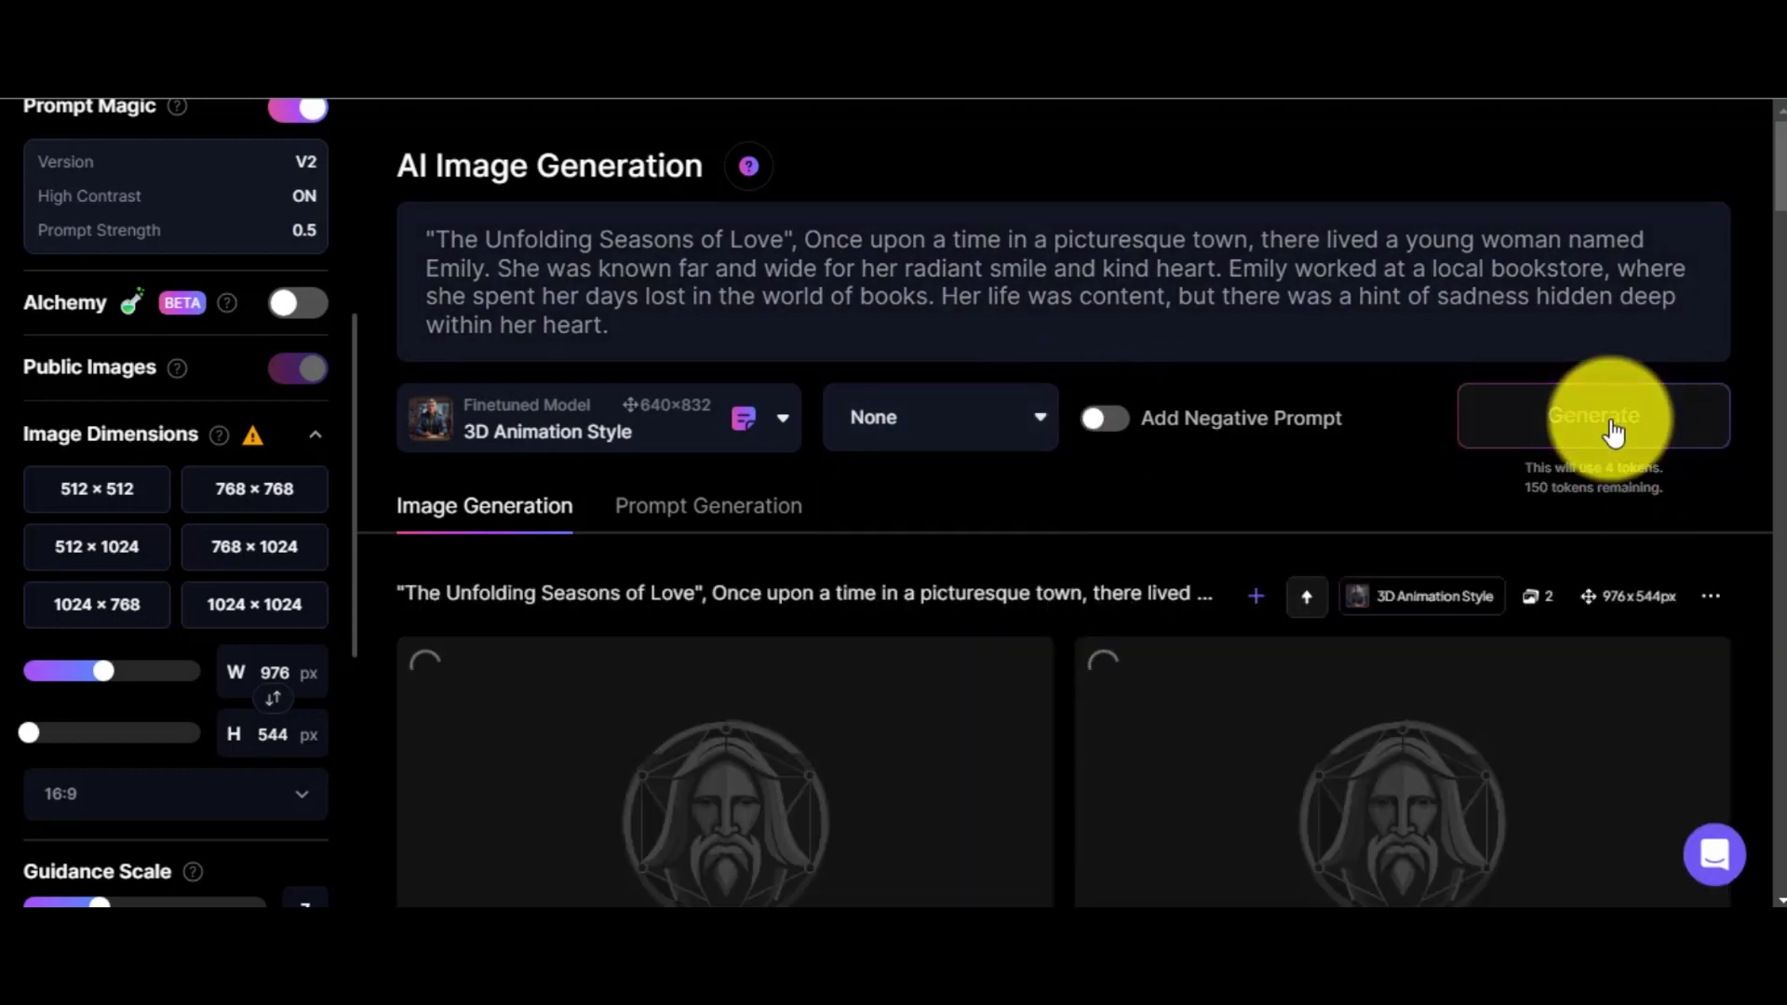
drag(1781, 191, 1781, 233)
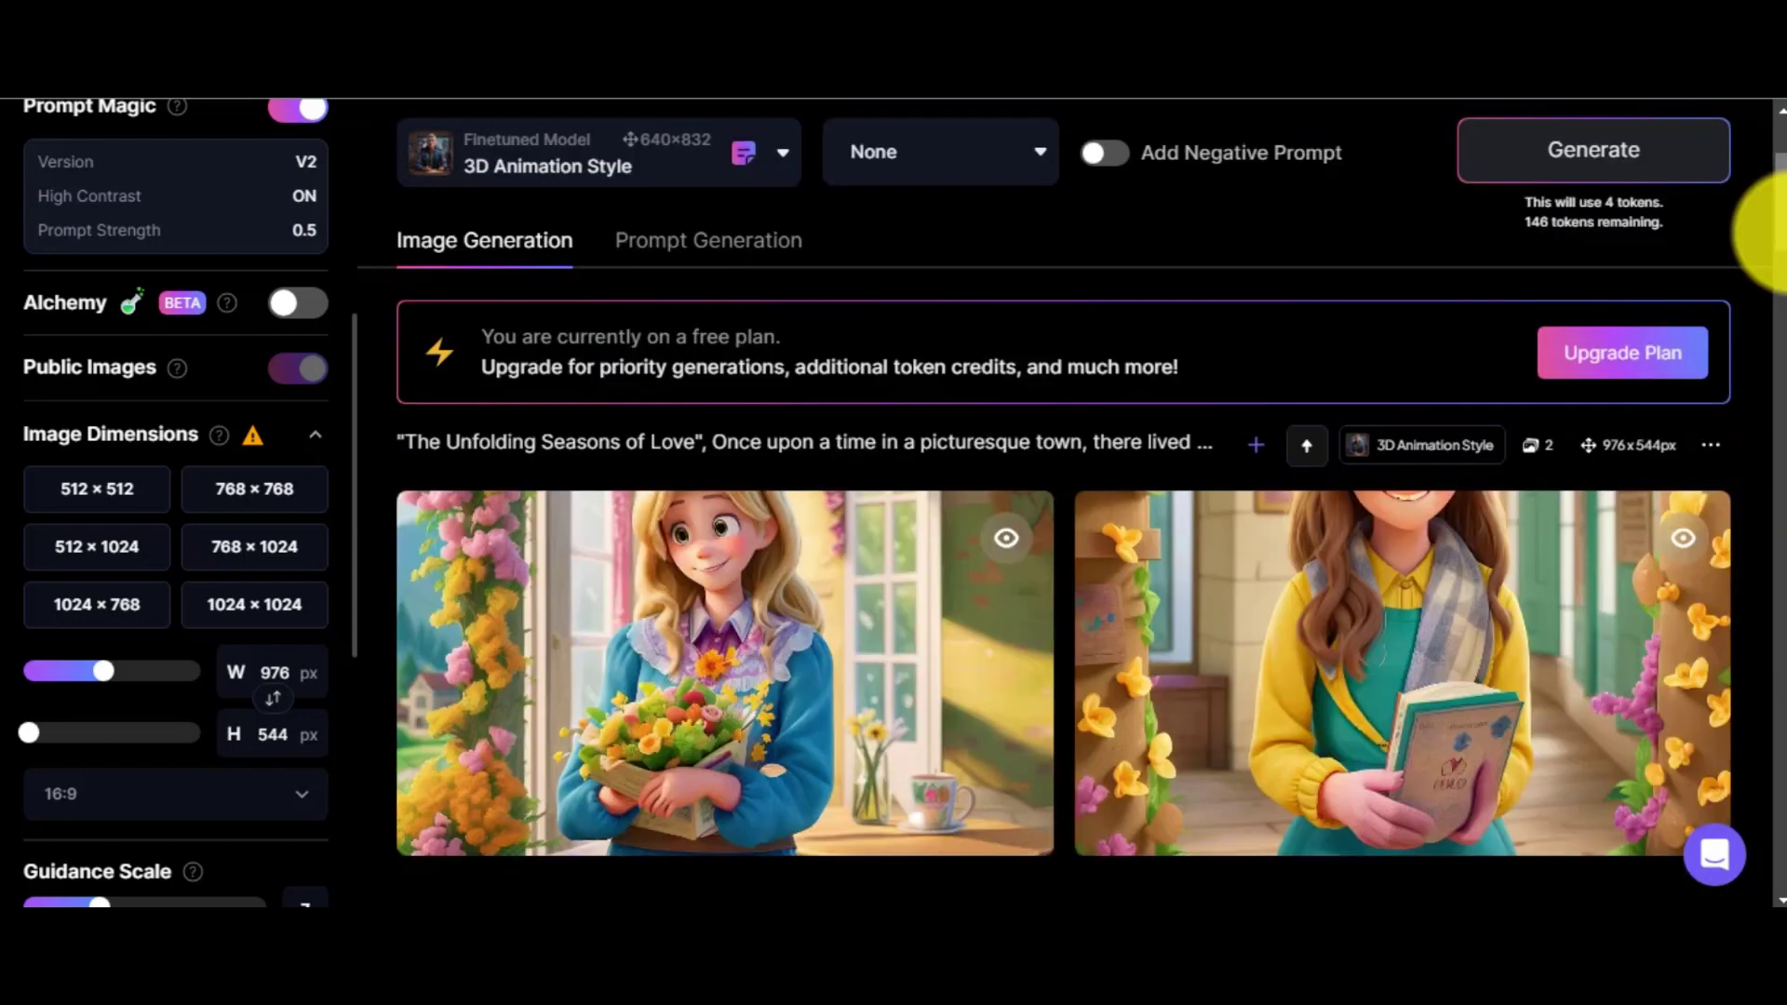
drag(1780, 232, 1780, 191)
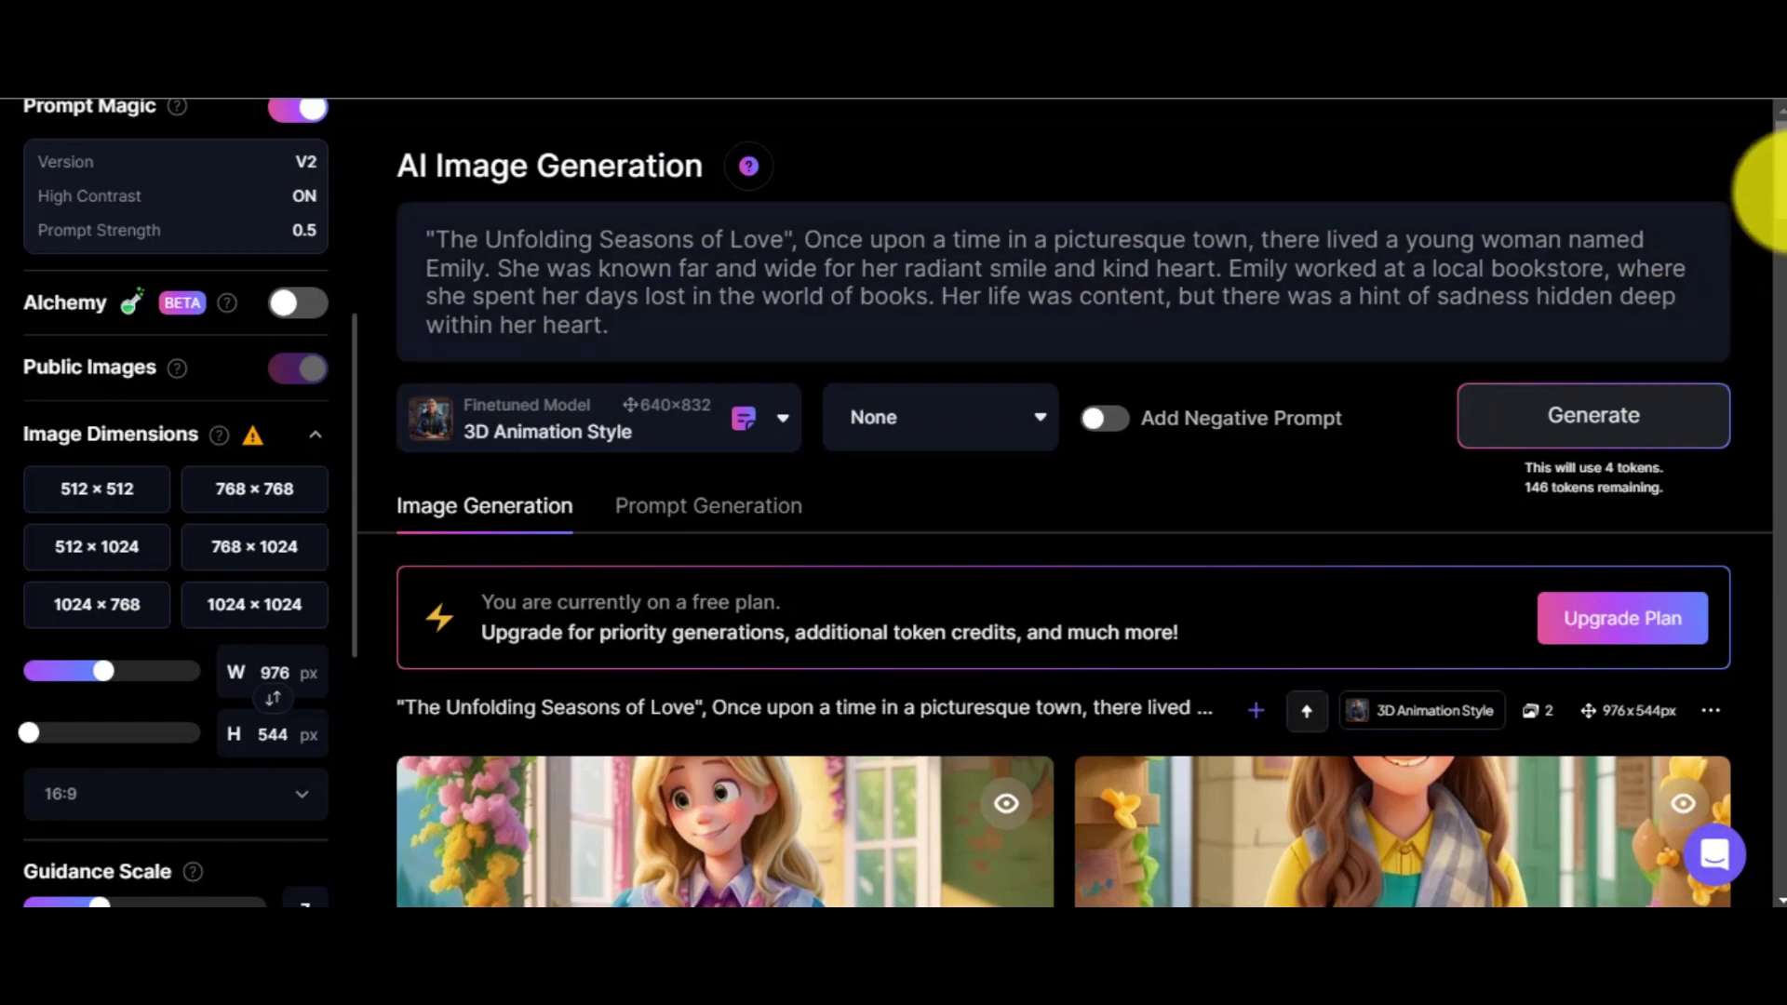
- Compare both generated images enlarged, download the one of the blonde woman holding flowers, and close the preview
scroll(1628, 351, down, 3)
click(824, 582)
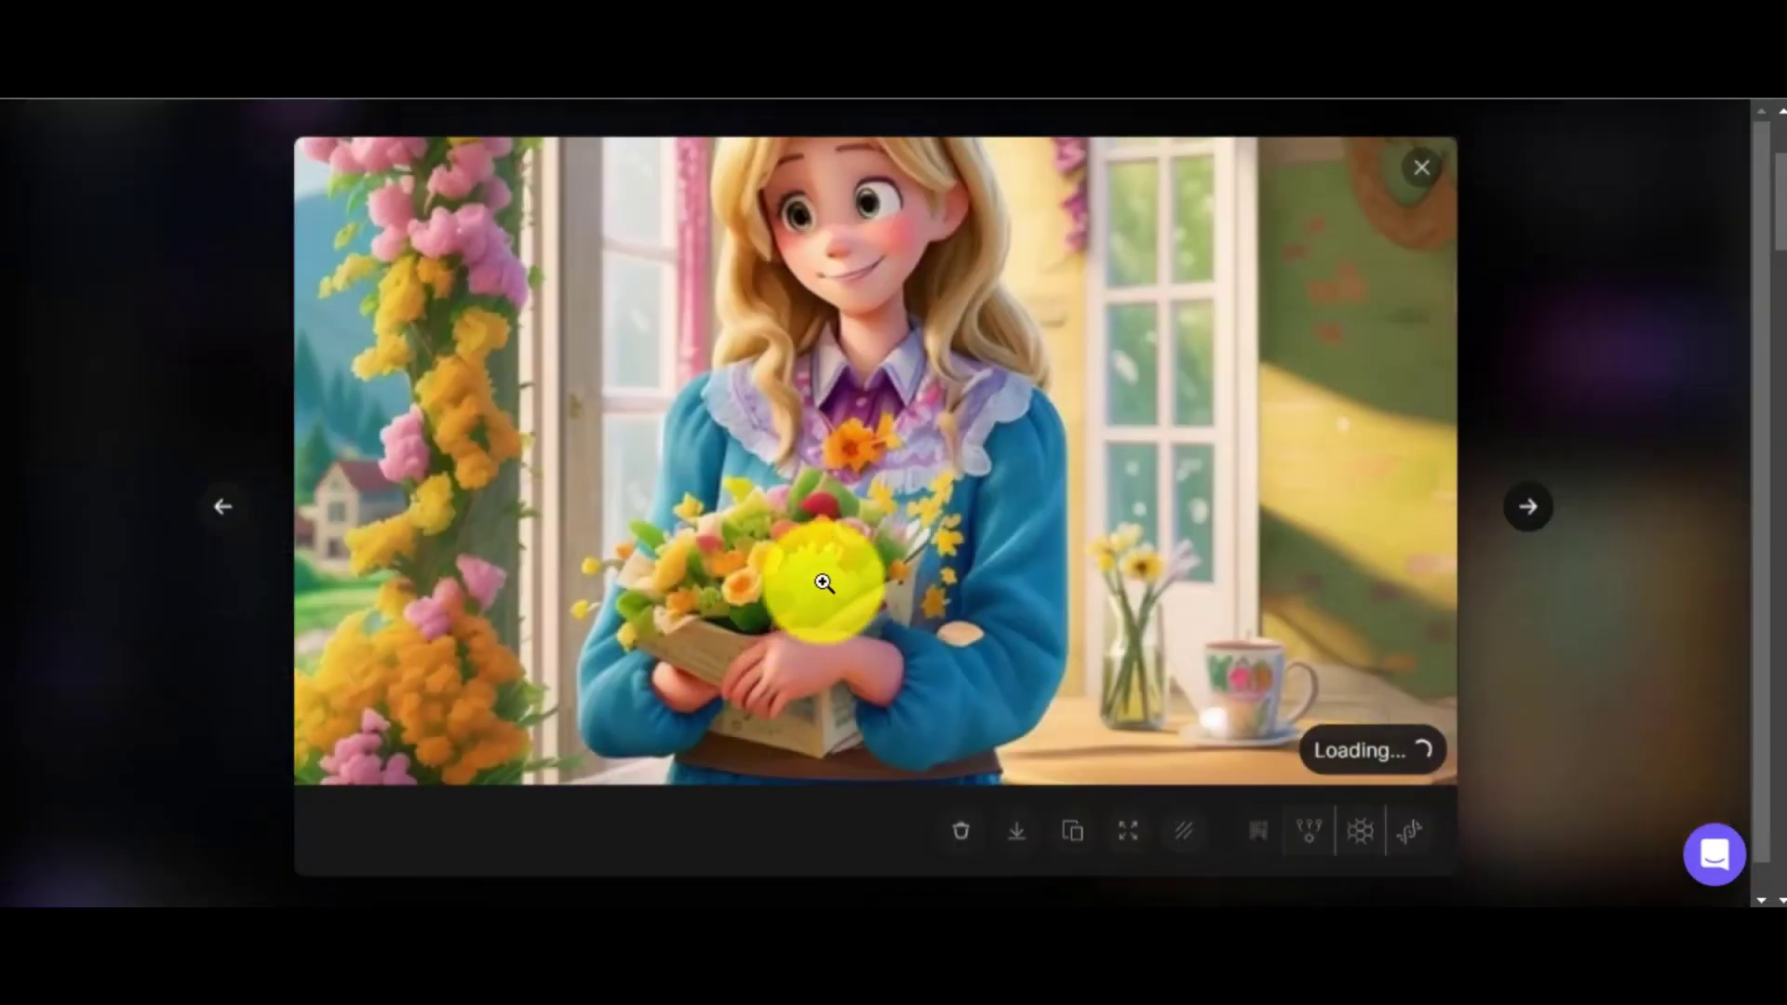
click(1553, 513)
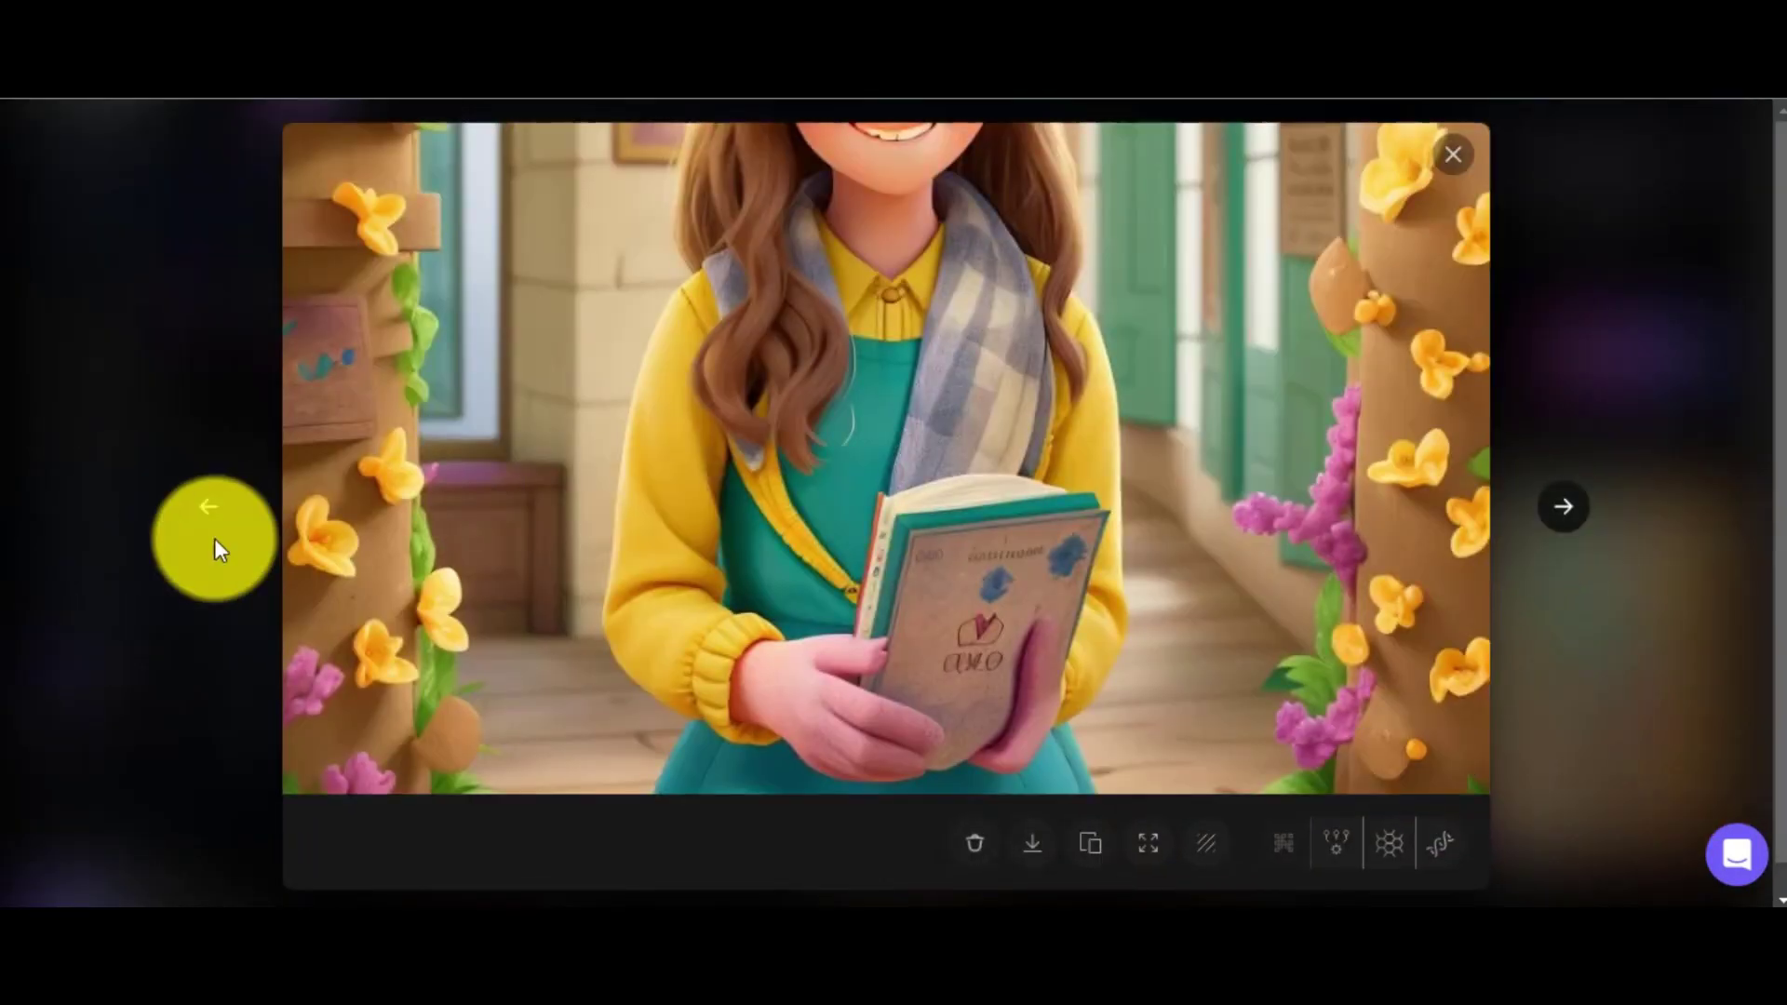
click(215, 542)
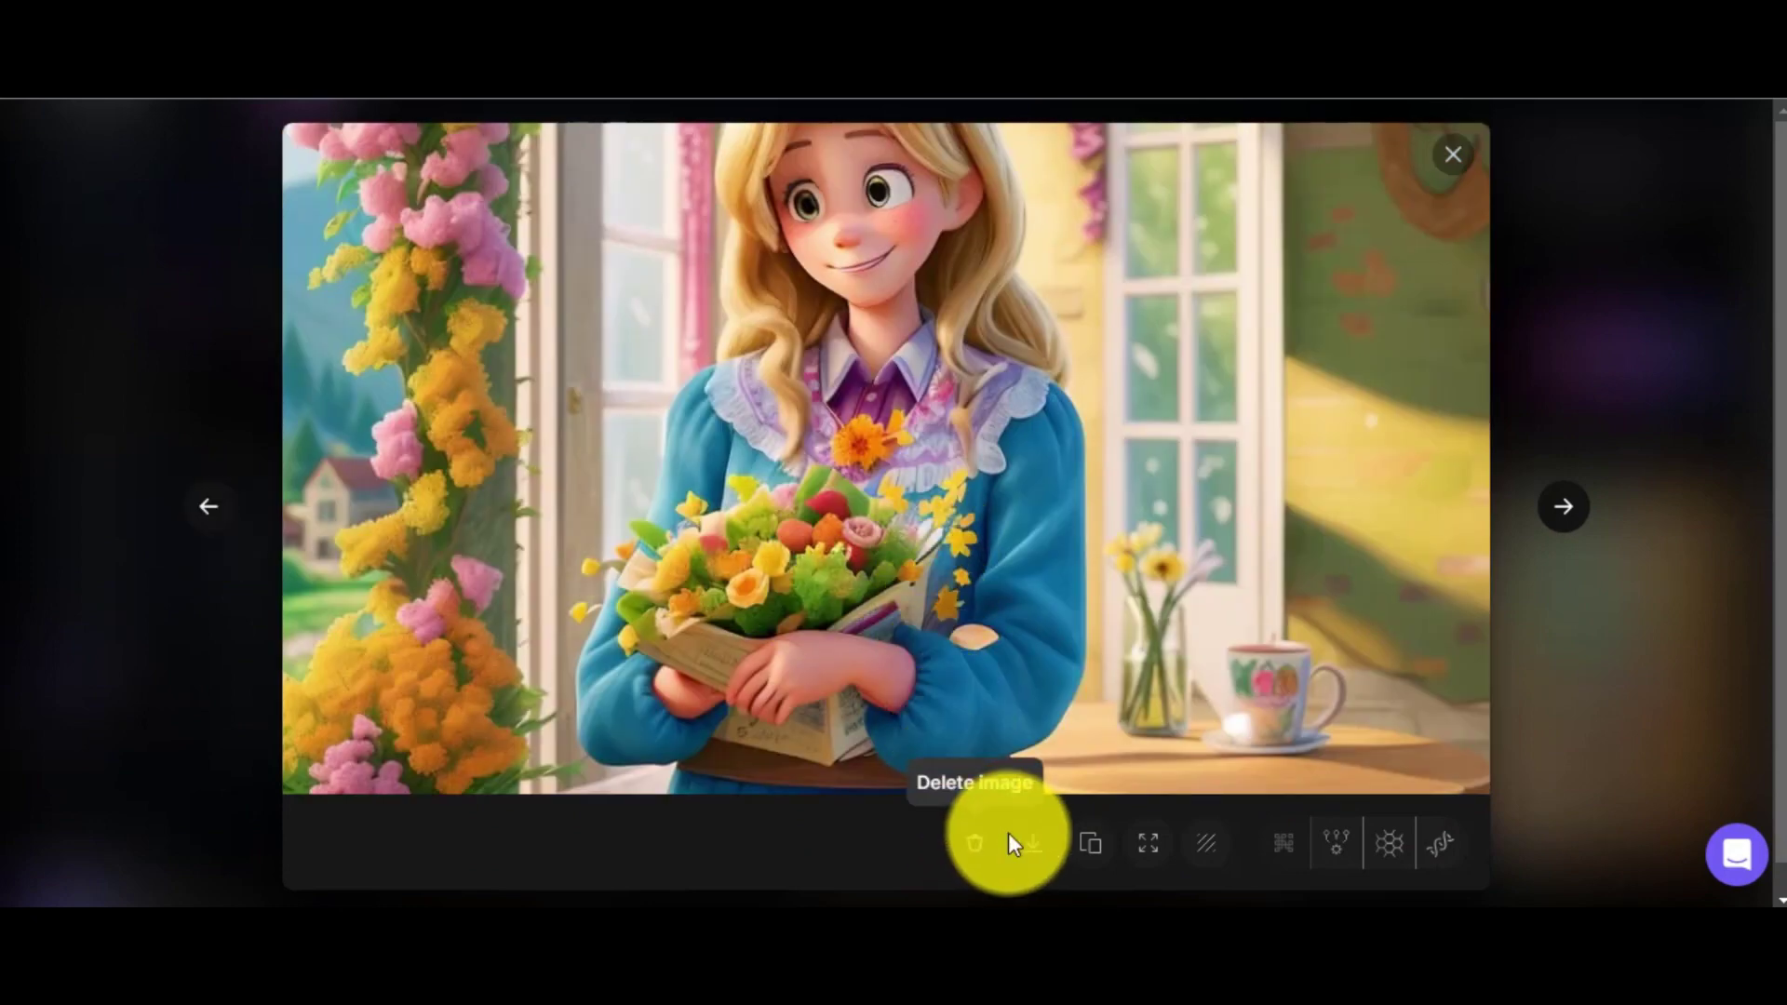
click(1033, 847)
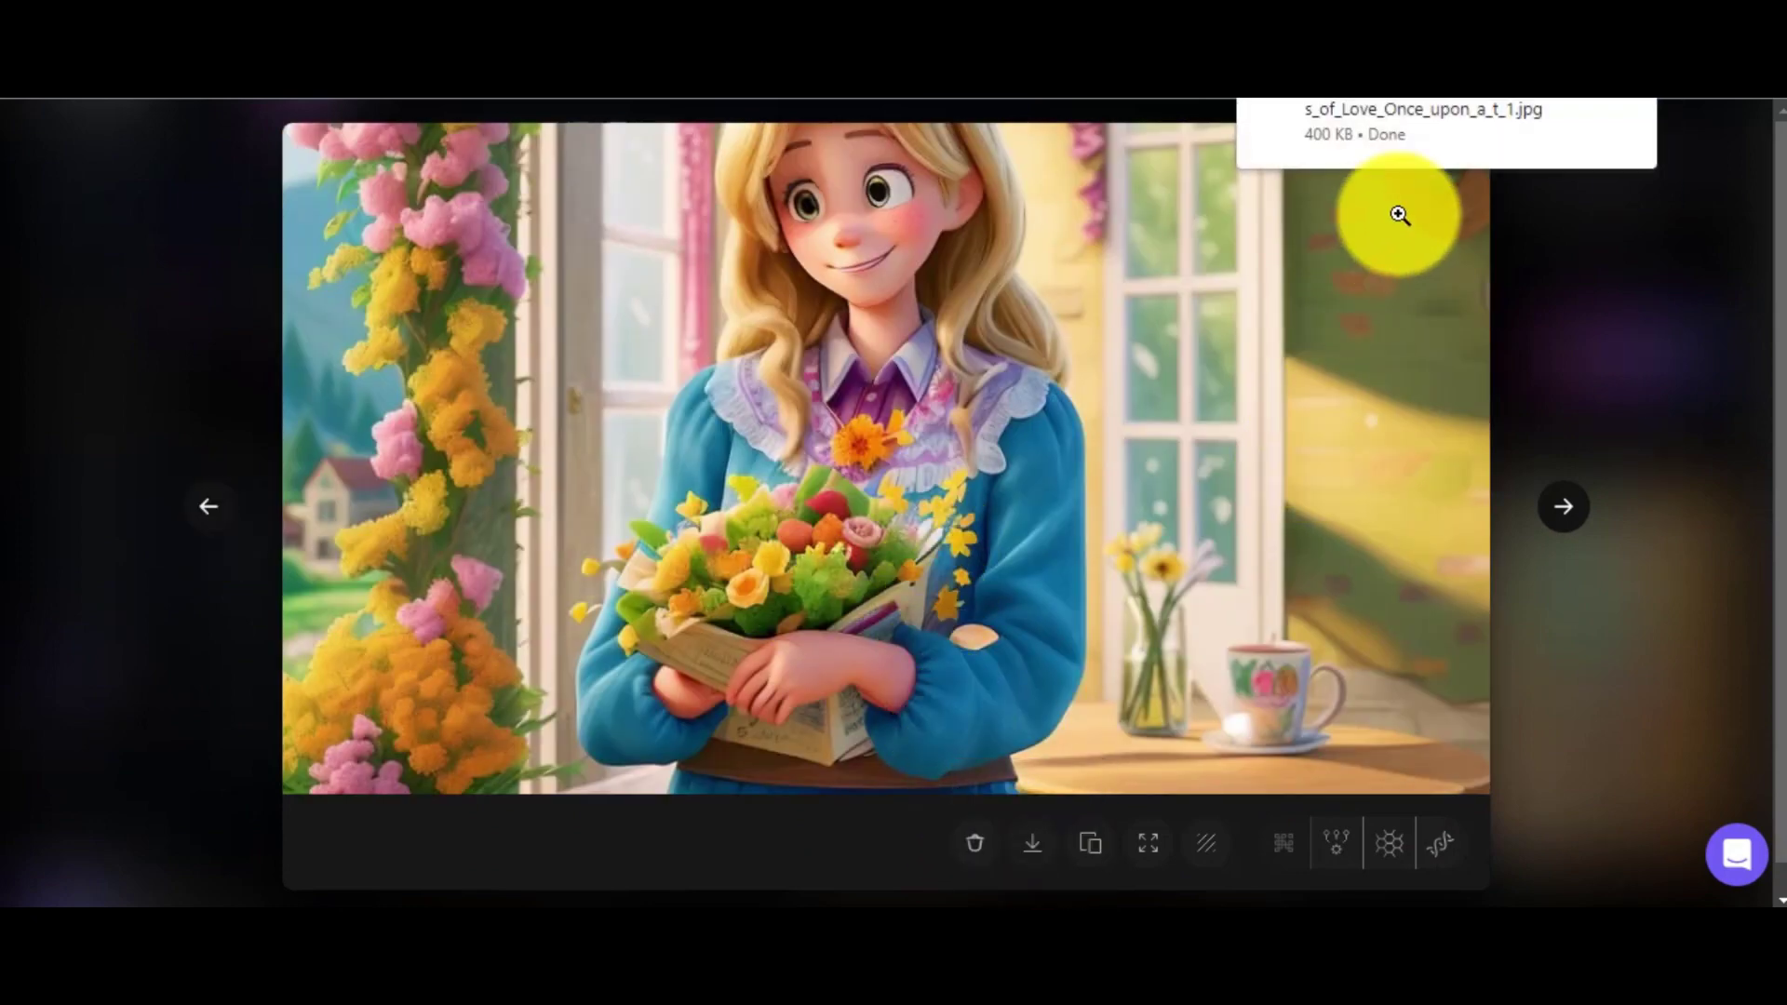
click(1541, 198)
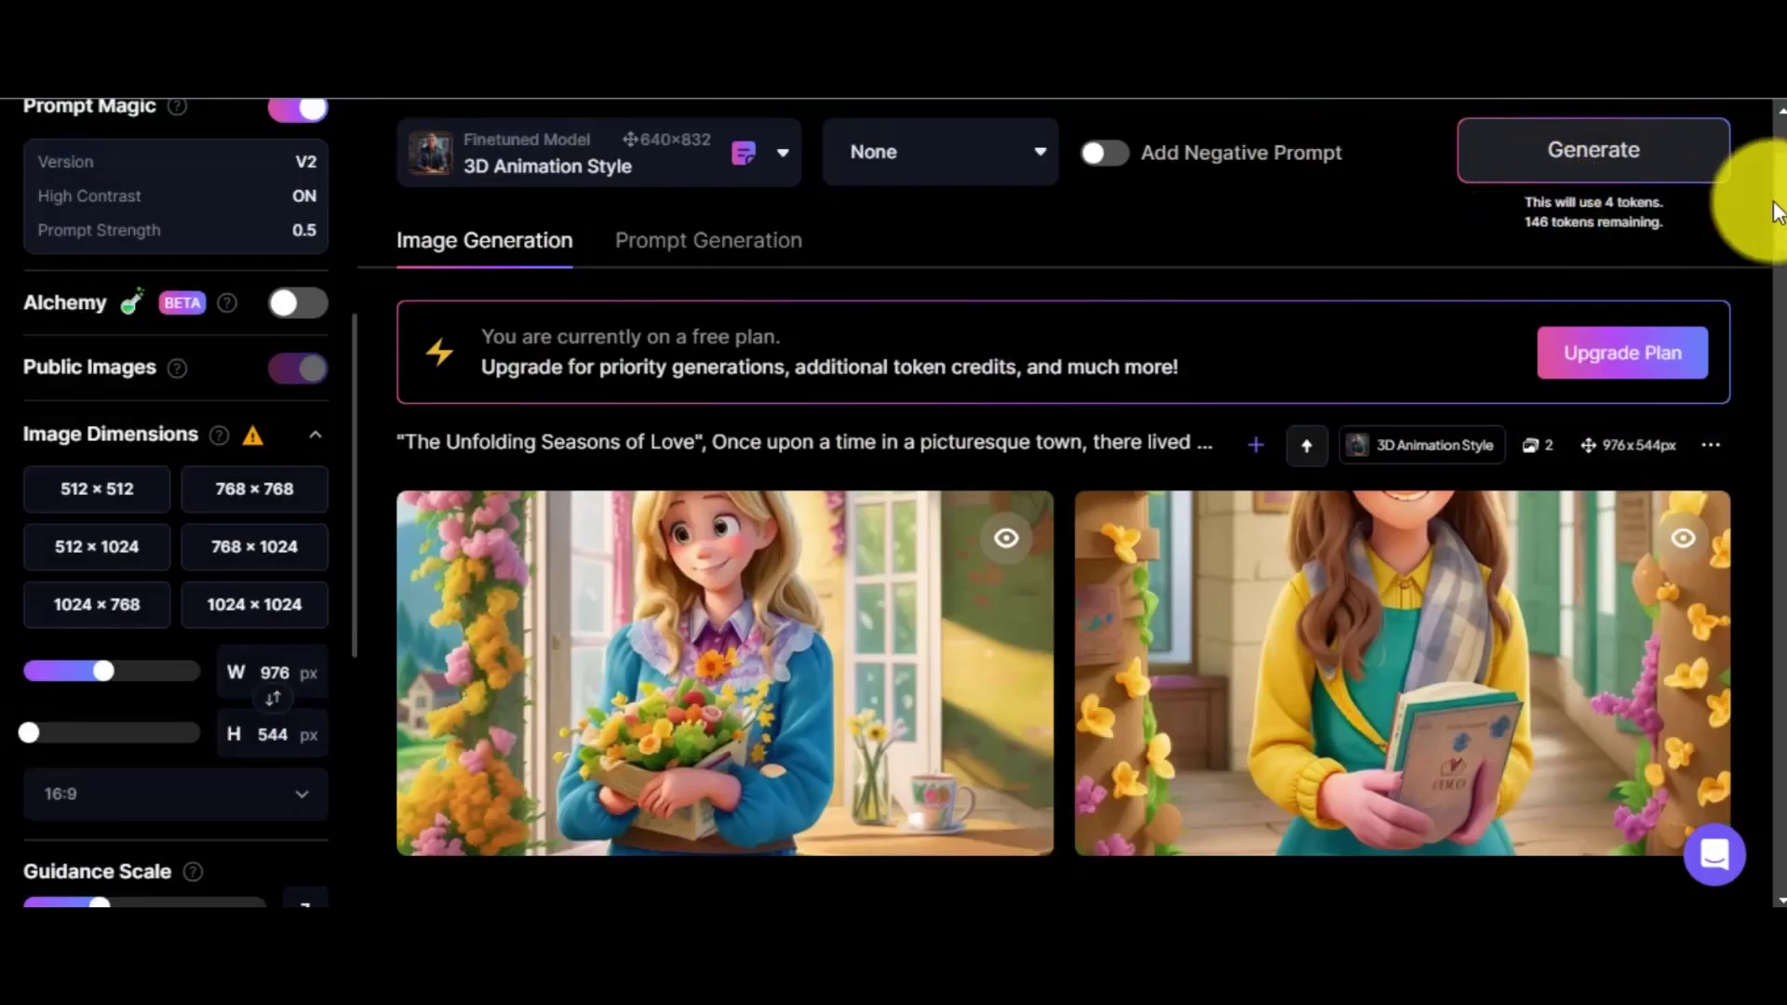
- Delete the opening paragraph from the prompt, keeping only the title and its comma
scroll(1117, 223, up, 2)
drag(800, 240, 857, 338)
key(BackSpace)
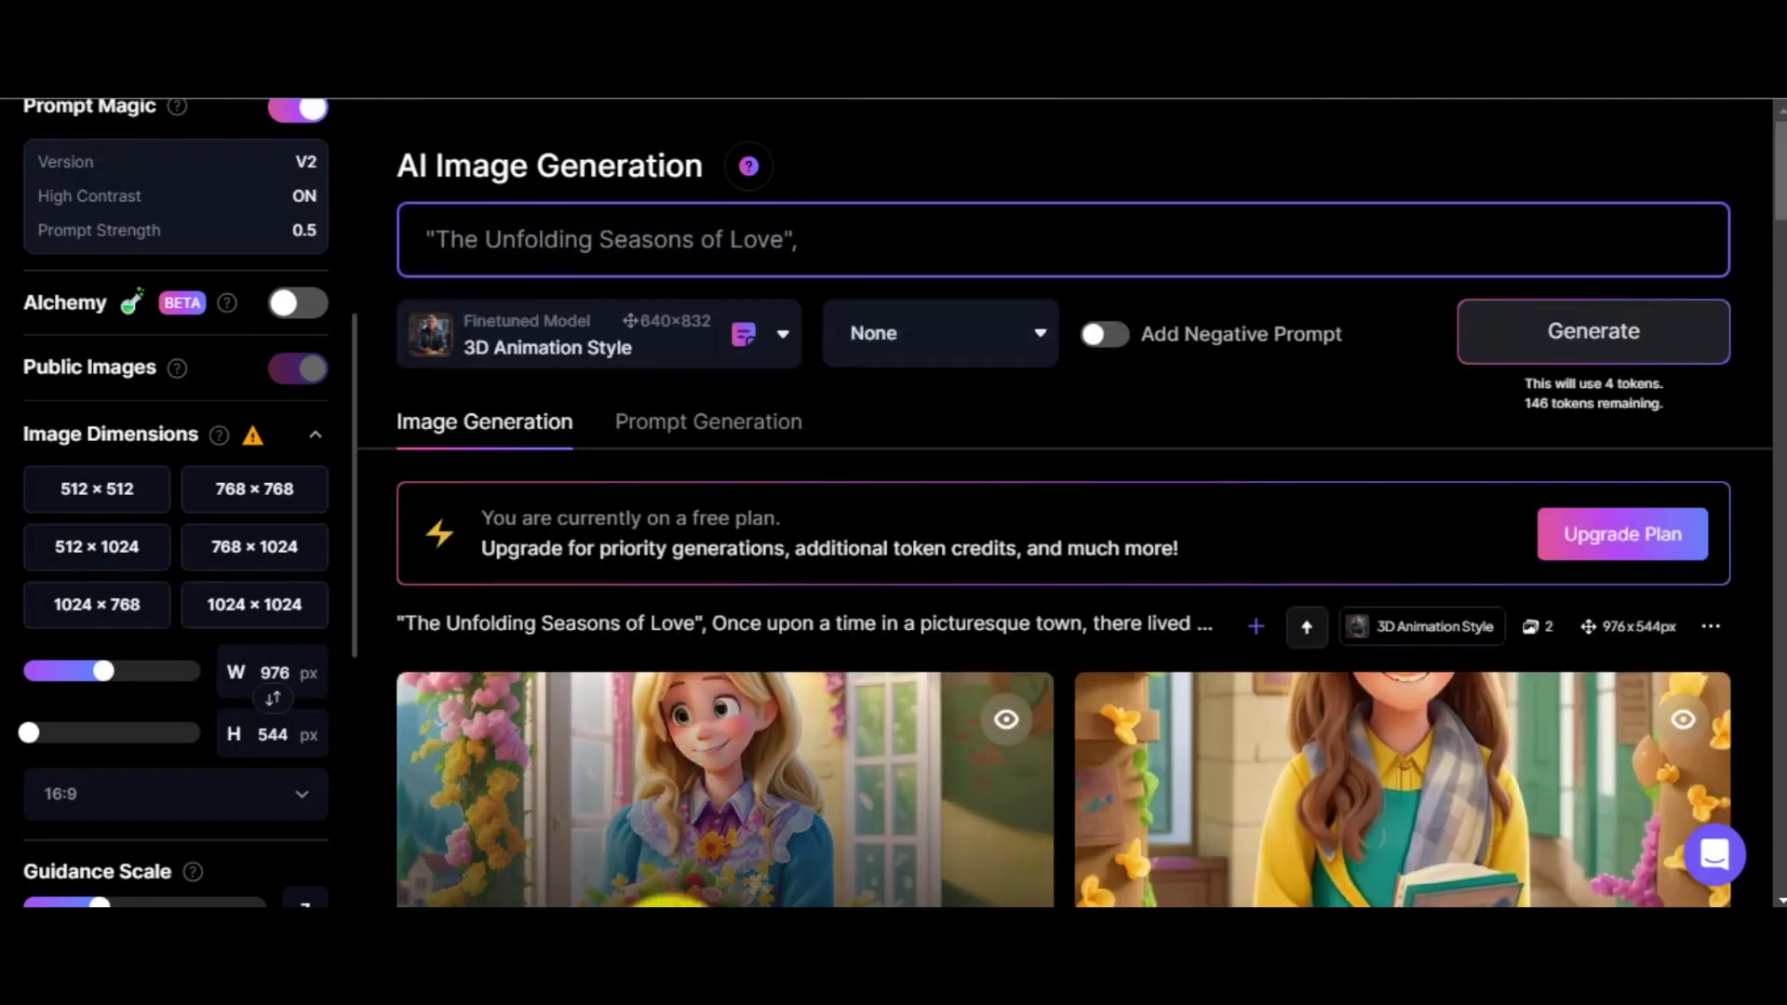
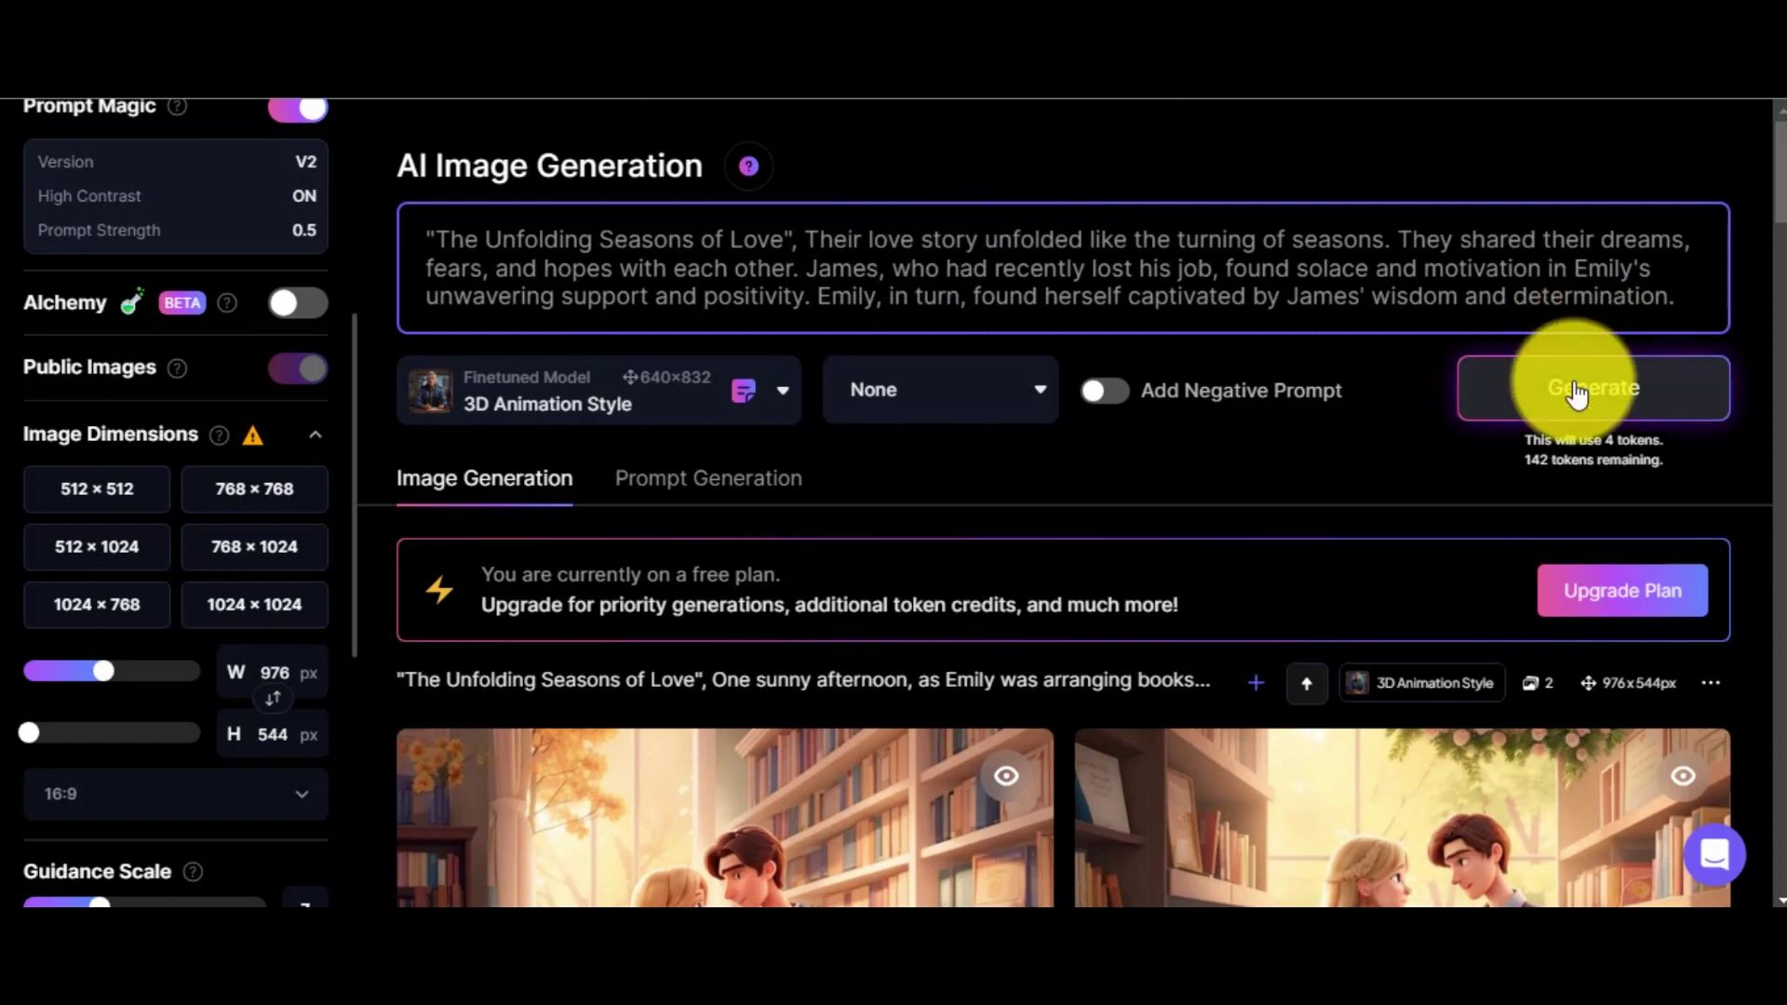
- Generate two images from the "Their love story unfolded like the turning of seasons" prompt and compare them enlarged
click(1576, 391)
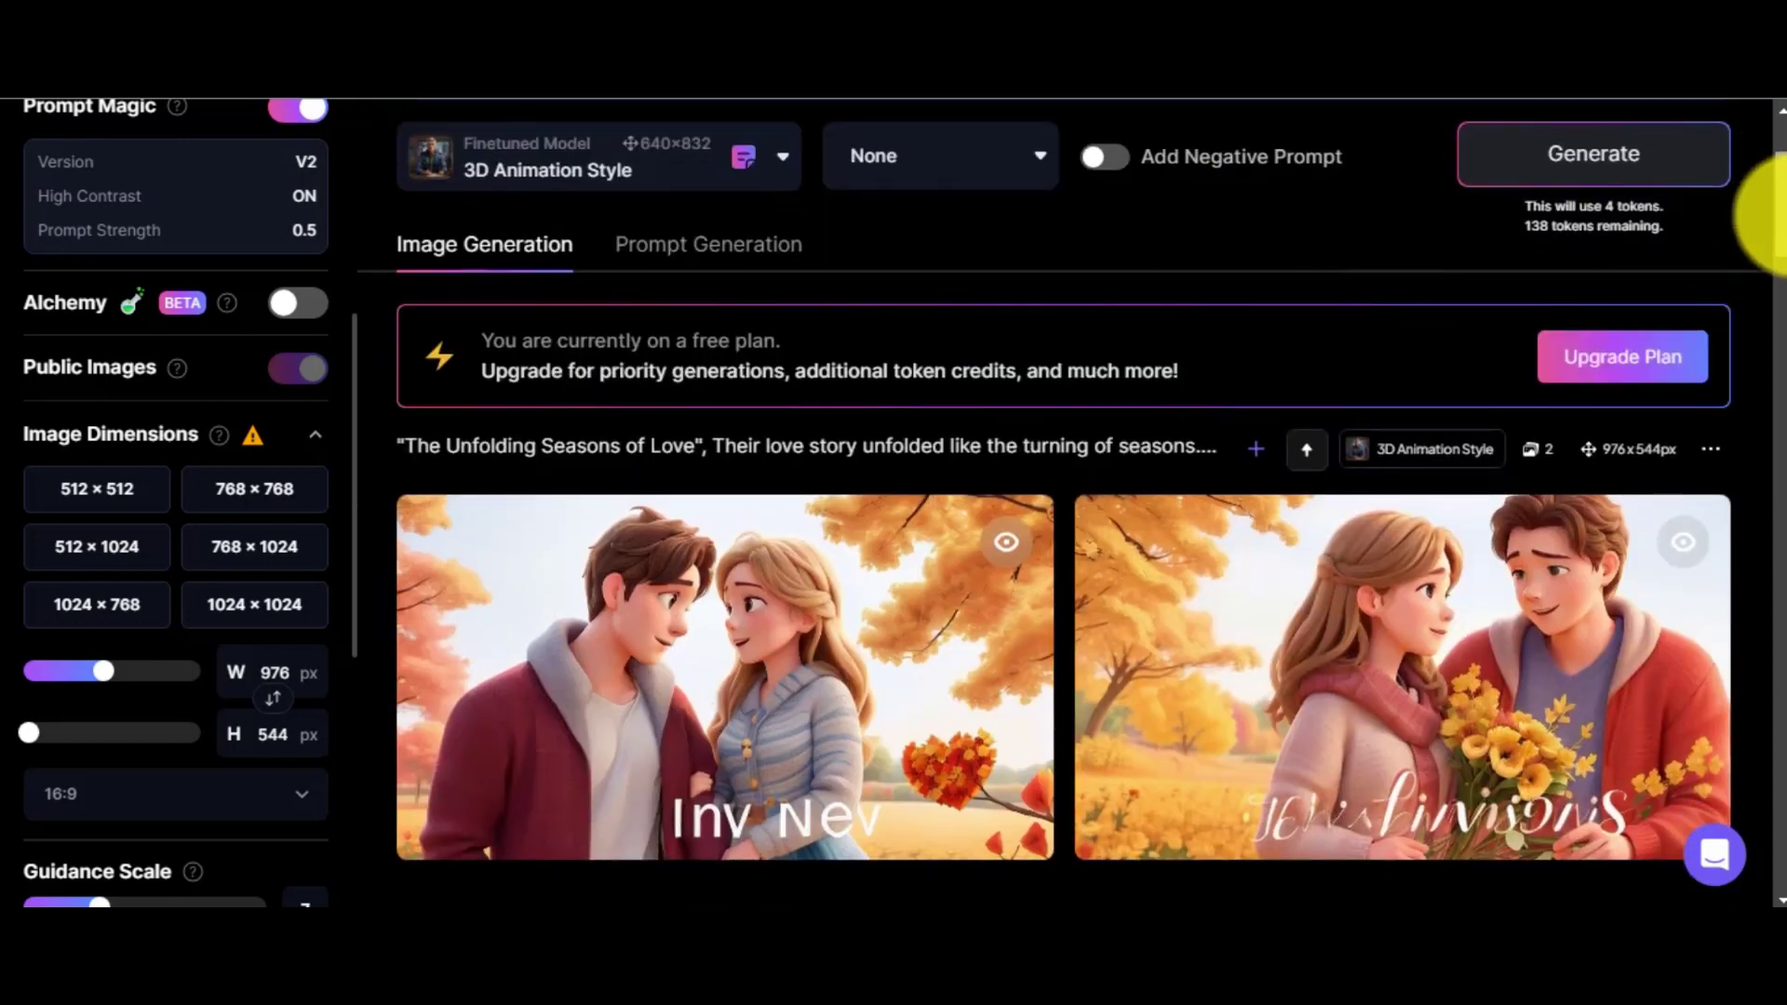
mouse_move(822, 704)
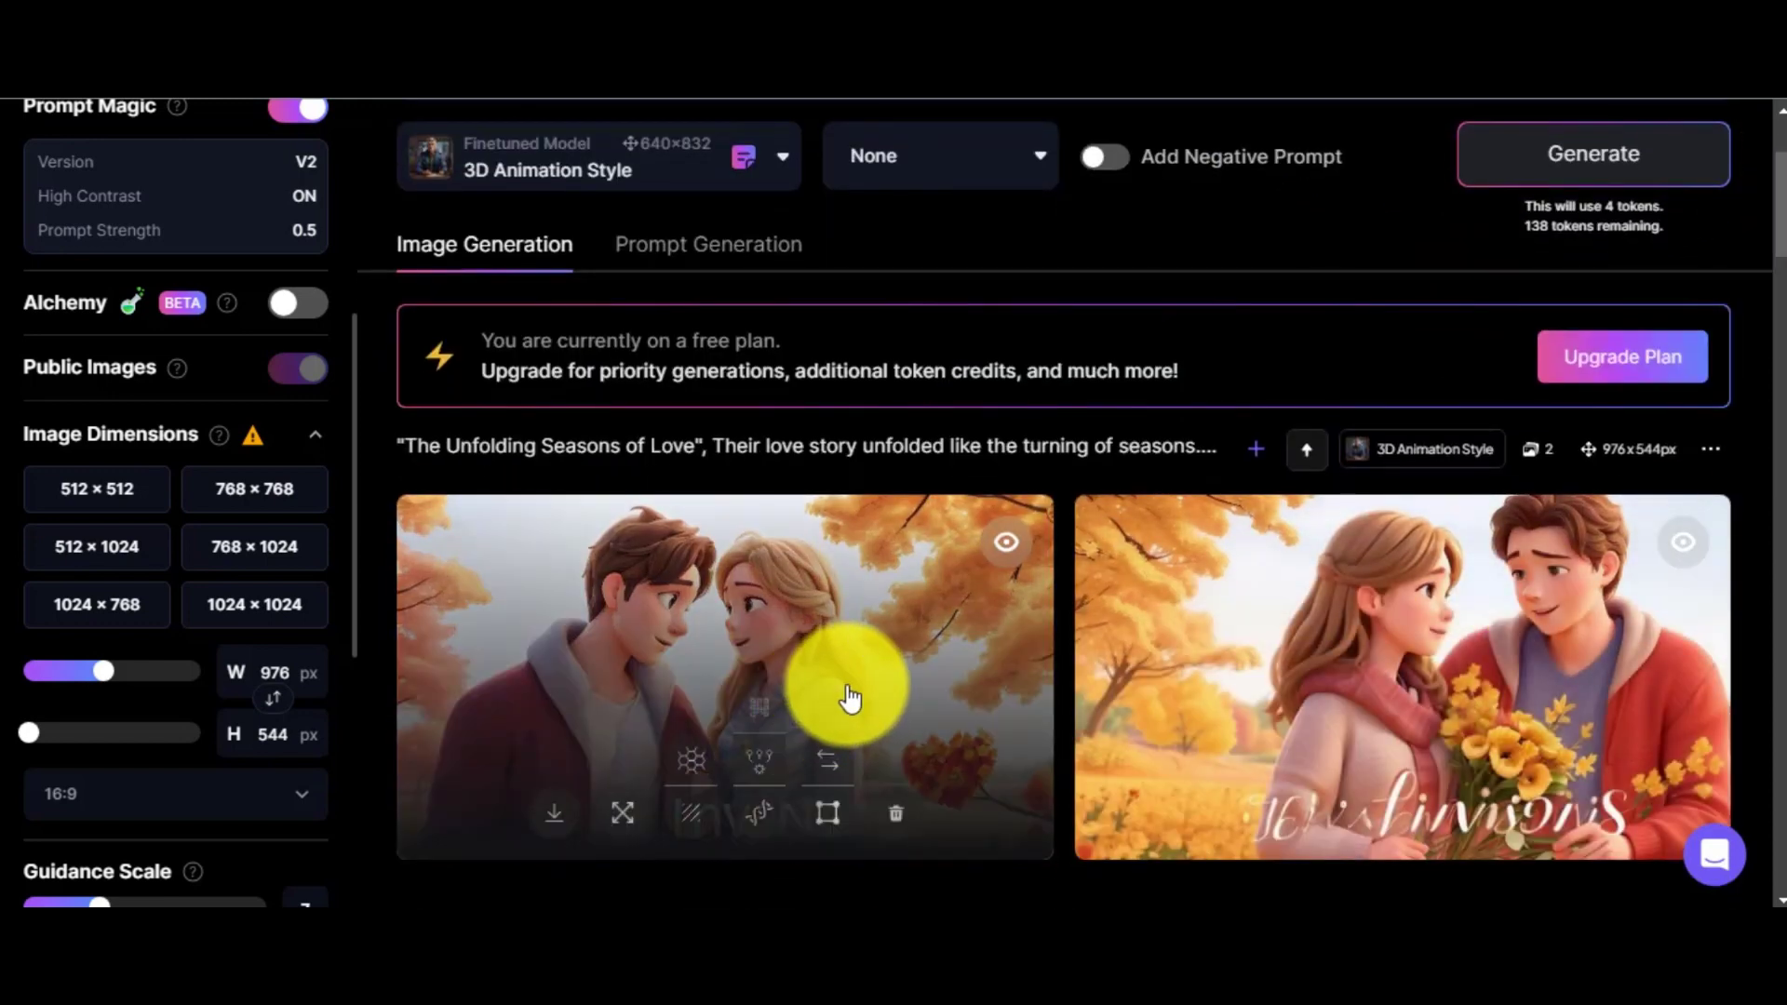
click(906, 668)
key(Right)
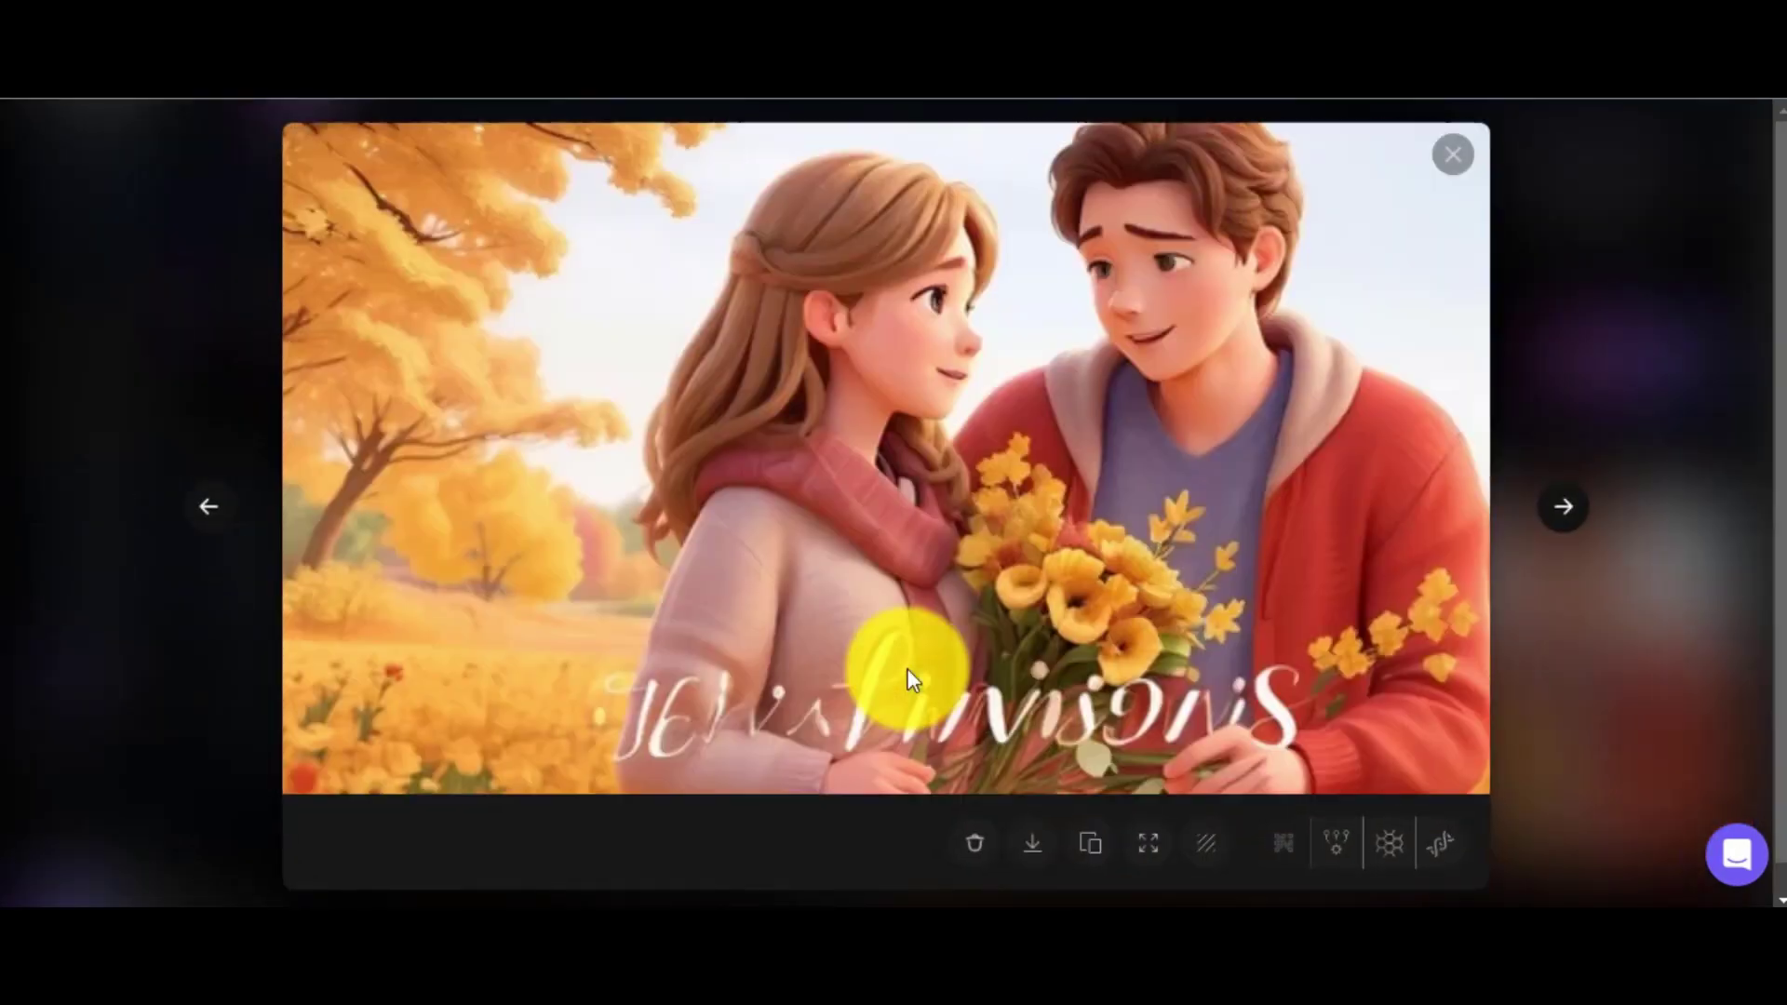
key(Right)
key(Left)
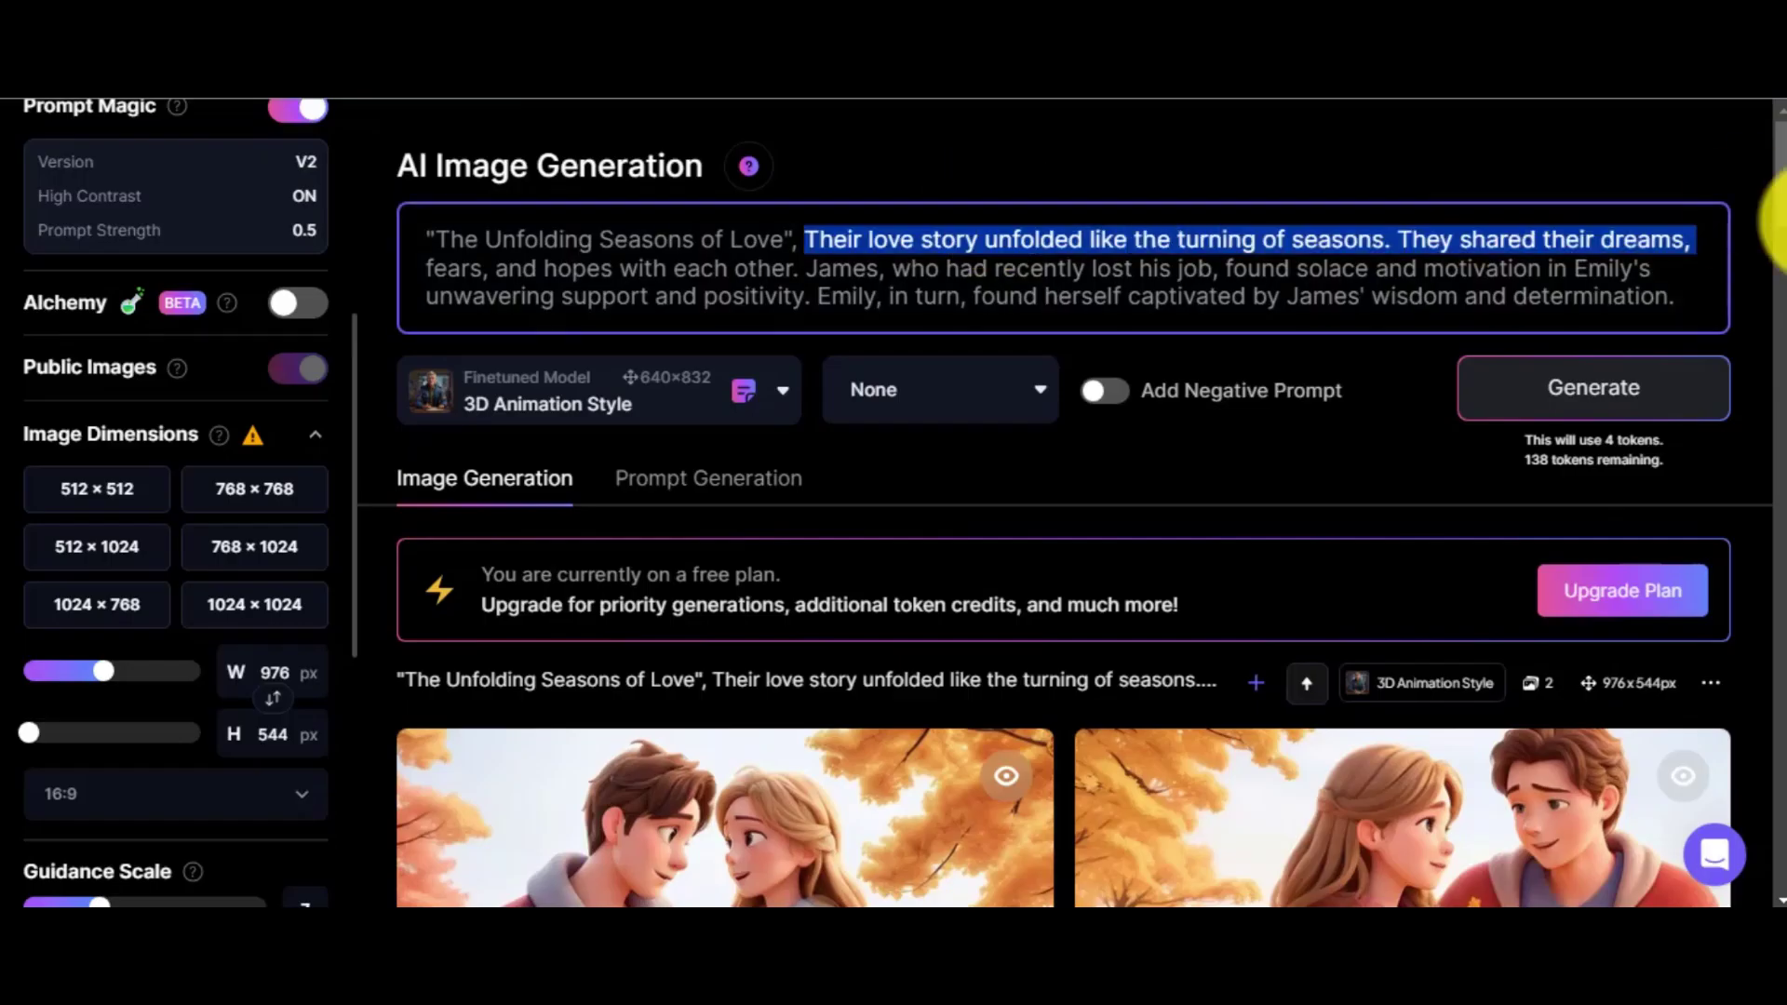
- Replace the prompt's "Their love story unfolded" paragraph with the "As spring turned to summer" paragraph copied from the Notepad story, keeping the title
key(BackSpace)
key(alt+Tab)
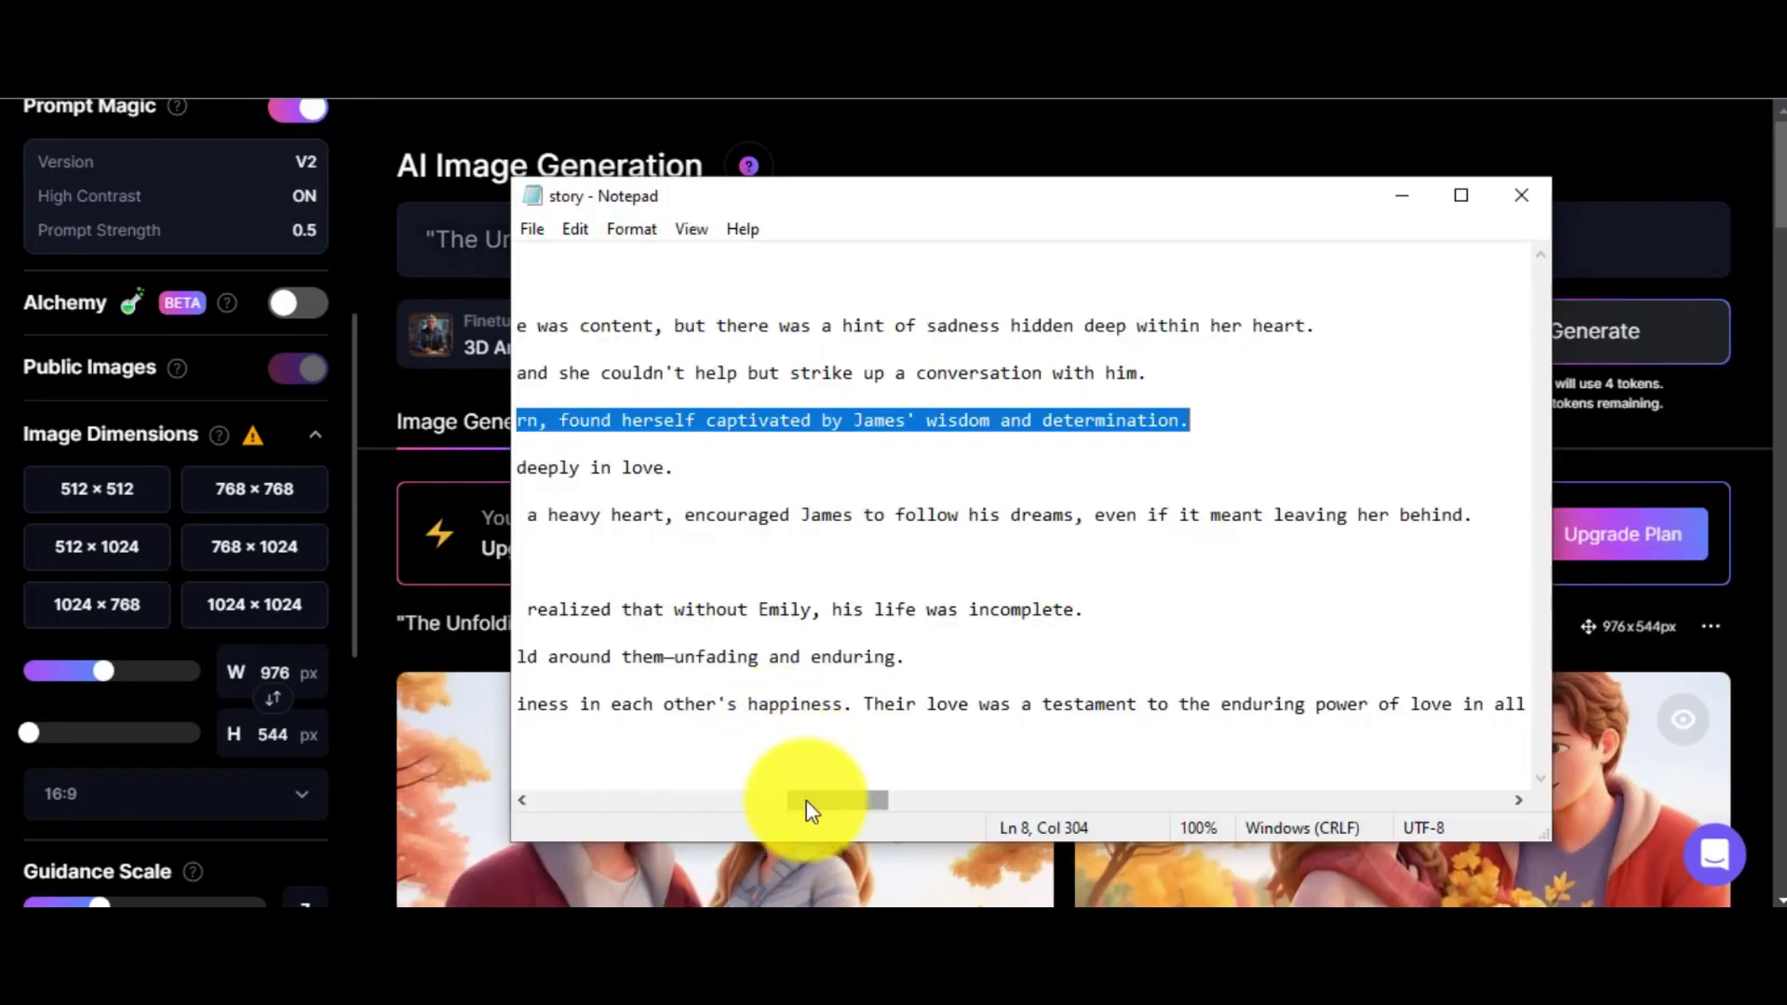
click(539, 799)
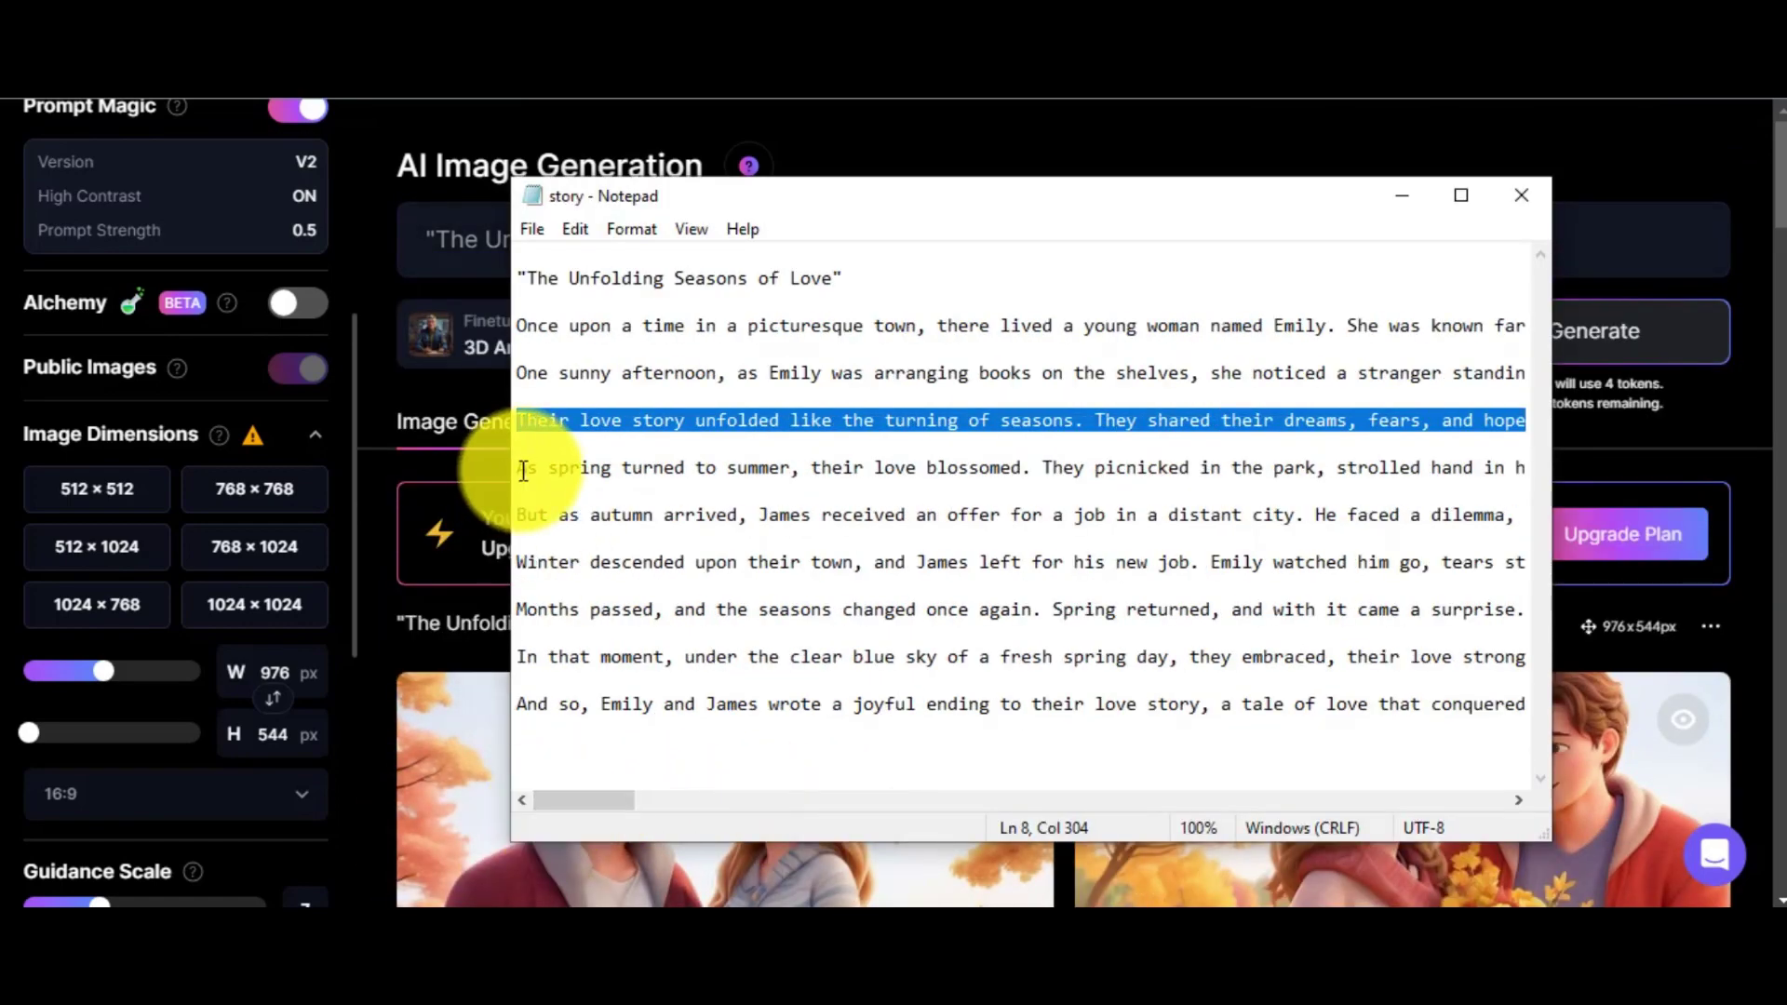
drag(519, 465, 1602, 472)
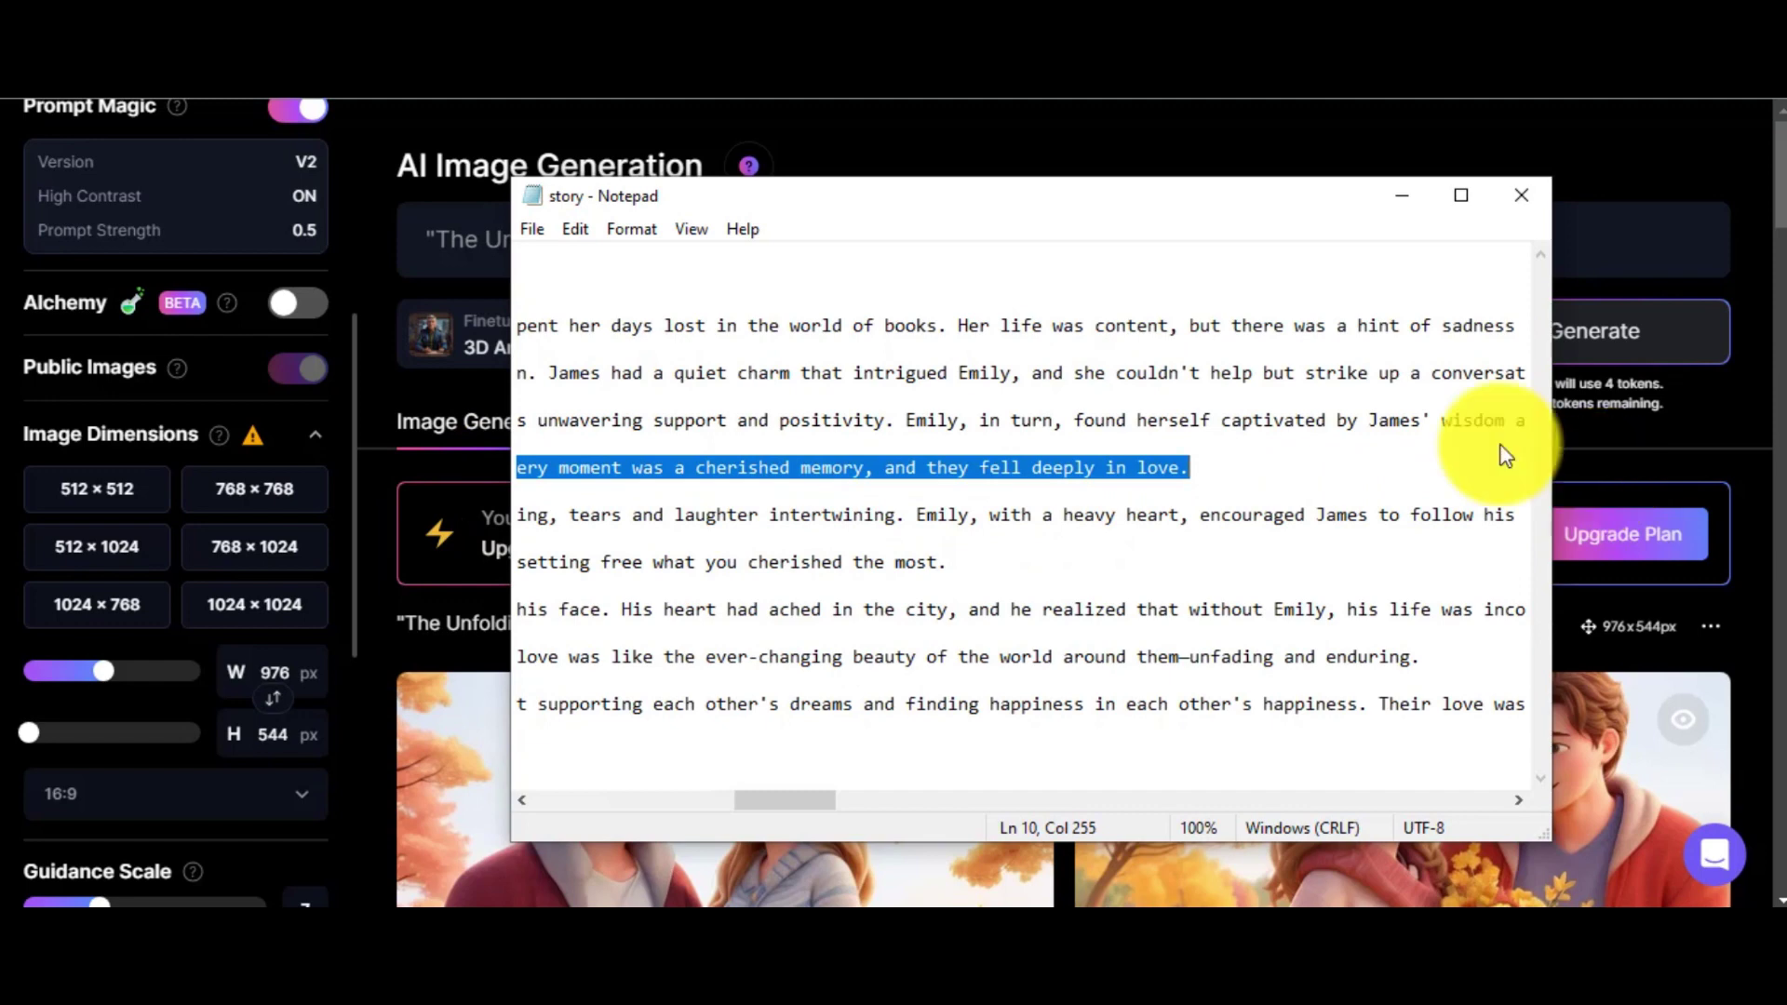
key(alt+Tab)
text(As spring turned to summer, their love blossomed. They picnicked in the park, strolled hand in hand through colorful gardens, and watched sunsets that mirrored the warmth of their hearts. Every moment was a cherished memory, and they fell deeply in love.)
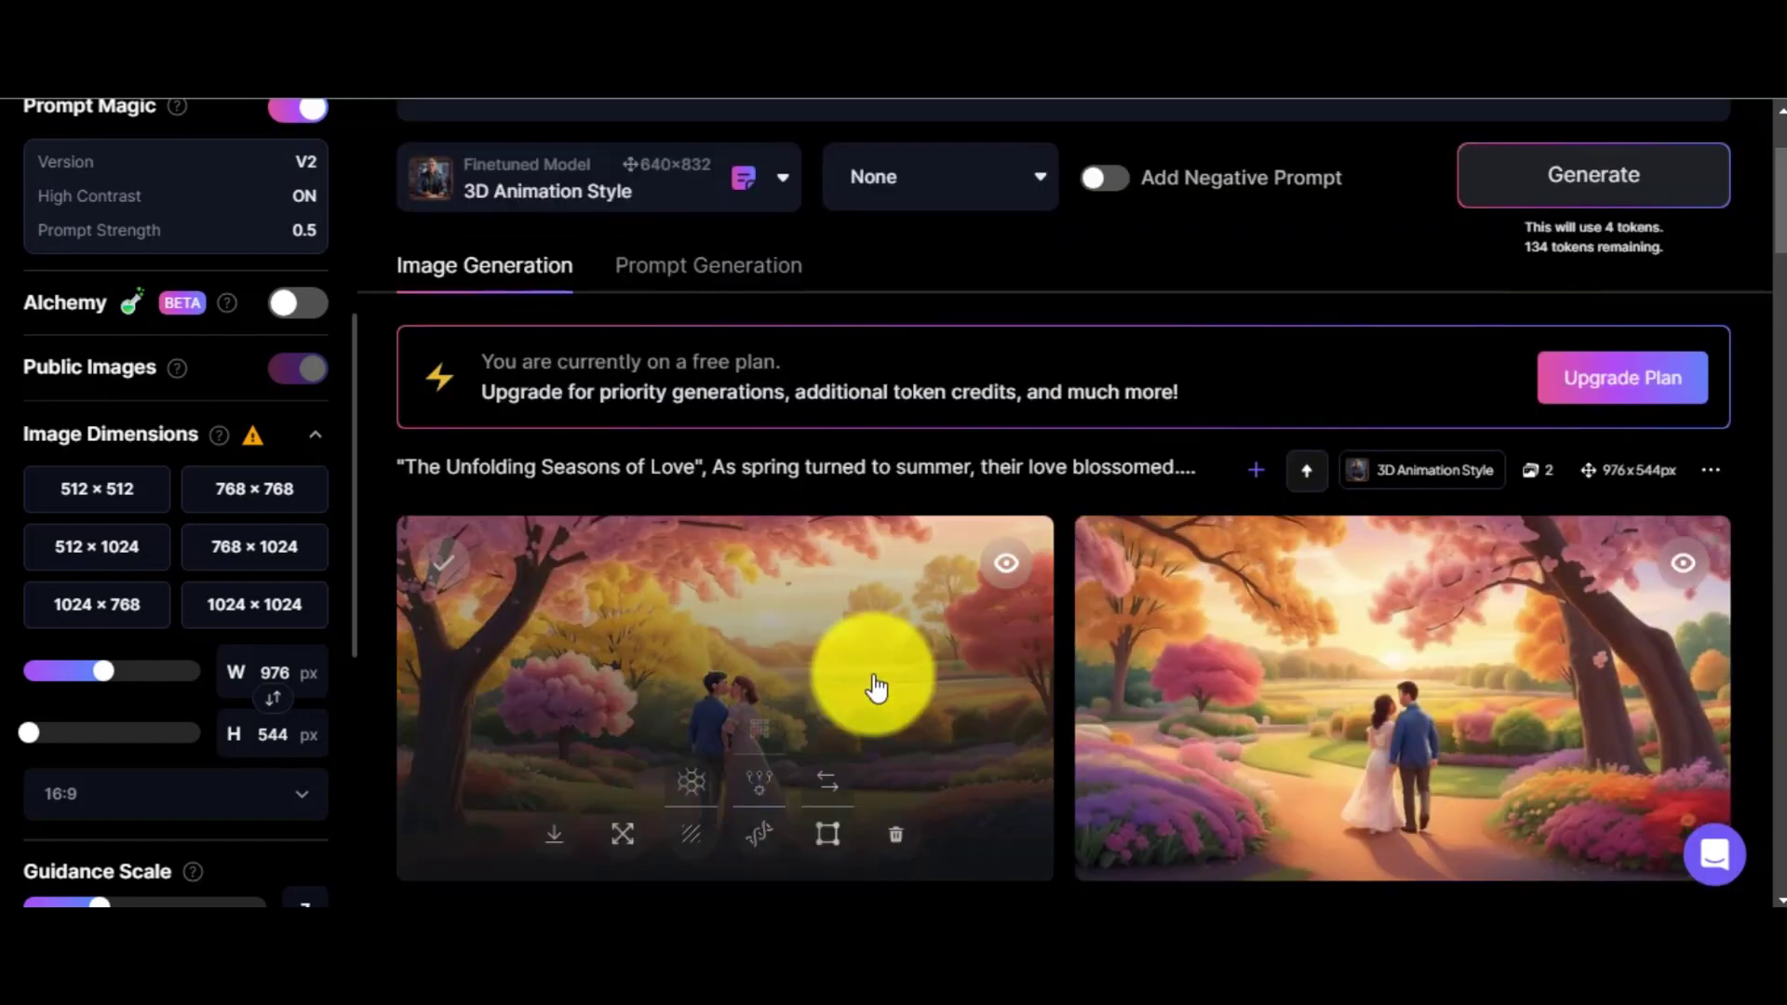
- Compare both spring garden images enlarged, download the second one, and close the preview
click(878, 686)
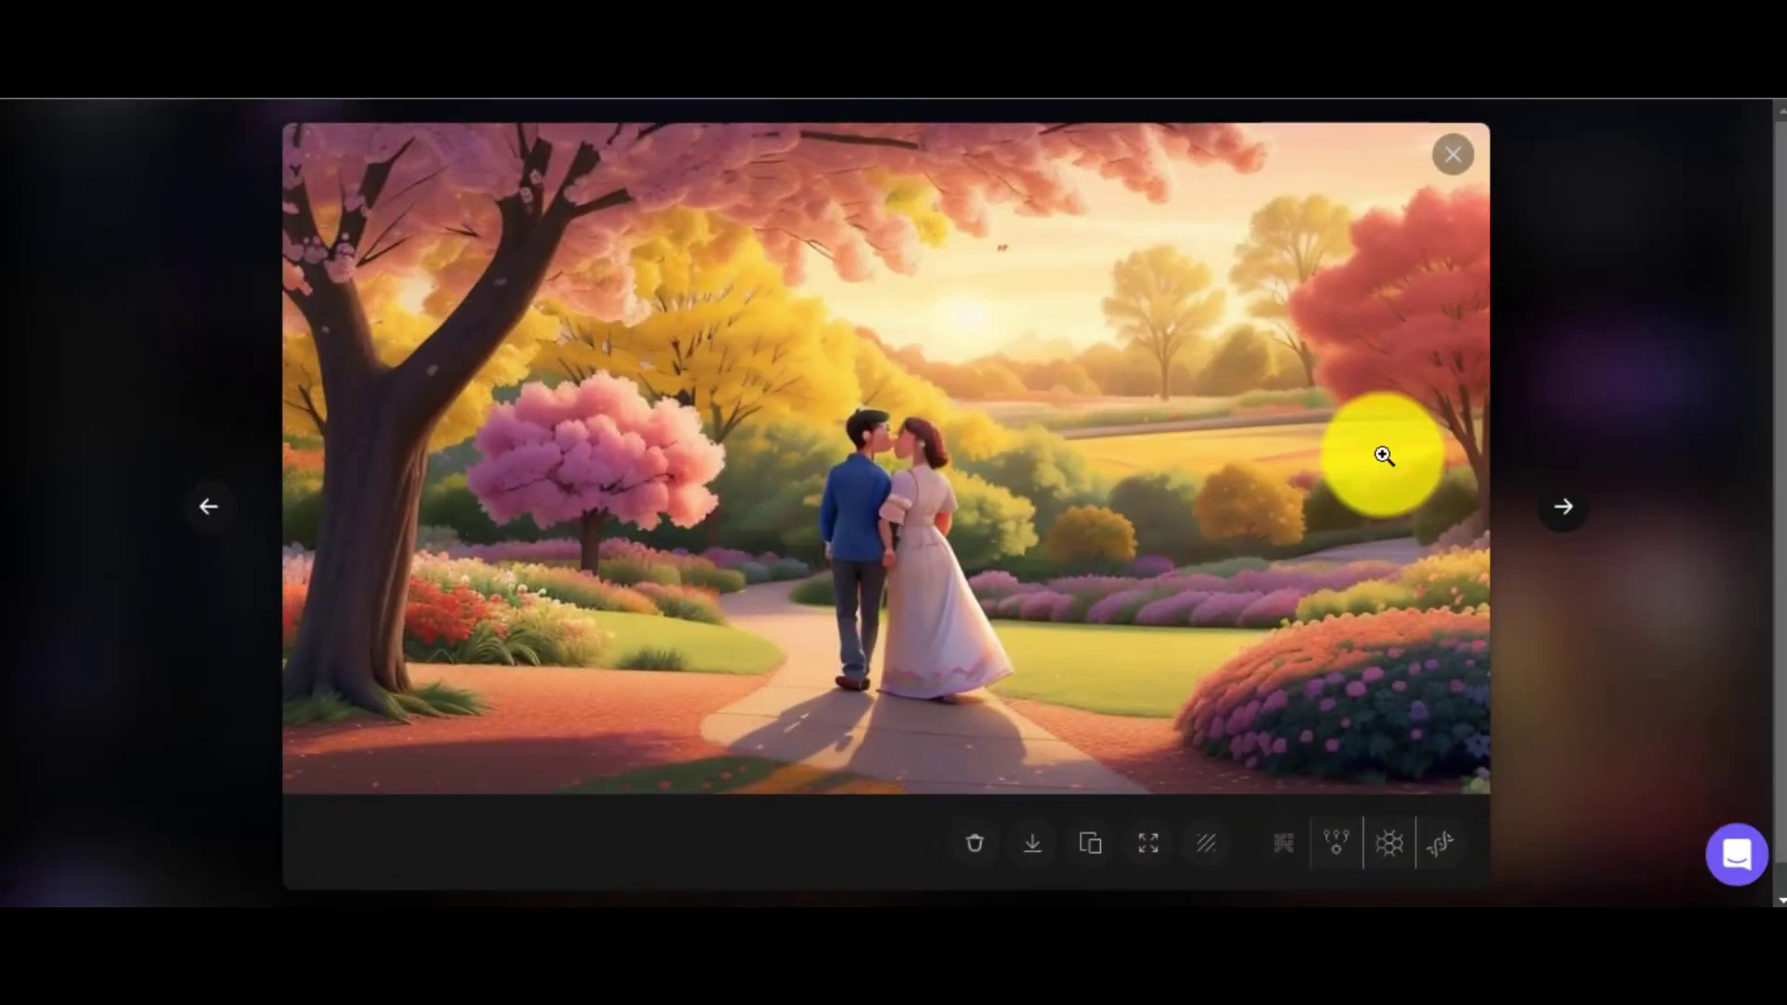
click(1569, 514)
click(1034, 843)
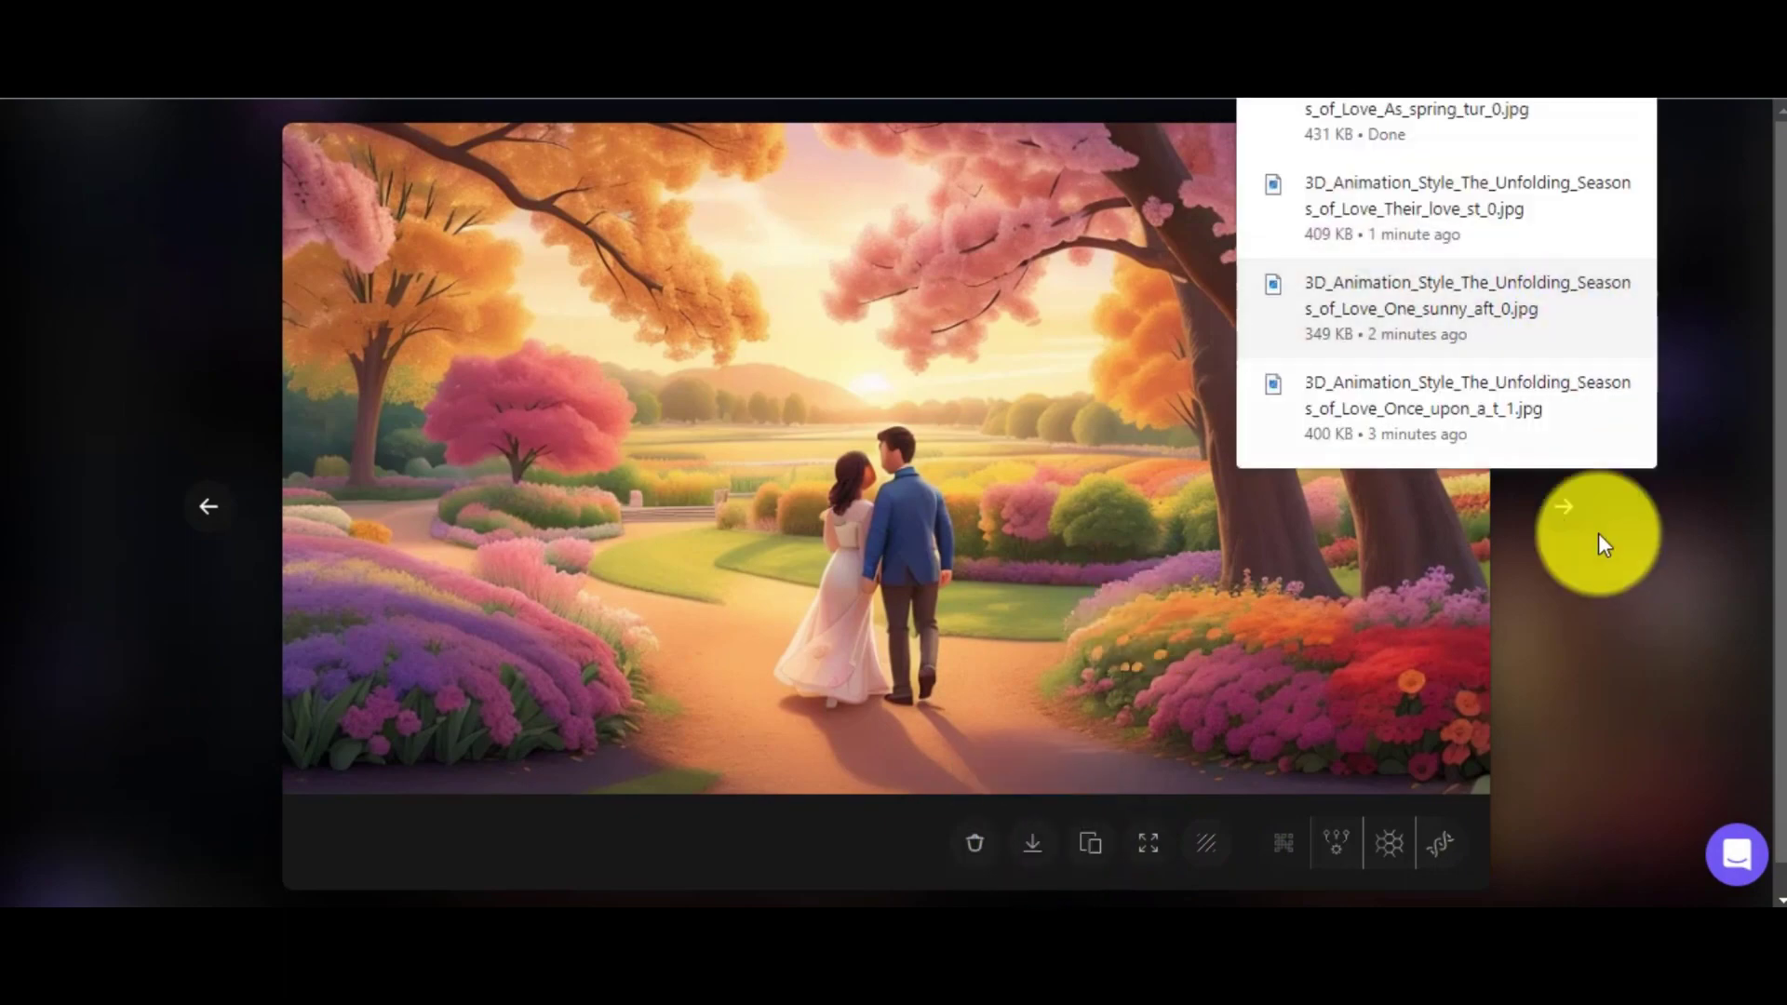
key(Escape)
- Copy the "But as autumn arrived" paragraph from the Notepad story and put it in place of the spring paragraph in the image prompt
key(alt+Tab)
drag(758, 806, 530, 818)
click(1058, 500)
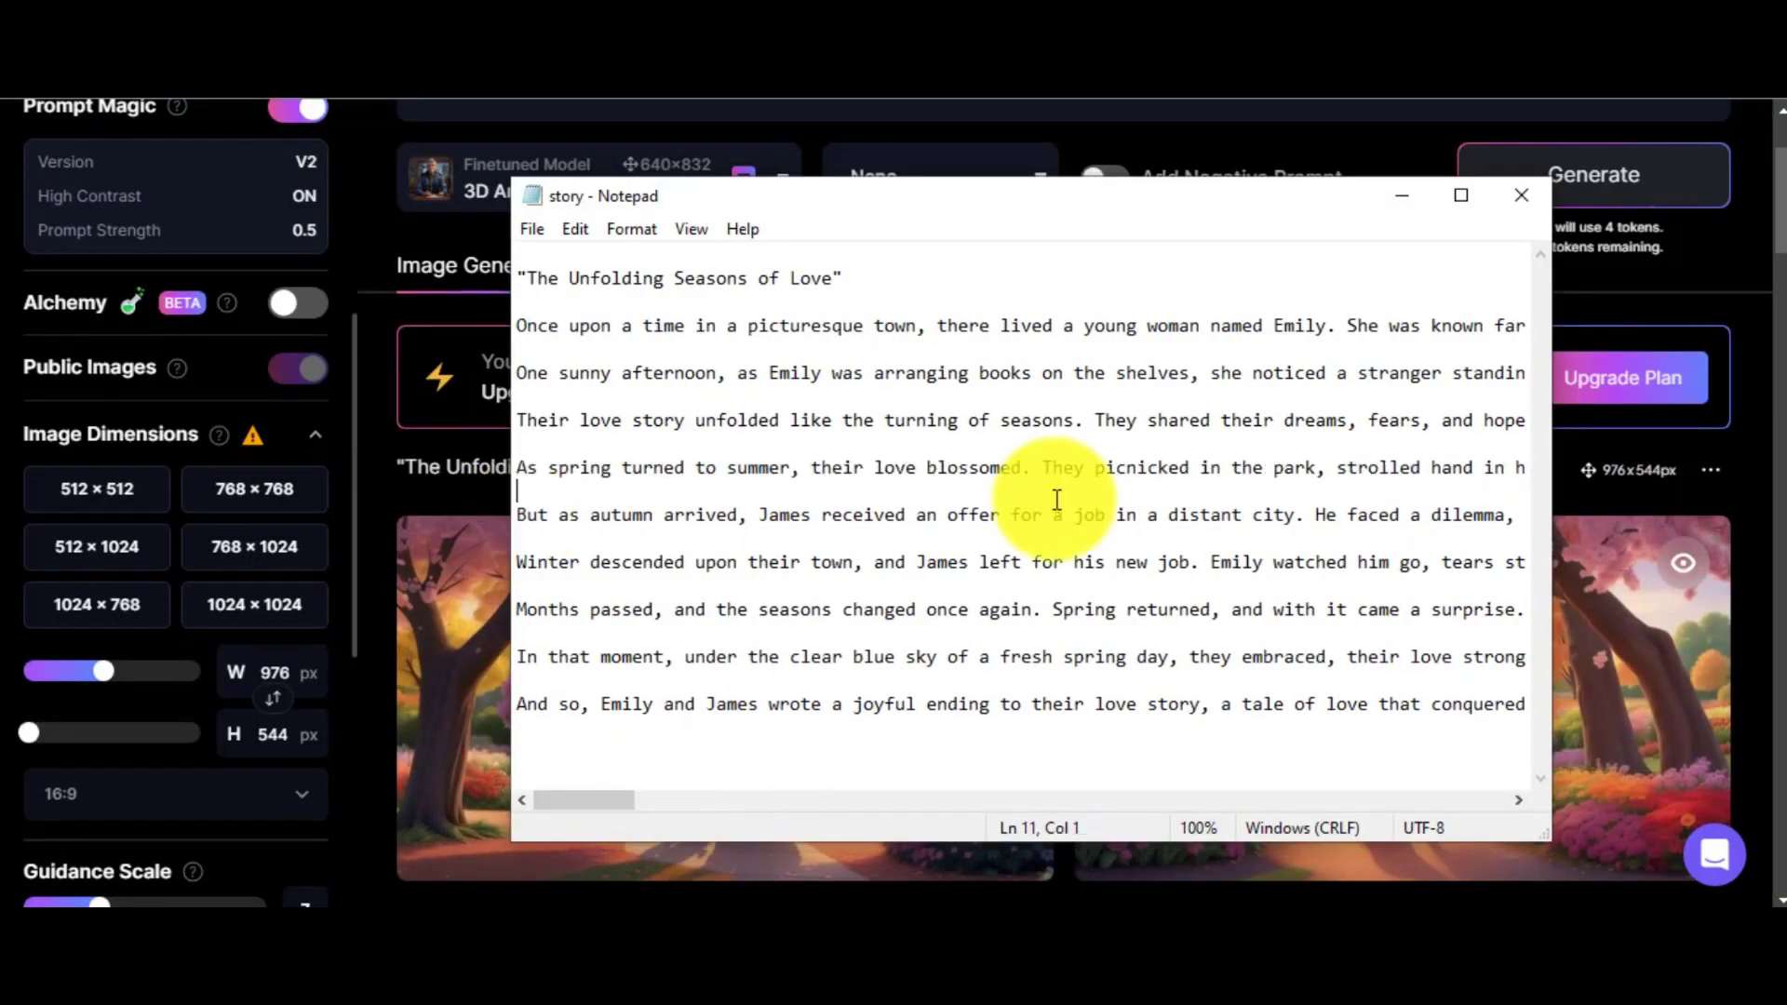
drag(1057, 500, 1536, 499)
click(1755, 227)
drag(1756, 227, 1769, 344)
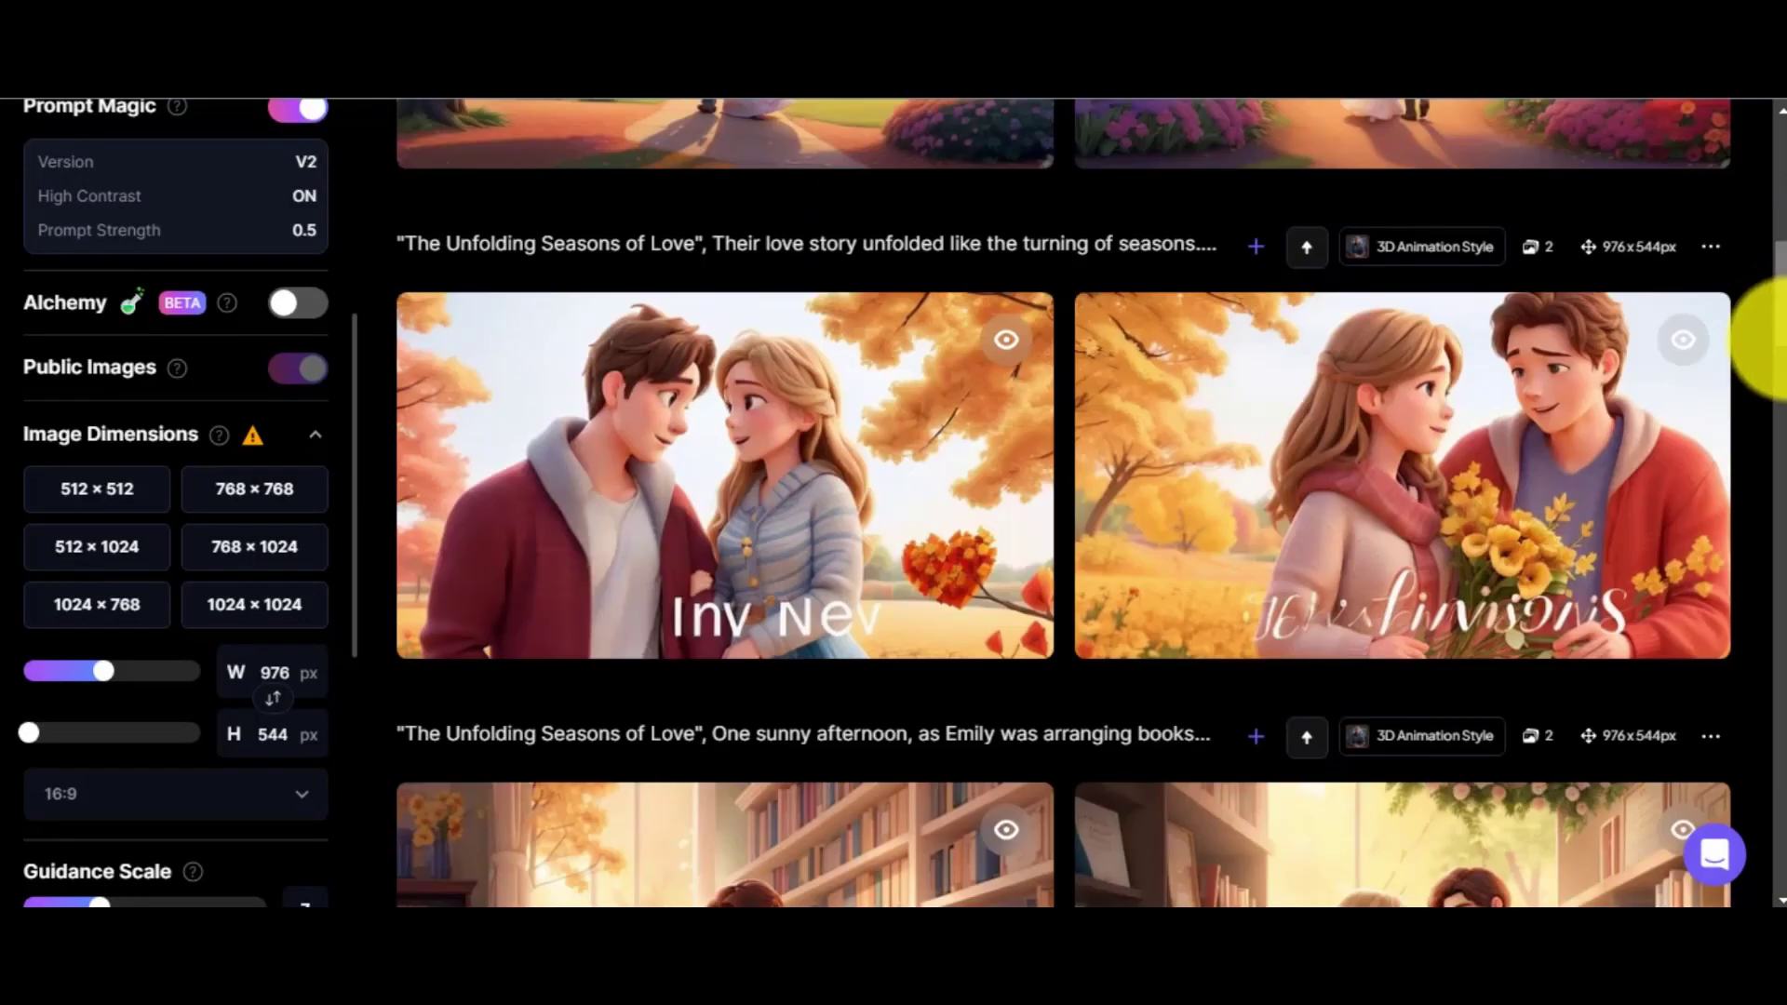
scroll(1768, 344, up, 10)
drag(803, 239, 1638, 400)
text(But as autumn arrived, James received an offer for a job in a distant city. He faced a dilemma, torn between his career and the love he had found with Emily. They spent sleepless nights talking, tears and laughter intertwining. Emily, with a heavy heart, encouraged James to follow his dreams, even if it meant leaving her behind.)
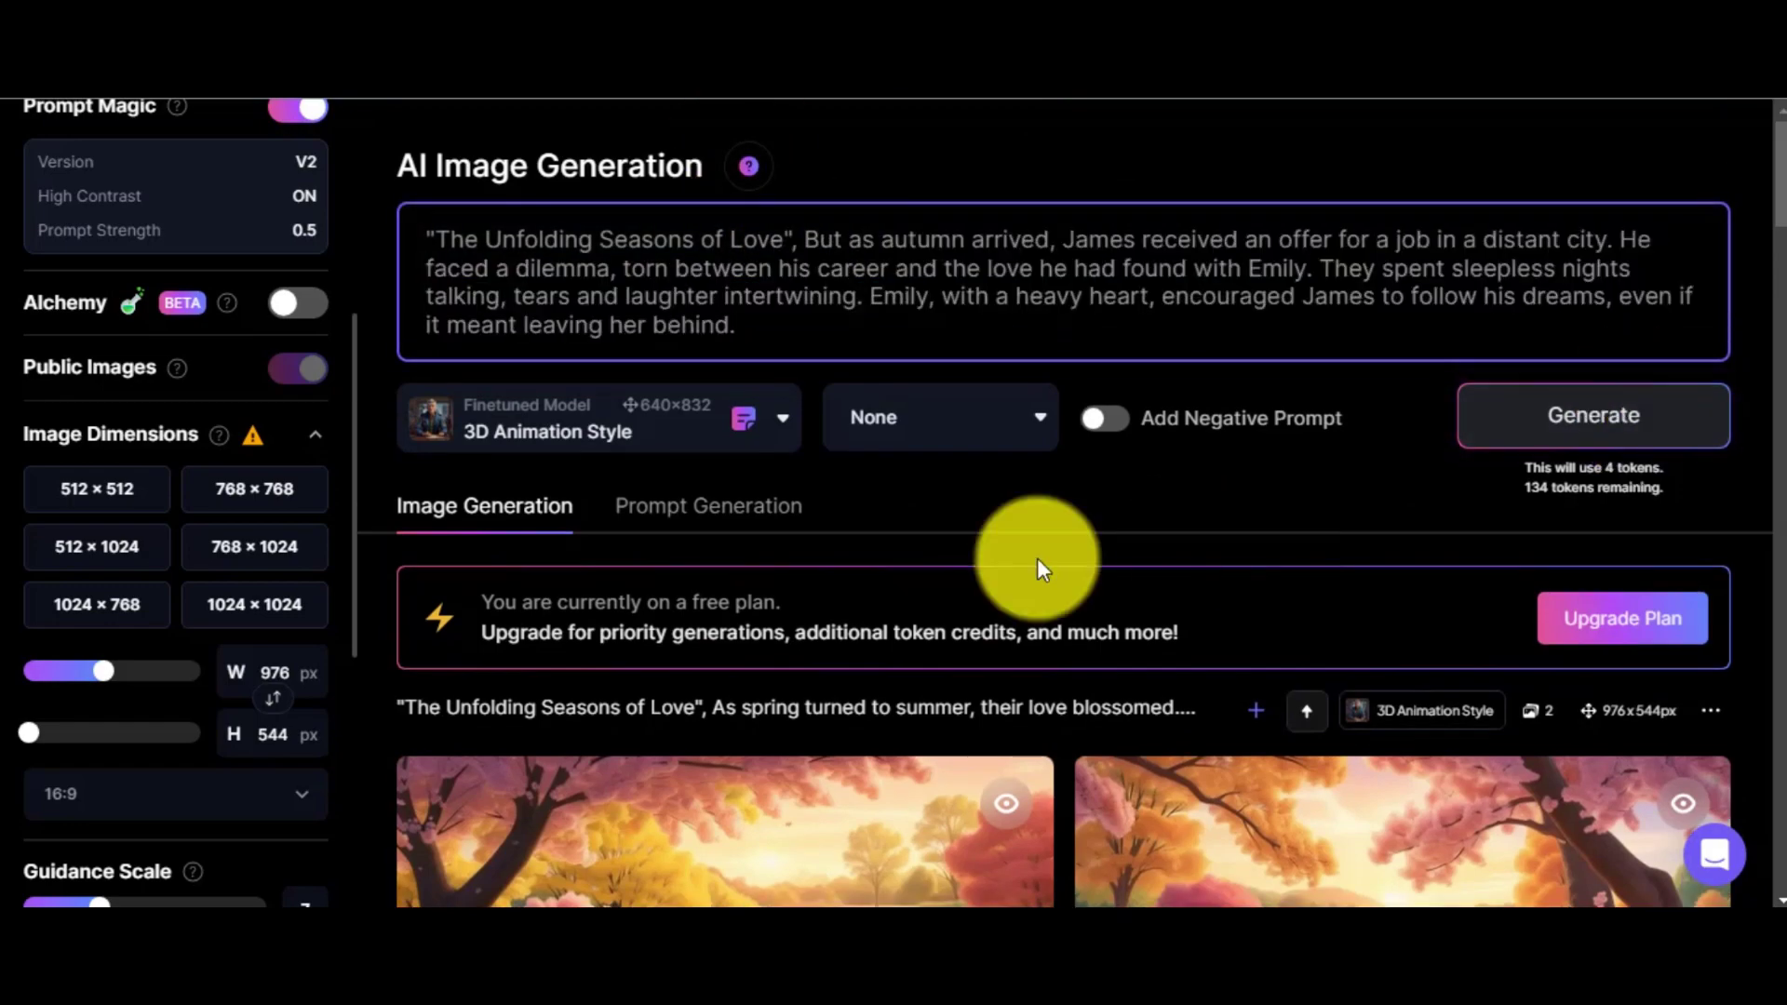
- Generate two images from the autumn prompt, compare them enlarged, and download the one of the couple holding autumn leaves
click(1486, 411)
scroll(1775, 180, down, 1)
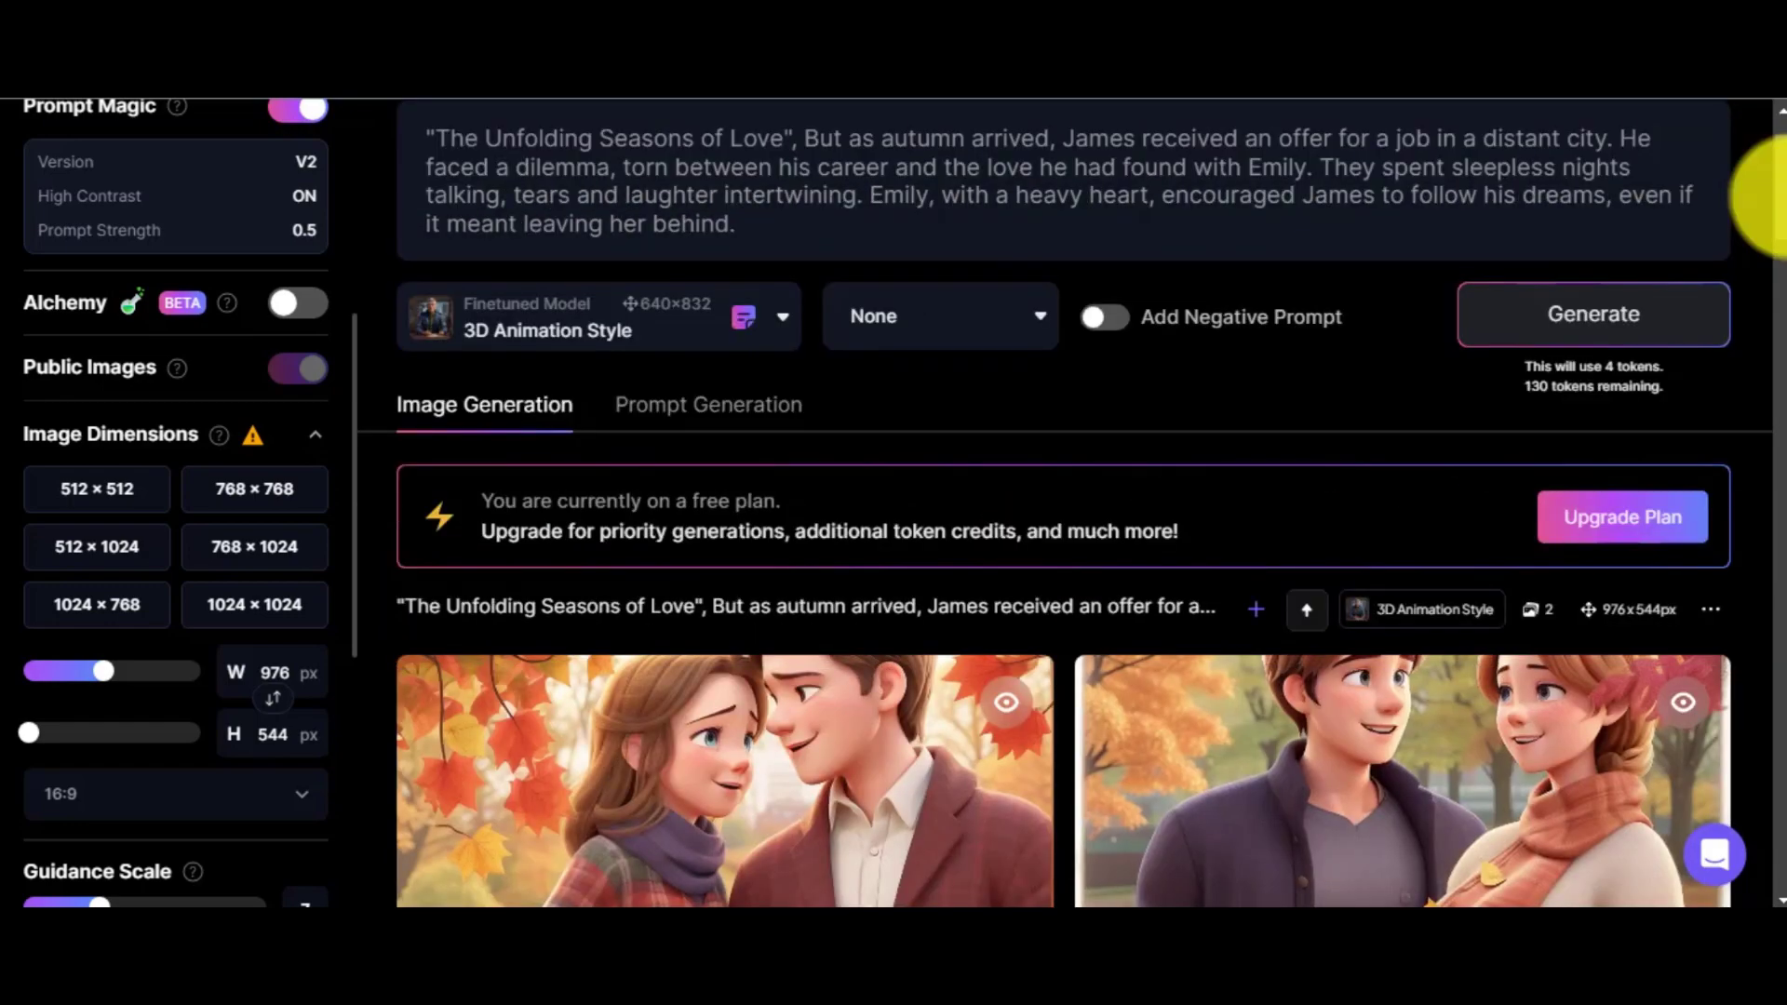
scroll(1759, 196, down, 3)
click(766, 591)
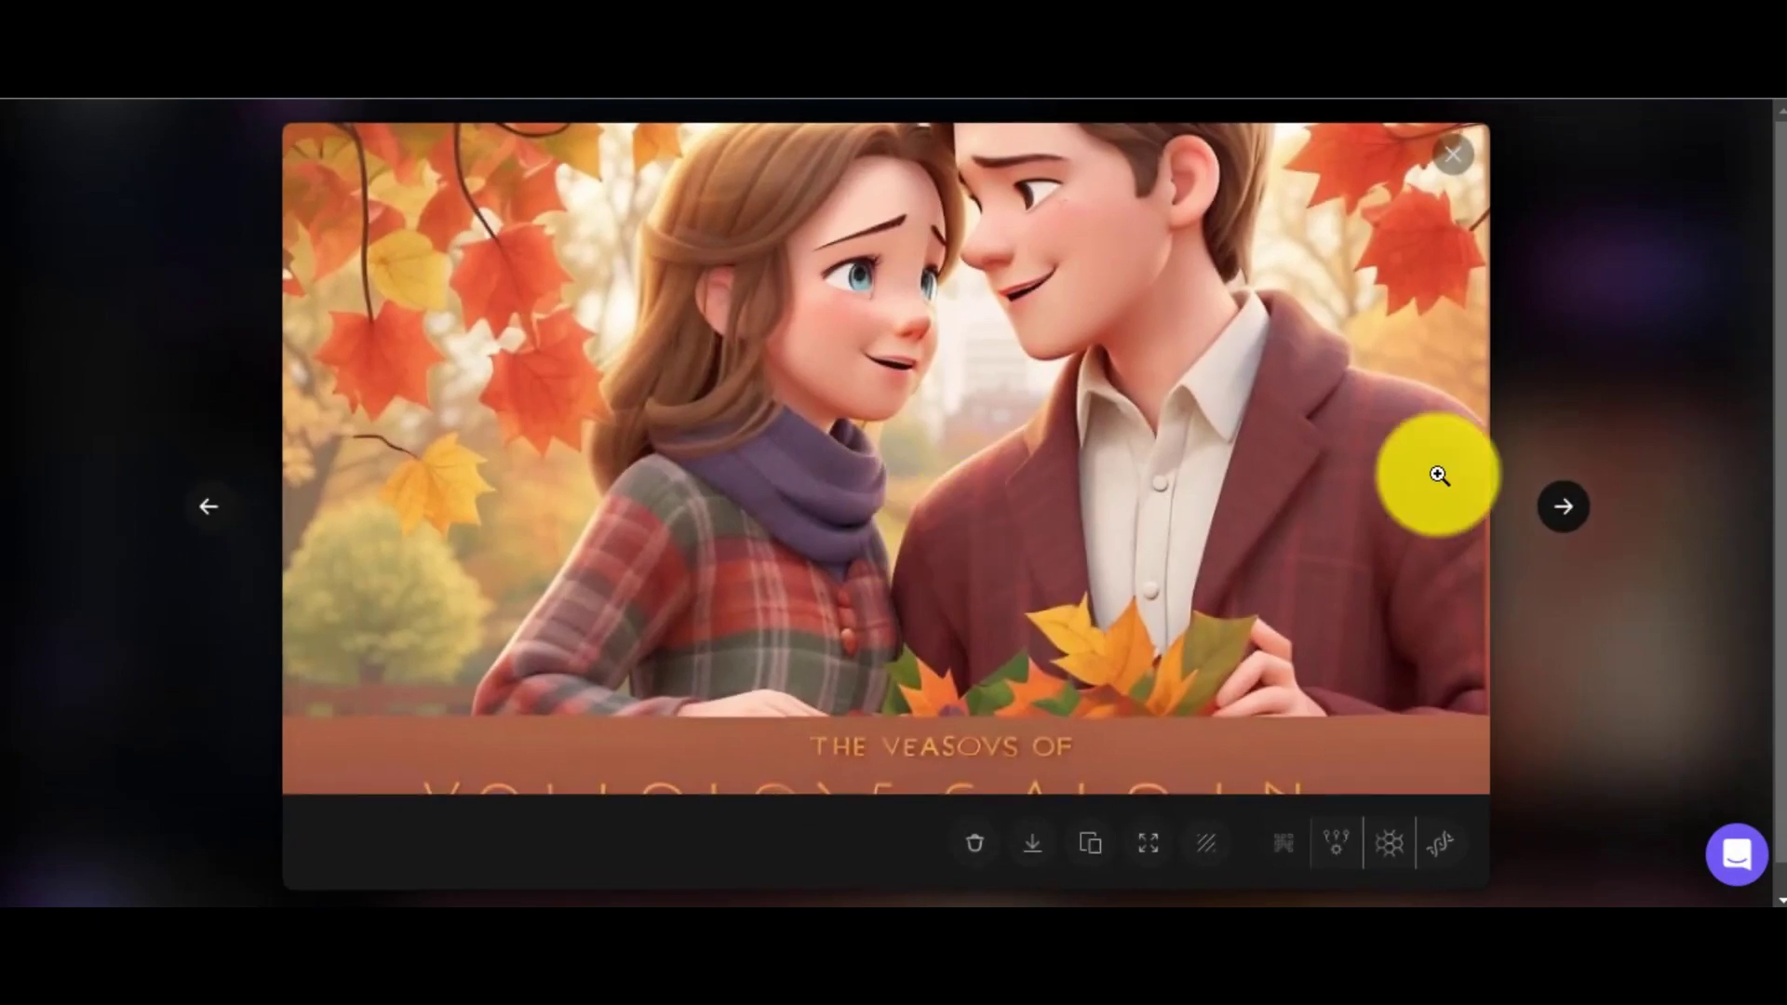
click(1563, 506)
click(208, 507)
click(1033, 843)
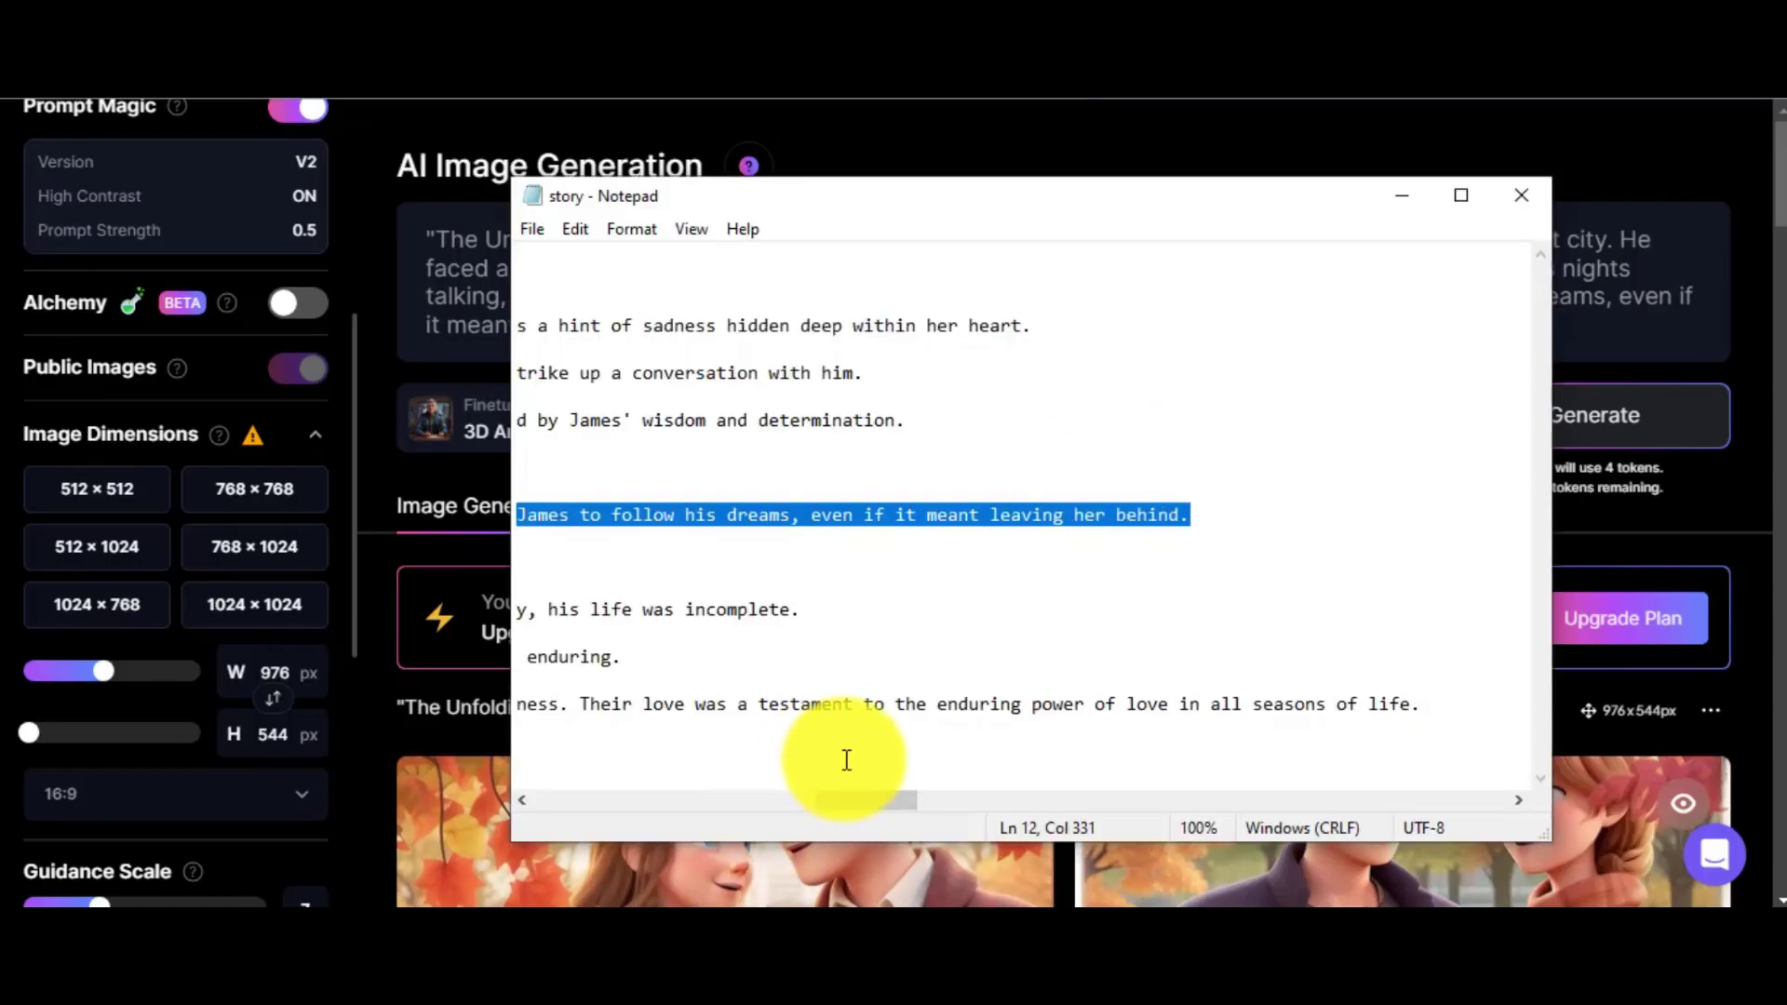
- Replace the autumn paragraph in the prompt with the "Winter descended upon their town" paragraph copied from the Notepad story
drag(843, 799, 573, 798)
drag(518, 562, 1616, 562)
click(1402, 195)
drag(804, 240, 935, 386)
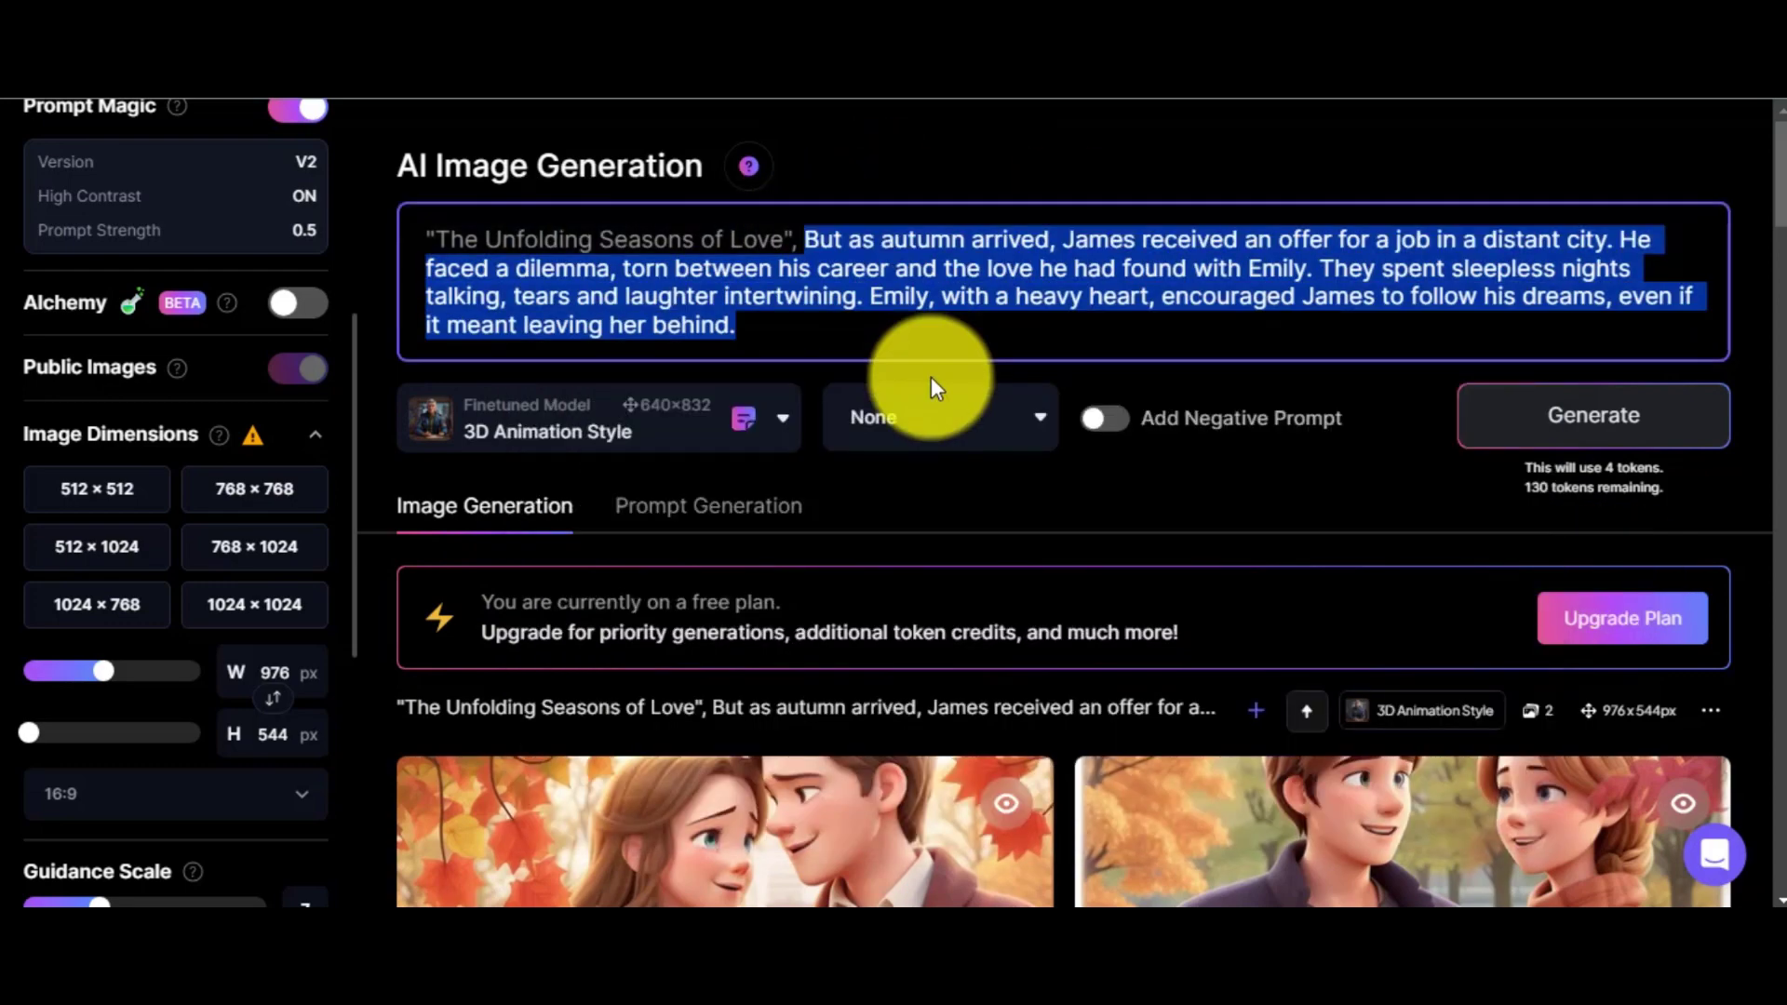
text(Winter descended upon their town, and James left for his new job. Emily watched him go, tears streaming down her face. Loneliness and sadness enveloped her, but she knew that love was about setting free what you cherished the most.)
- Generate two images from the winter prompt, compare them enlarged, and close the preview
click(1541, 387)
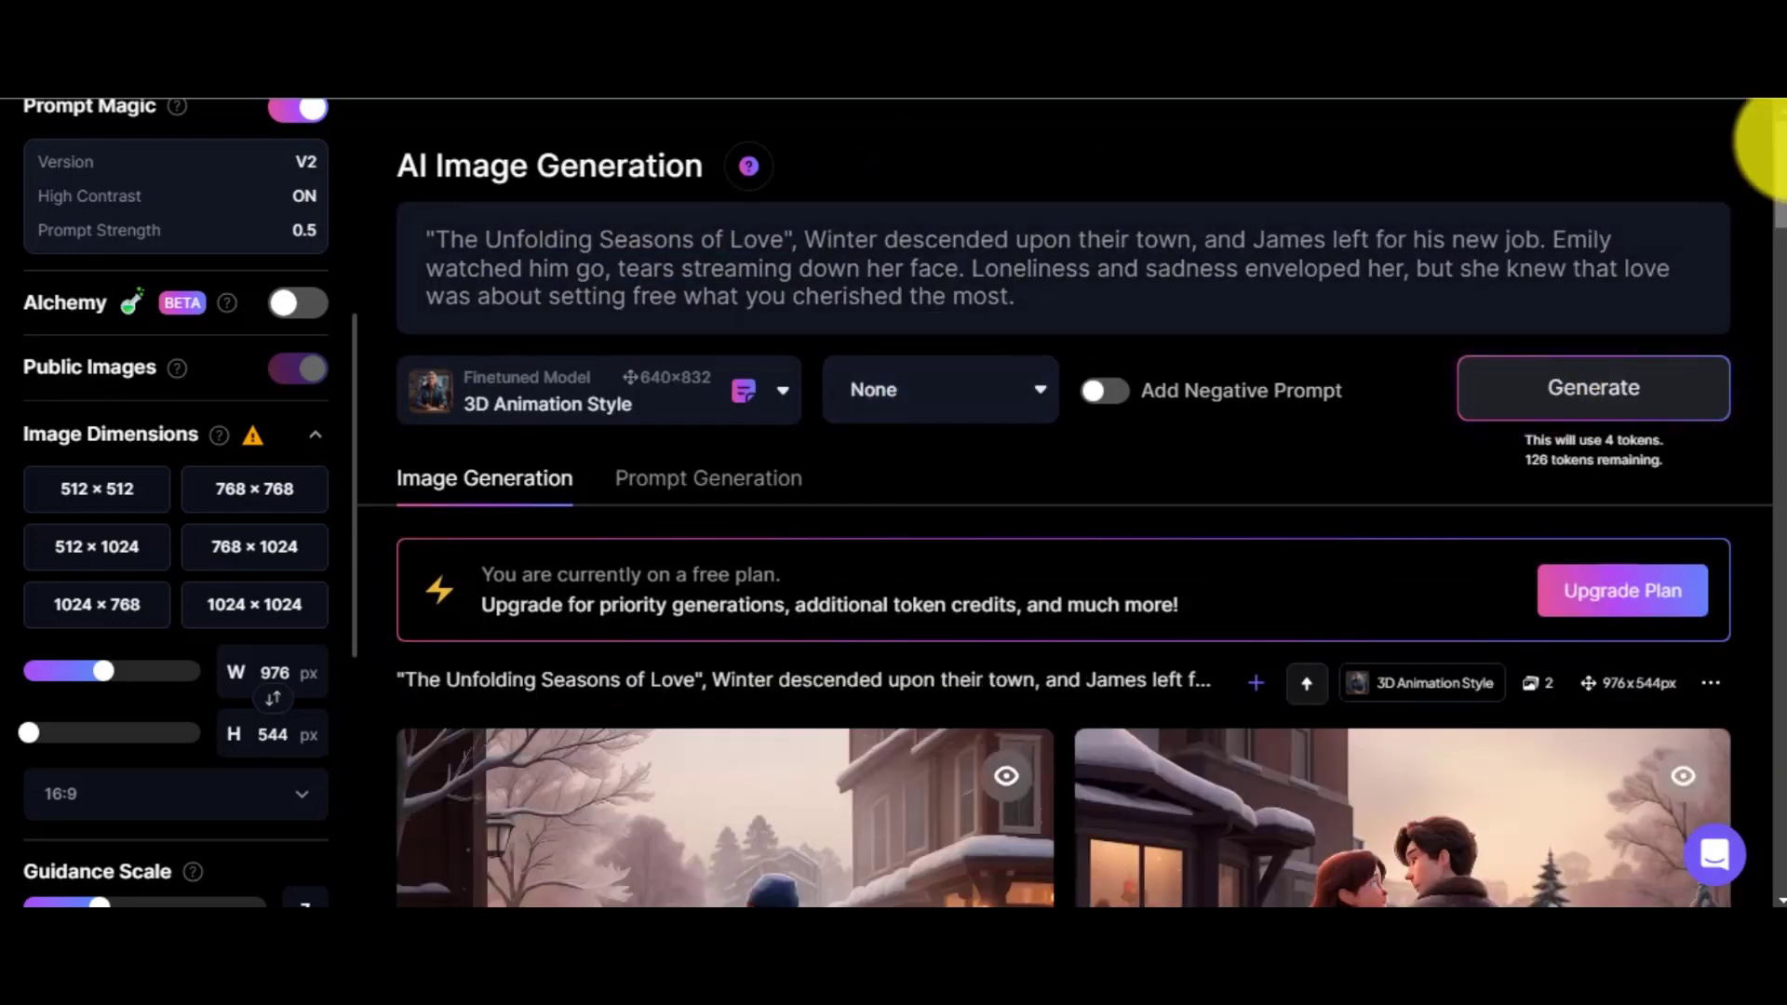
scroll(1754, 186, down, 4)
click(1515, 618)
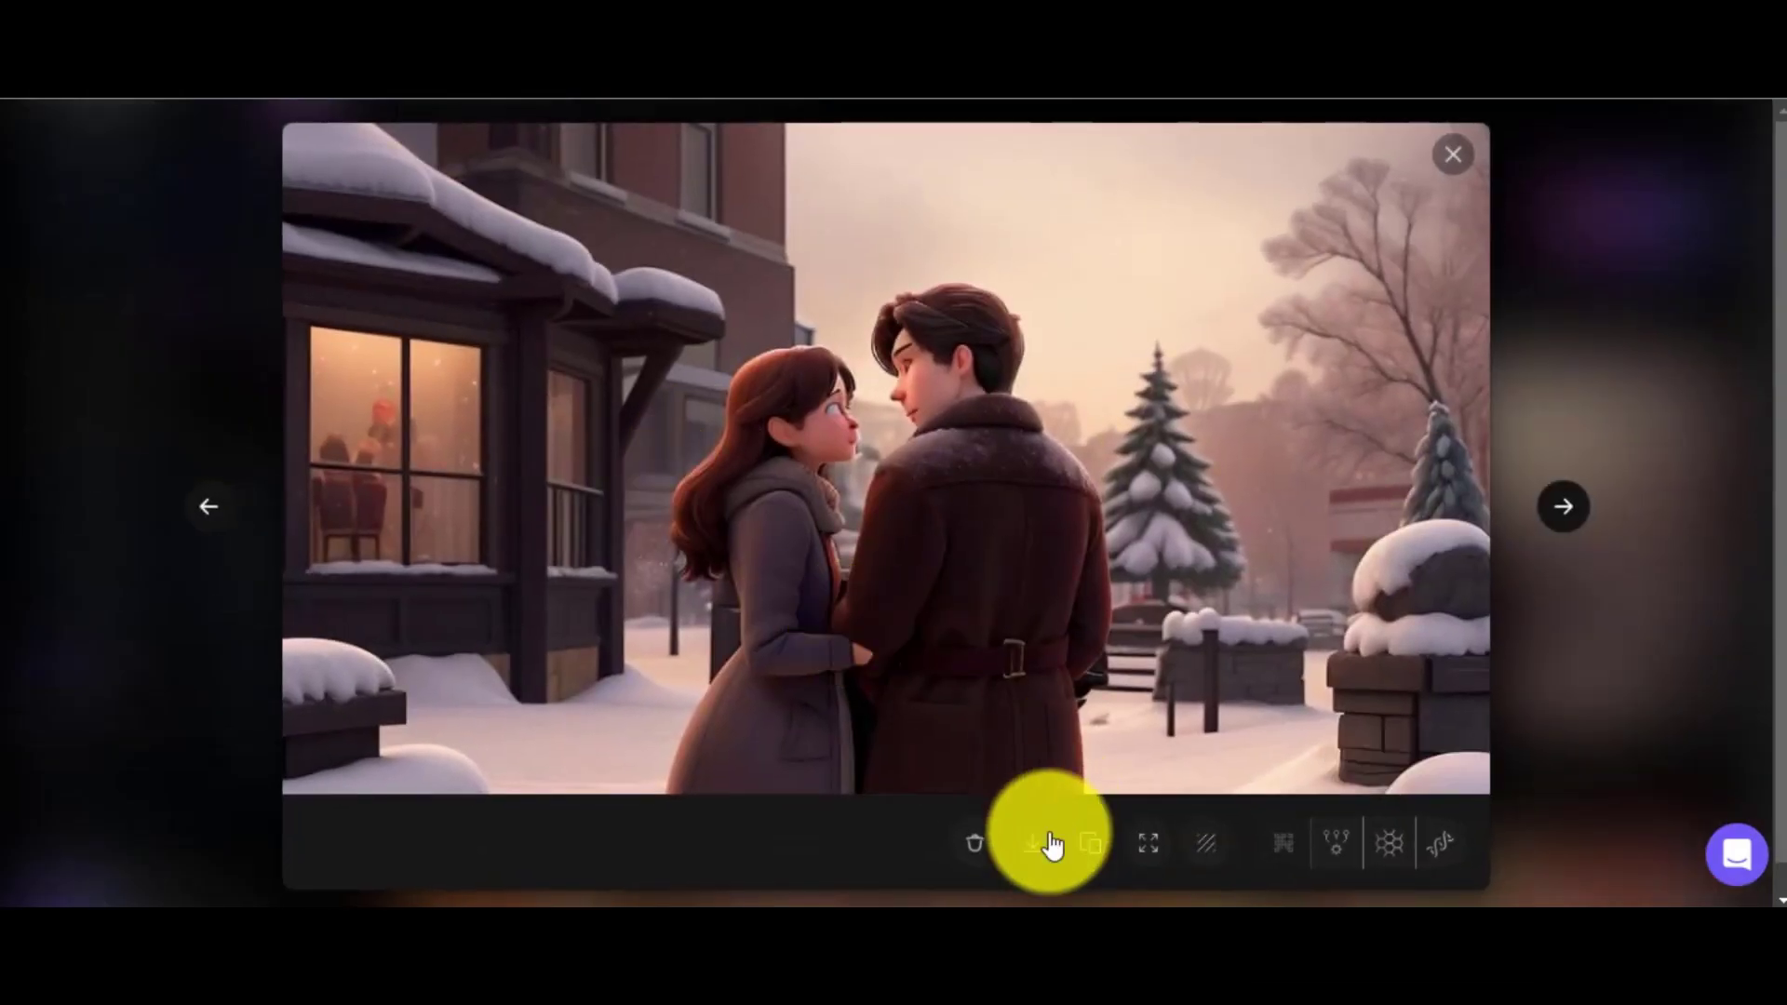
click(211, 508)
click(1665, 406)
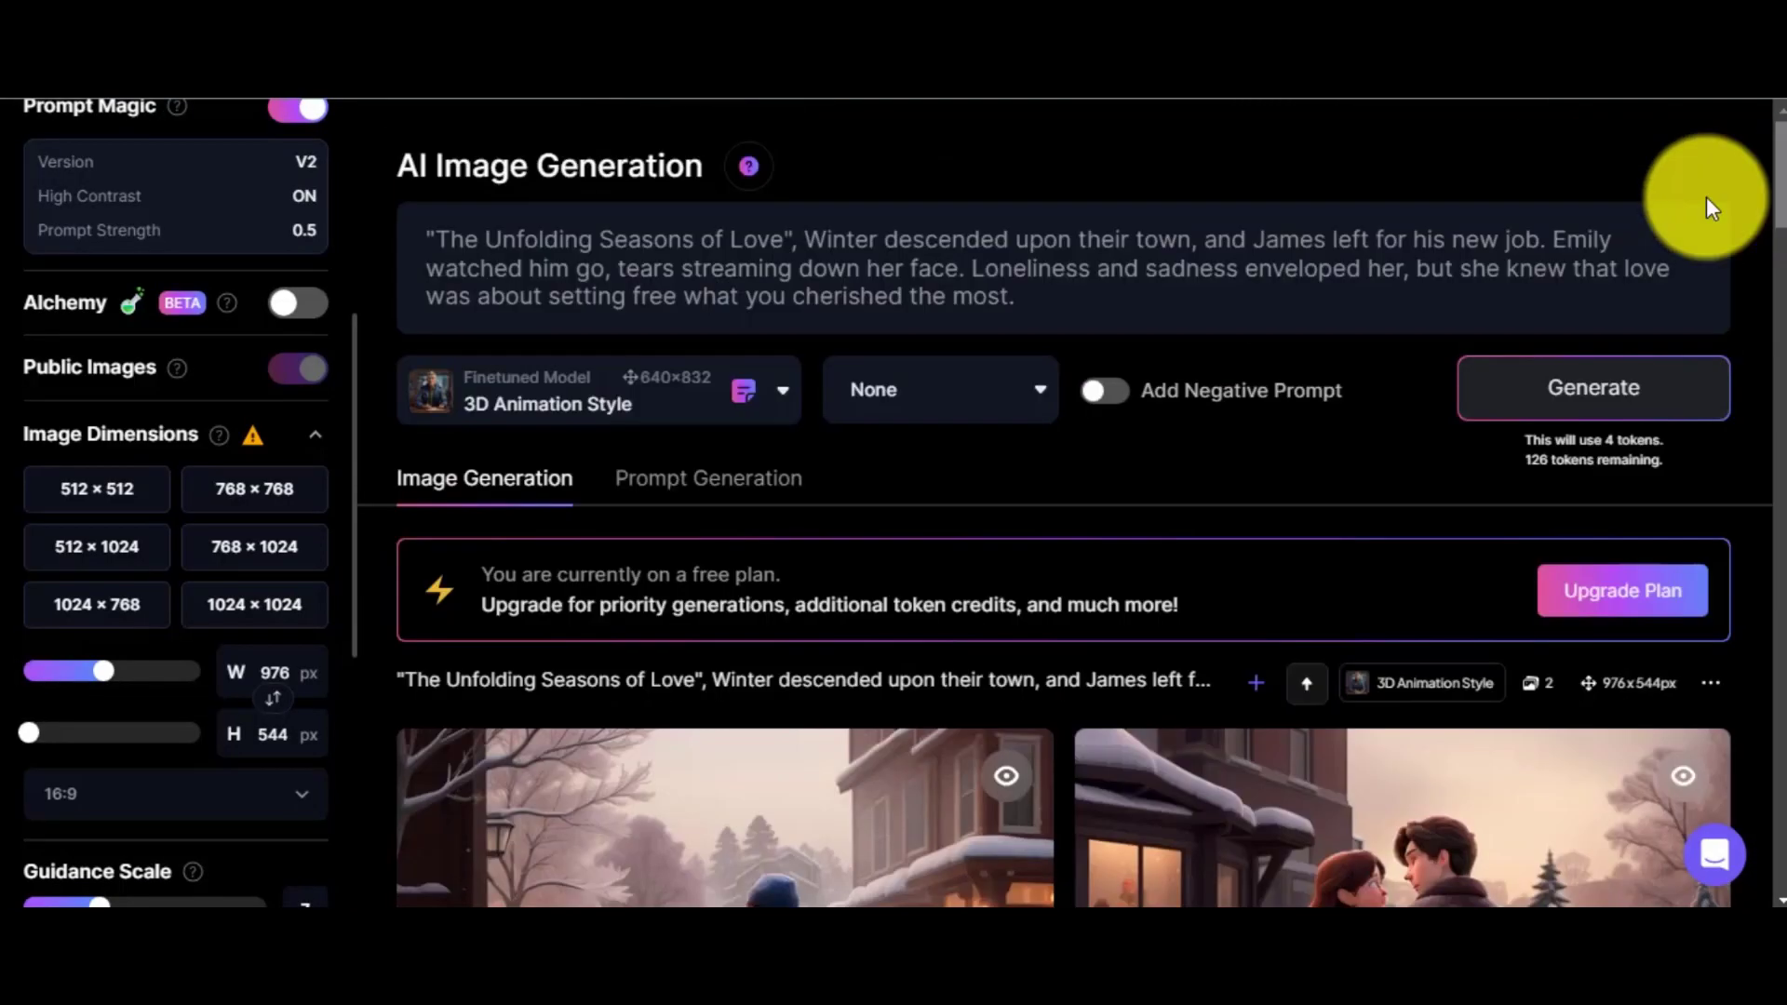
- Replace the winter paragraph in the prompt with the "Months passed, and the seasons changed once again" paragraph copied from the Notepad story
drag(800, 239, 1096, 303)
key(BackSpace)
key(alt+Tab)
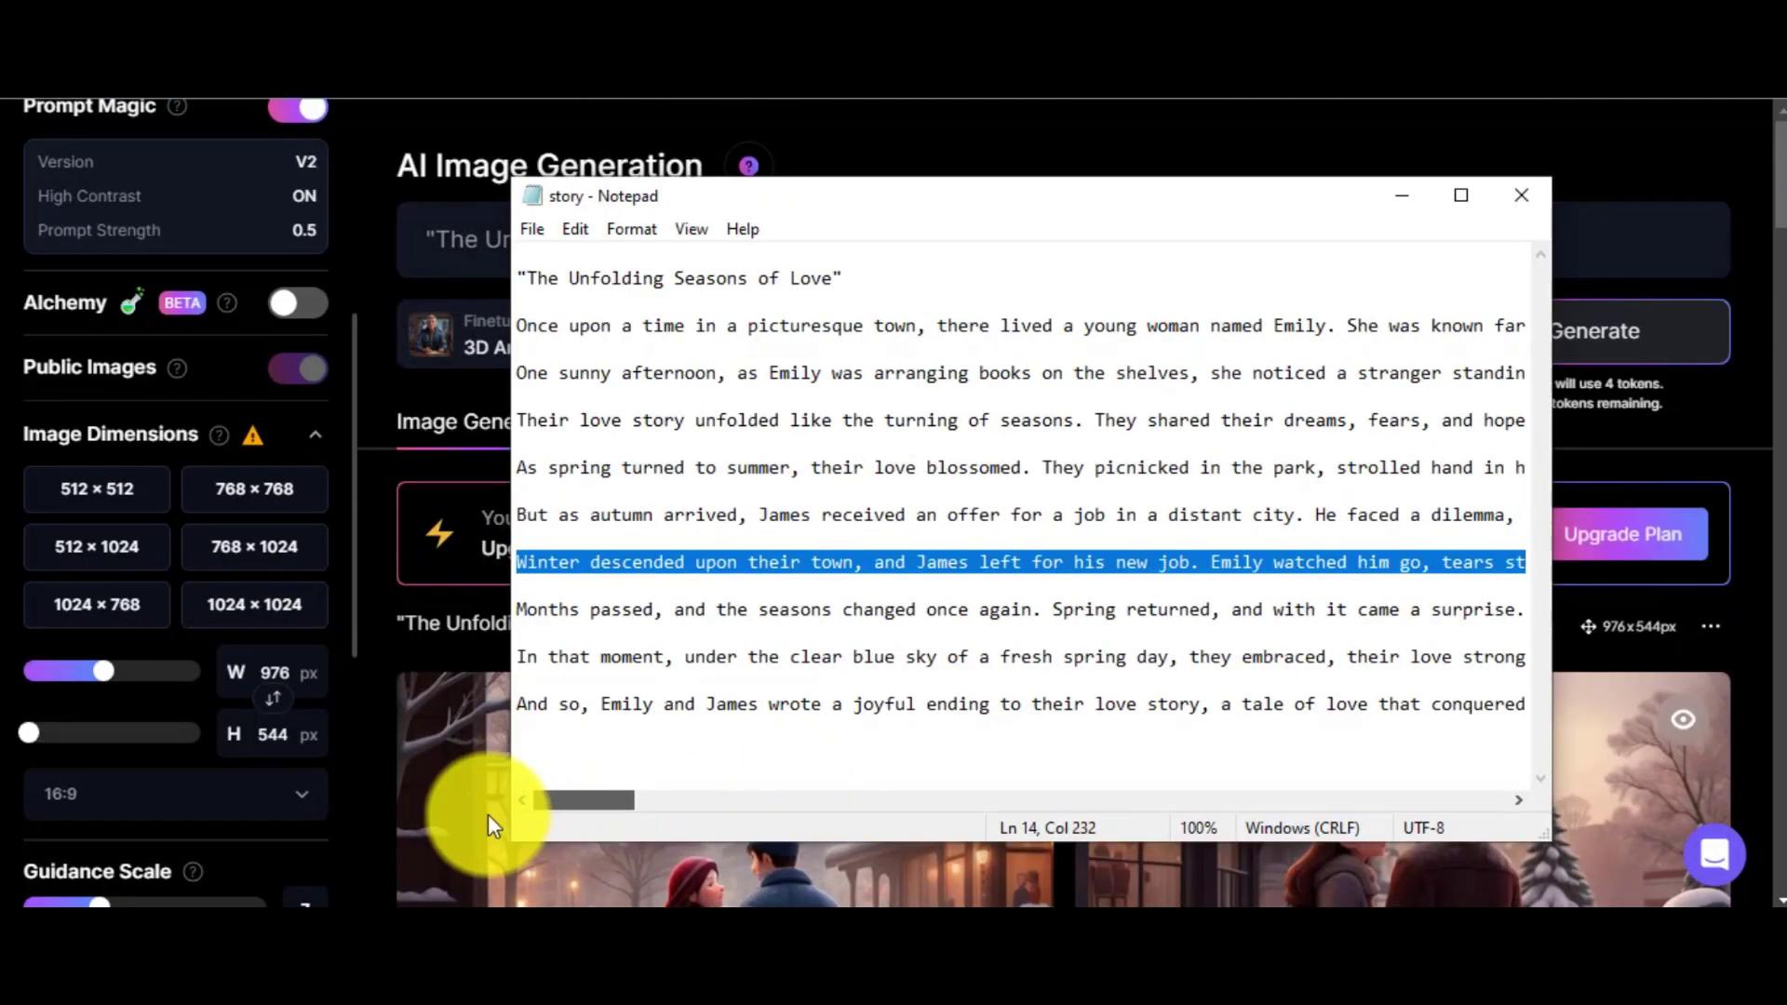
drag(519, 609, 1596, 618)
right_click(1175, 619)
click(1211, 303)
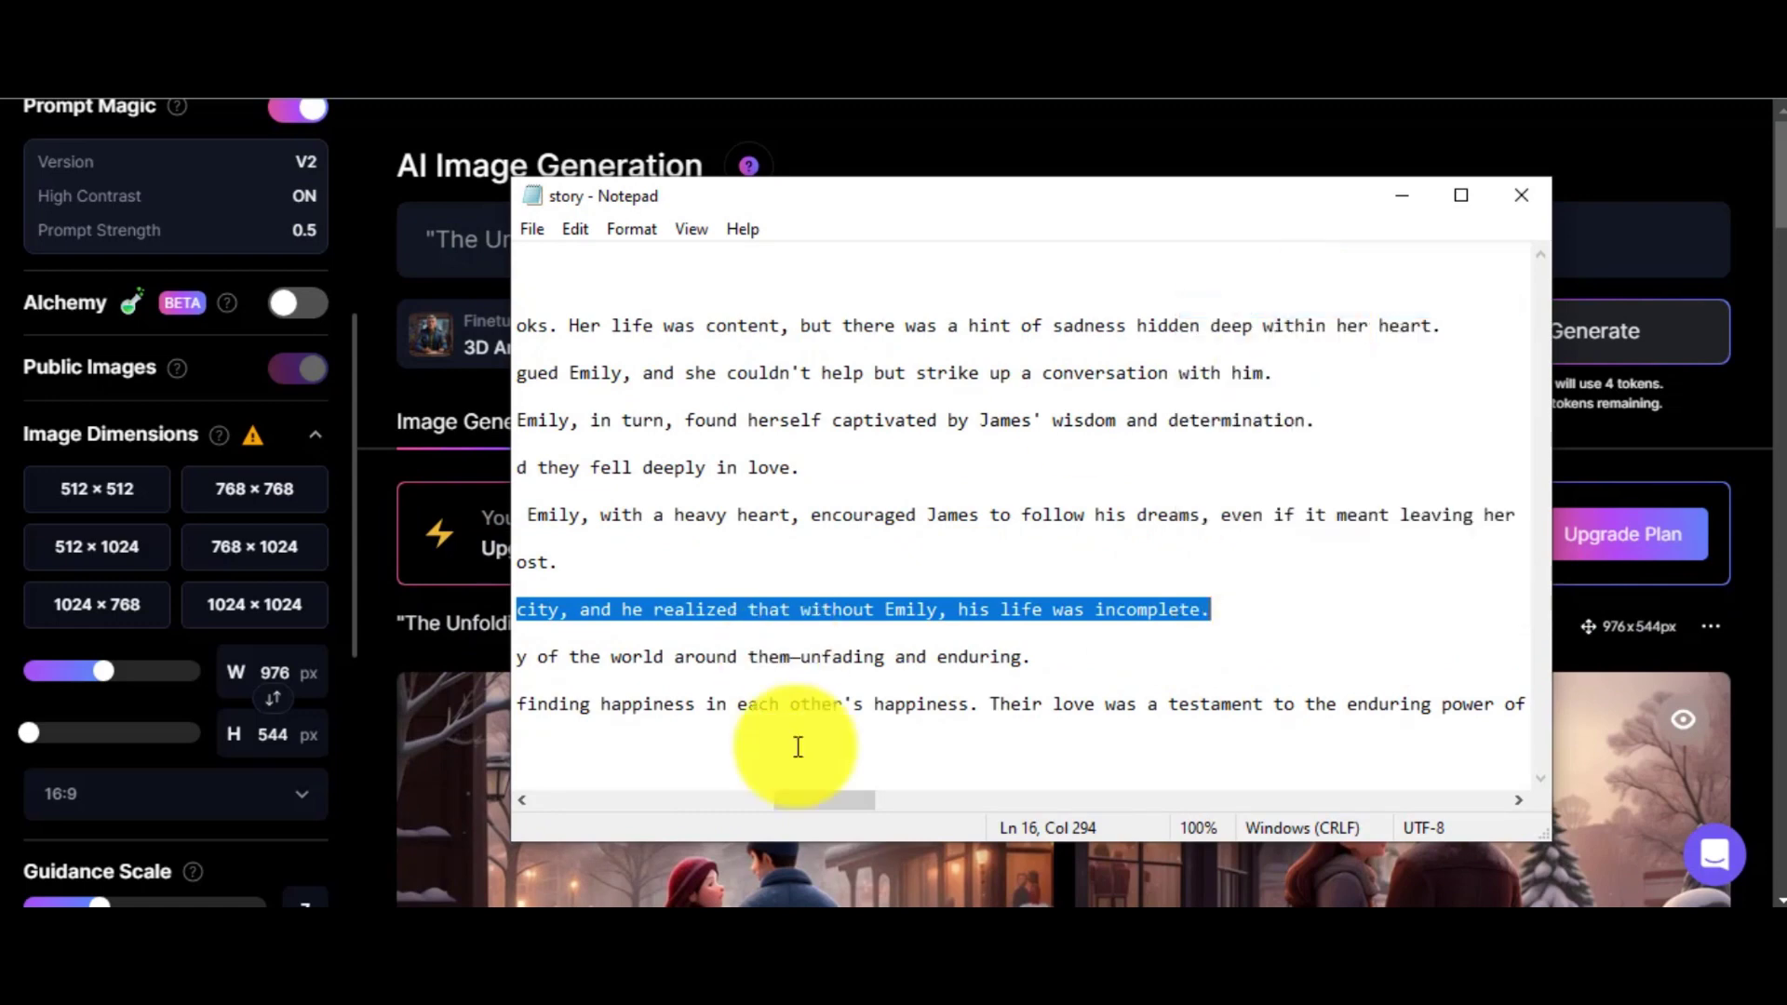
click(551, 799)
click(548, 800)
click(535, 704)
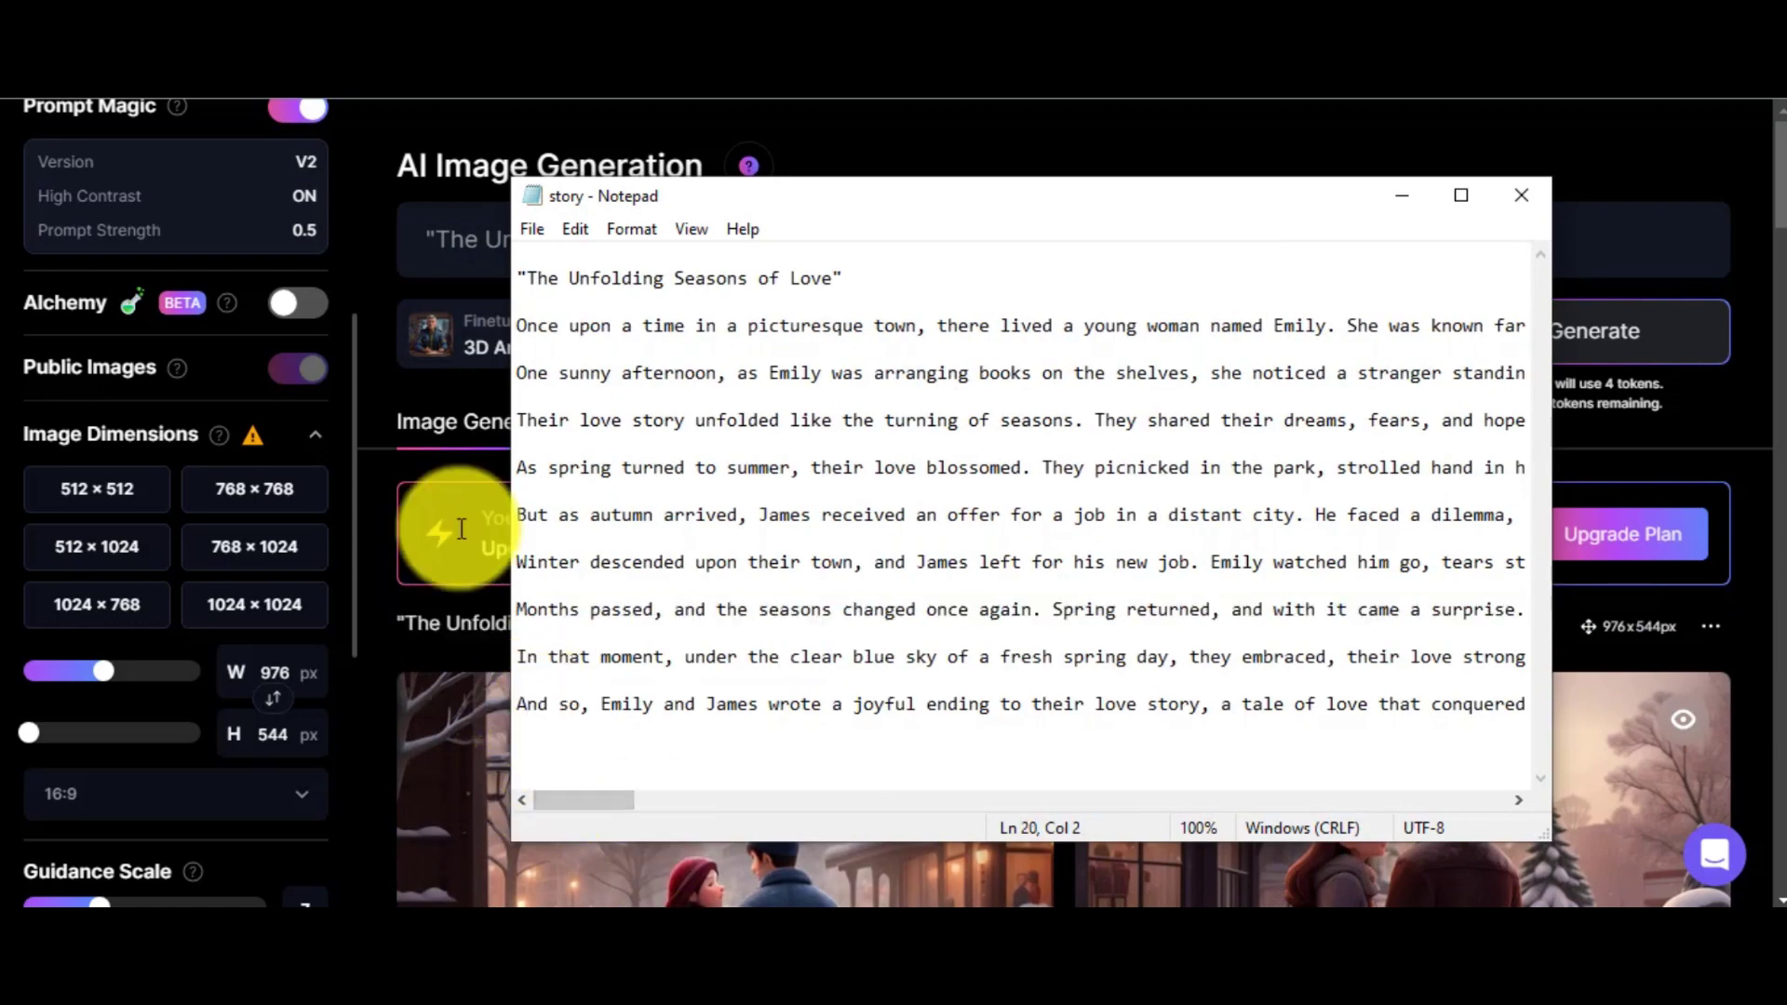
click(865, 239)
key(ctrl+v)
- Generate two images from the "Months passed" prompt and download the one of the couple holding a bouquet together
click(1508, 319)
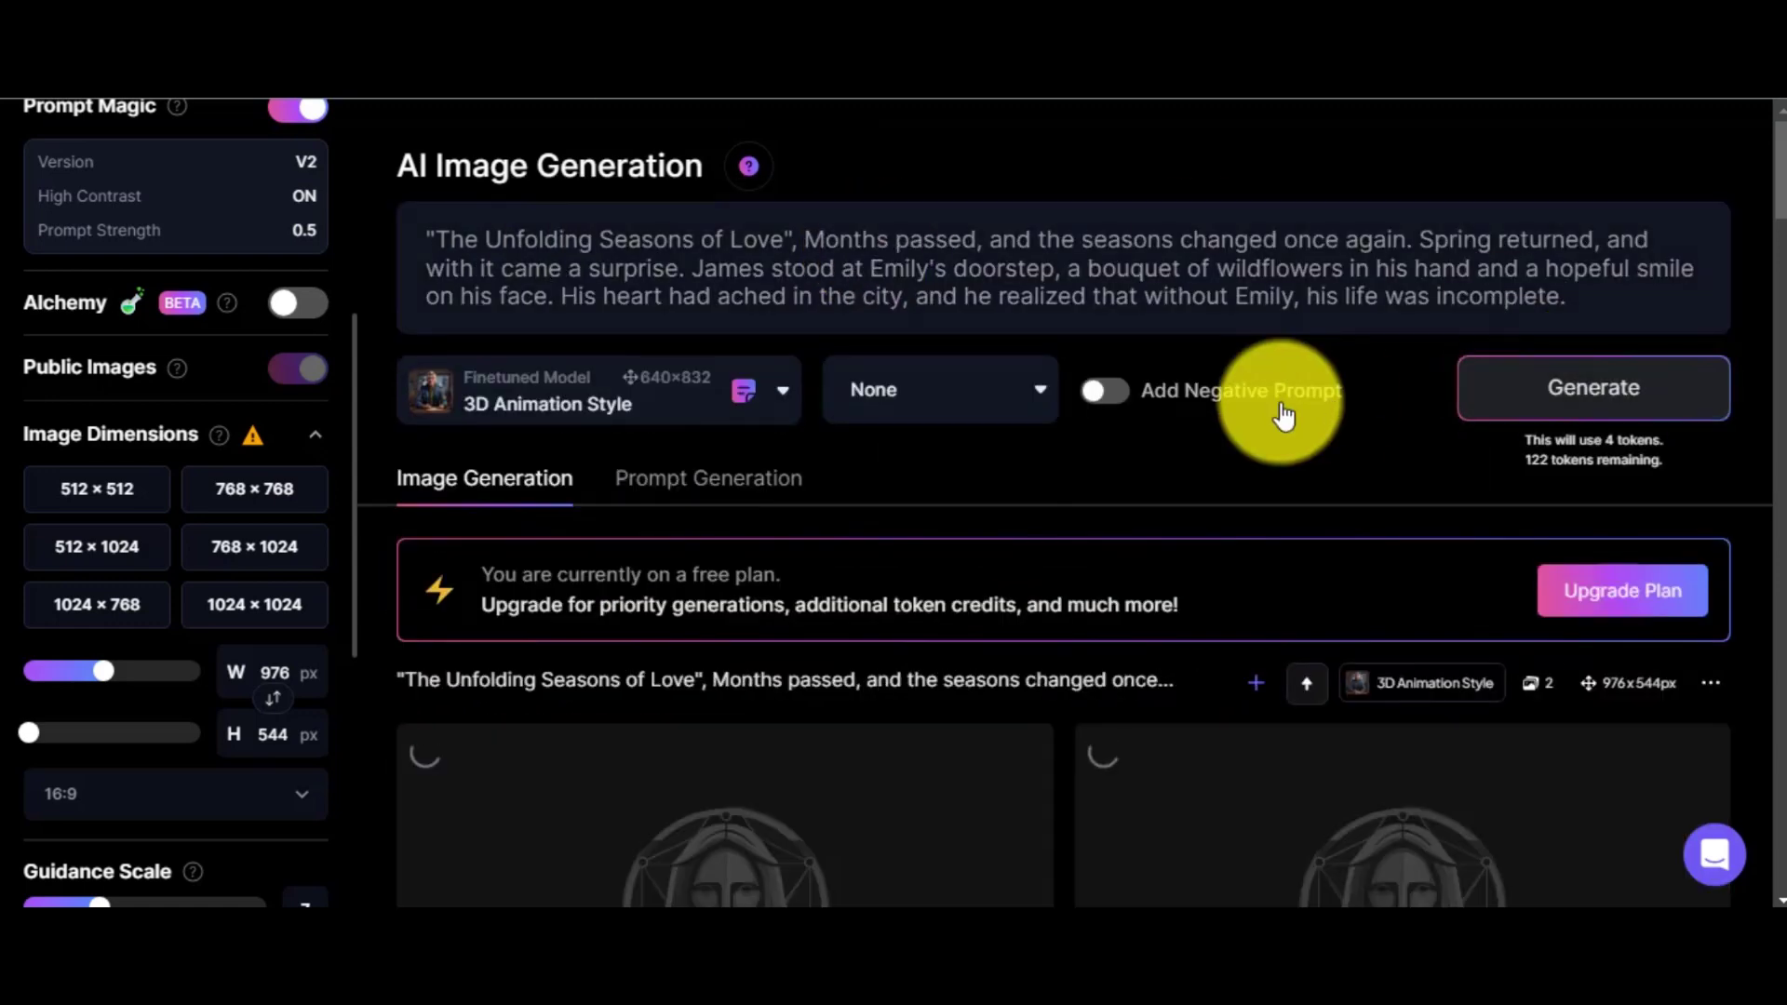
scroll(1773, 195, down, 1)
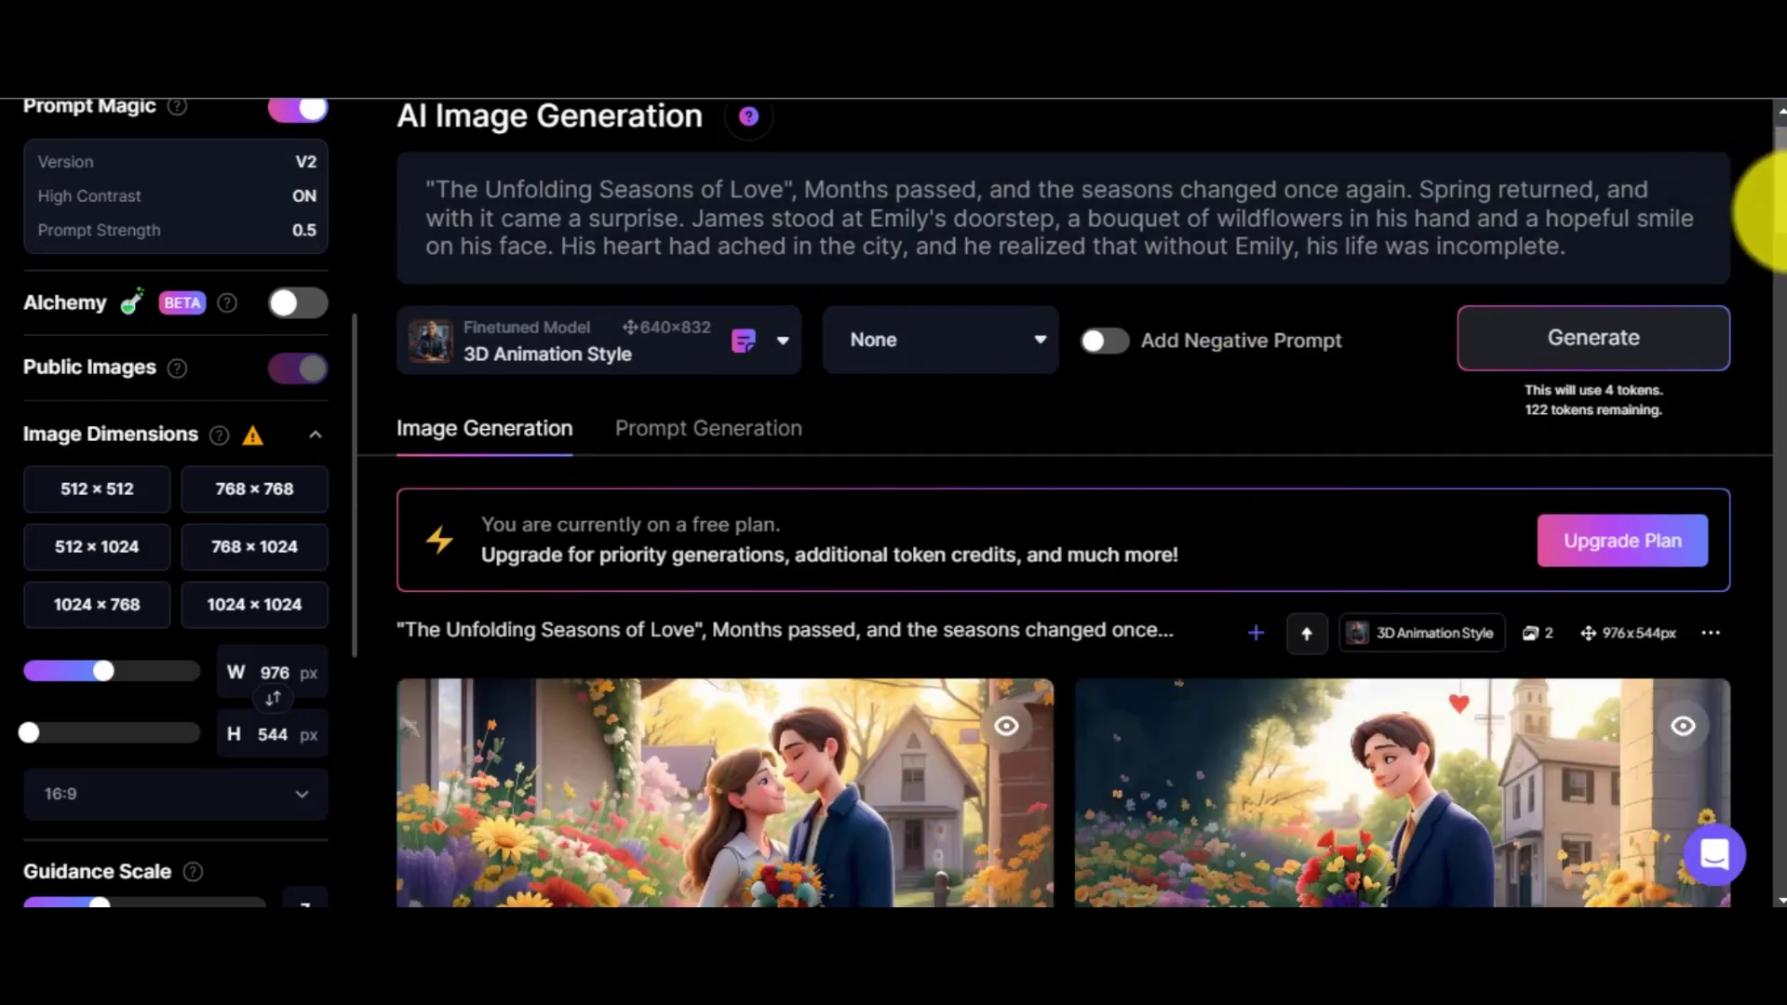
scroll(1754, 239, down, 3)
click(909, 458)
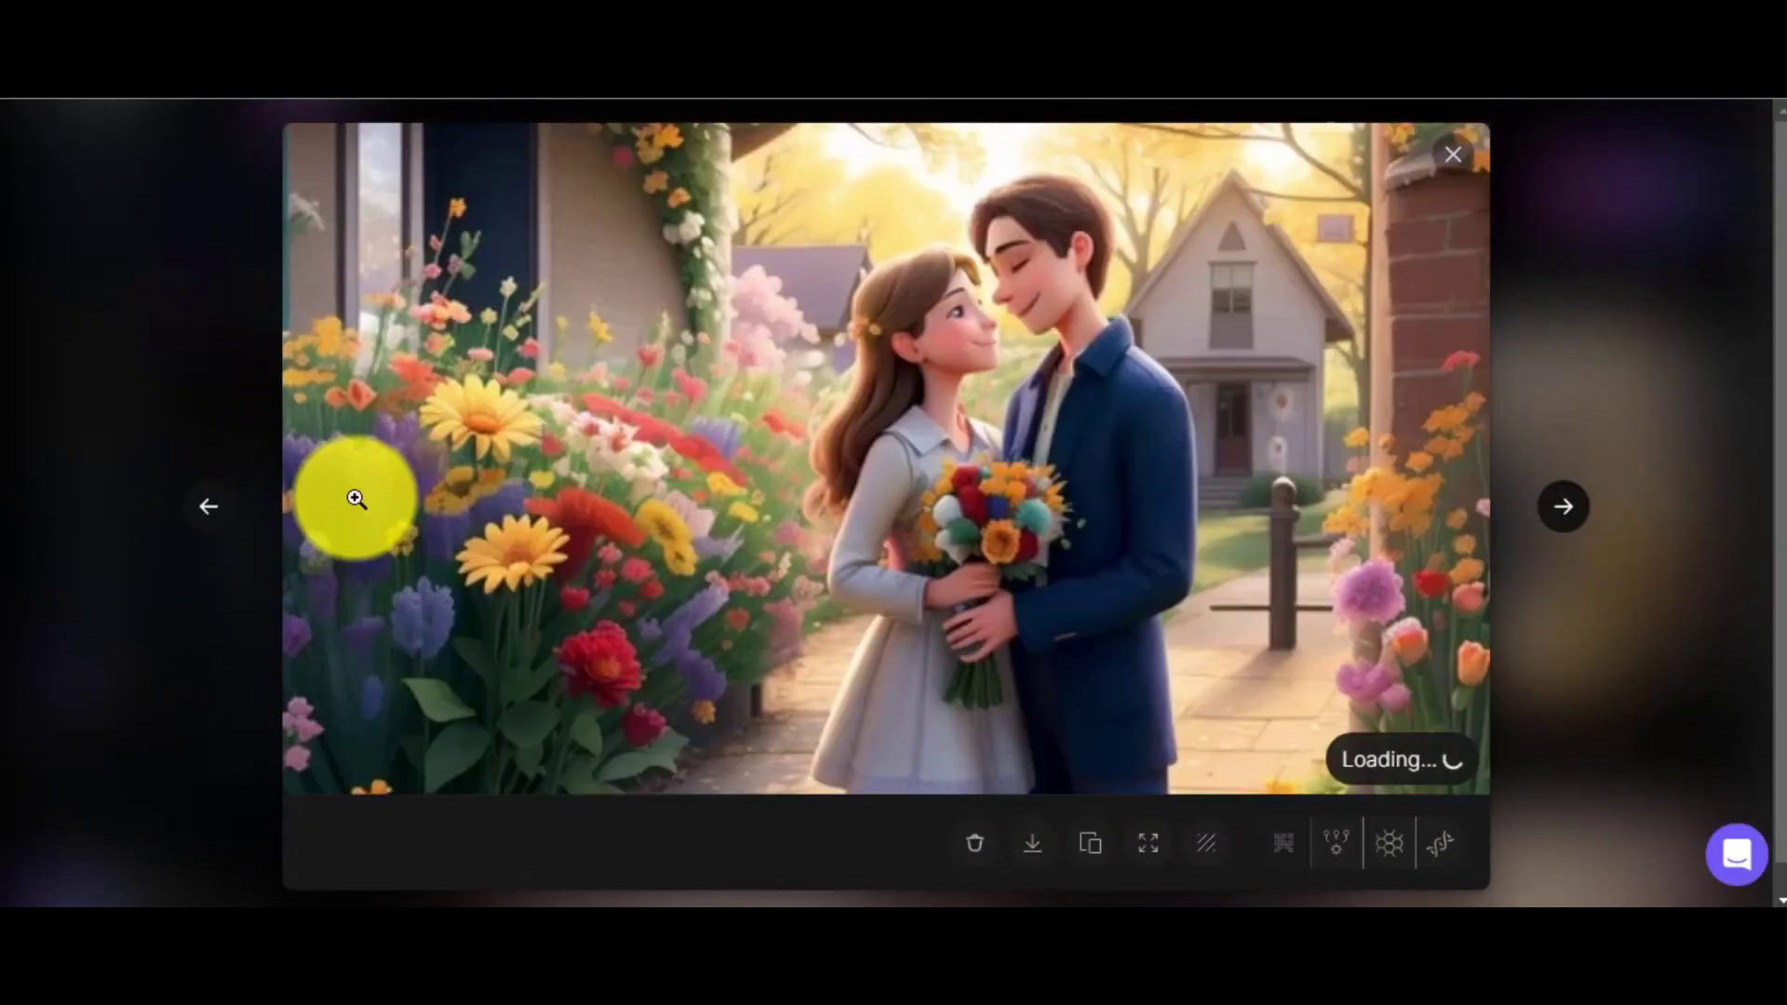
click(1033, 845)
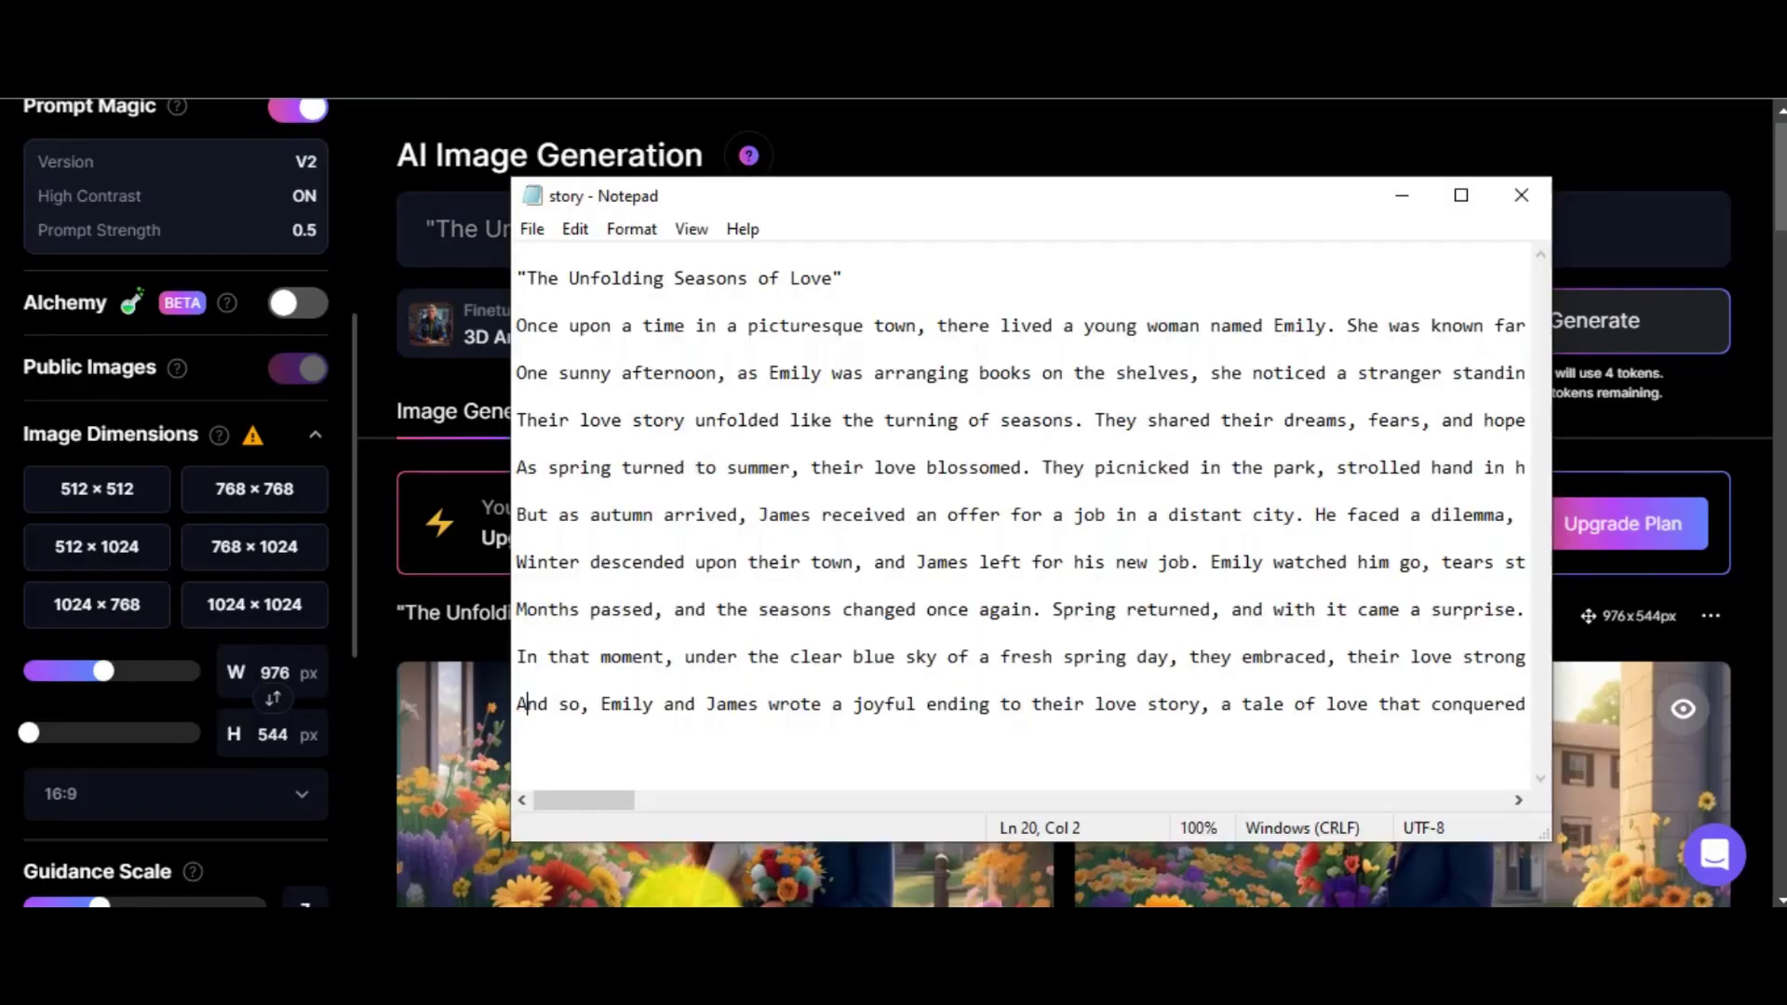
- Copy the story's final "And so" paragraph from Notepad and paste it after the title in the image prompt
drag(519, 715, 1740, 715)
key(ctrl+c)
key(alt+Tab)
click(797, 220)
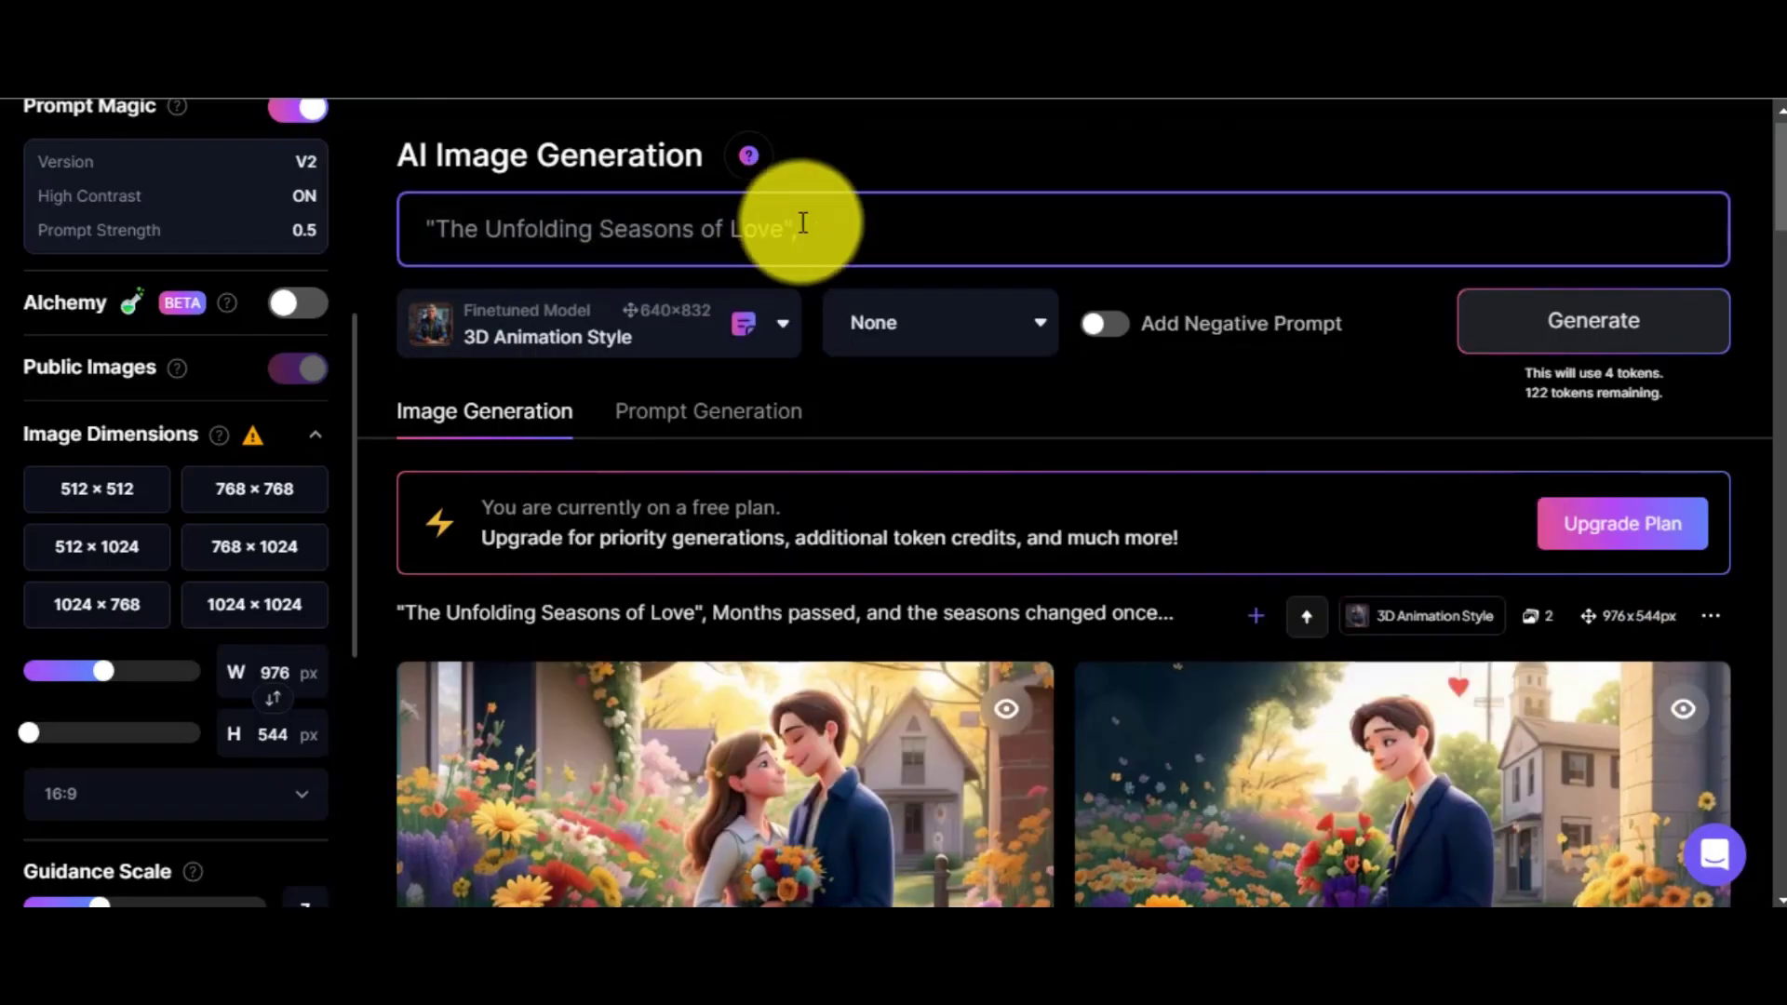
key(ctrl+v)
- Generate two images from the final-paragraph prompt and download the one of the couple embracing among floating hearts
click(1582, 321)
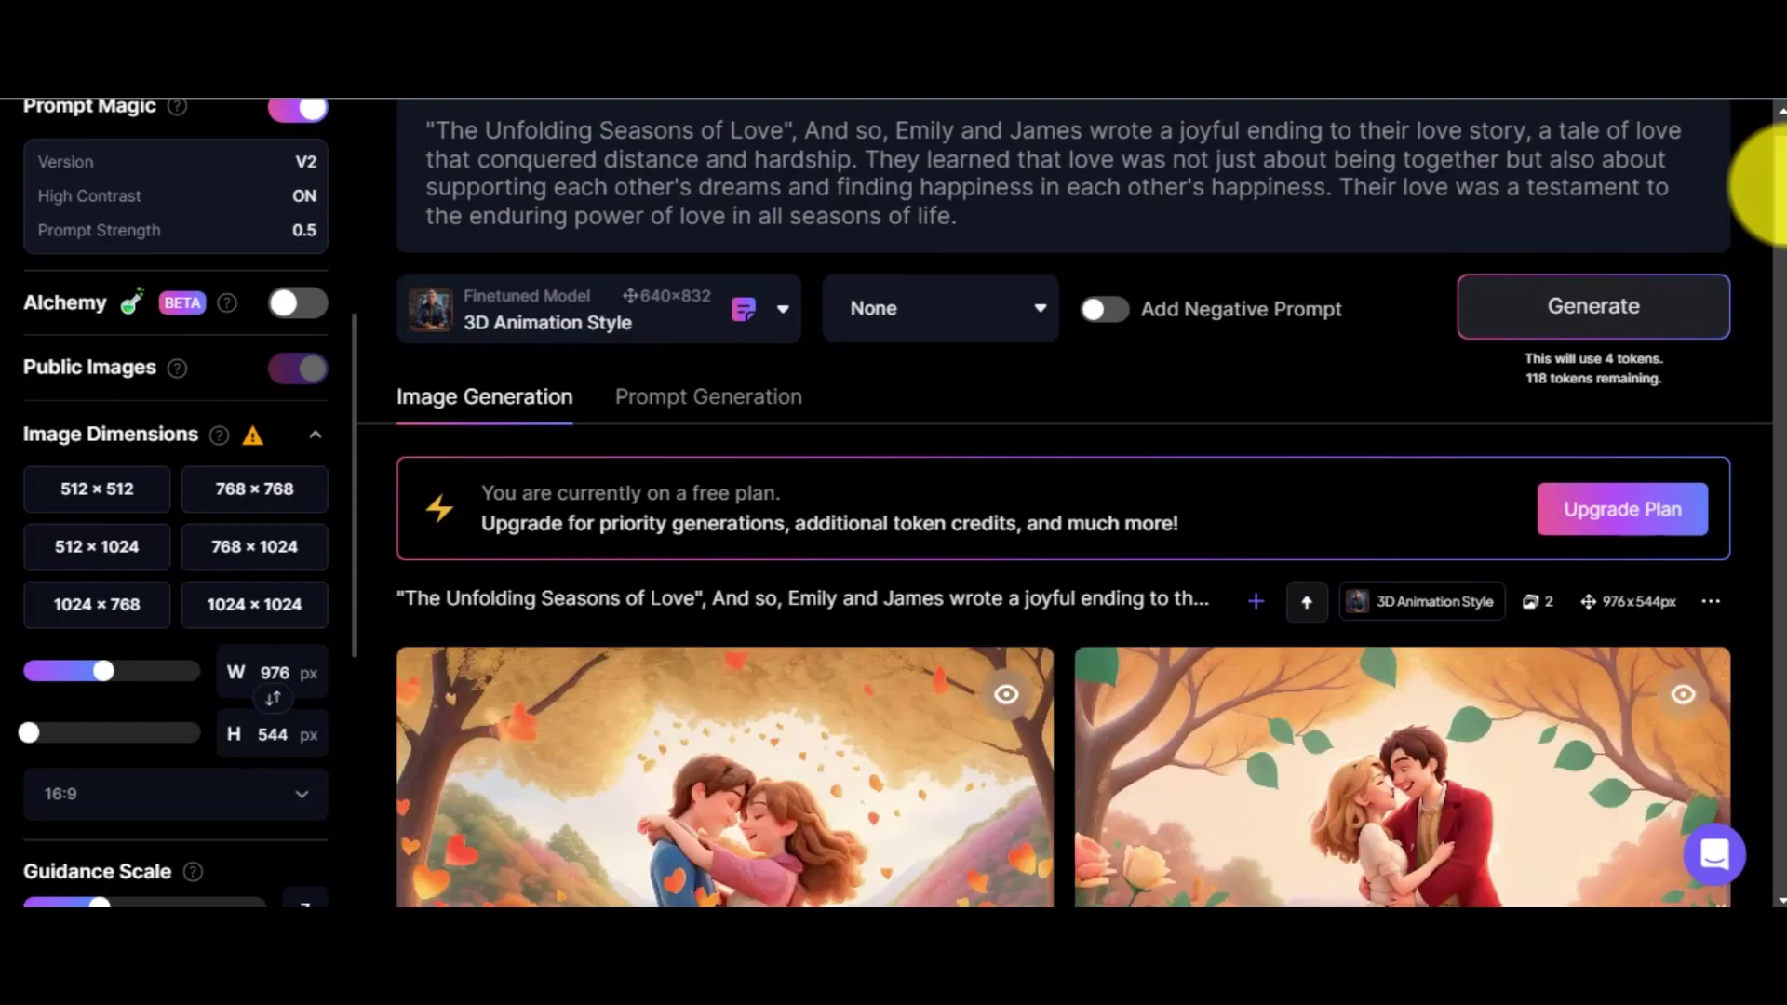
scroll(1768, 187, down, 3)
click(957, 567)
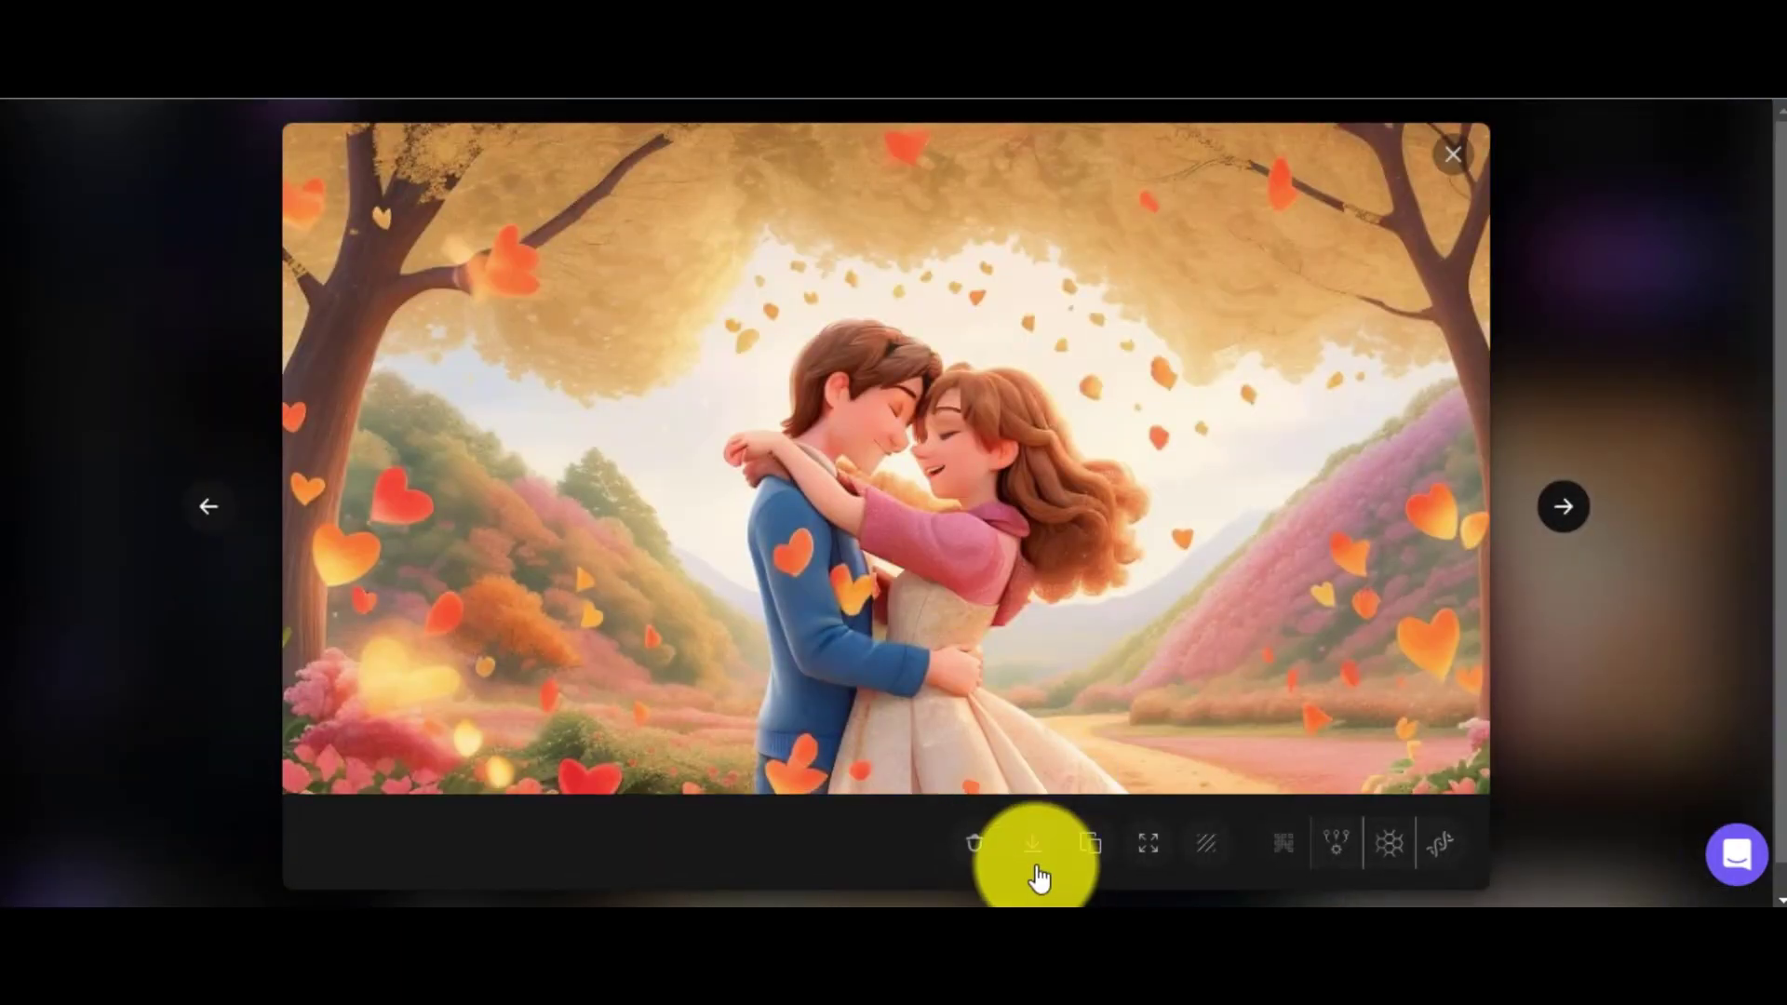
click(1032, 844)
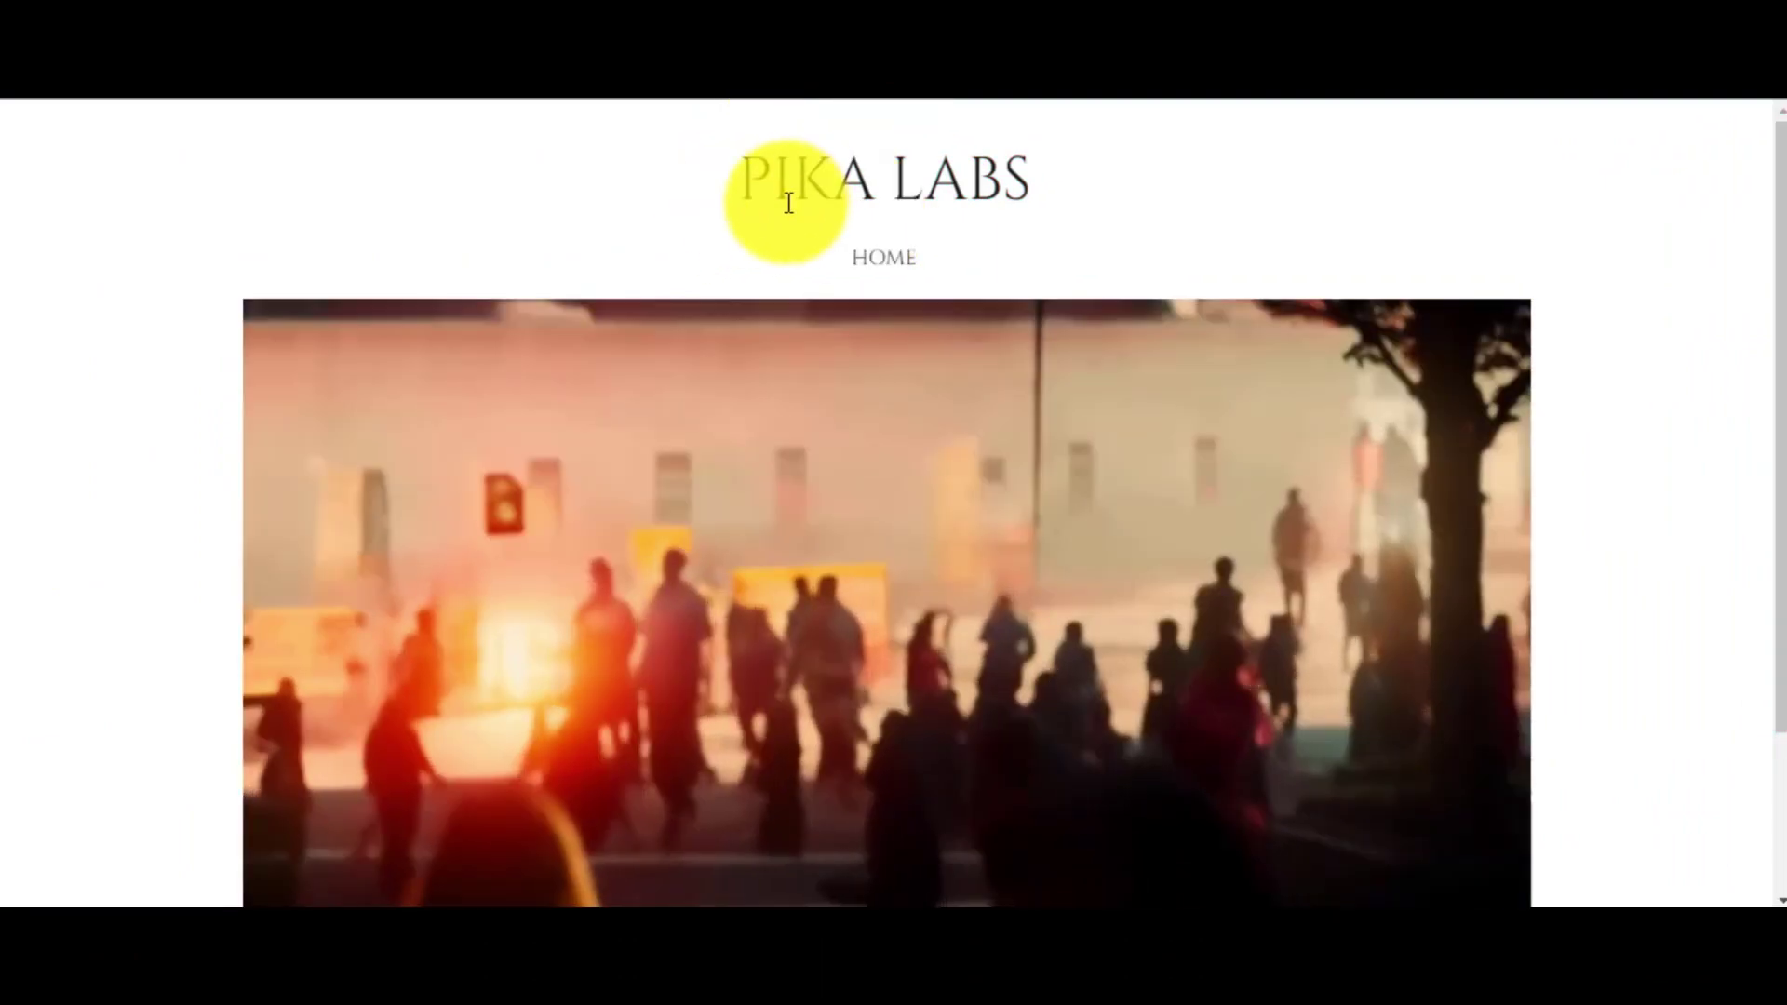
- Join the beta from the Pika Labs website and accept the invite to the Pika server on Discord
drag(1773, 288, 1774, 540)
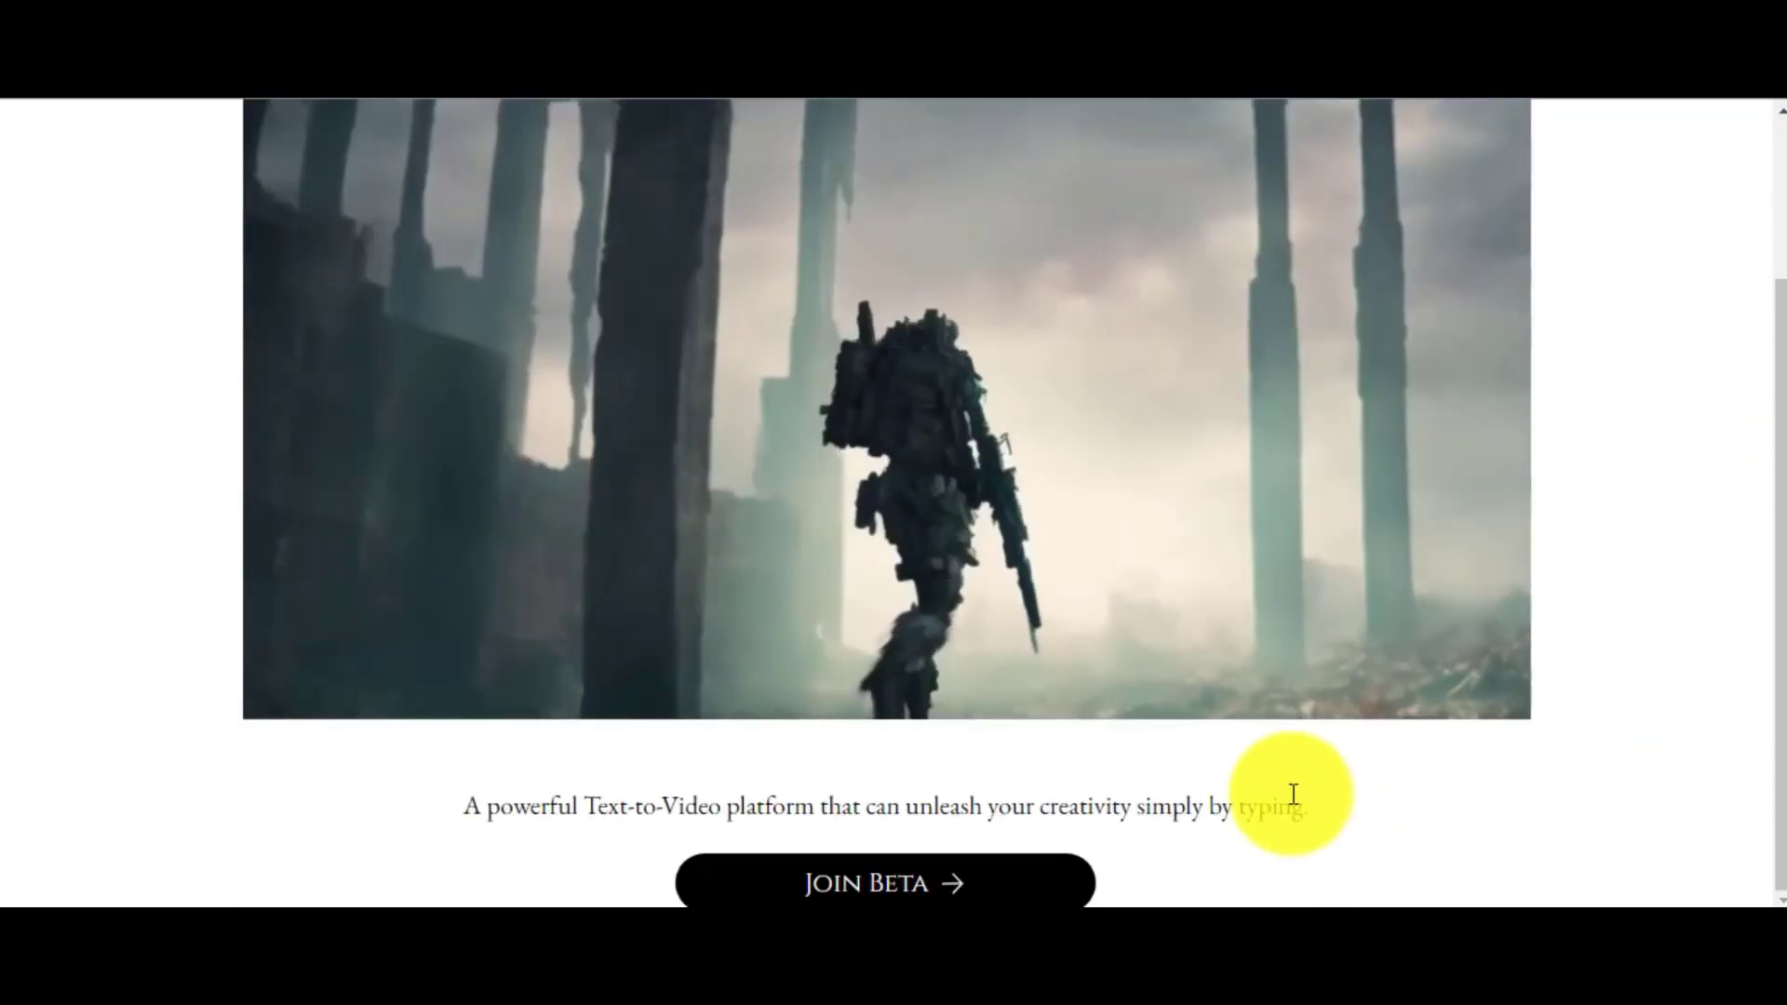
click(881, 886)
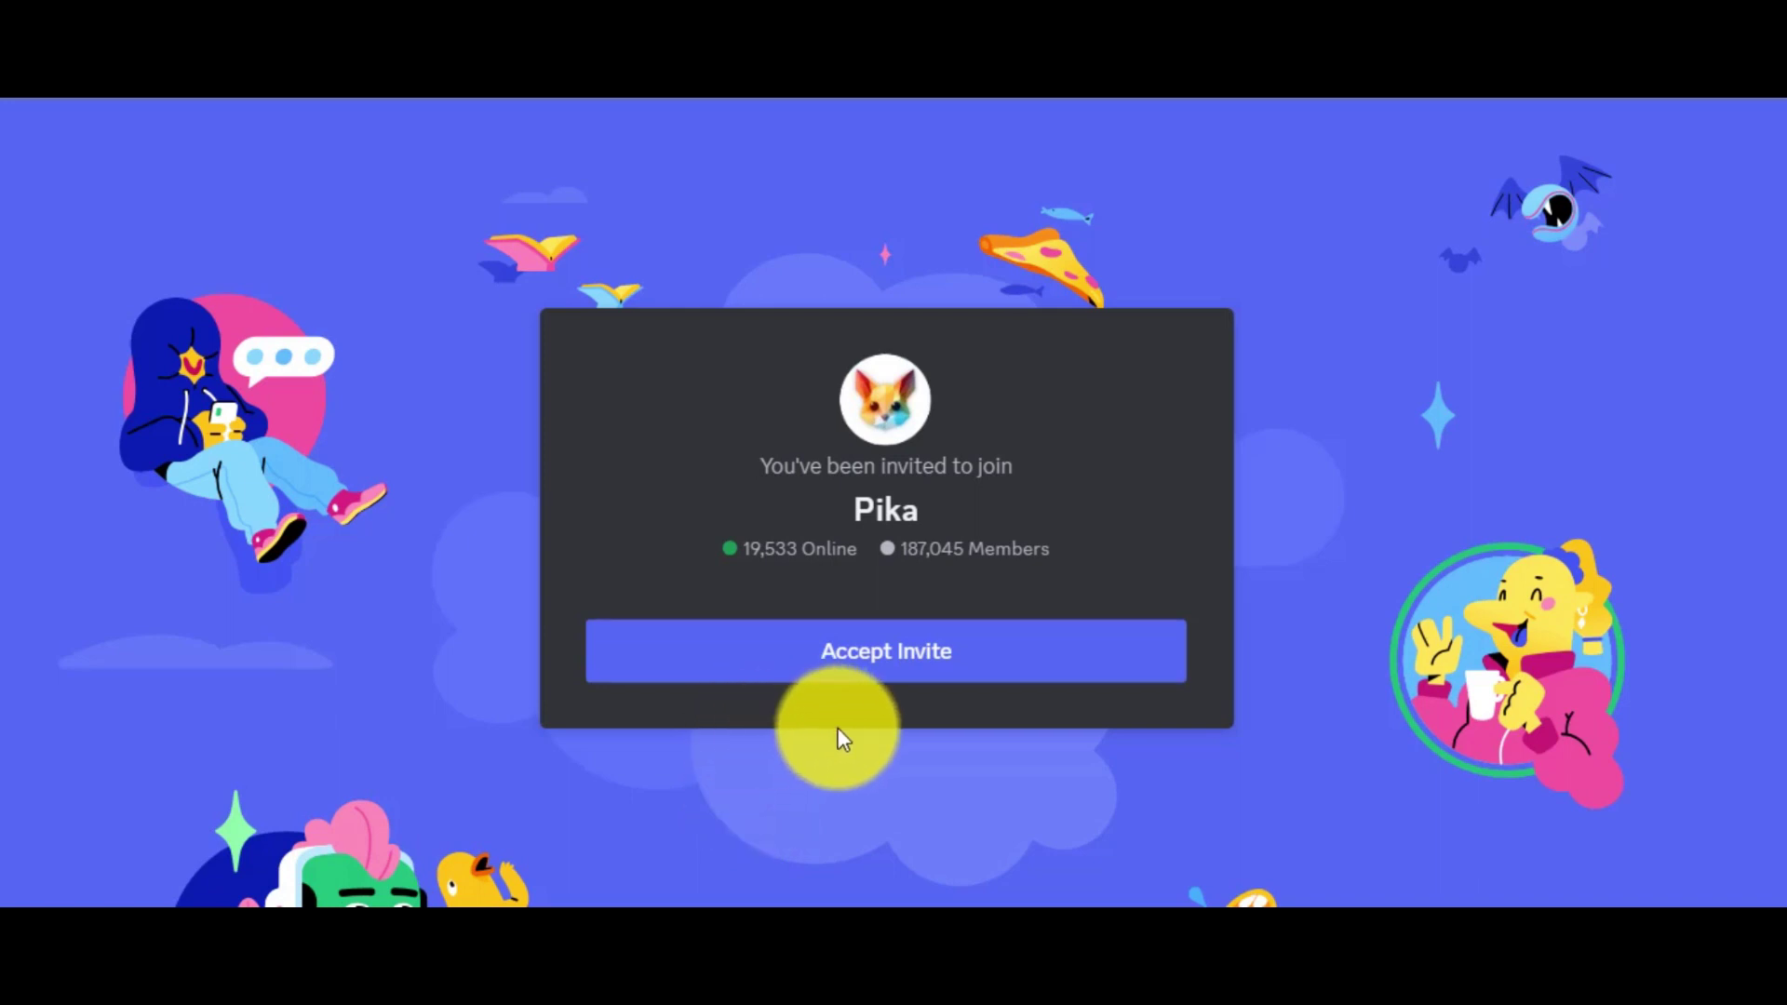
click(871, 653)
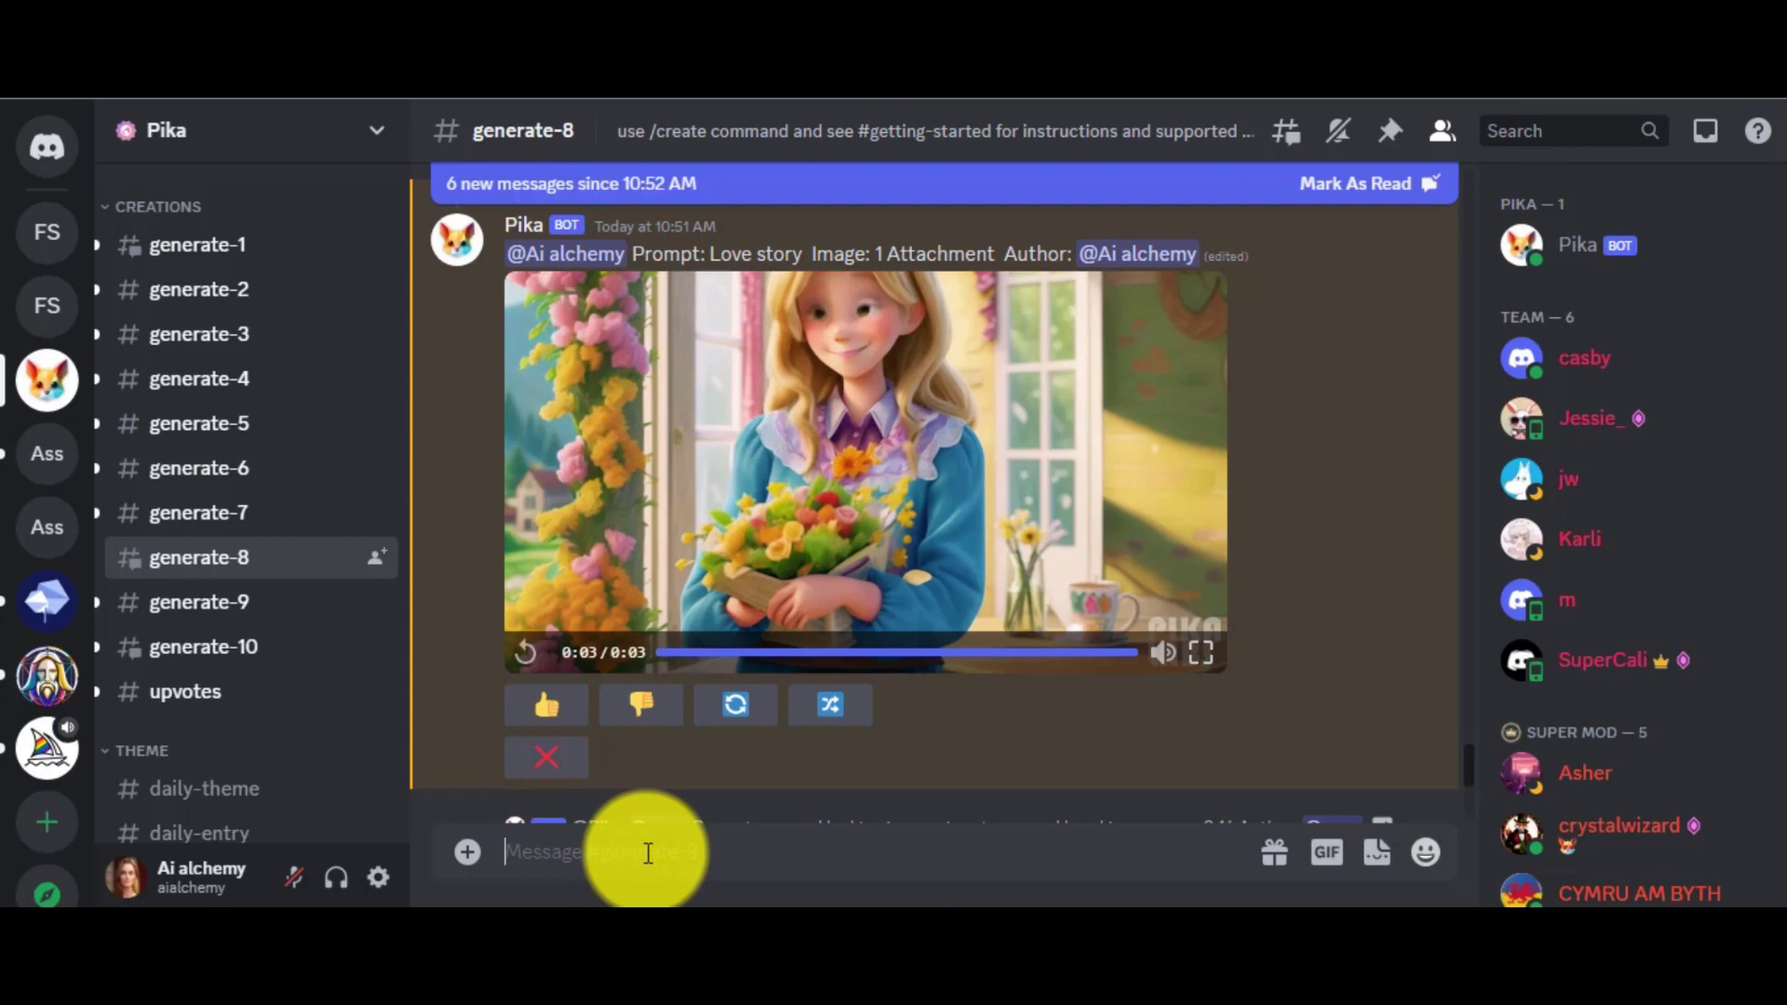
- Use Pika's /create command with the prompt "Love story" and image 2.jpg to generate a video
text(/cre)
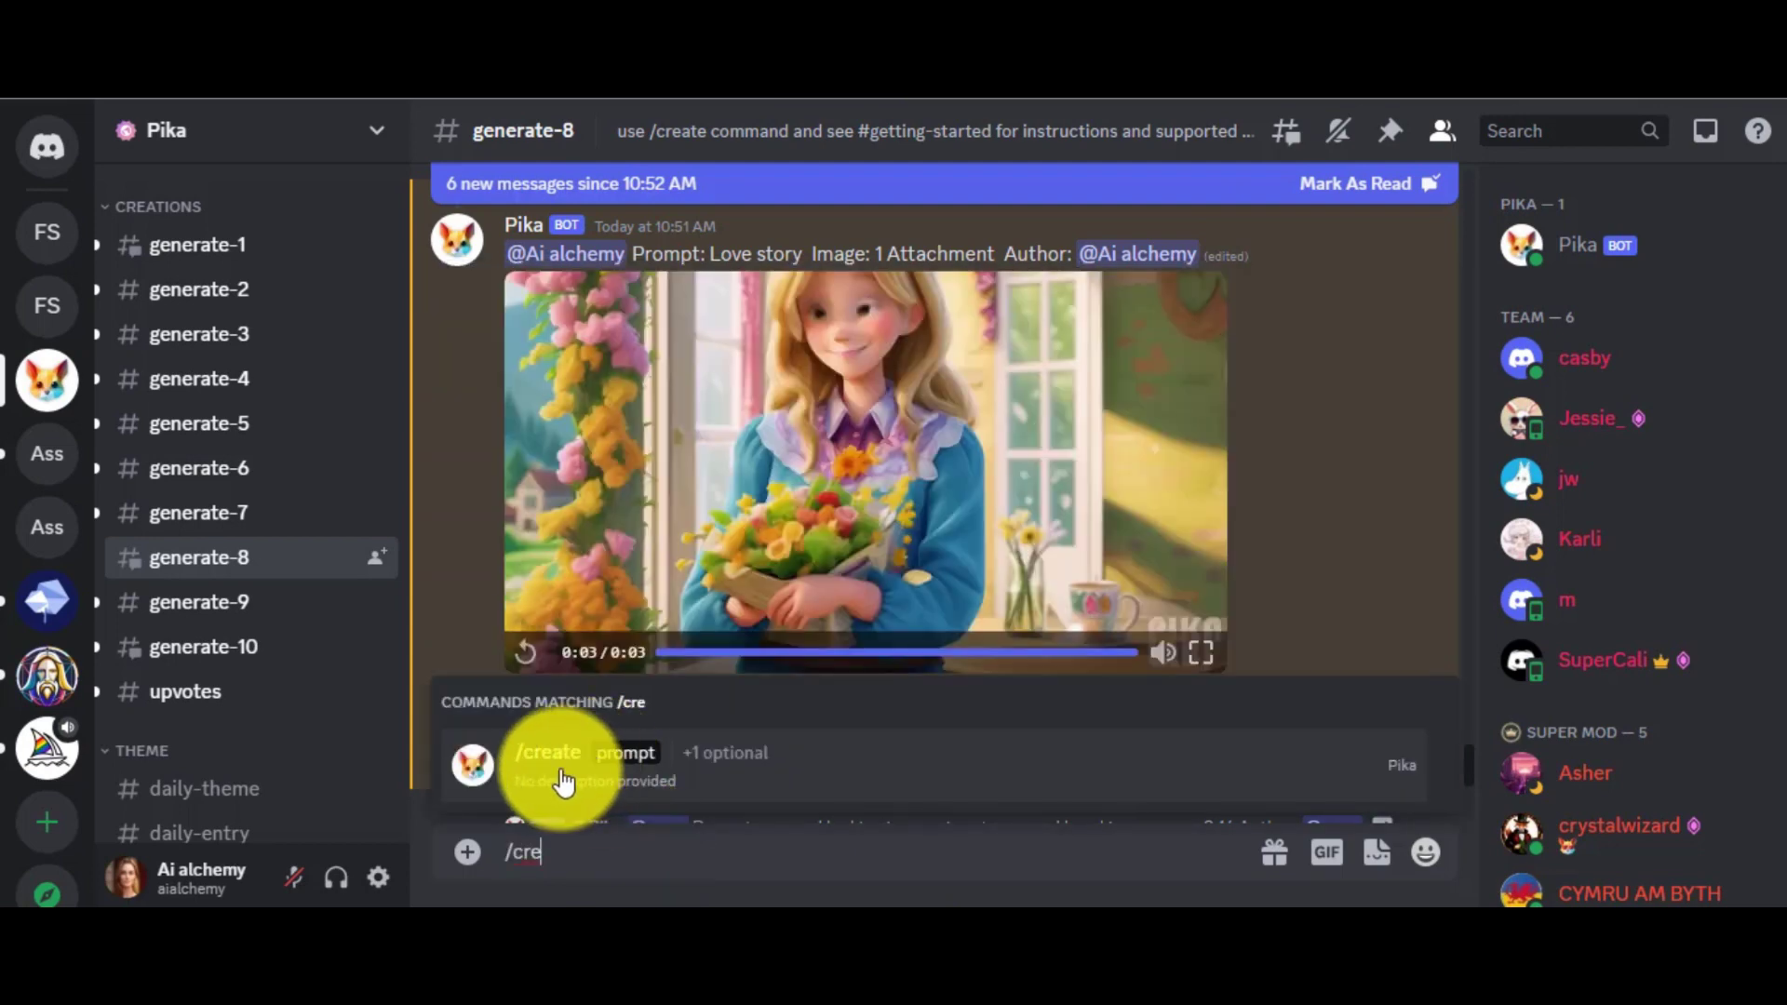
click(564, 780)
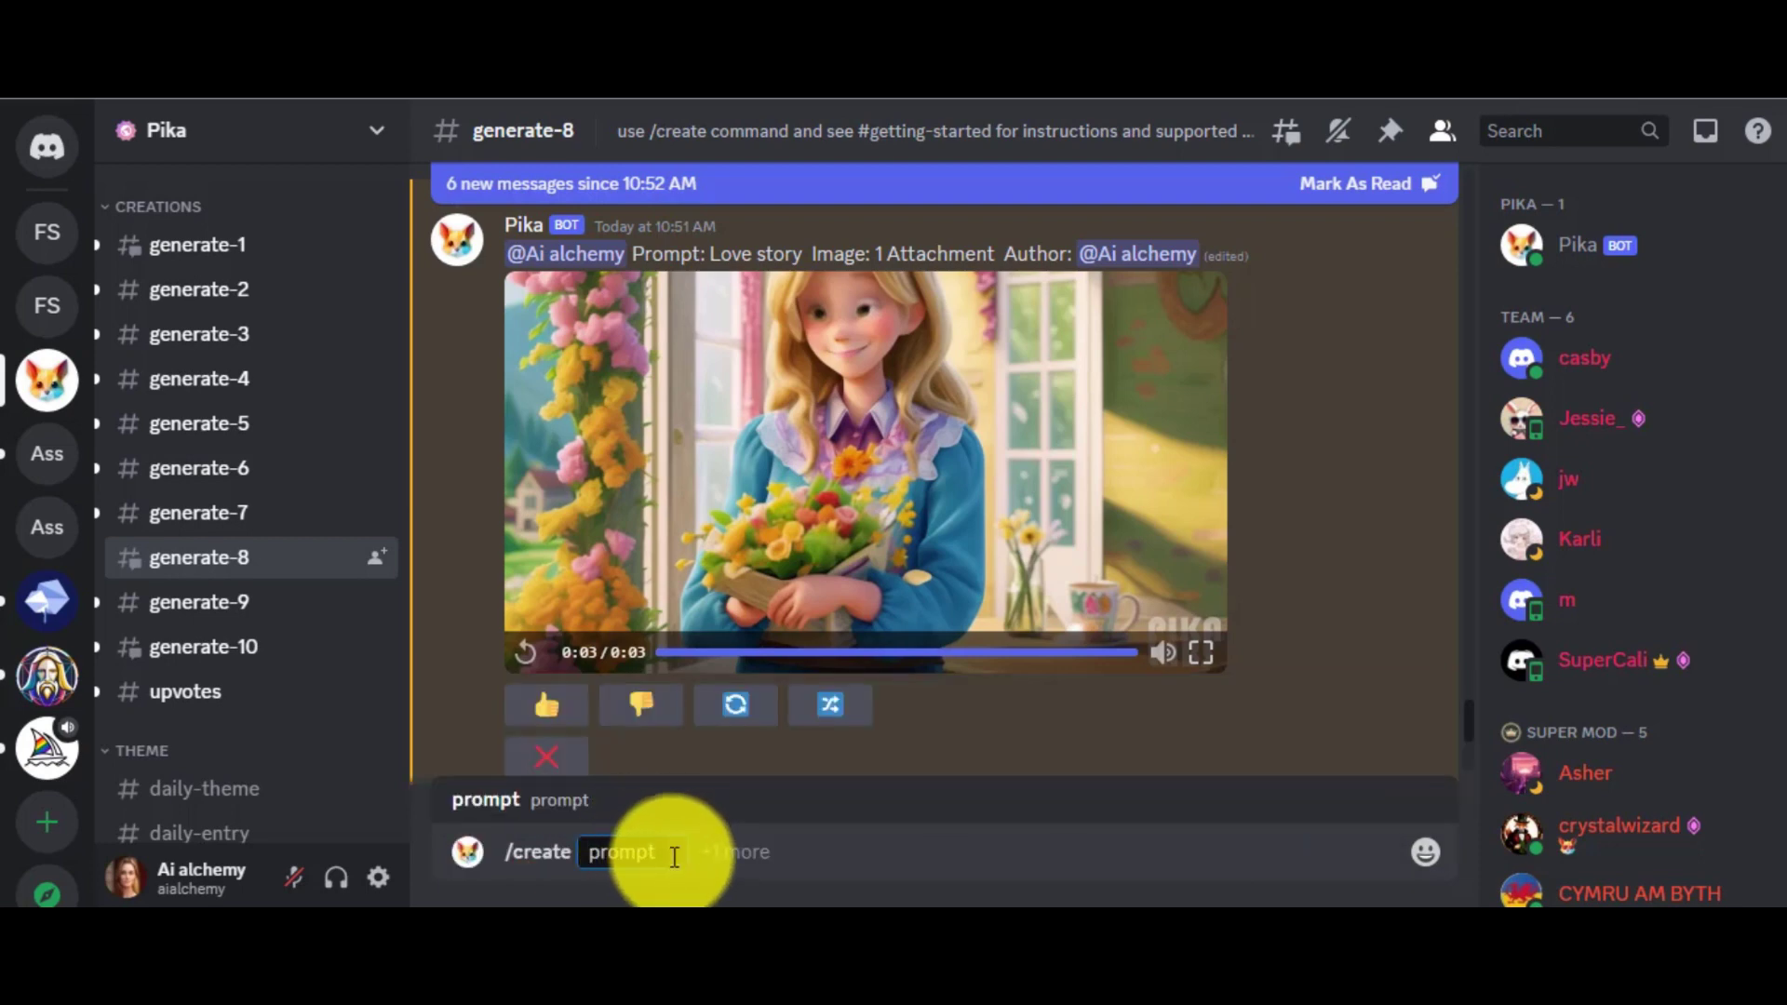
click(718, 852)
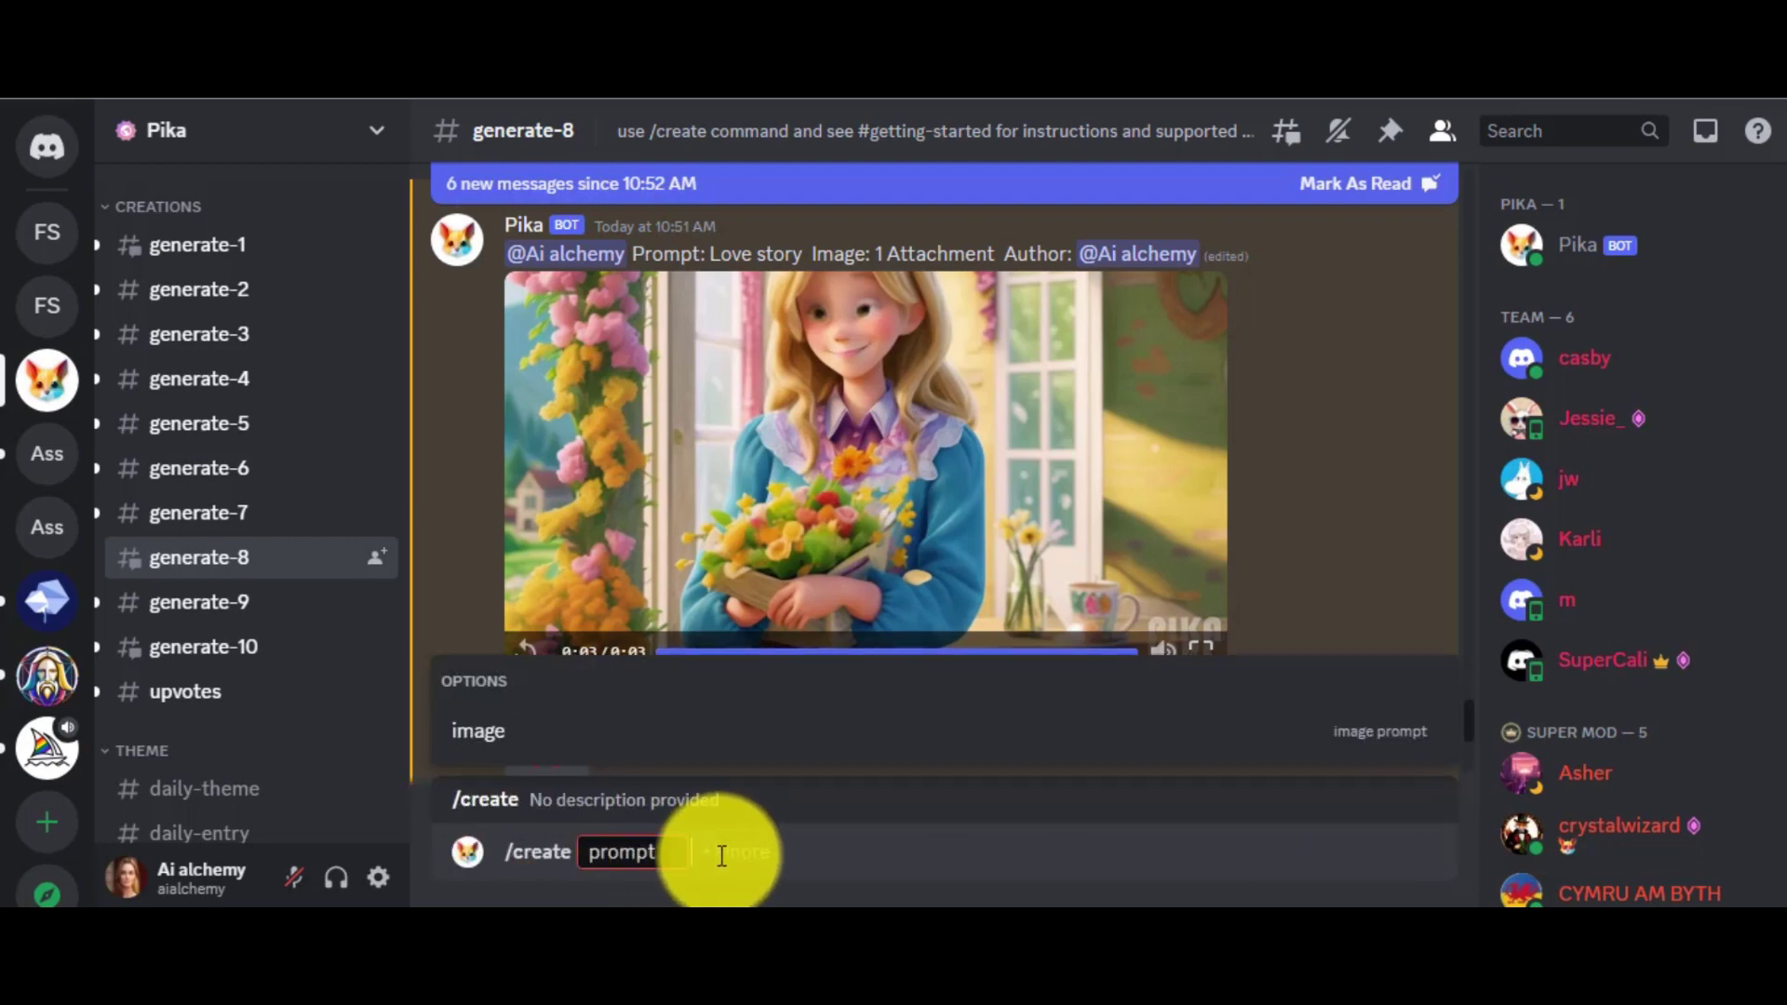
click(546, 726)
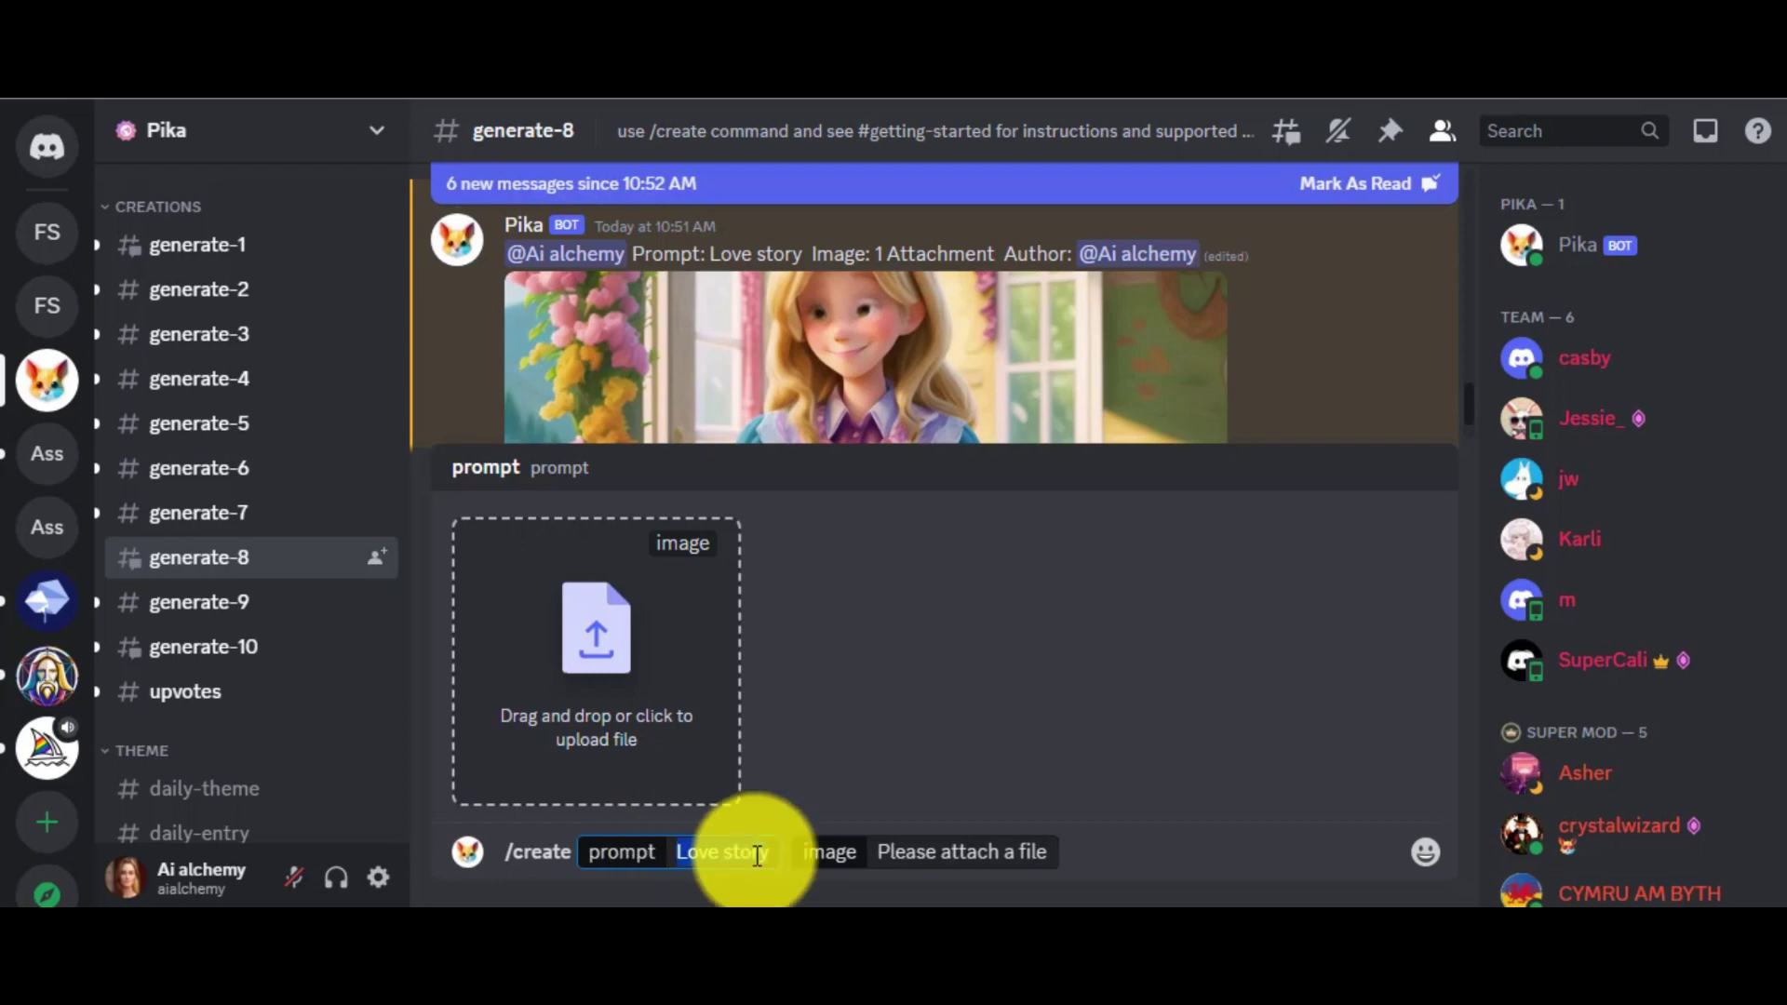
click(609, 689)
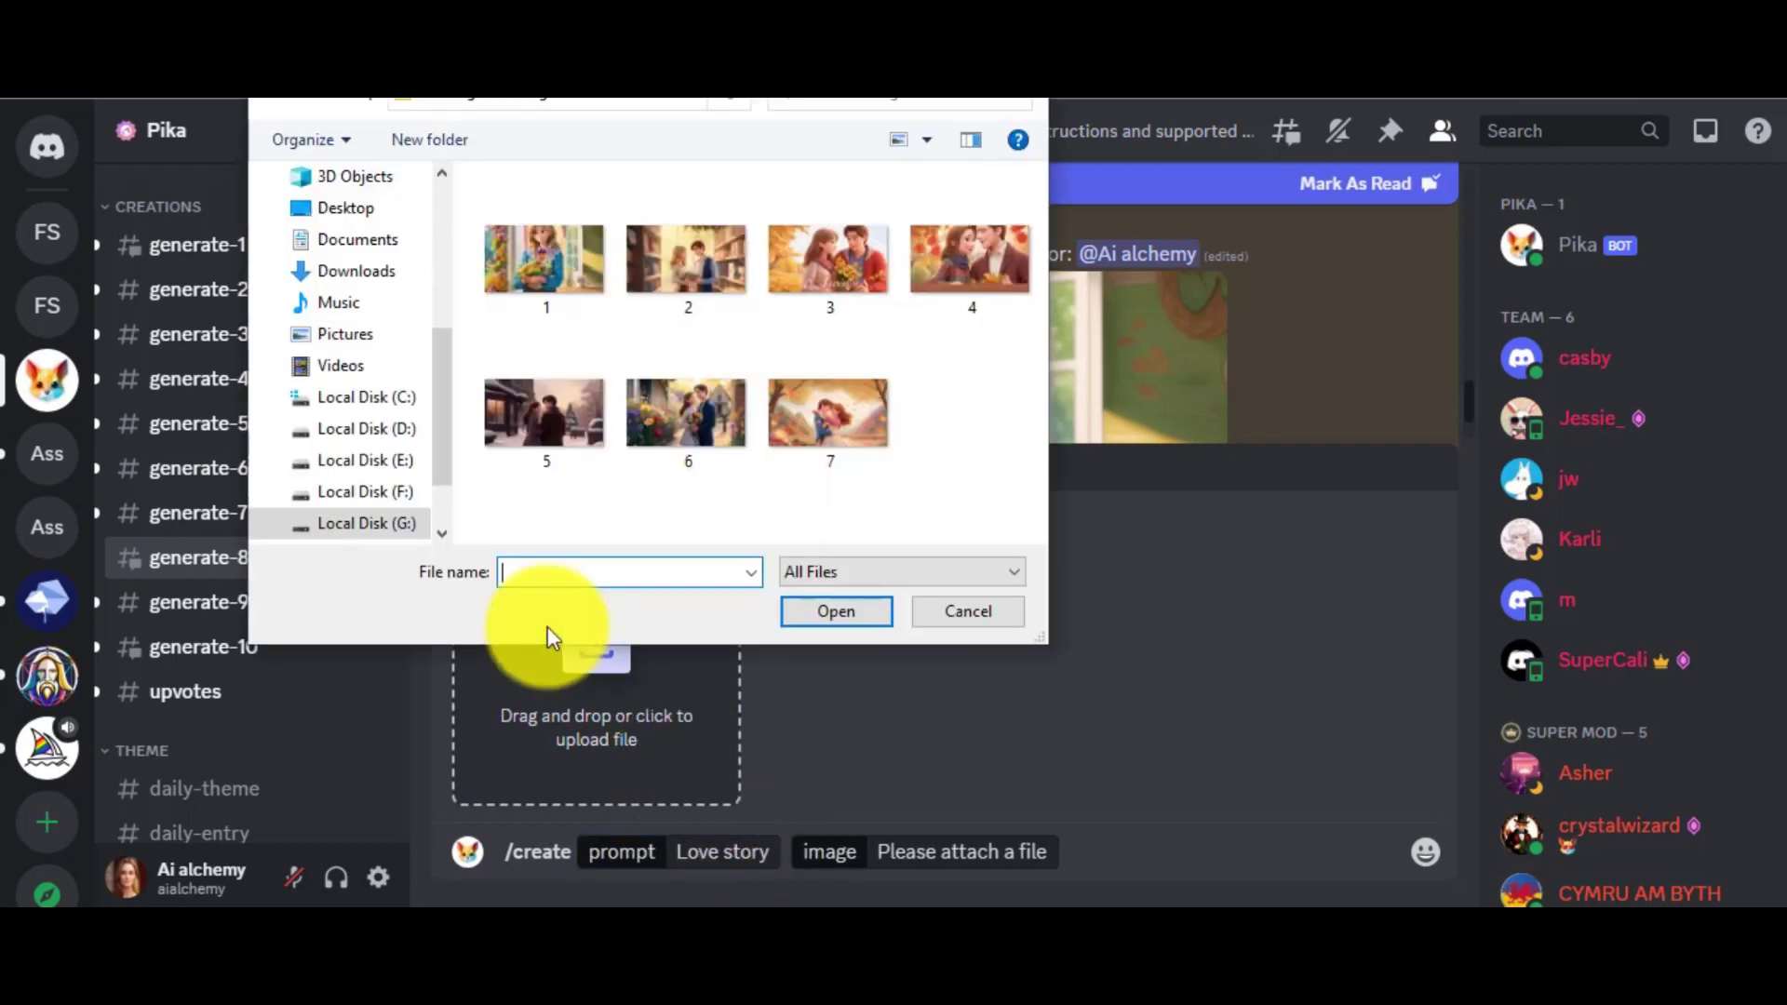
click(821, 622)
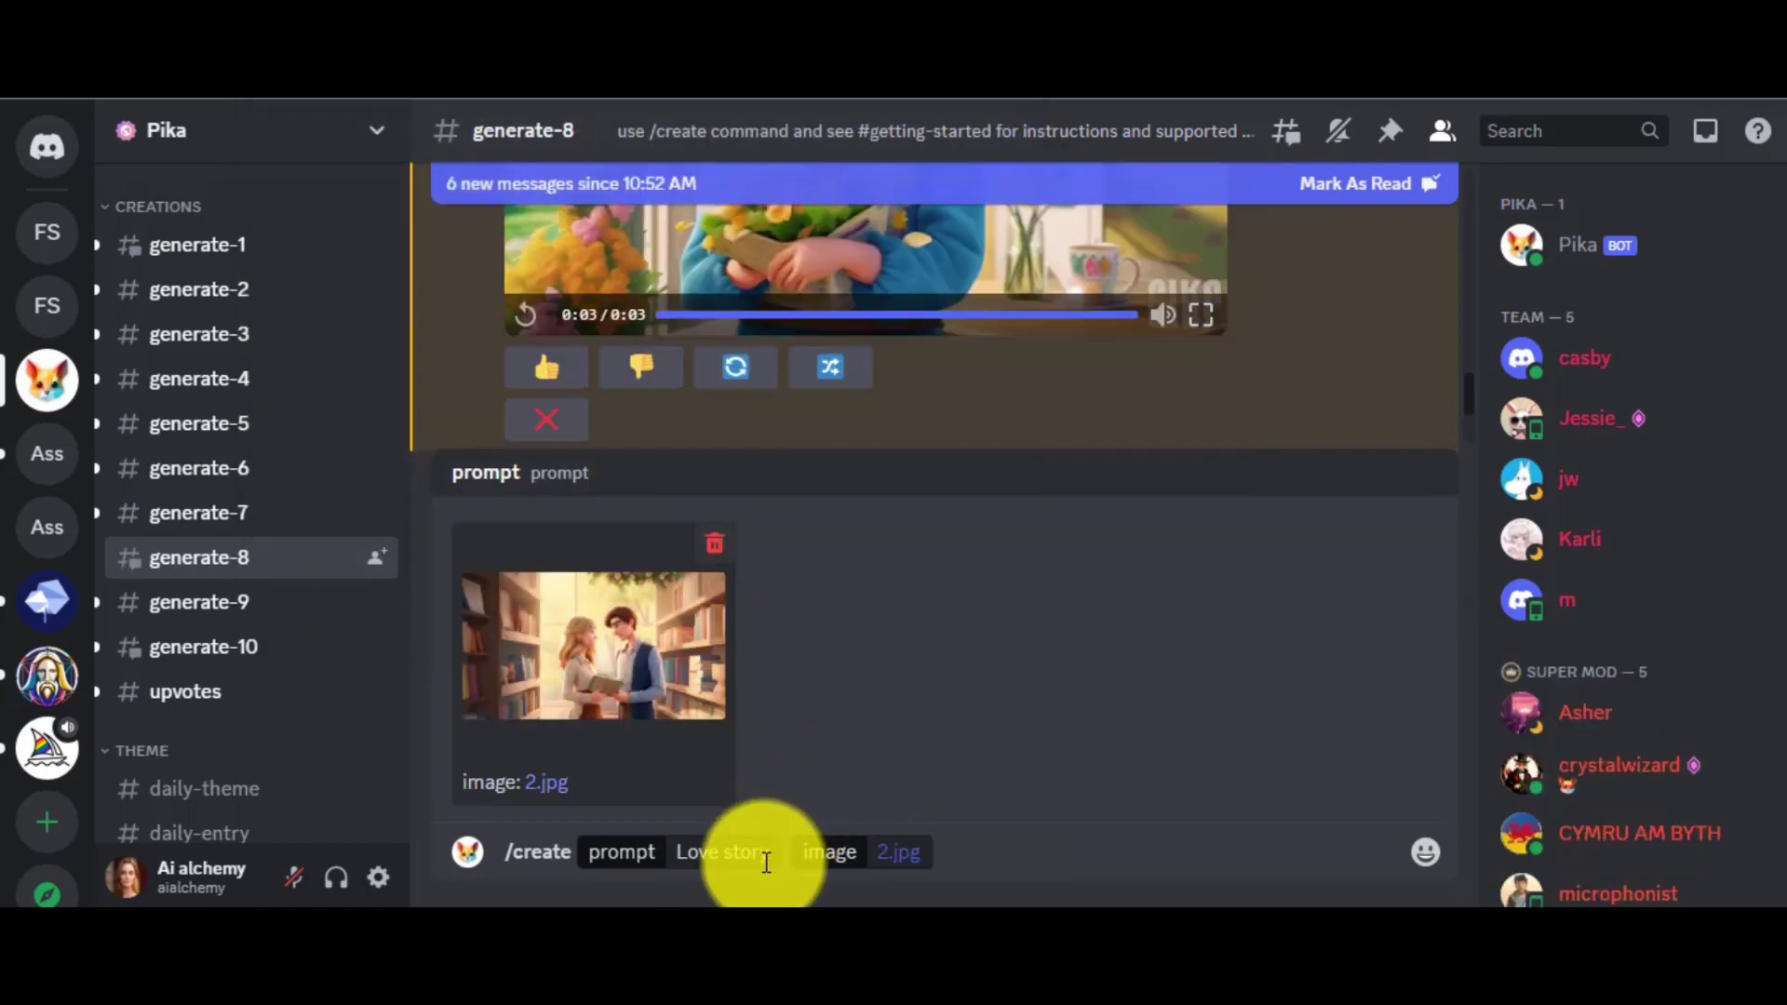
key(Return)
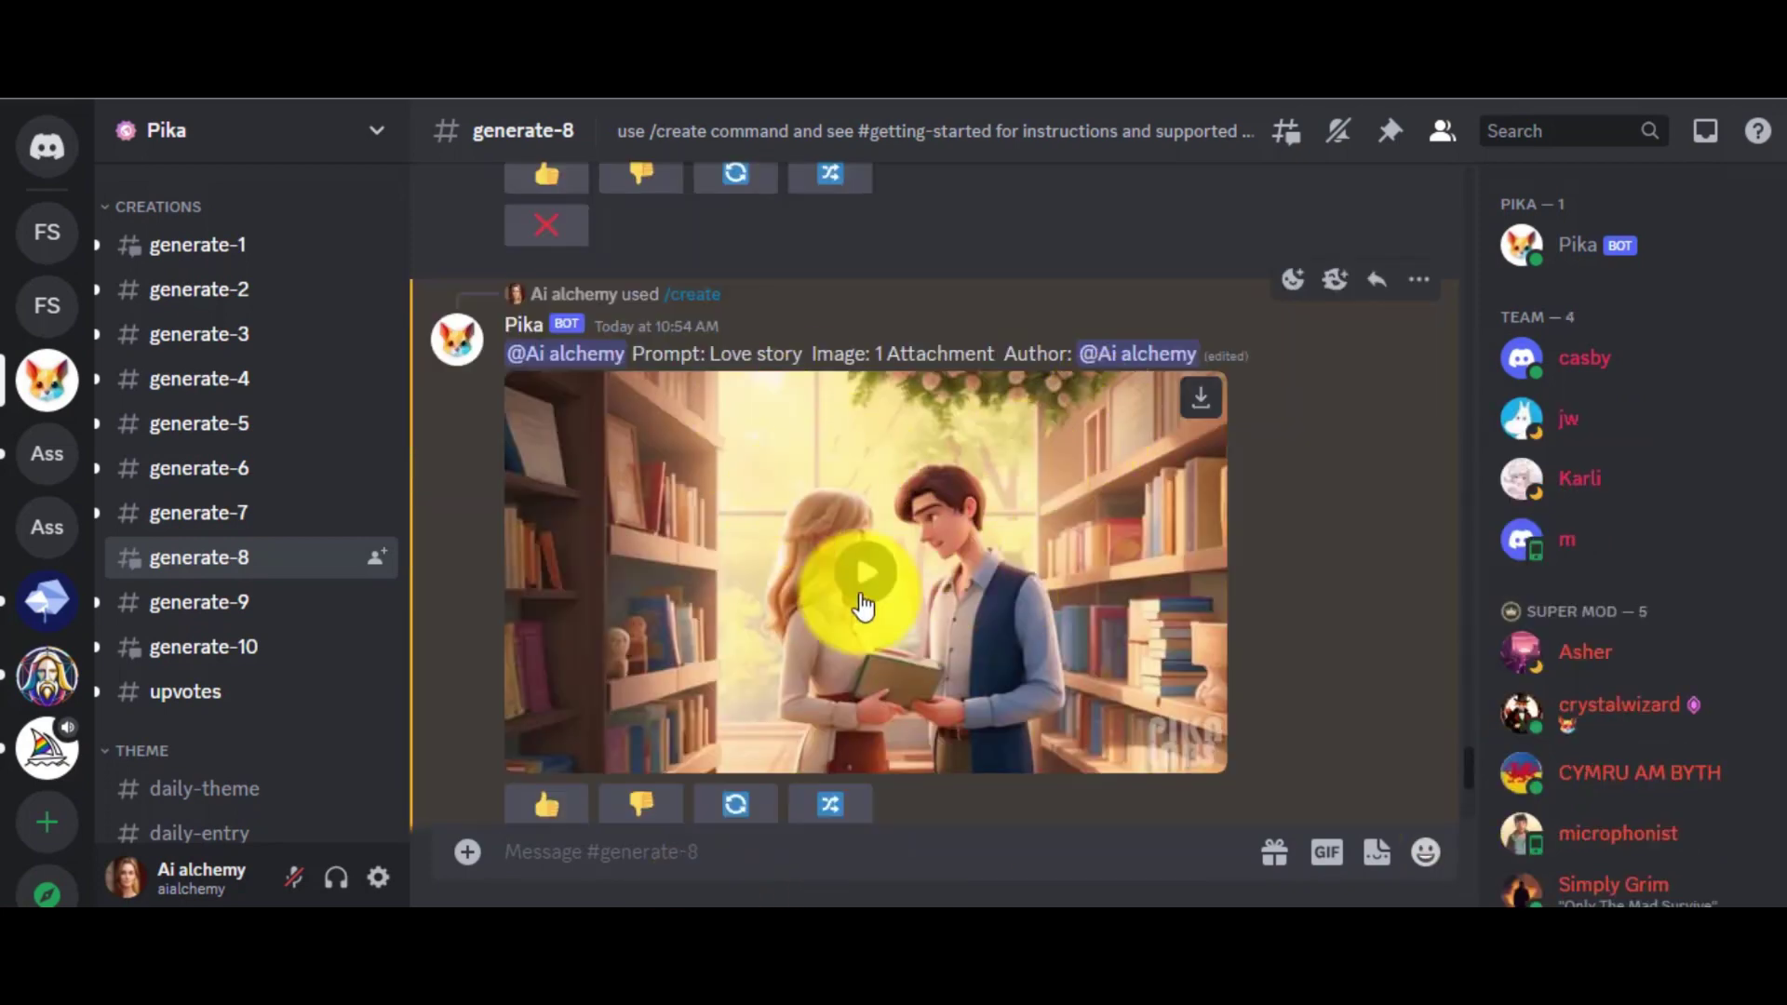
- Play the generated video of the couple among the bookshelves and download it
click(864, 603)
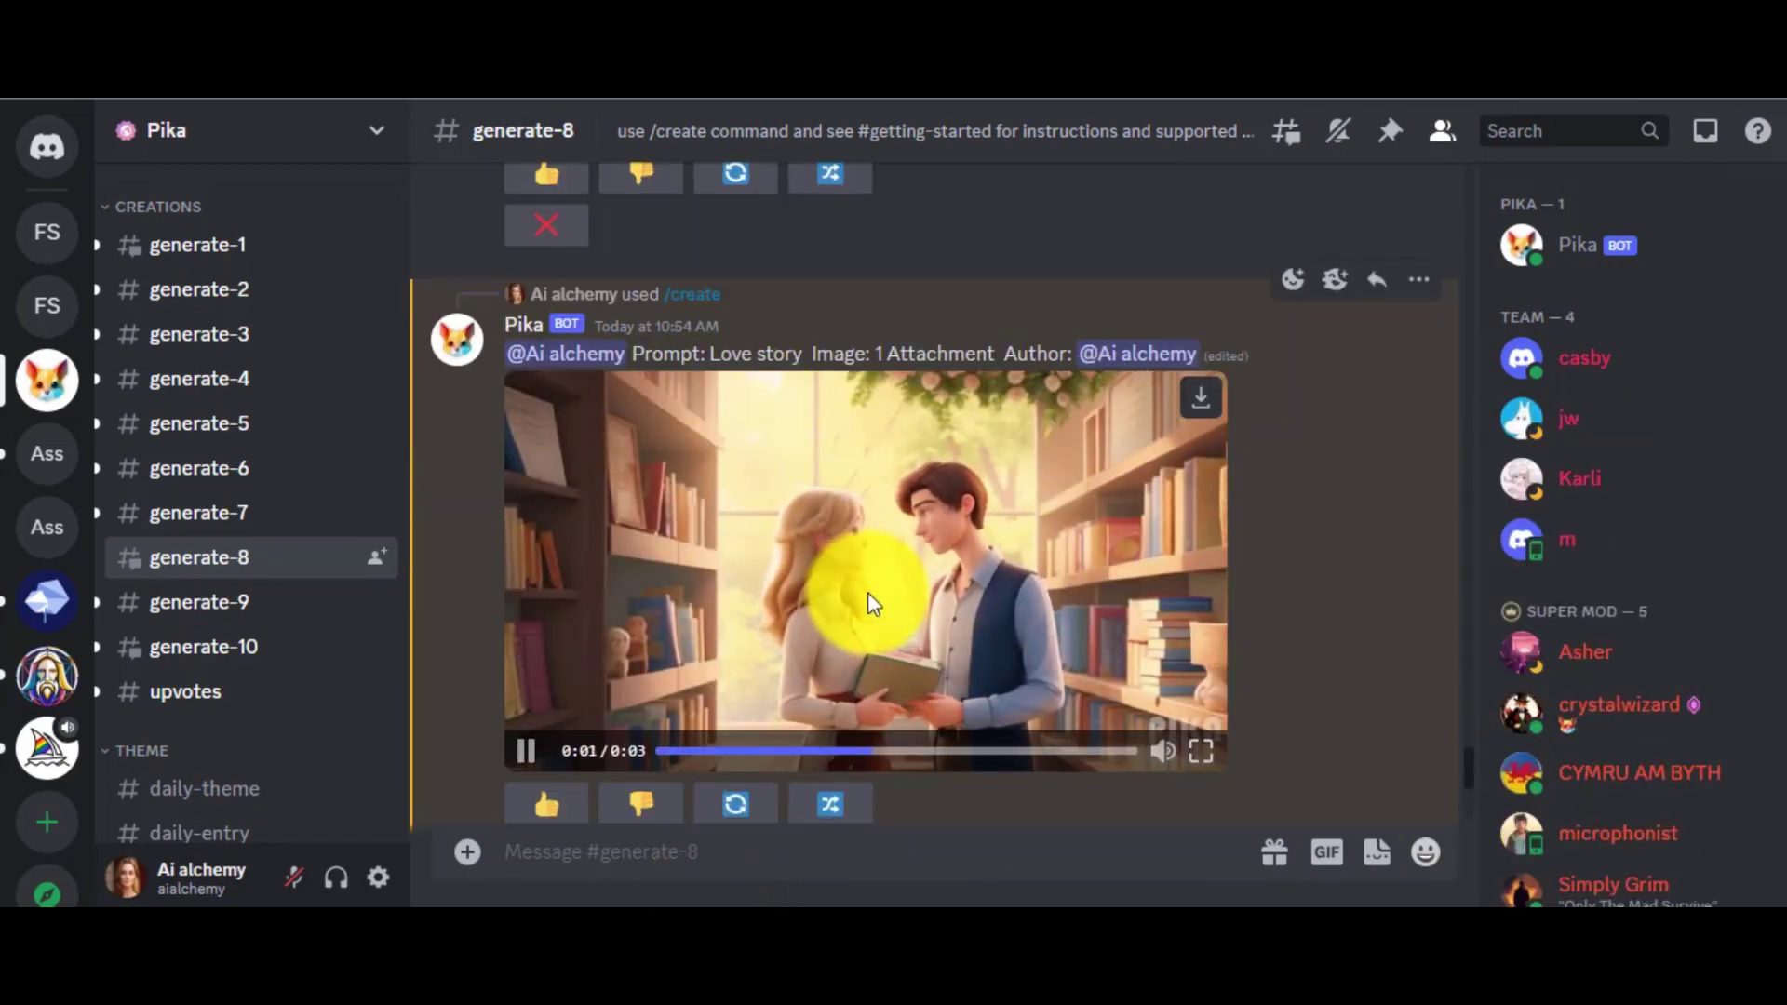
click(1201, 397)
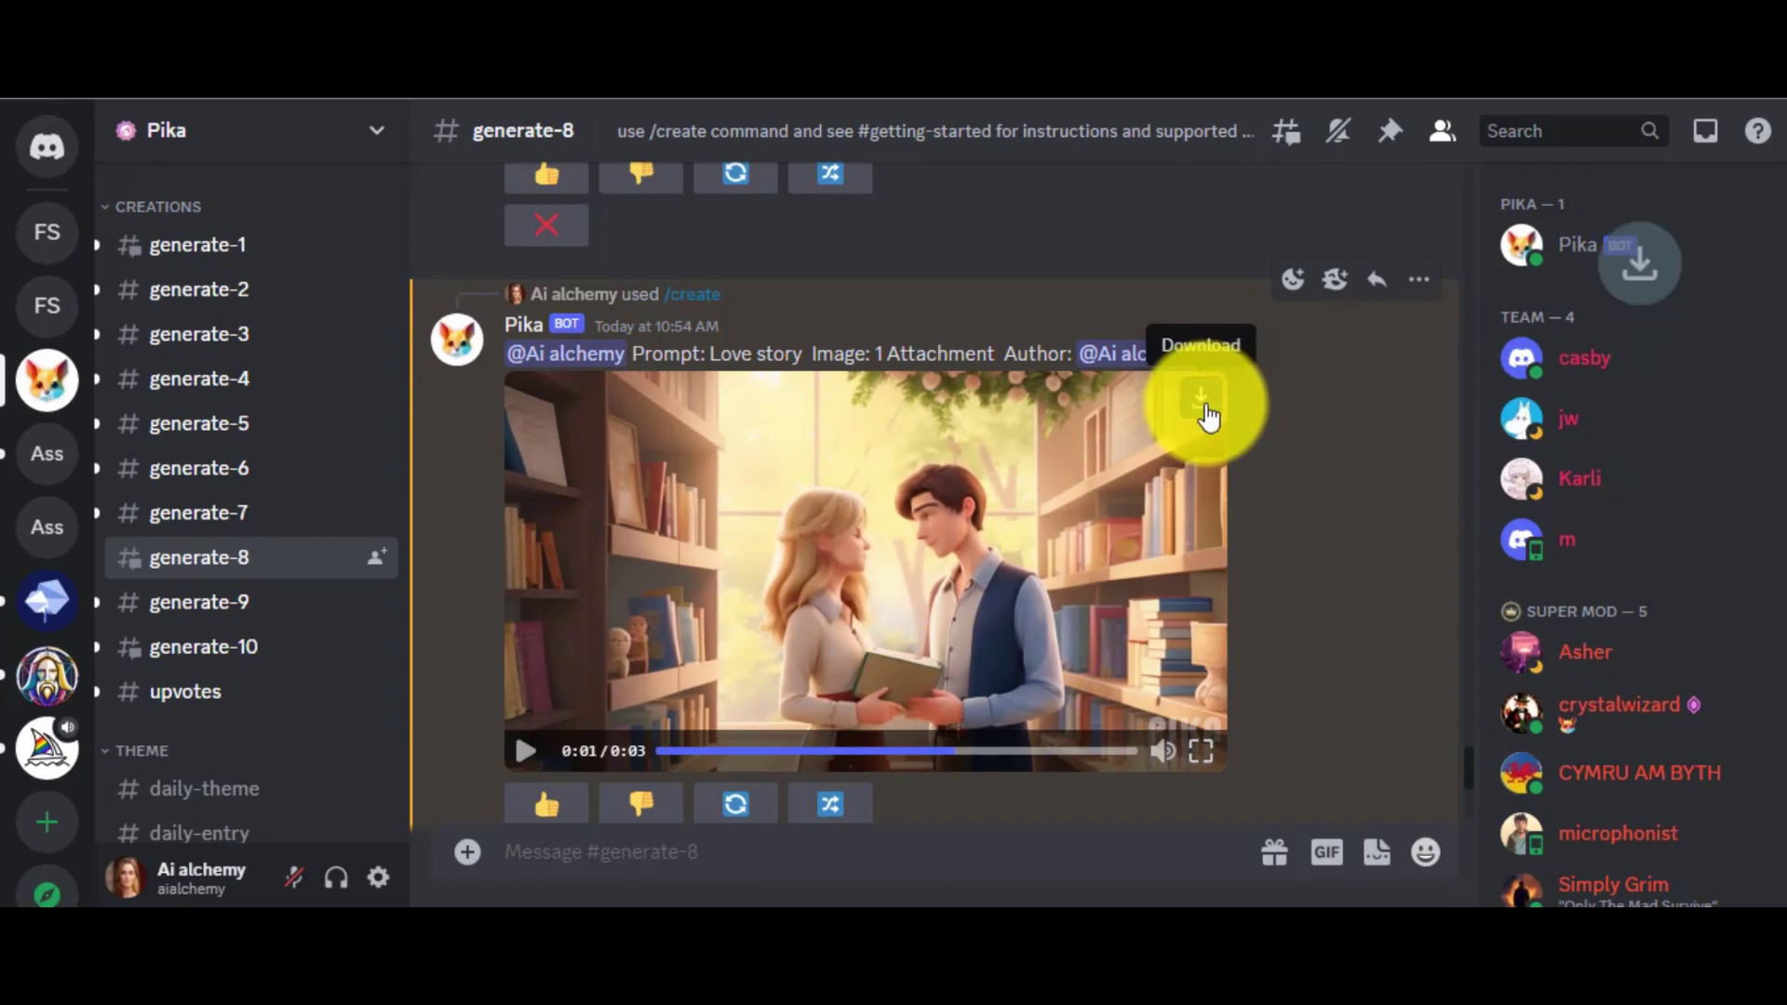
click(1328, 741)
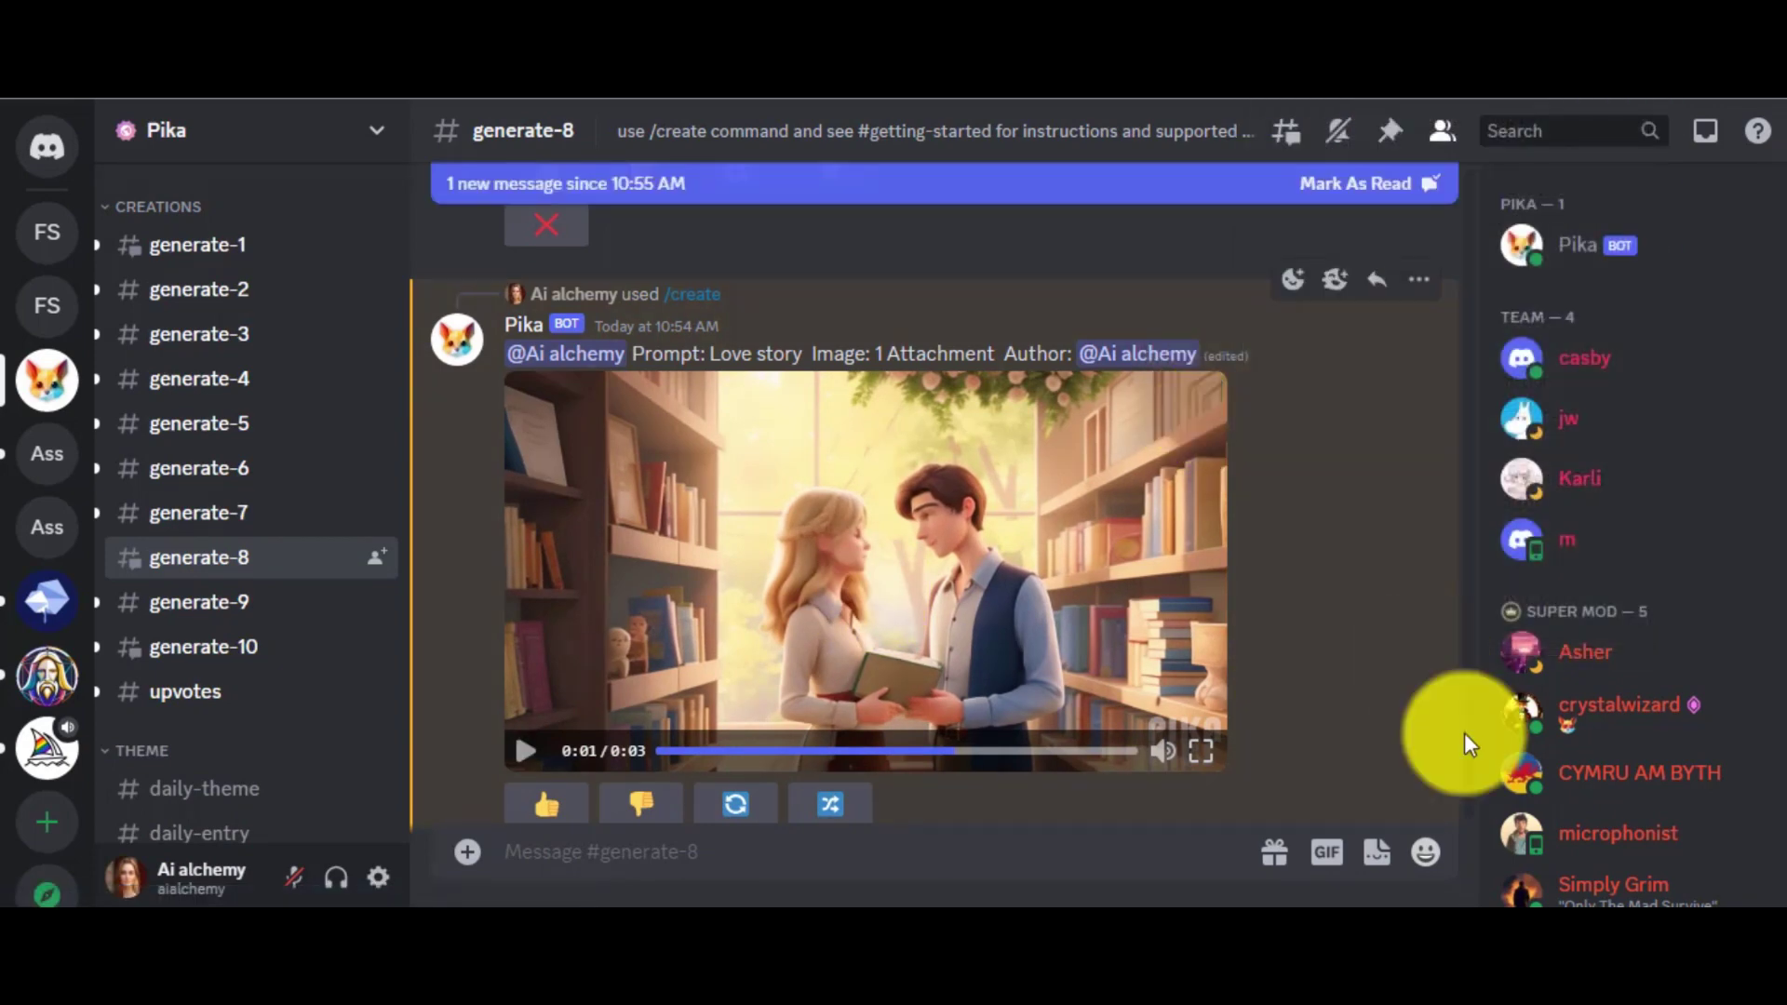
- Generate a video with /create from the prompt "Love story" and image 3.jpg, and download the resulting autumn clip
scroll(1466, 777, down, 10)
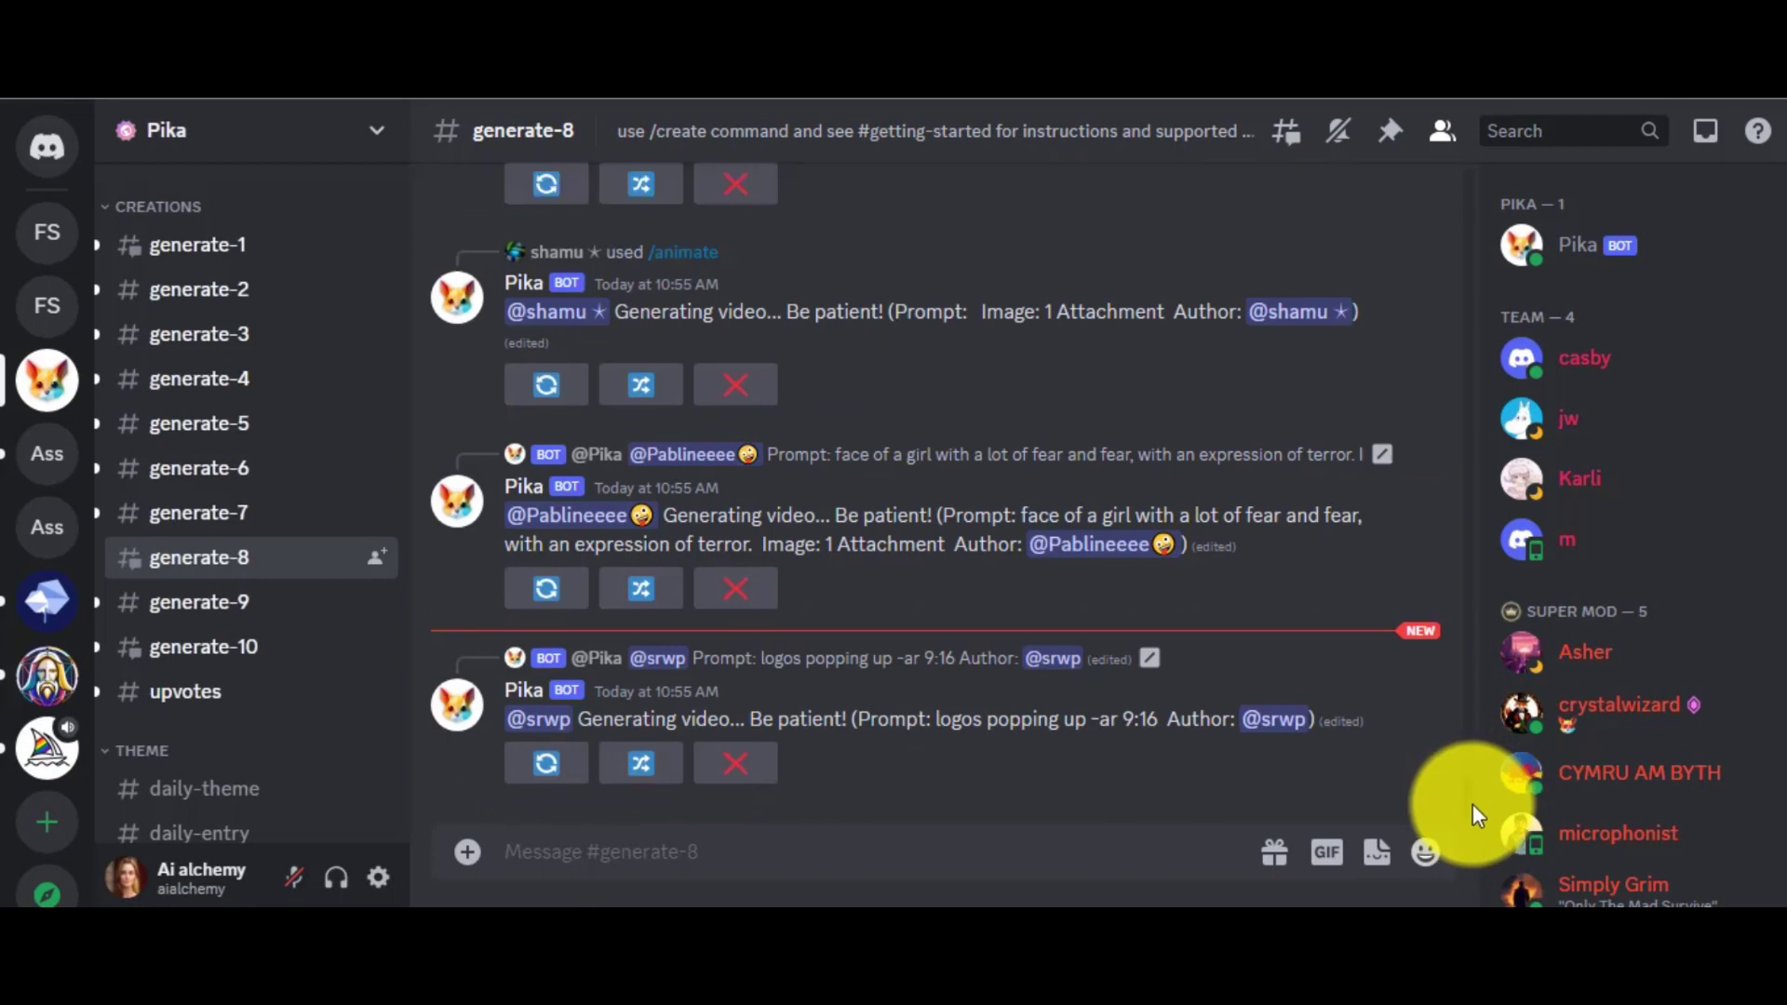
click(783, 841)
text(/cre)
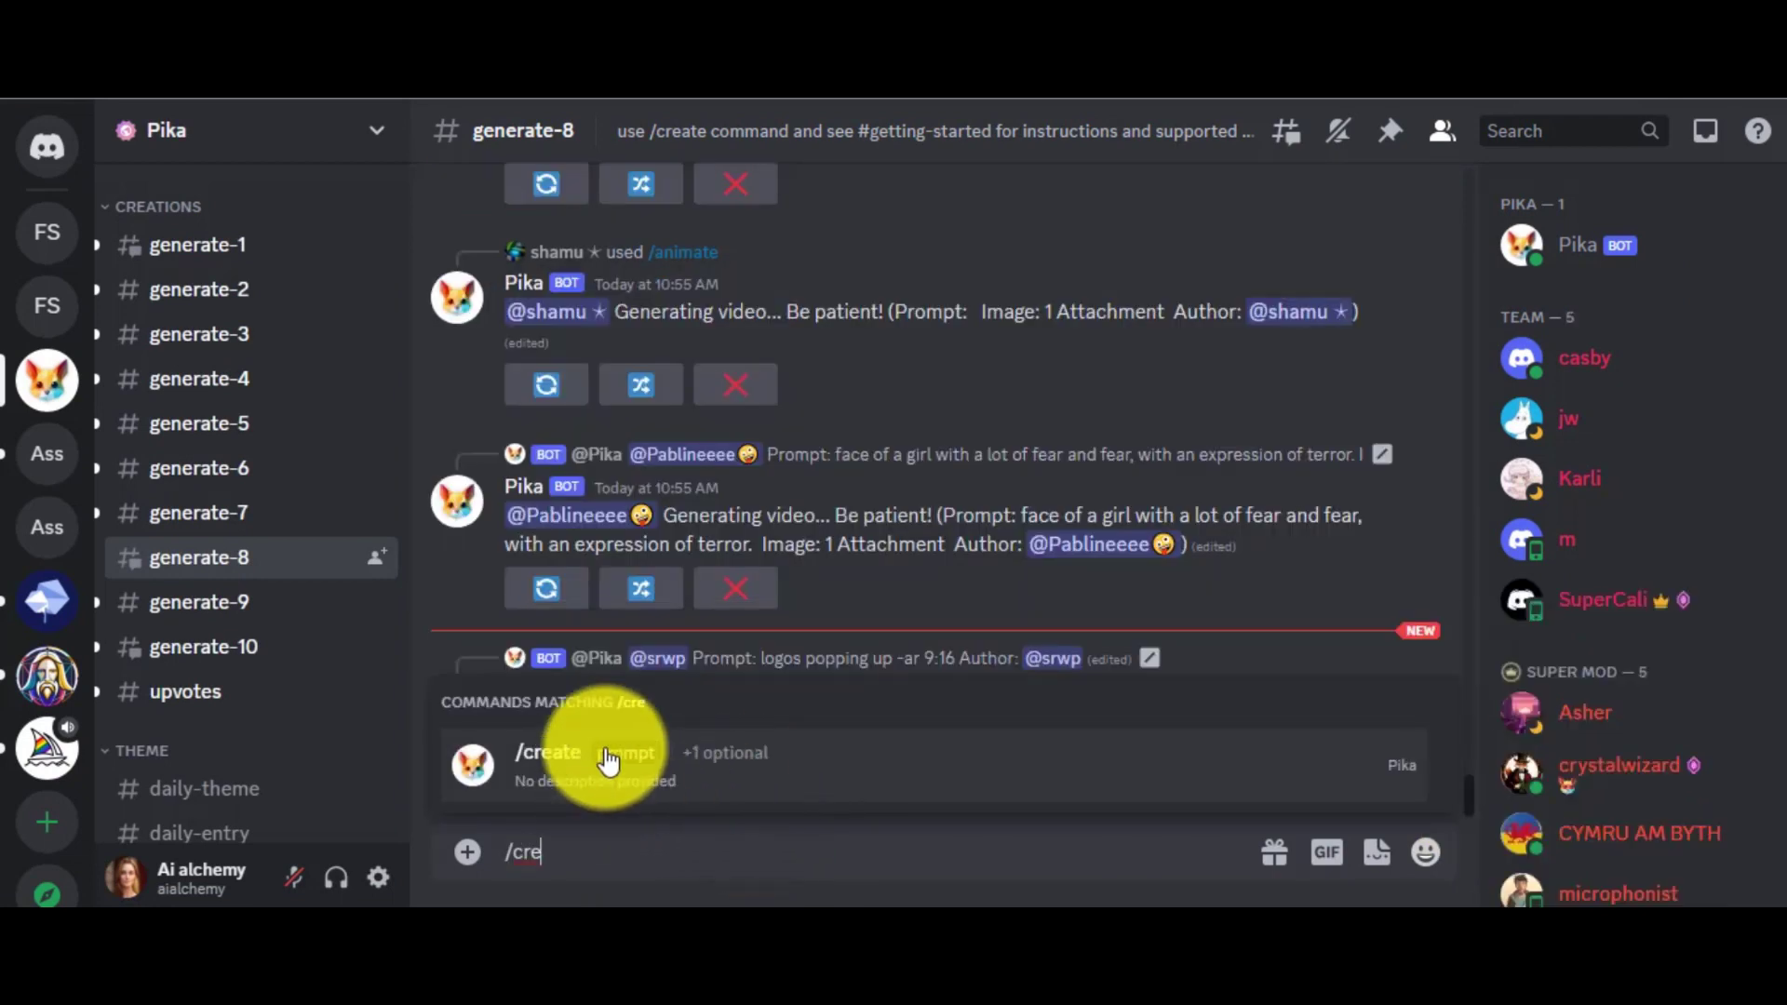
click(600, 756)
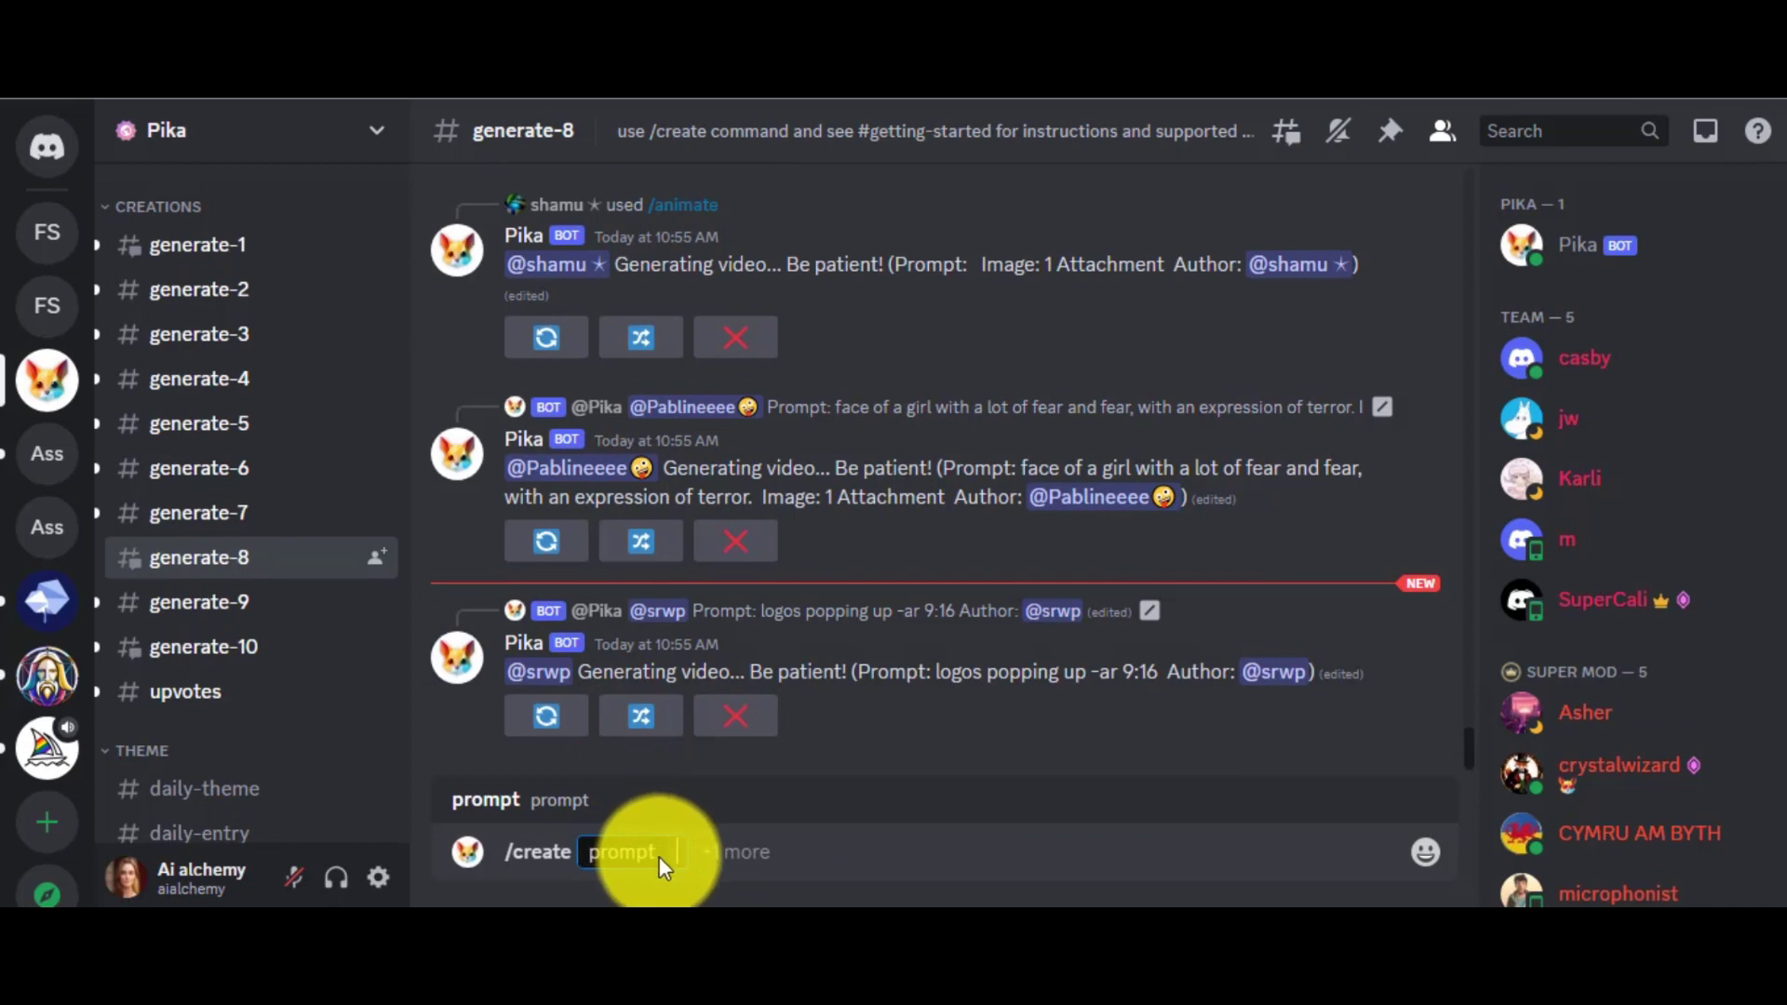
text(Love story)
click(808, 858)
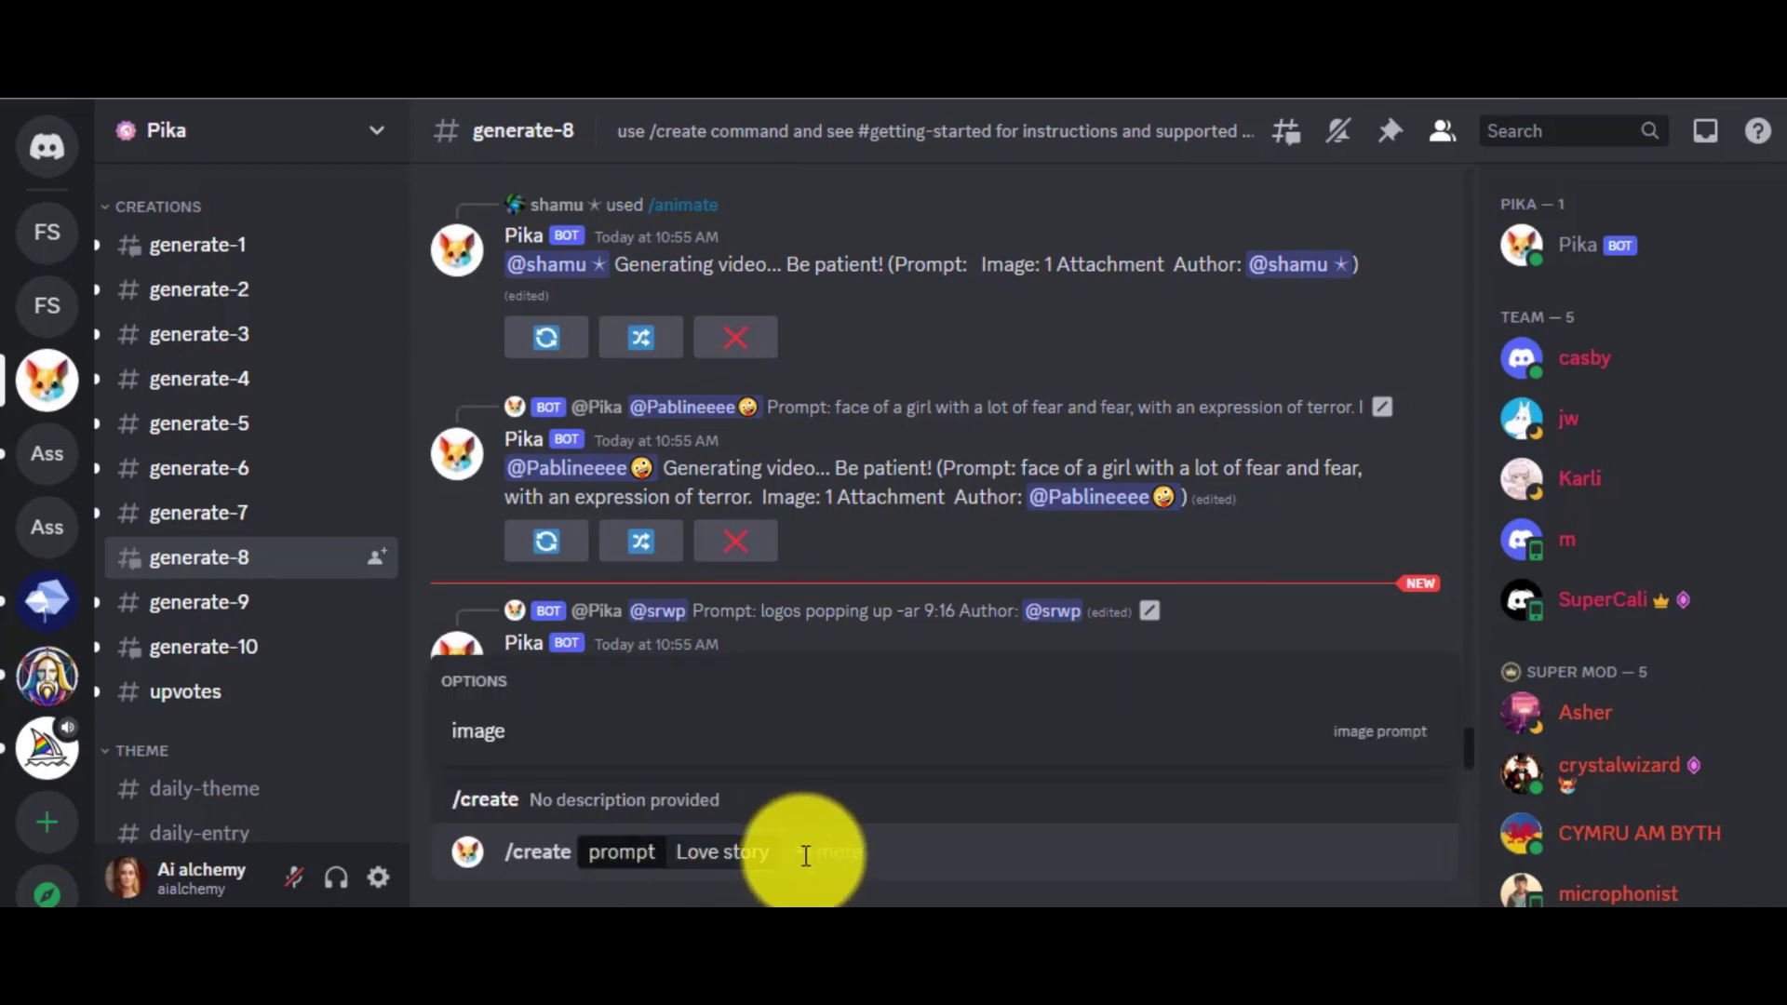
click(510, 749)
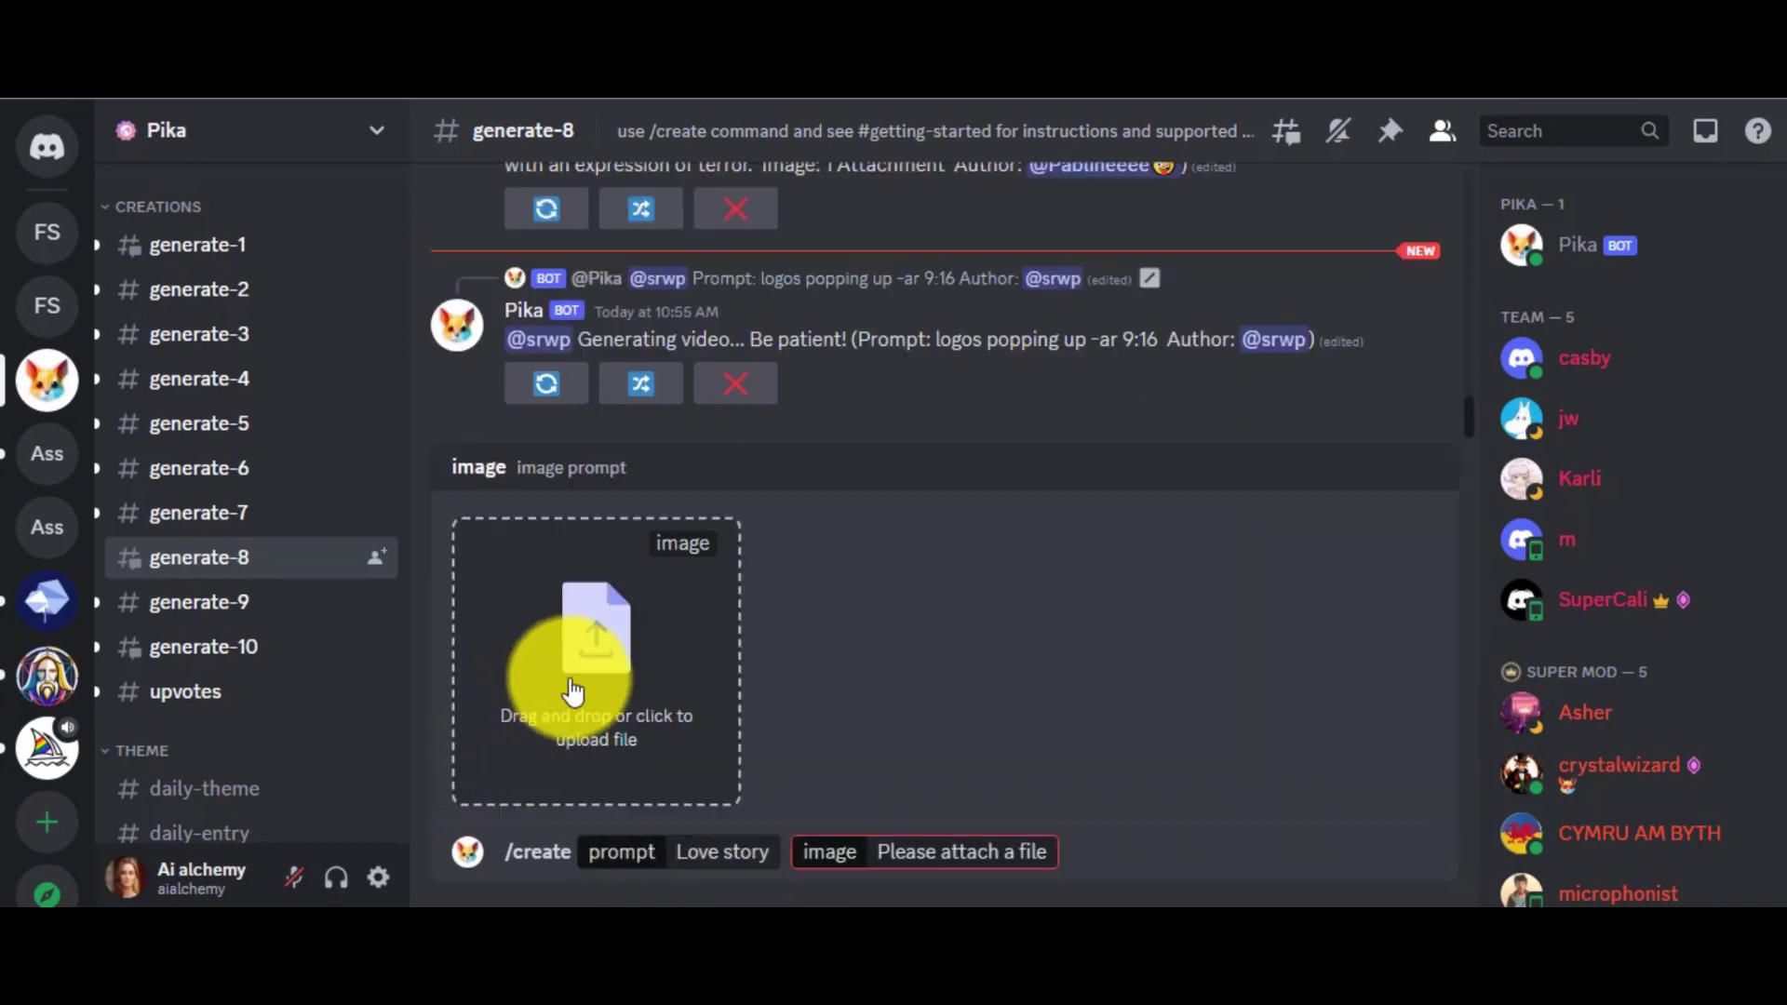
click(591, 550)
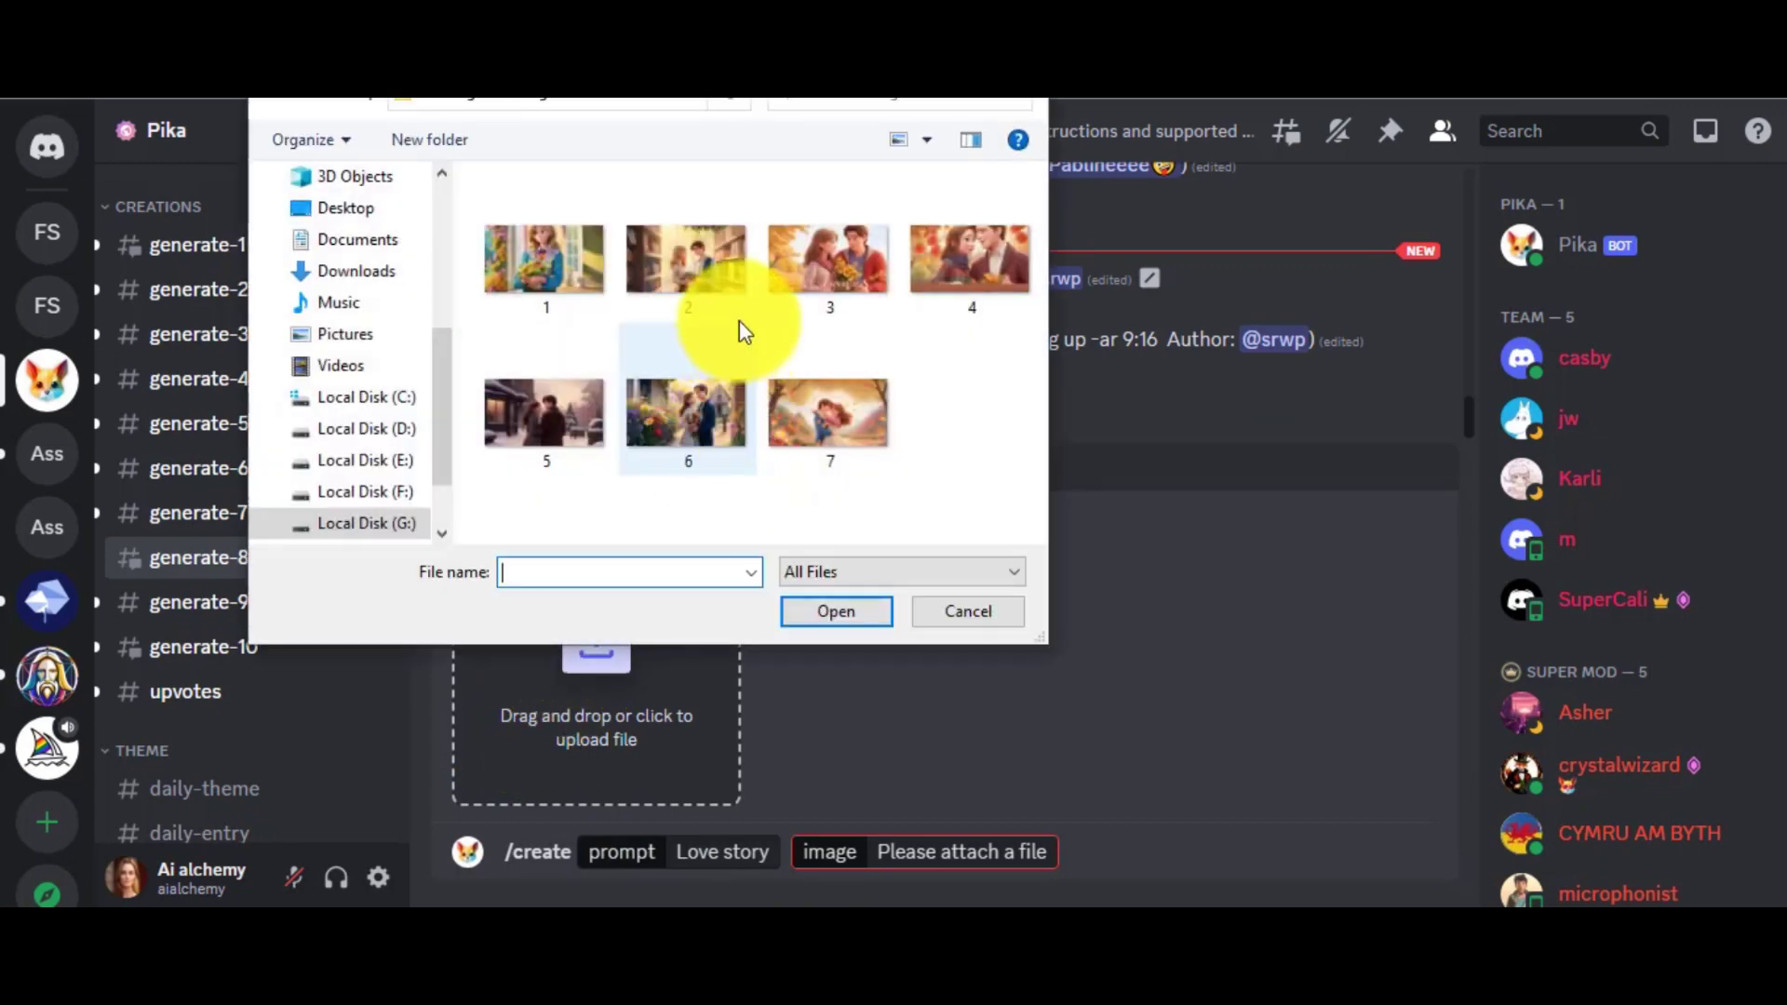
click(842, 253)
click(847, 607)
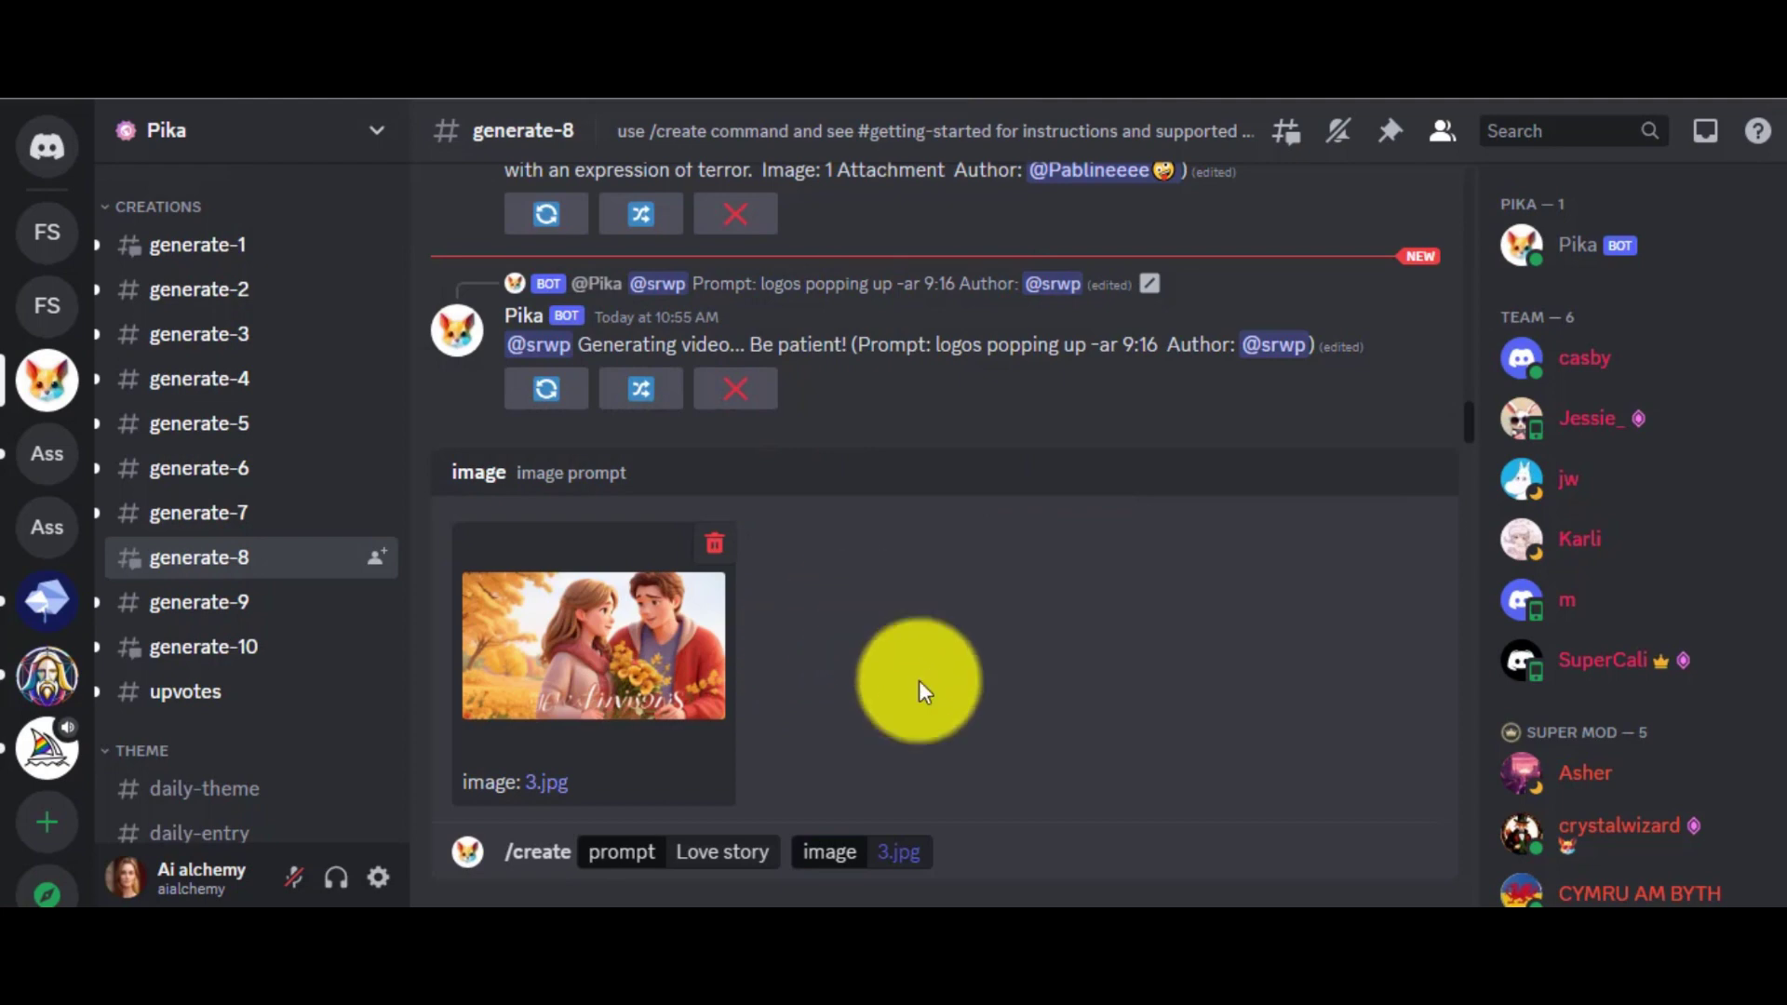
key(Return)
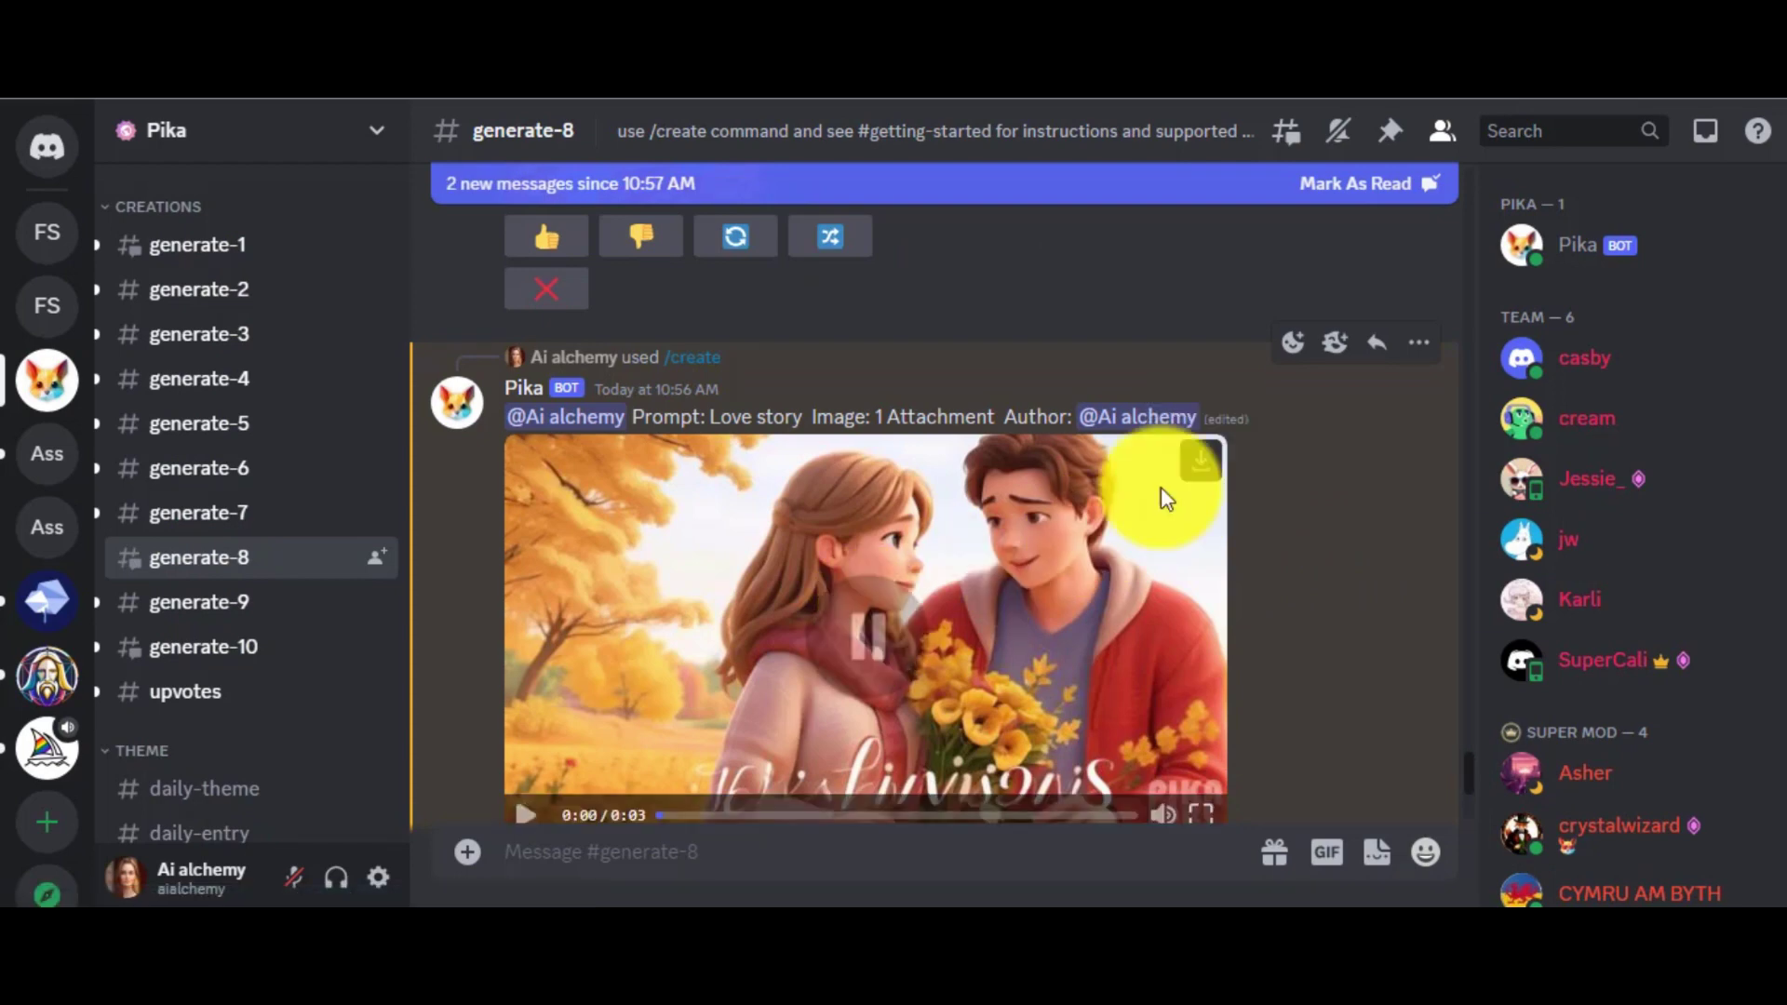
click(1202, 464)
click(1327, 710)
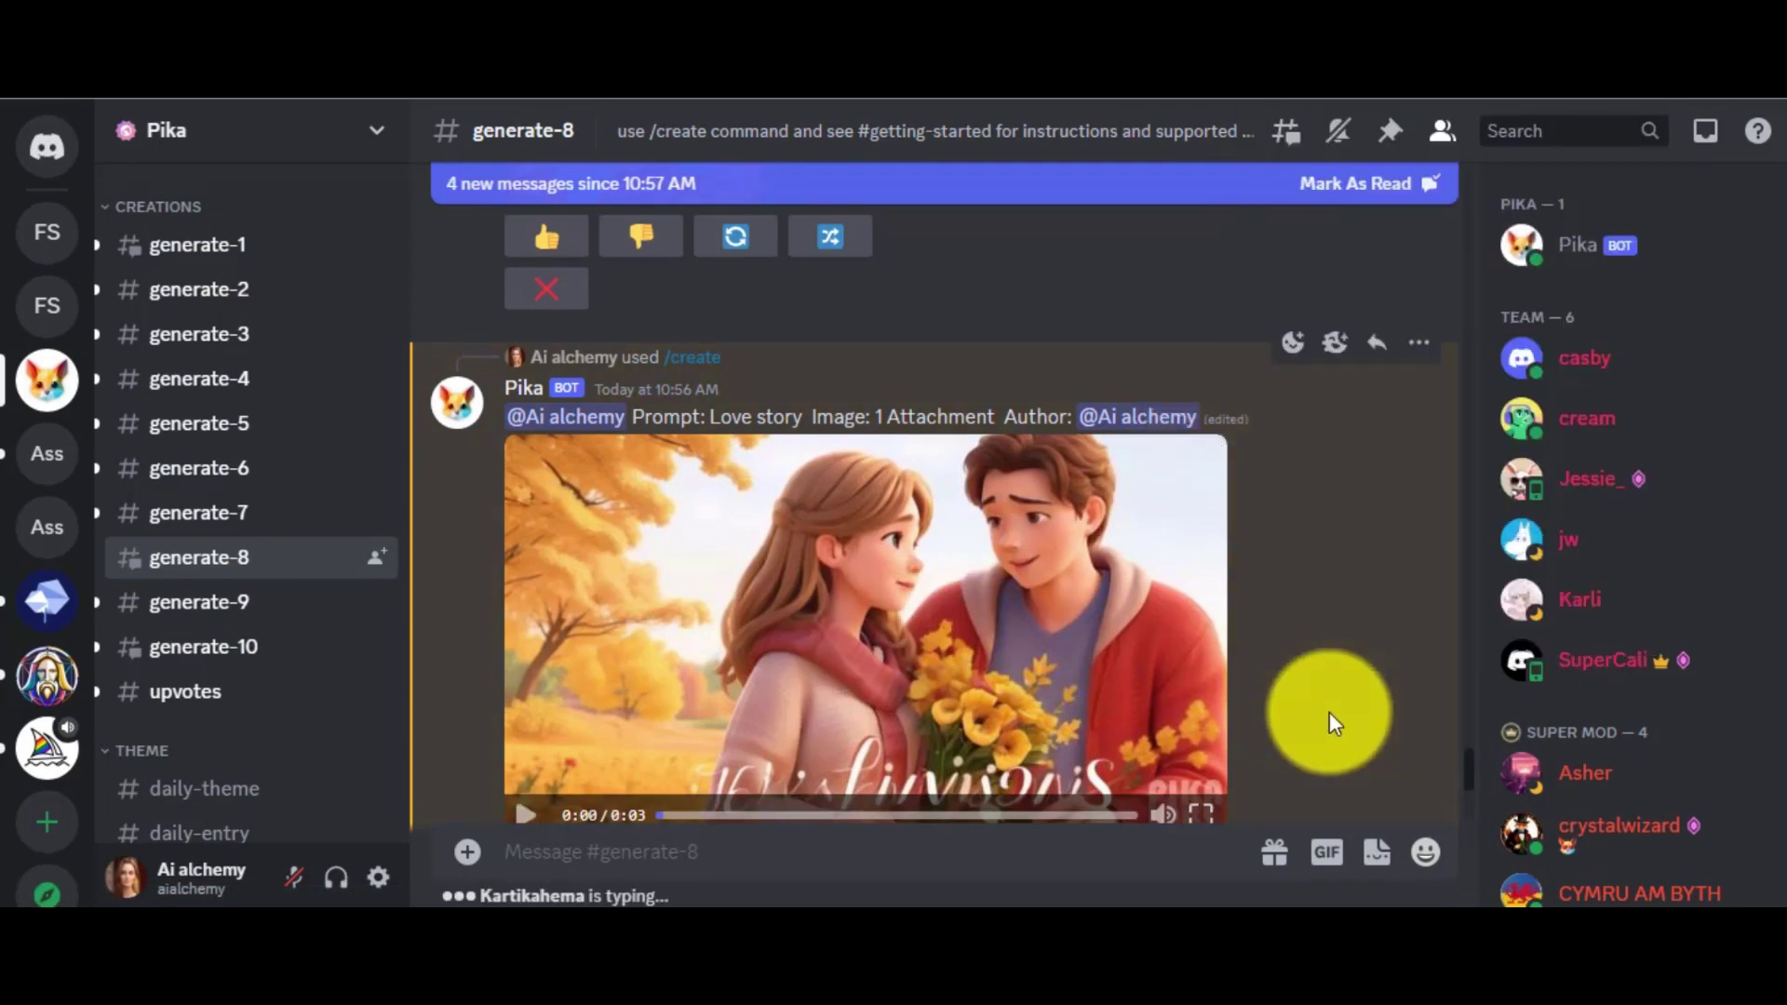
- Generate a video with /create from the prompt "Love story" and image 5.jpg, and download the resulting snowy clip
text(/cre)
click(669, 761)
click(675, 858)
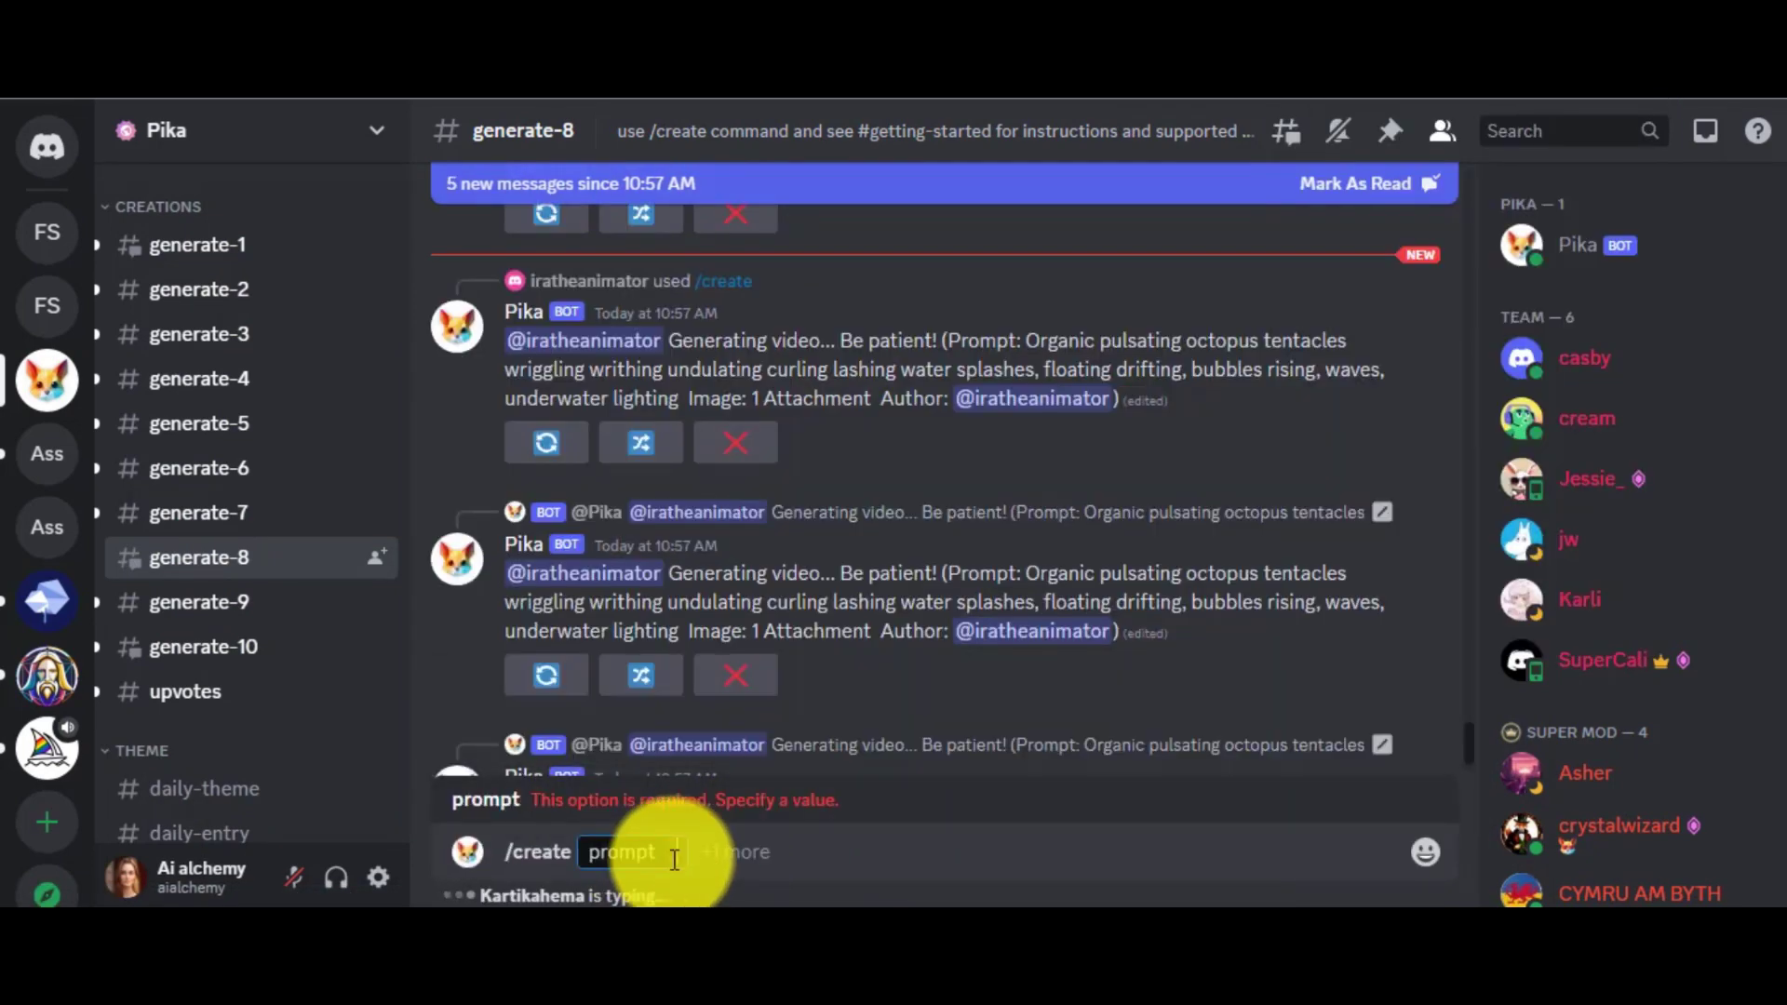
text(Love story)
click(789, 850)
click(491, 735)
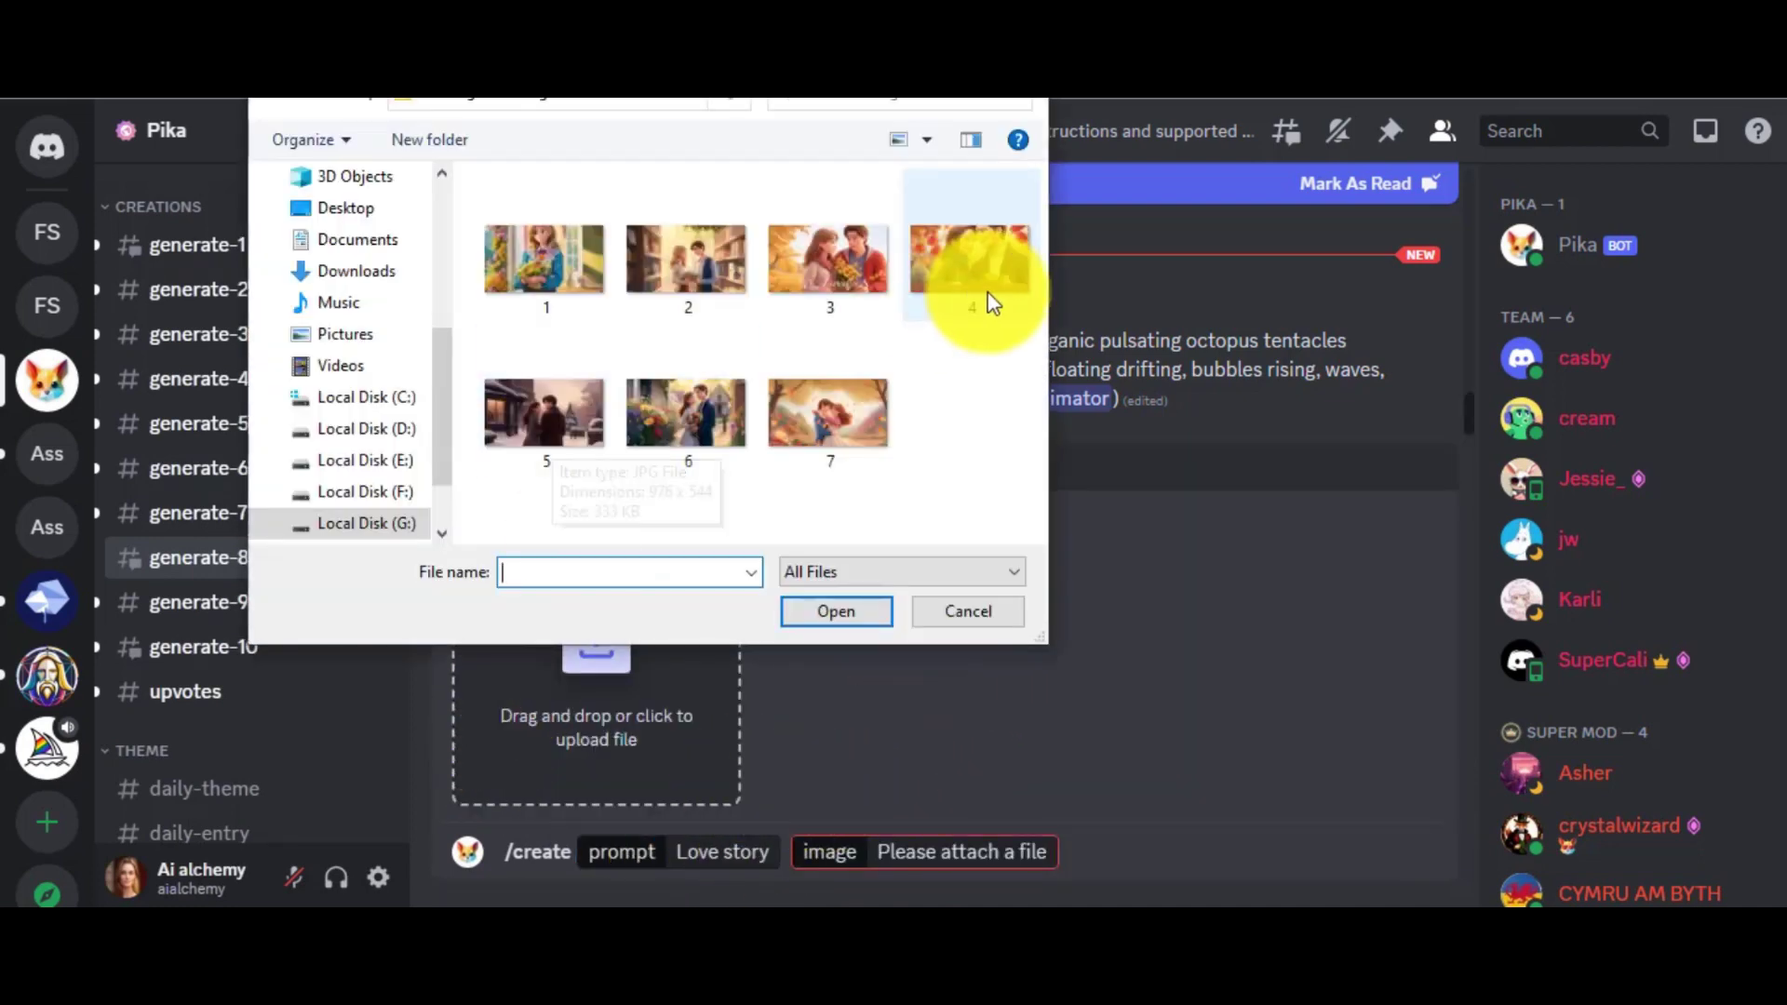
click(545, 412)
click(823, 607)
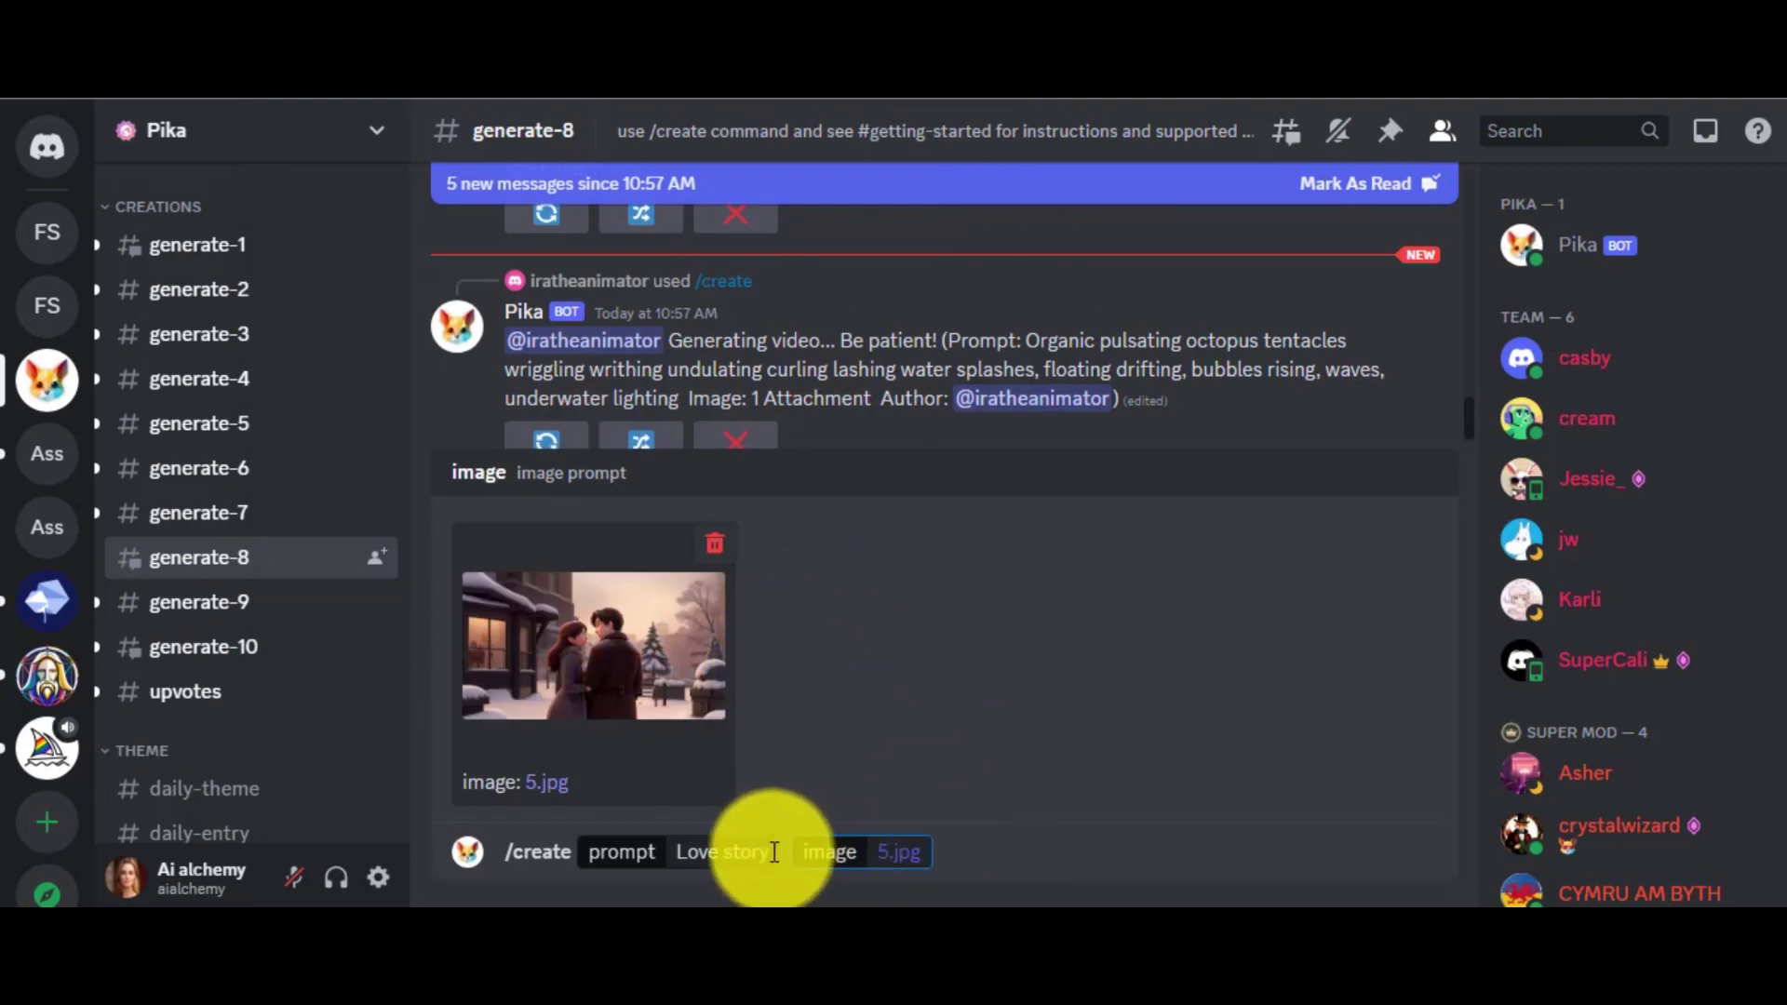
key(Return)
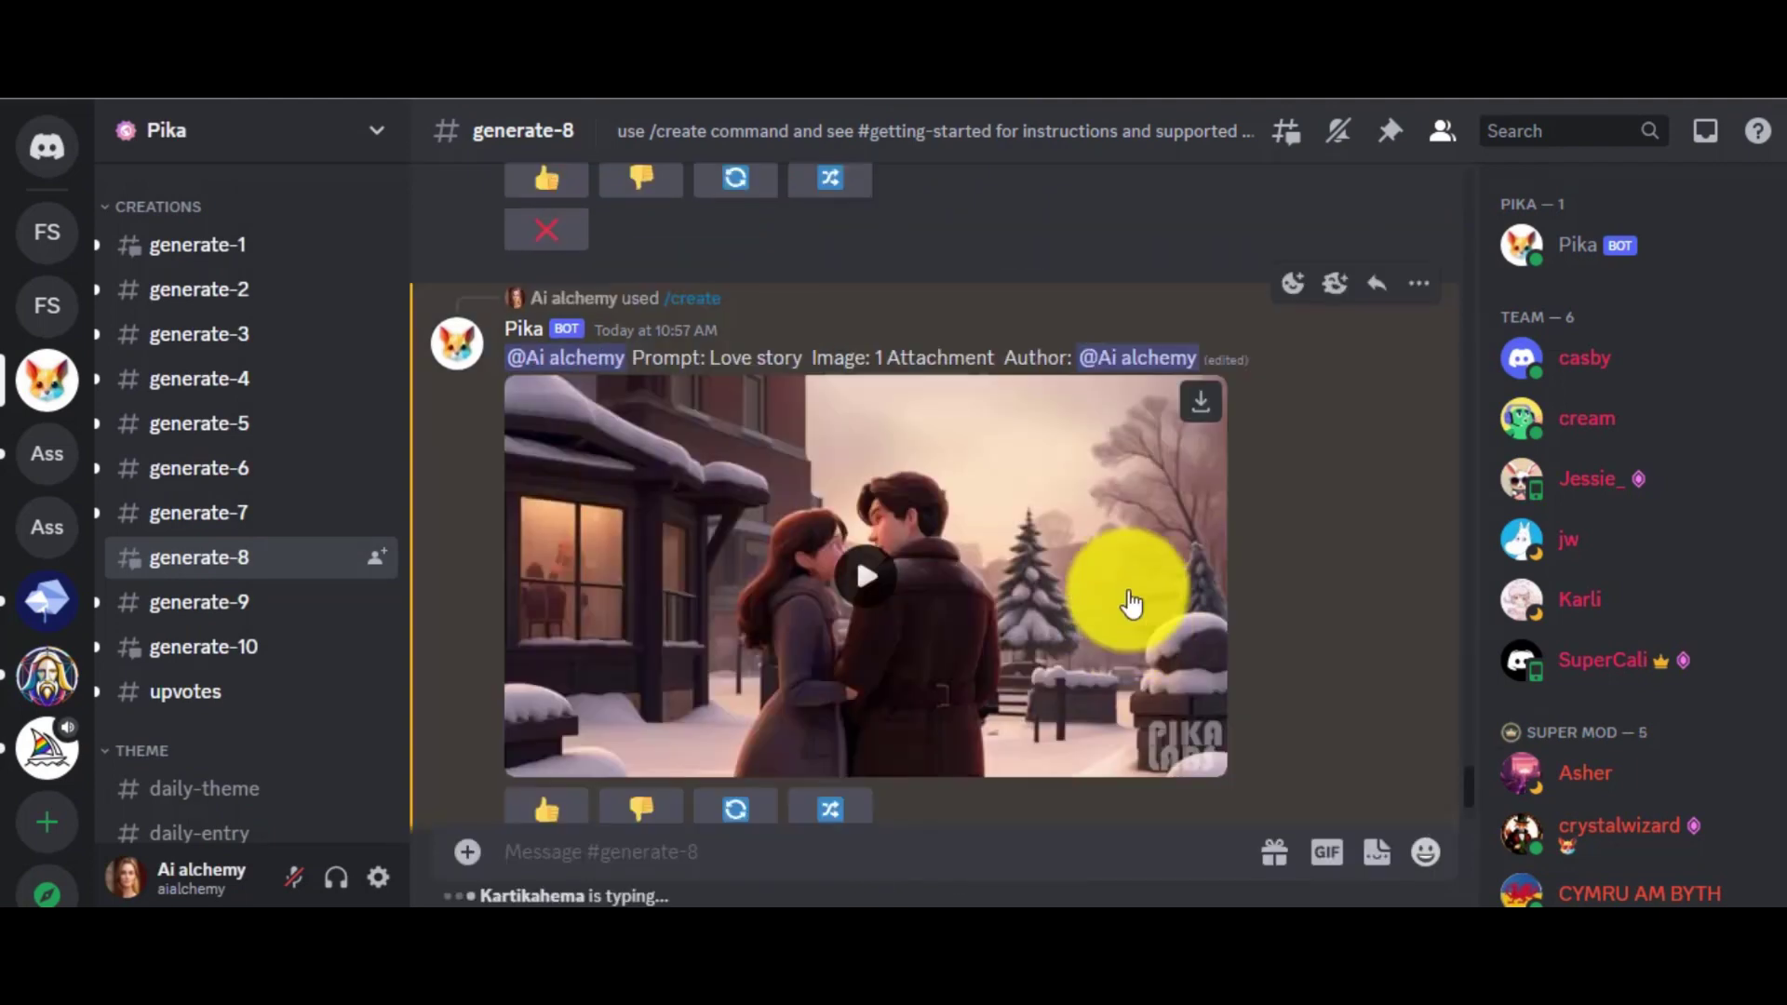
click(1200, 410)
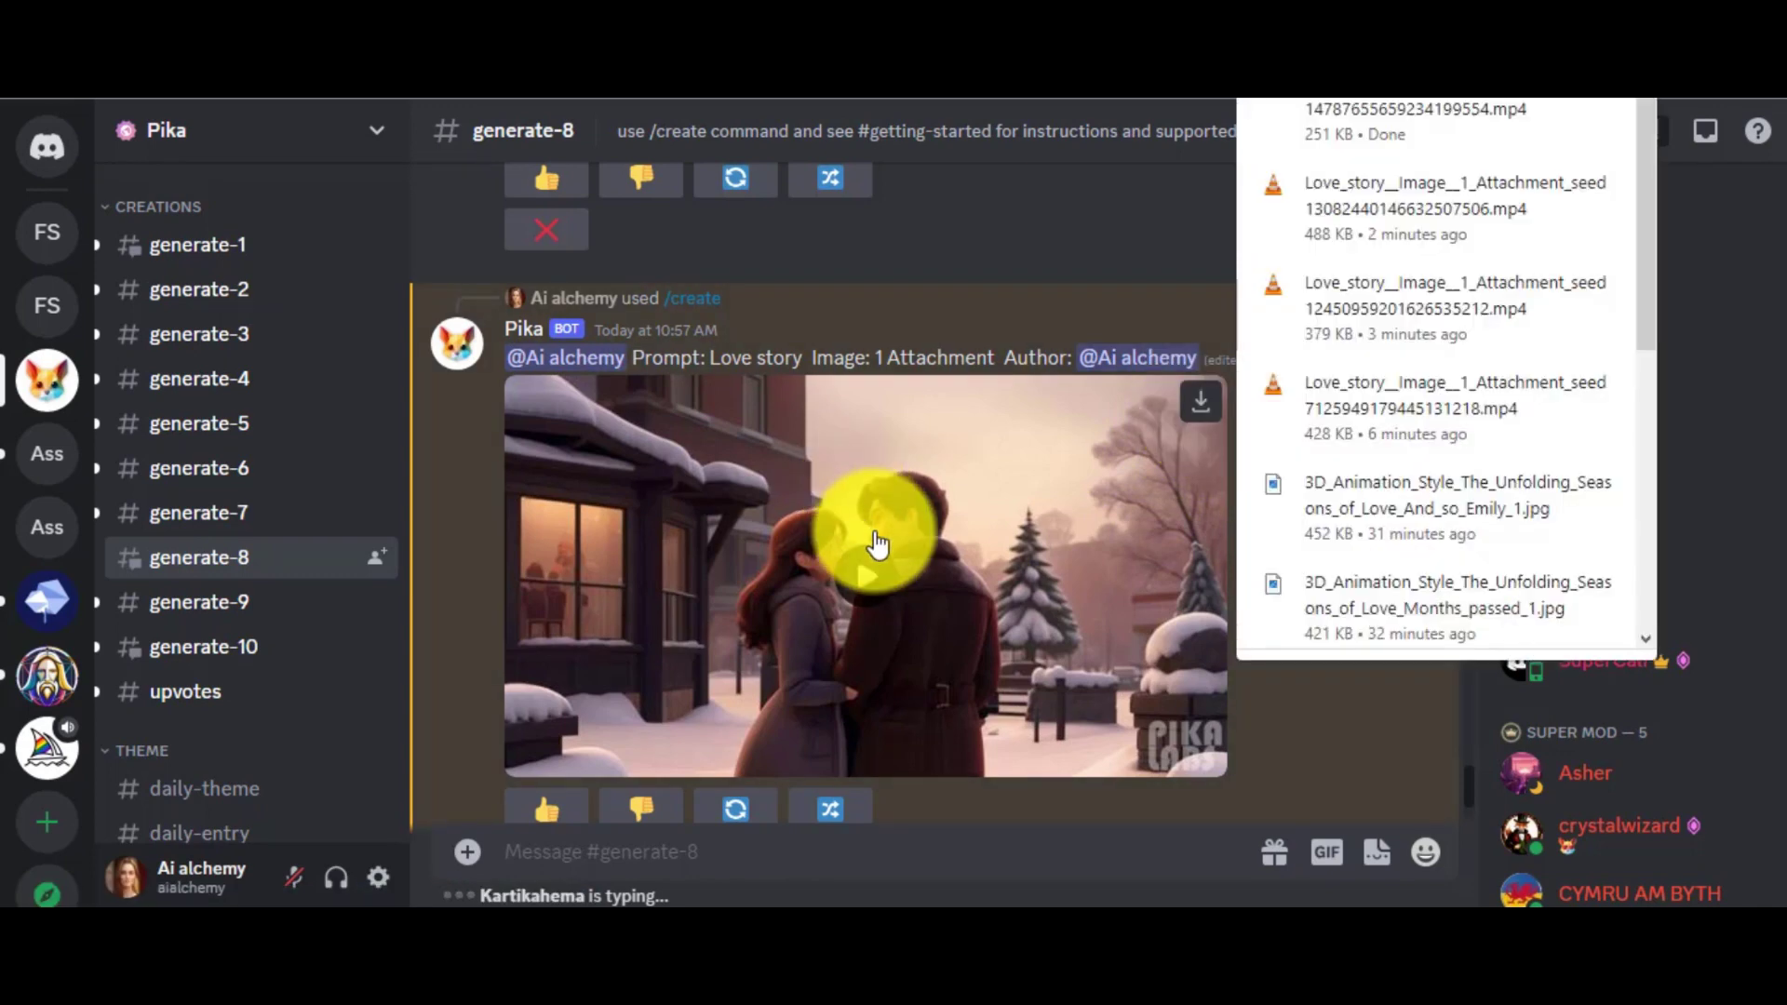
- Generate a video with /create from image 6.jpg and the prompt "Love story", and download the resulting flower garden clip
click(799, 866)
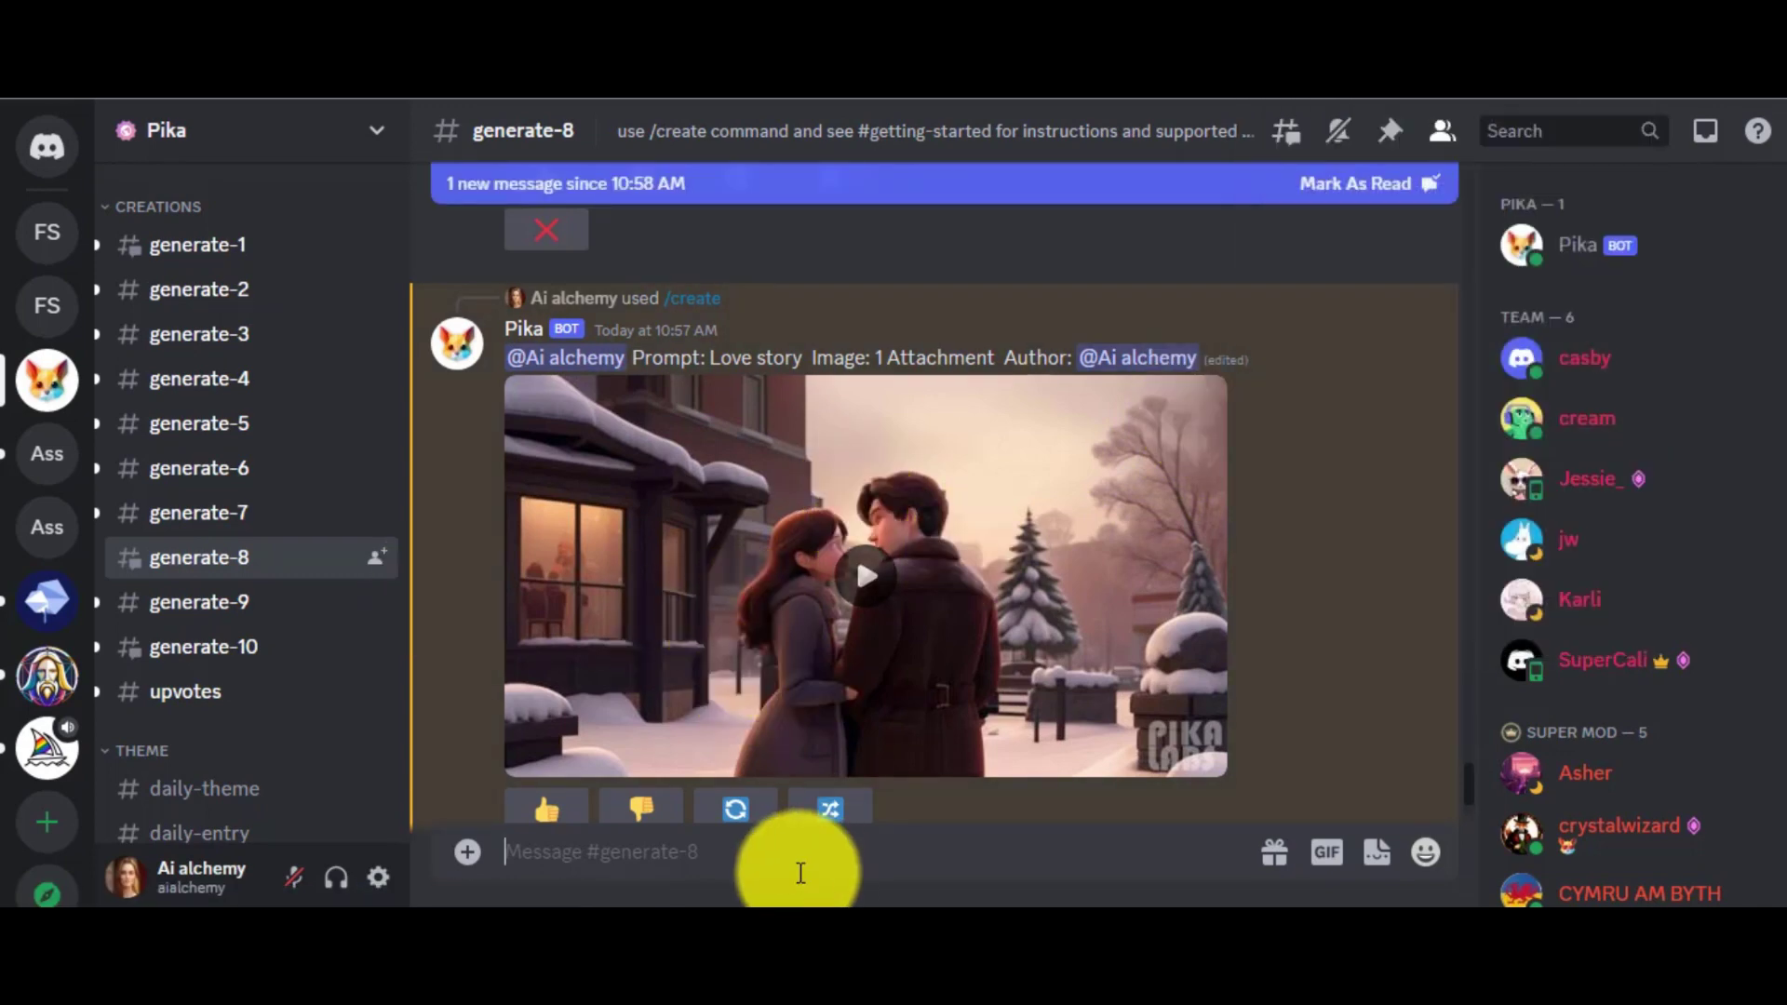
text(/cre)
click(599, 750)
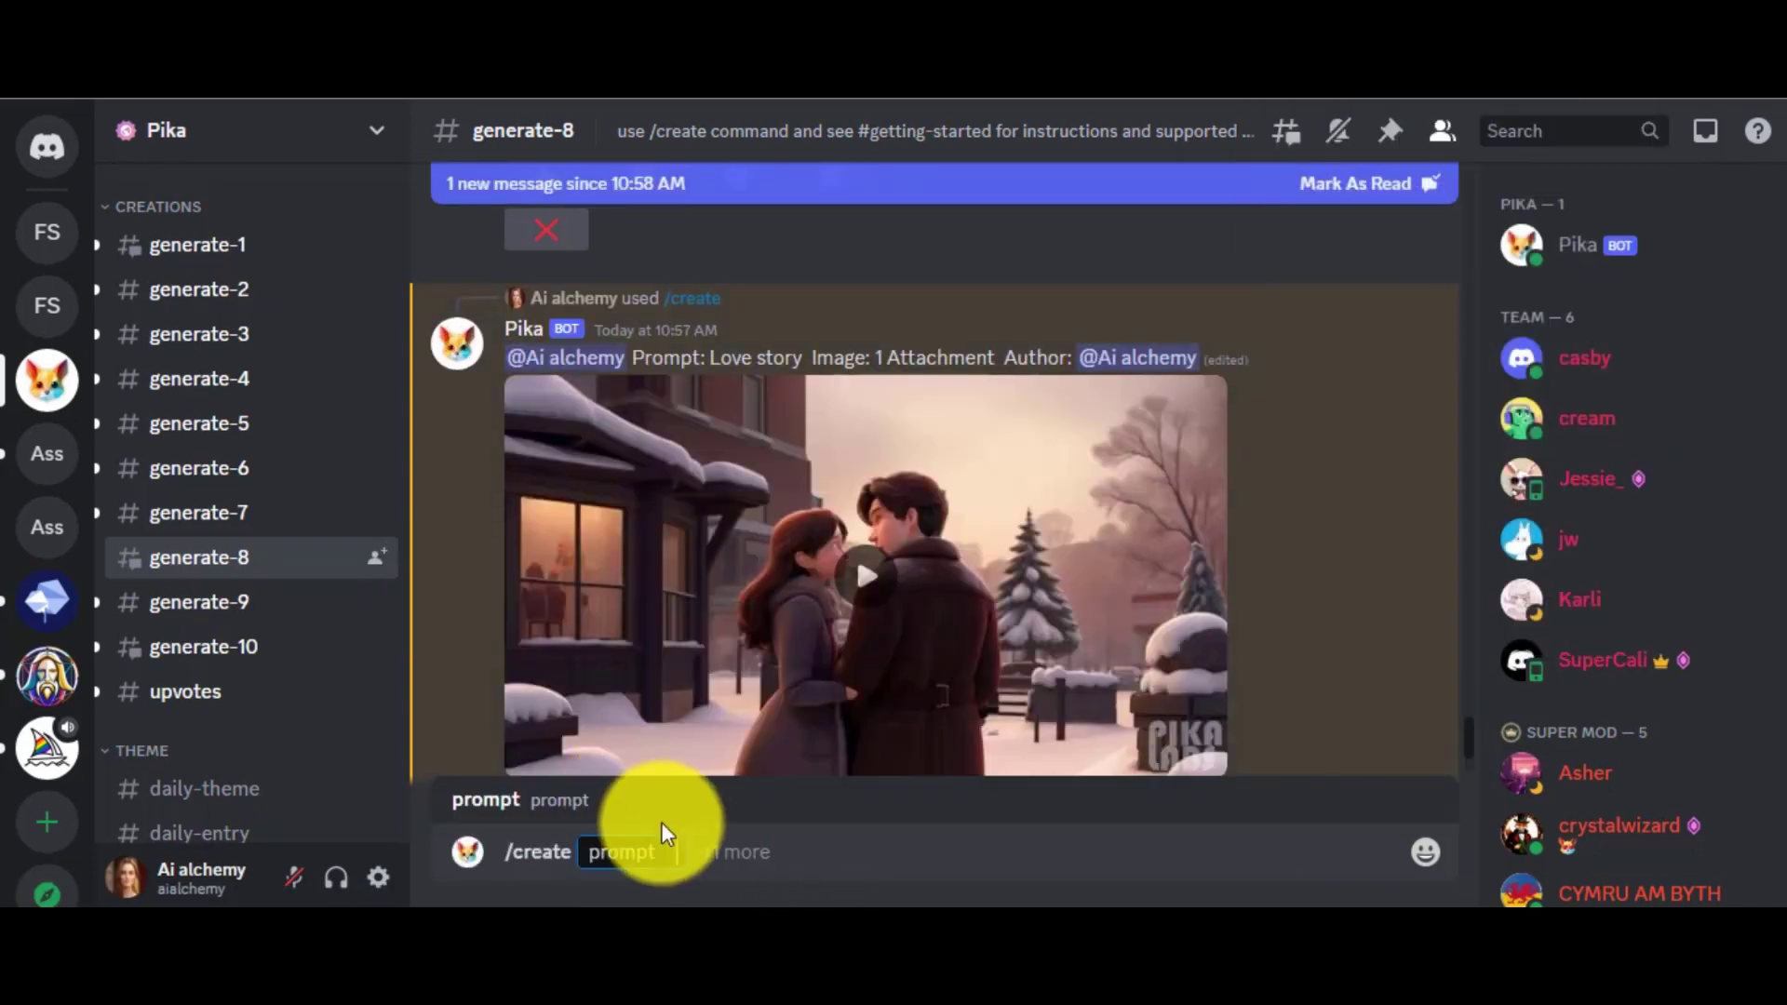
click(738, 852)
click(522, 734)
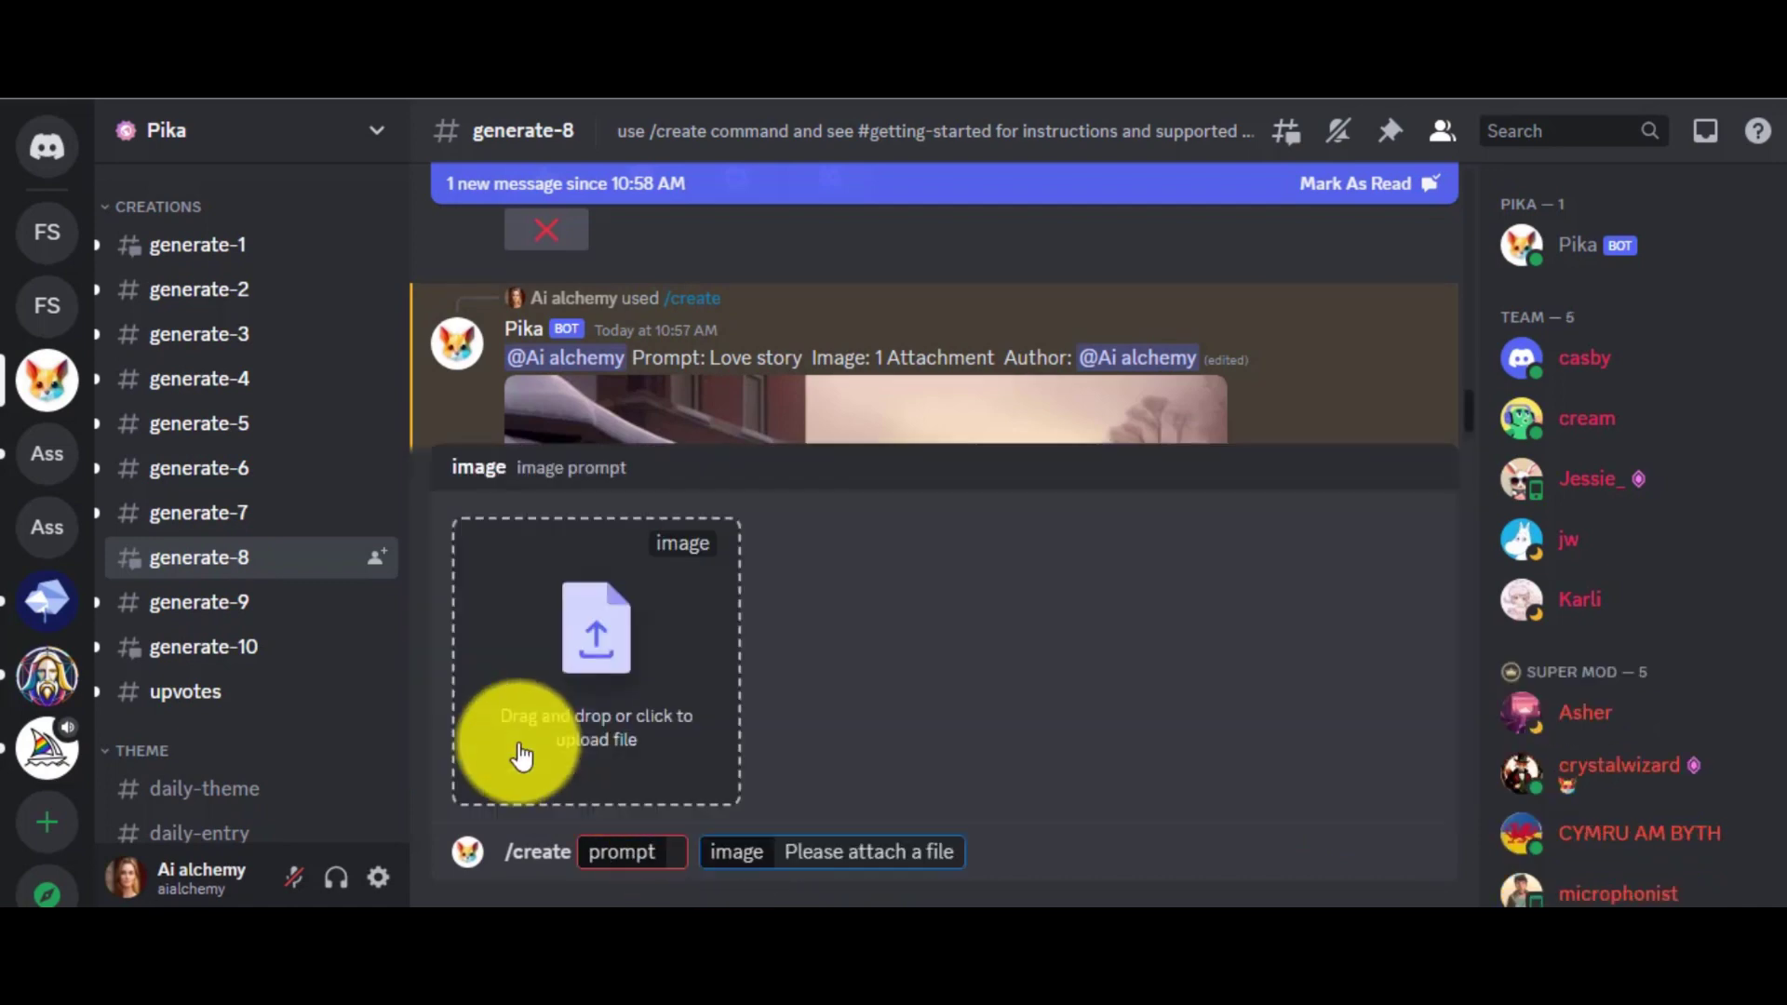
click(564, 677)
click(686, 415)
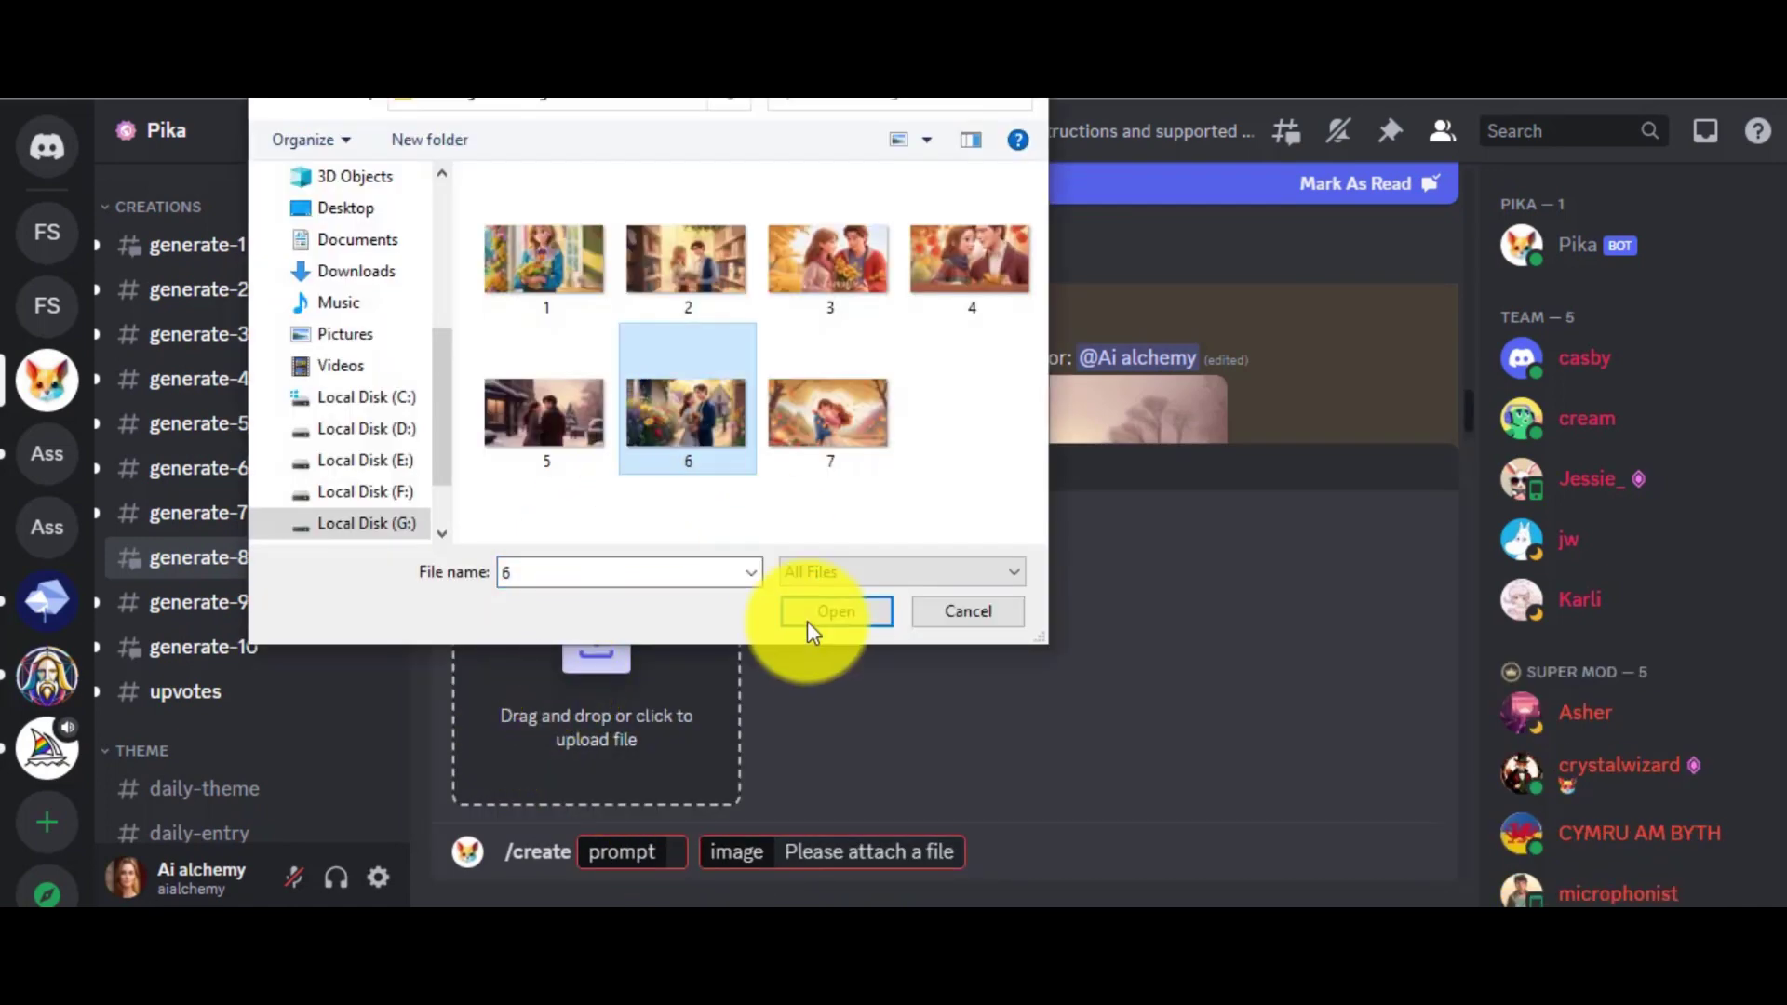
click(808, 616)
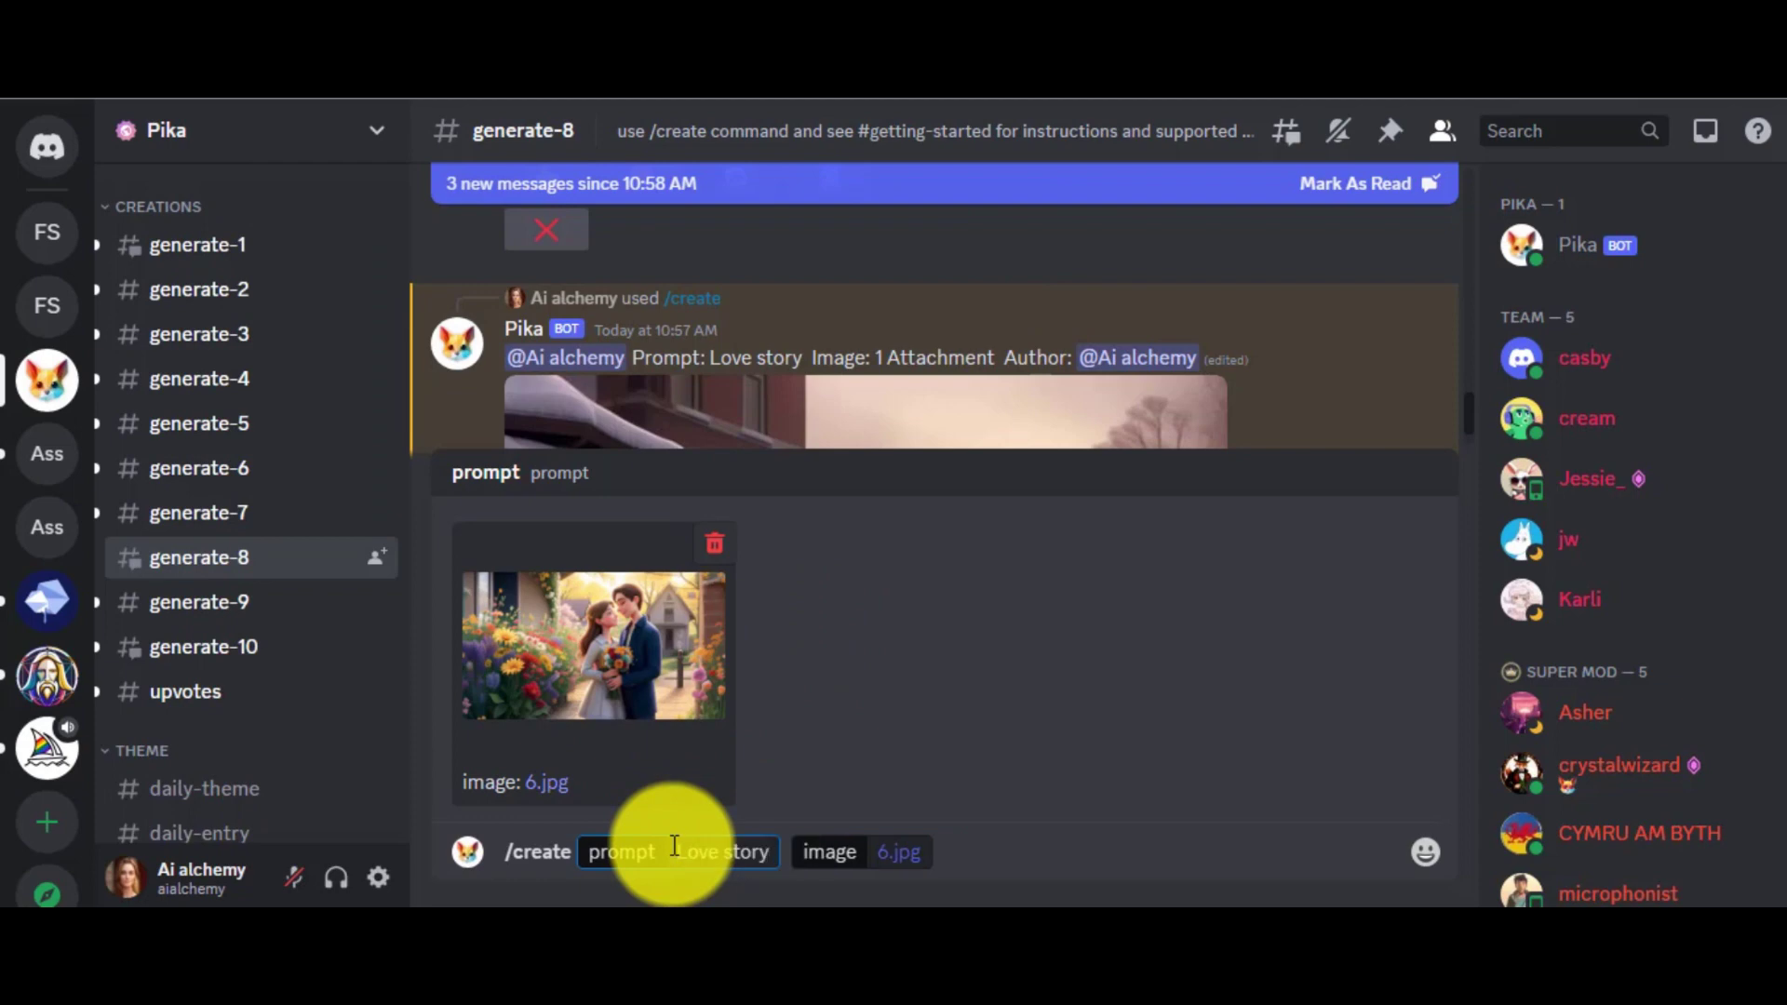
key(Return)
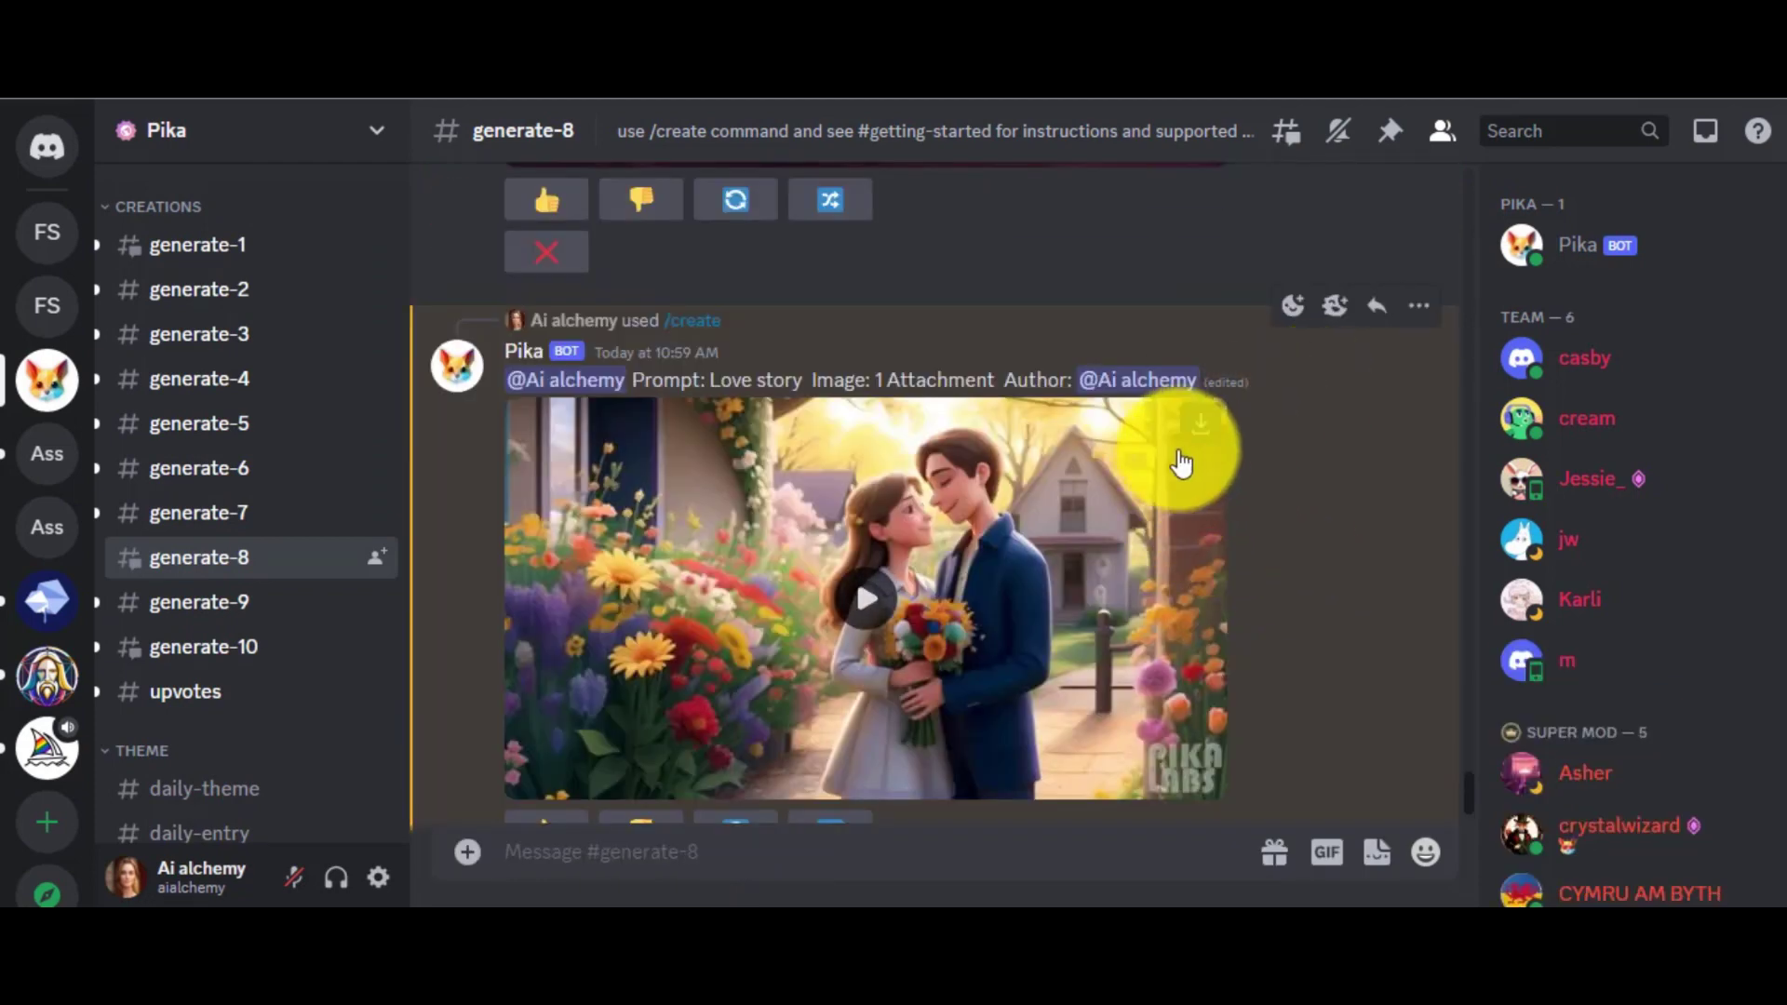
click(1200, 428)
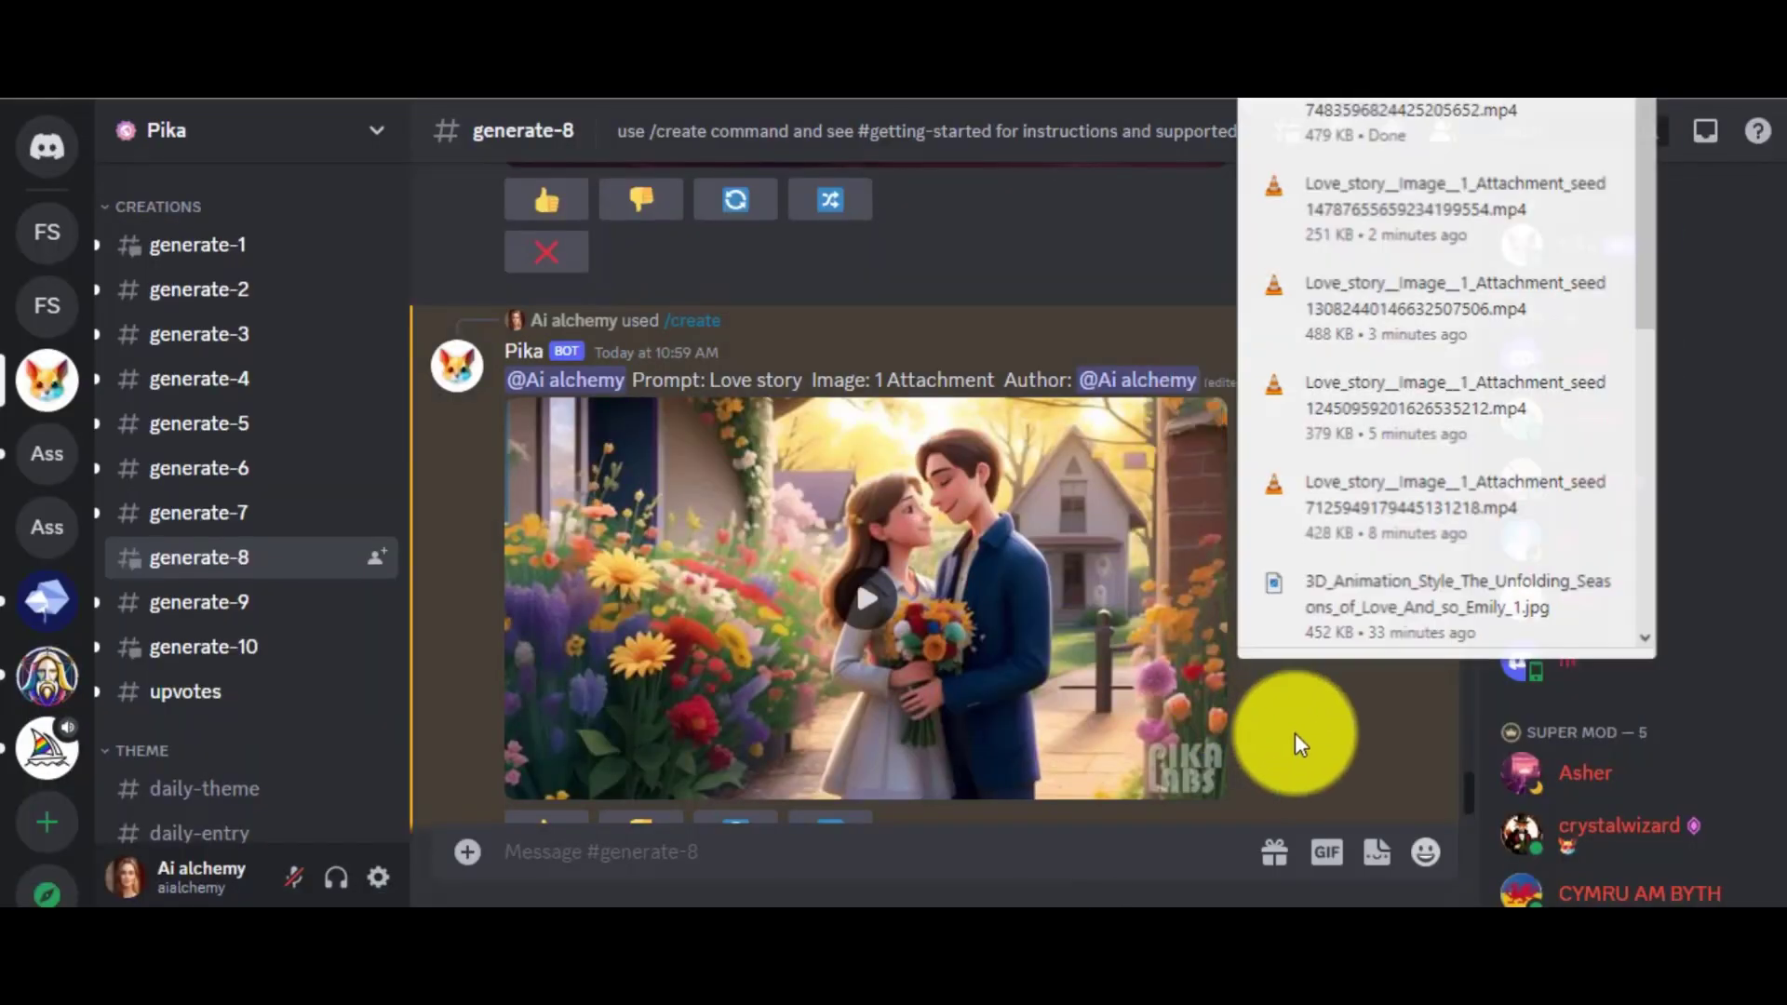
- Use /create with image 7.jpg and the prompt "Love story" to generate a video of the embracing couple
click(1089, 862)
text(/cre)
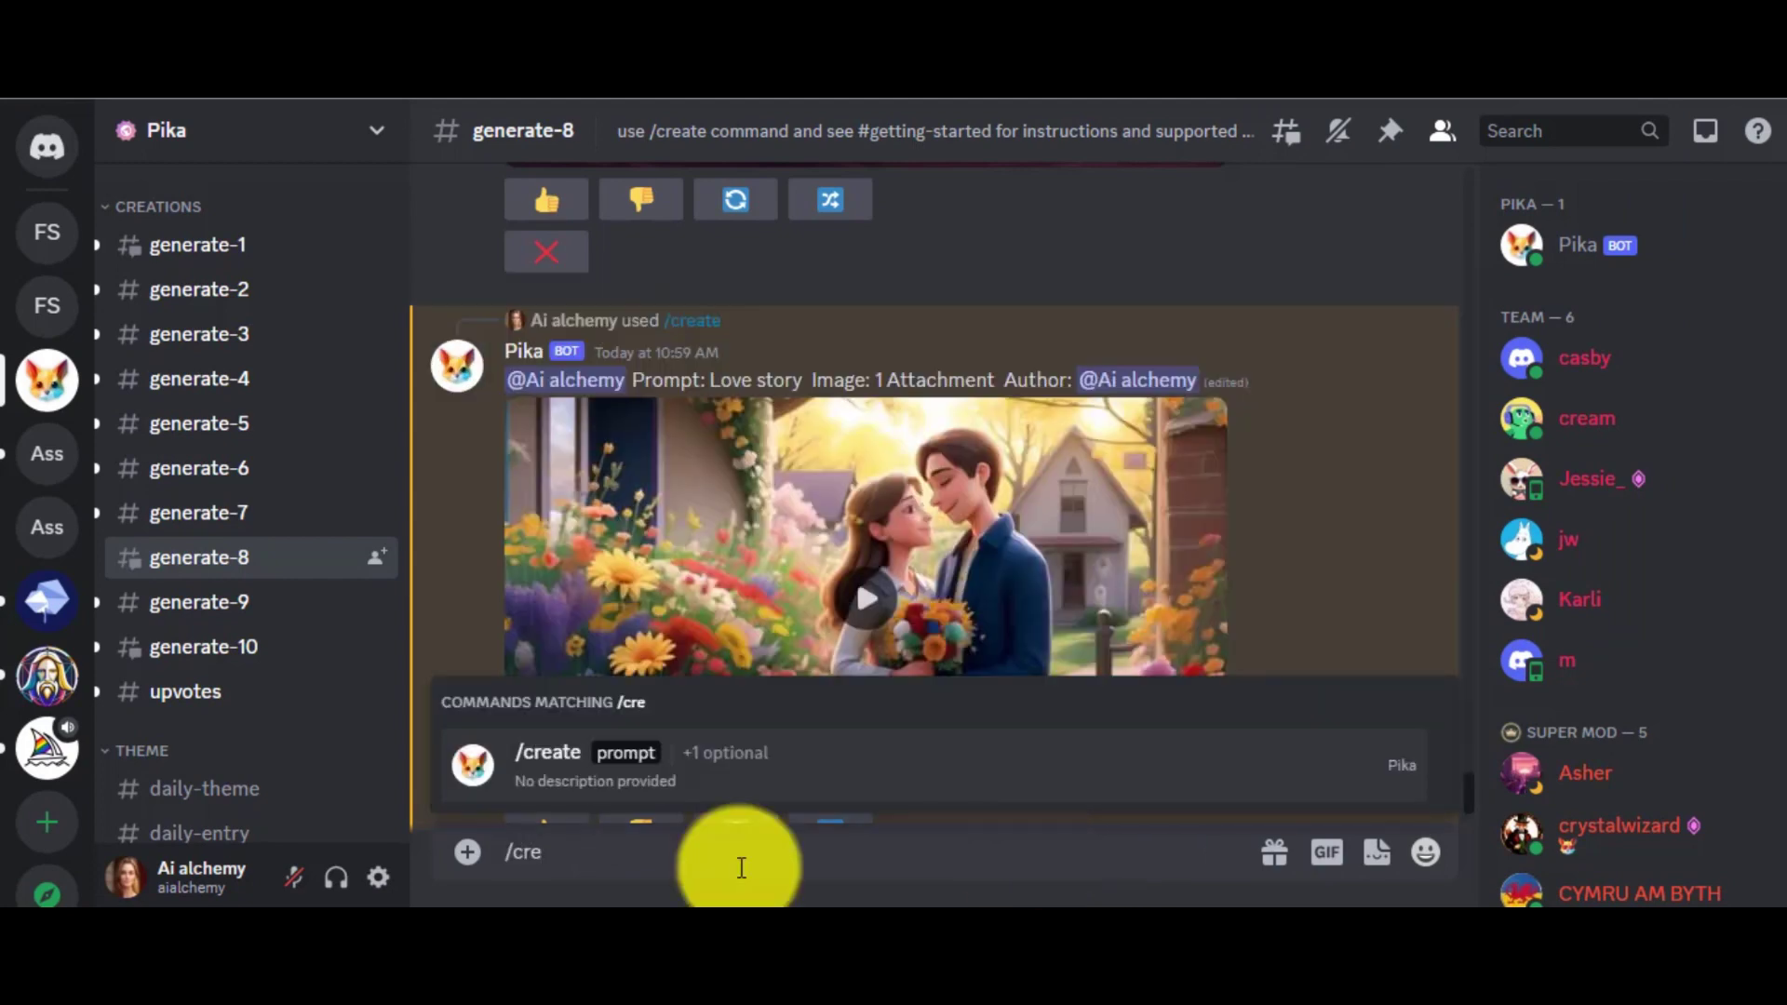
click(535, 778)
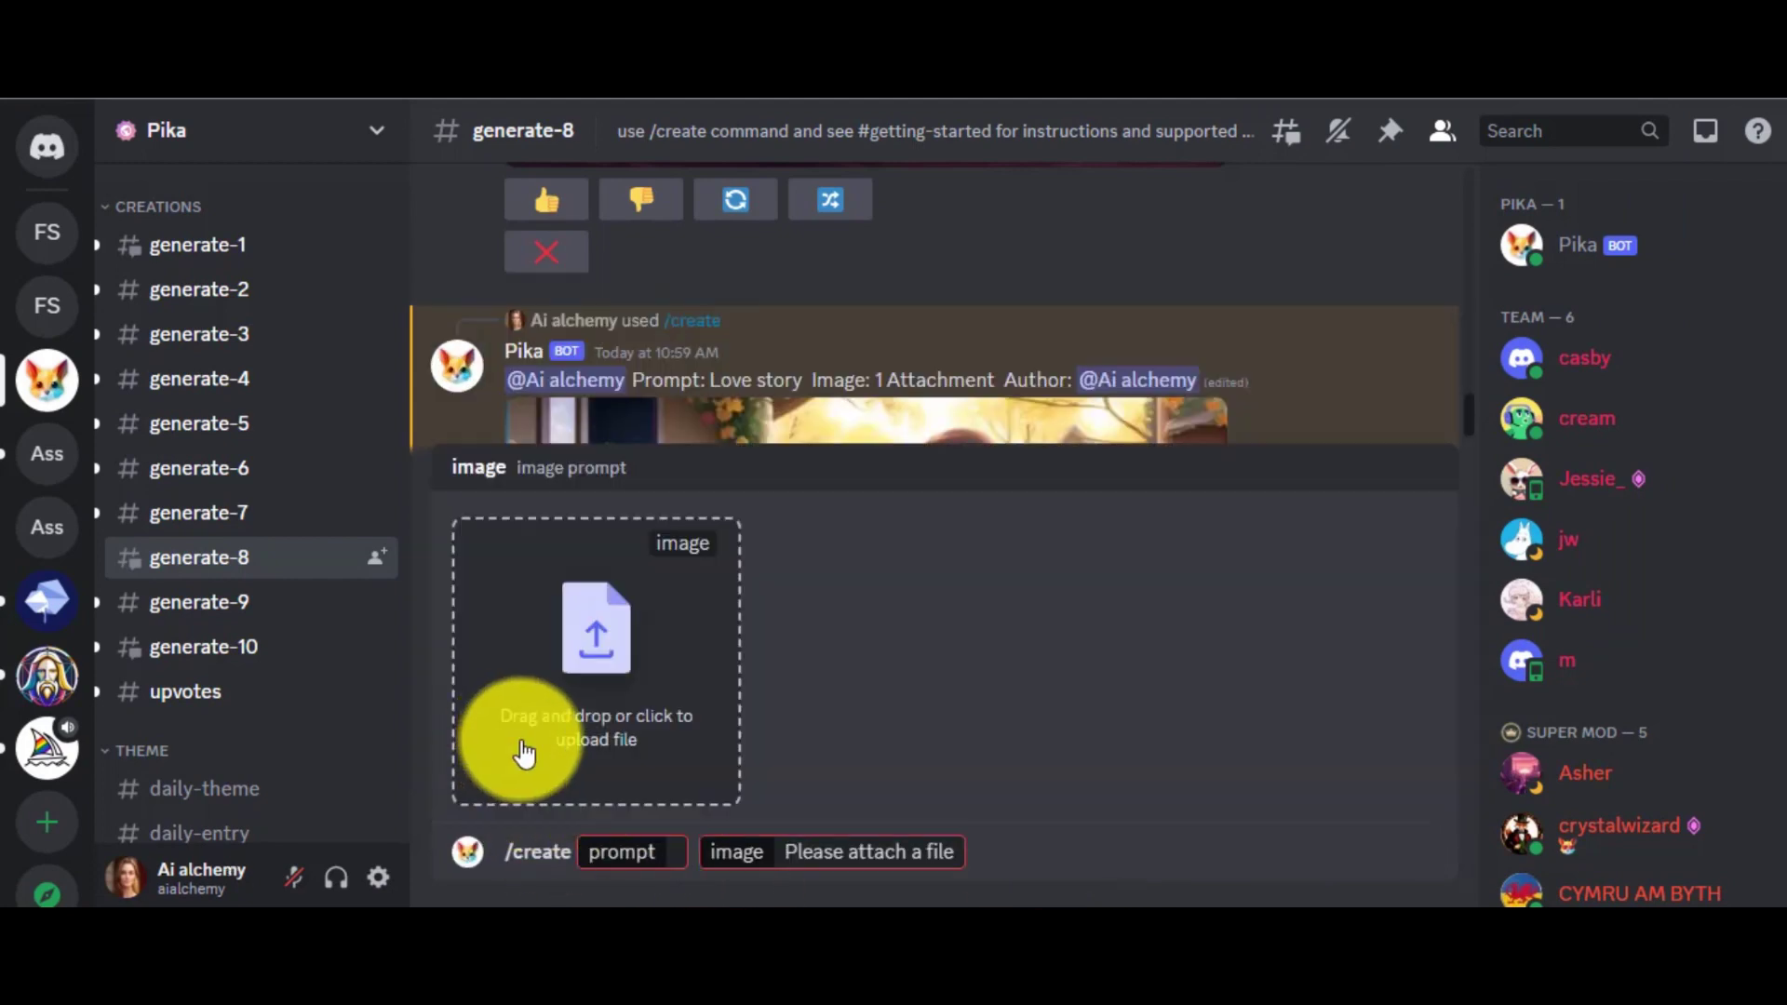
click(524, 752)
click(824, 420)
click(873, 615)
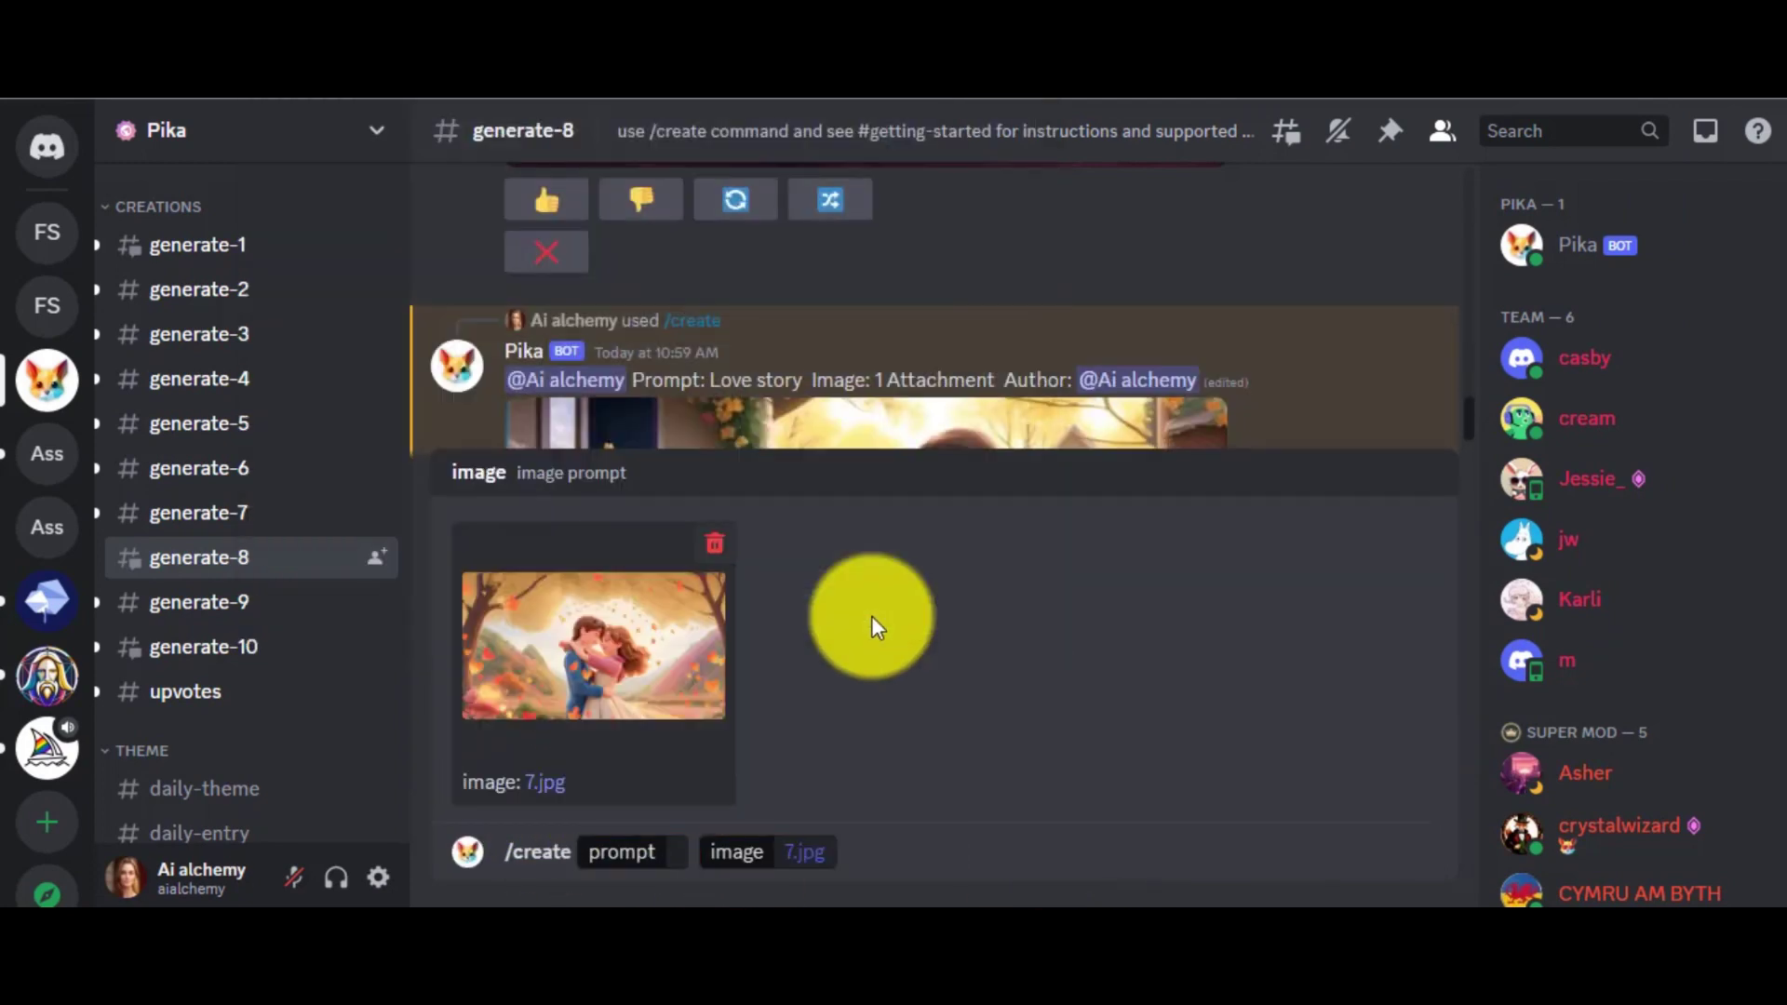
click(679, 847)
text(Love story)
key(Return)
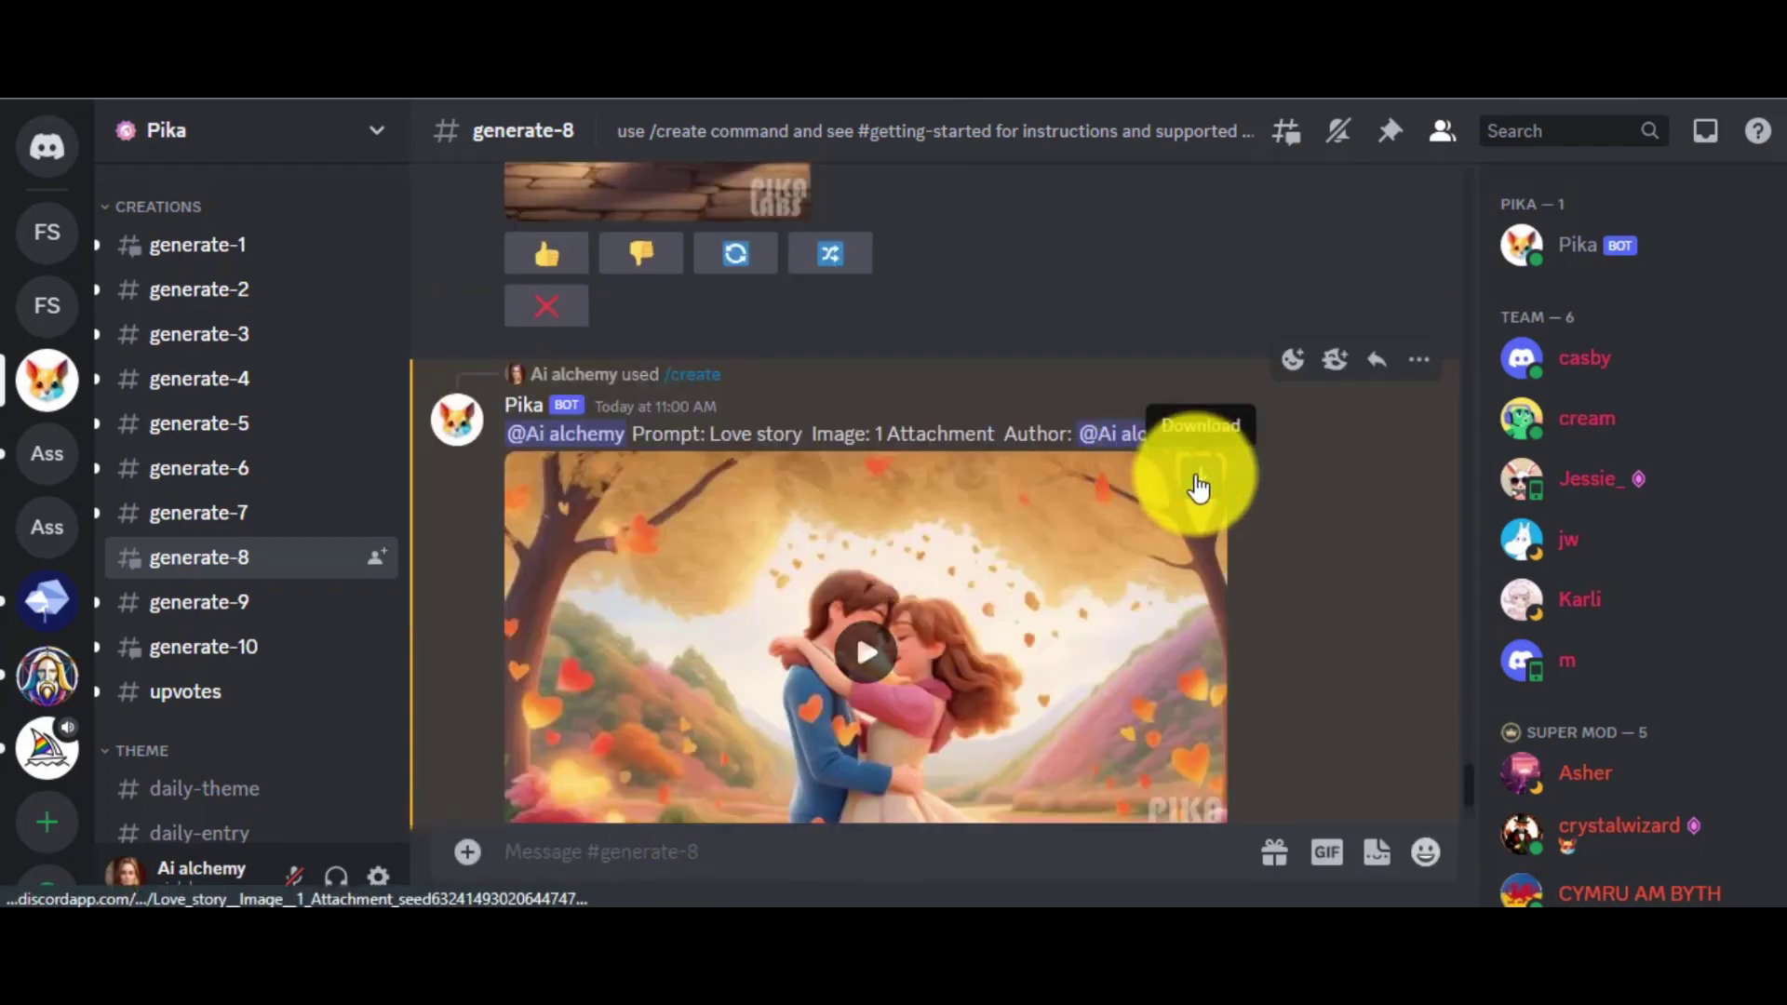
- Download the generated clip of the couple embracing among falling leaves
click(1198, 485)
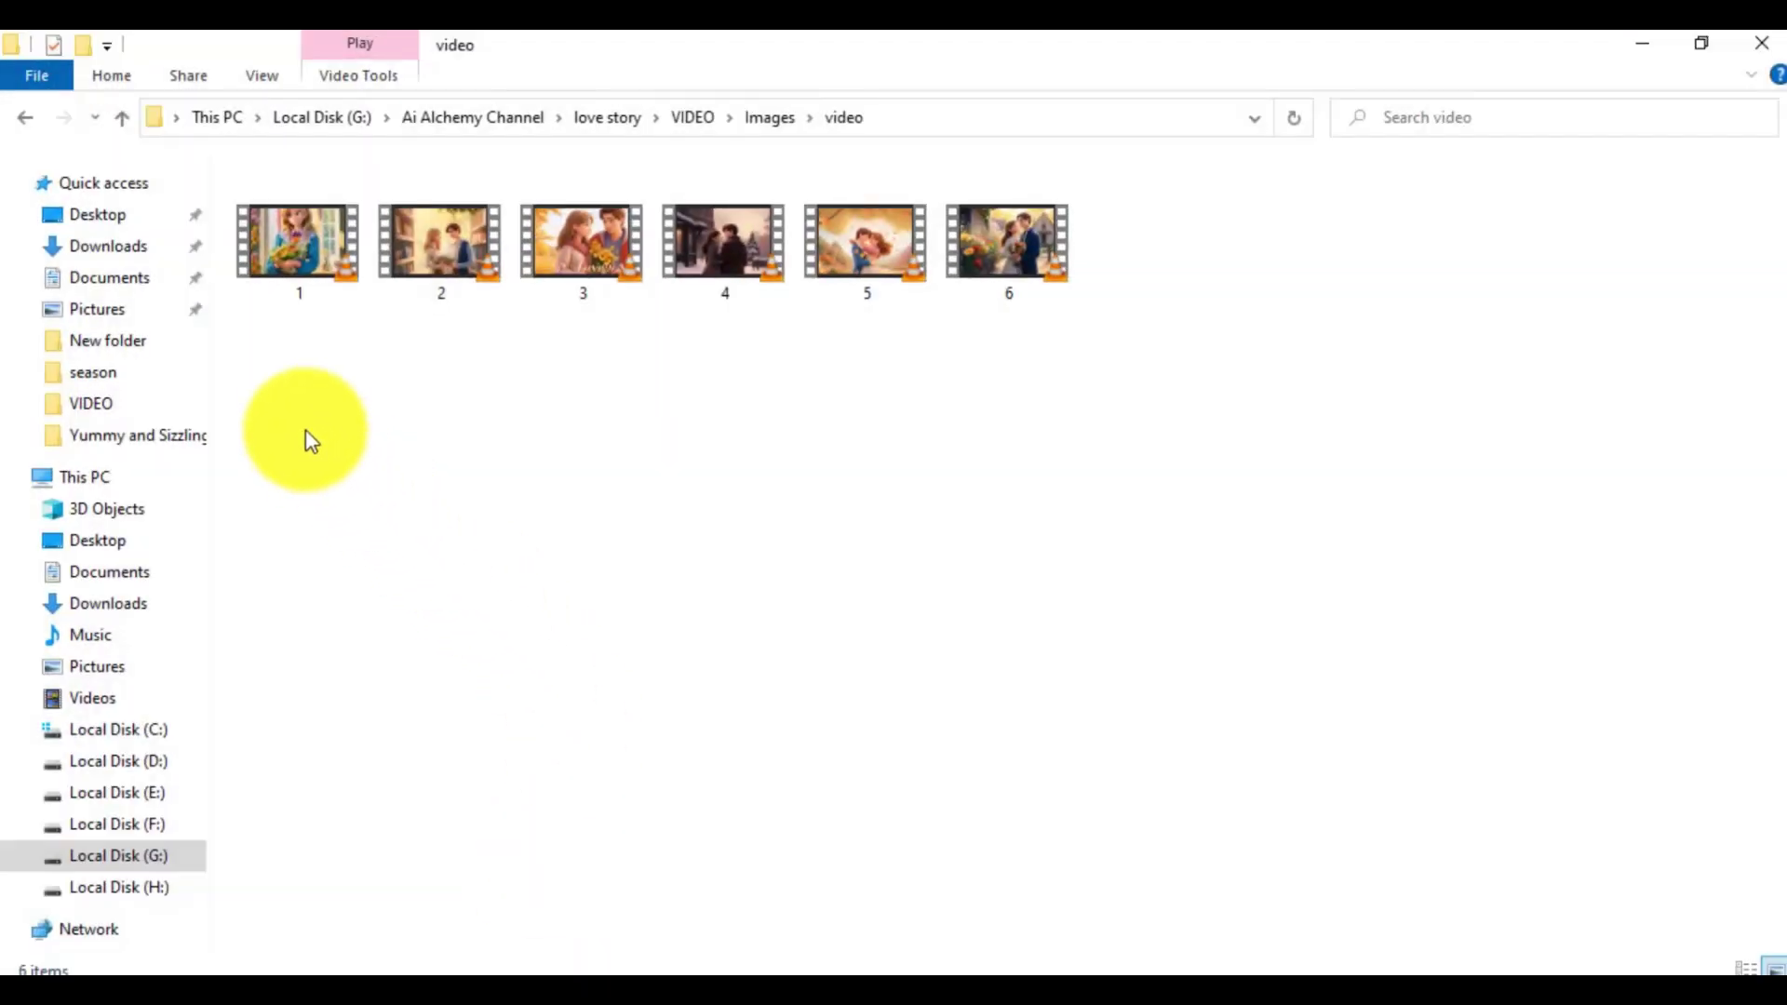
- Import video clips 1 to 6 and the six story audio files from their folders into the CapCut project
drag(307, 431, 1198, 239)
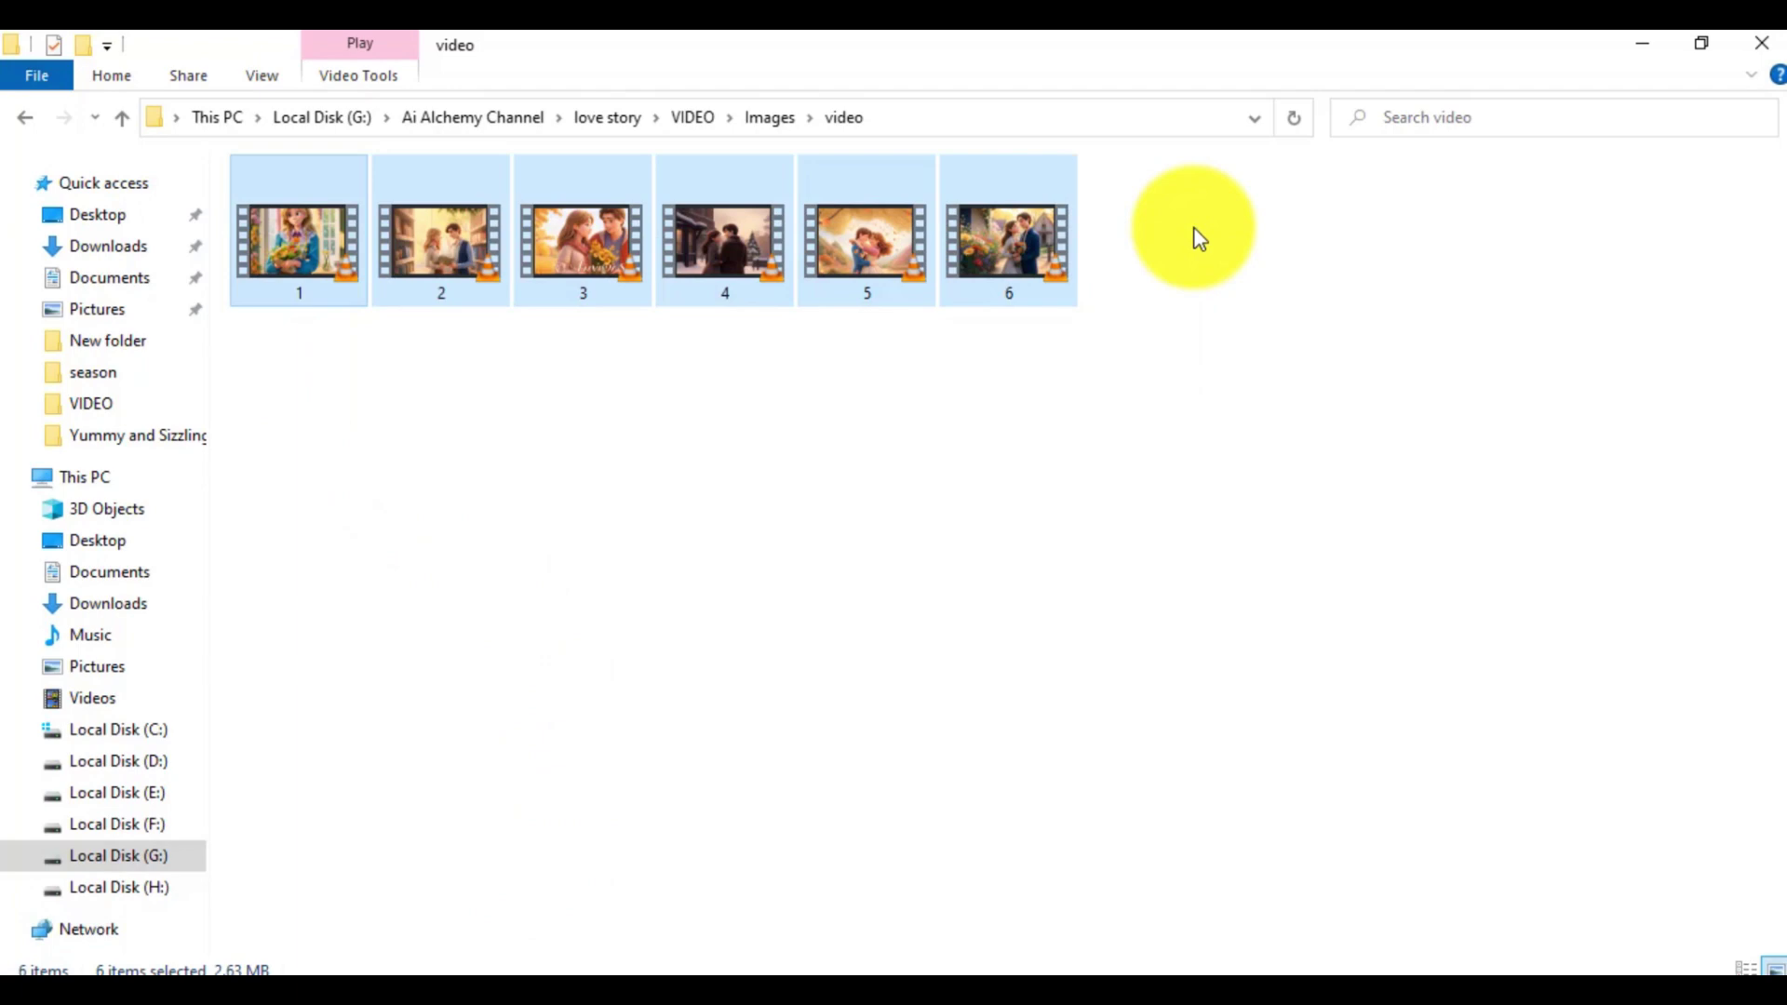
drag(741, 286, 601, 866)
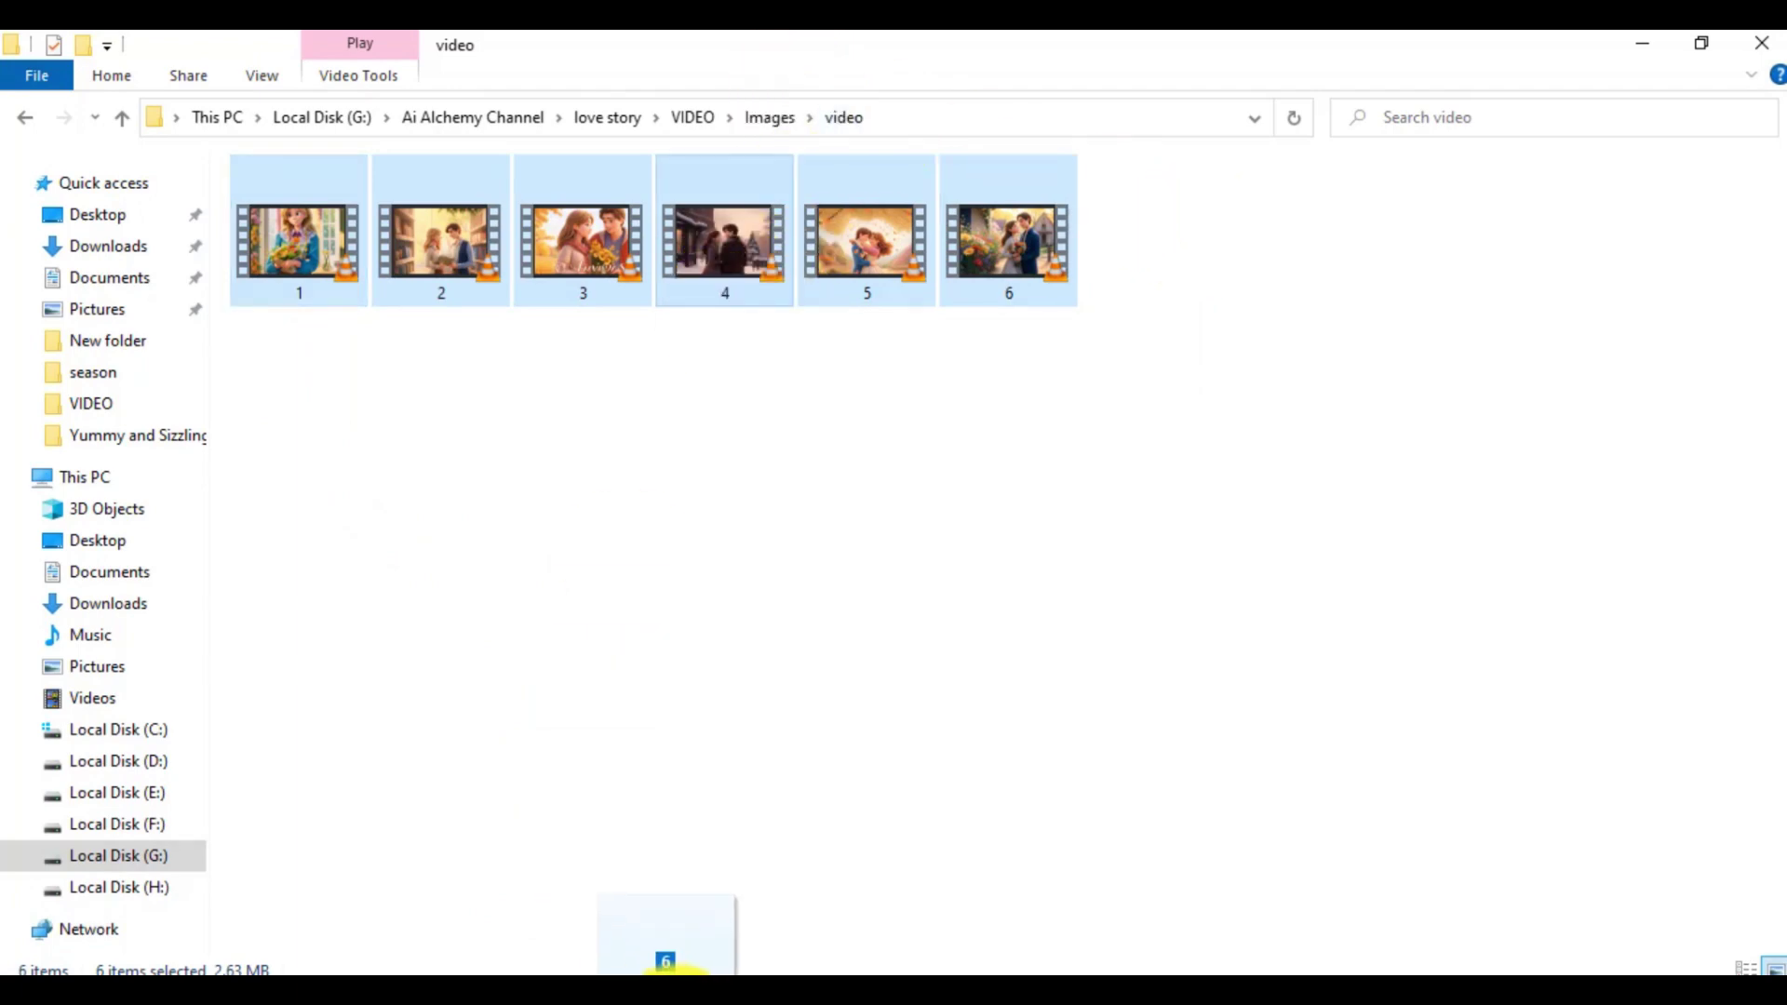
drag(717, 973, 457, 435)
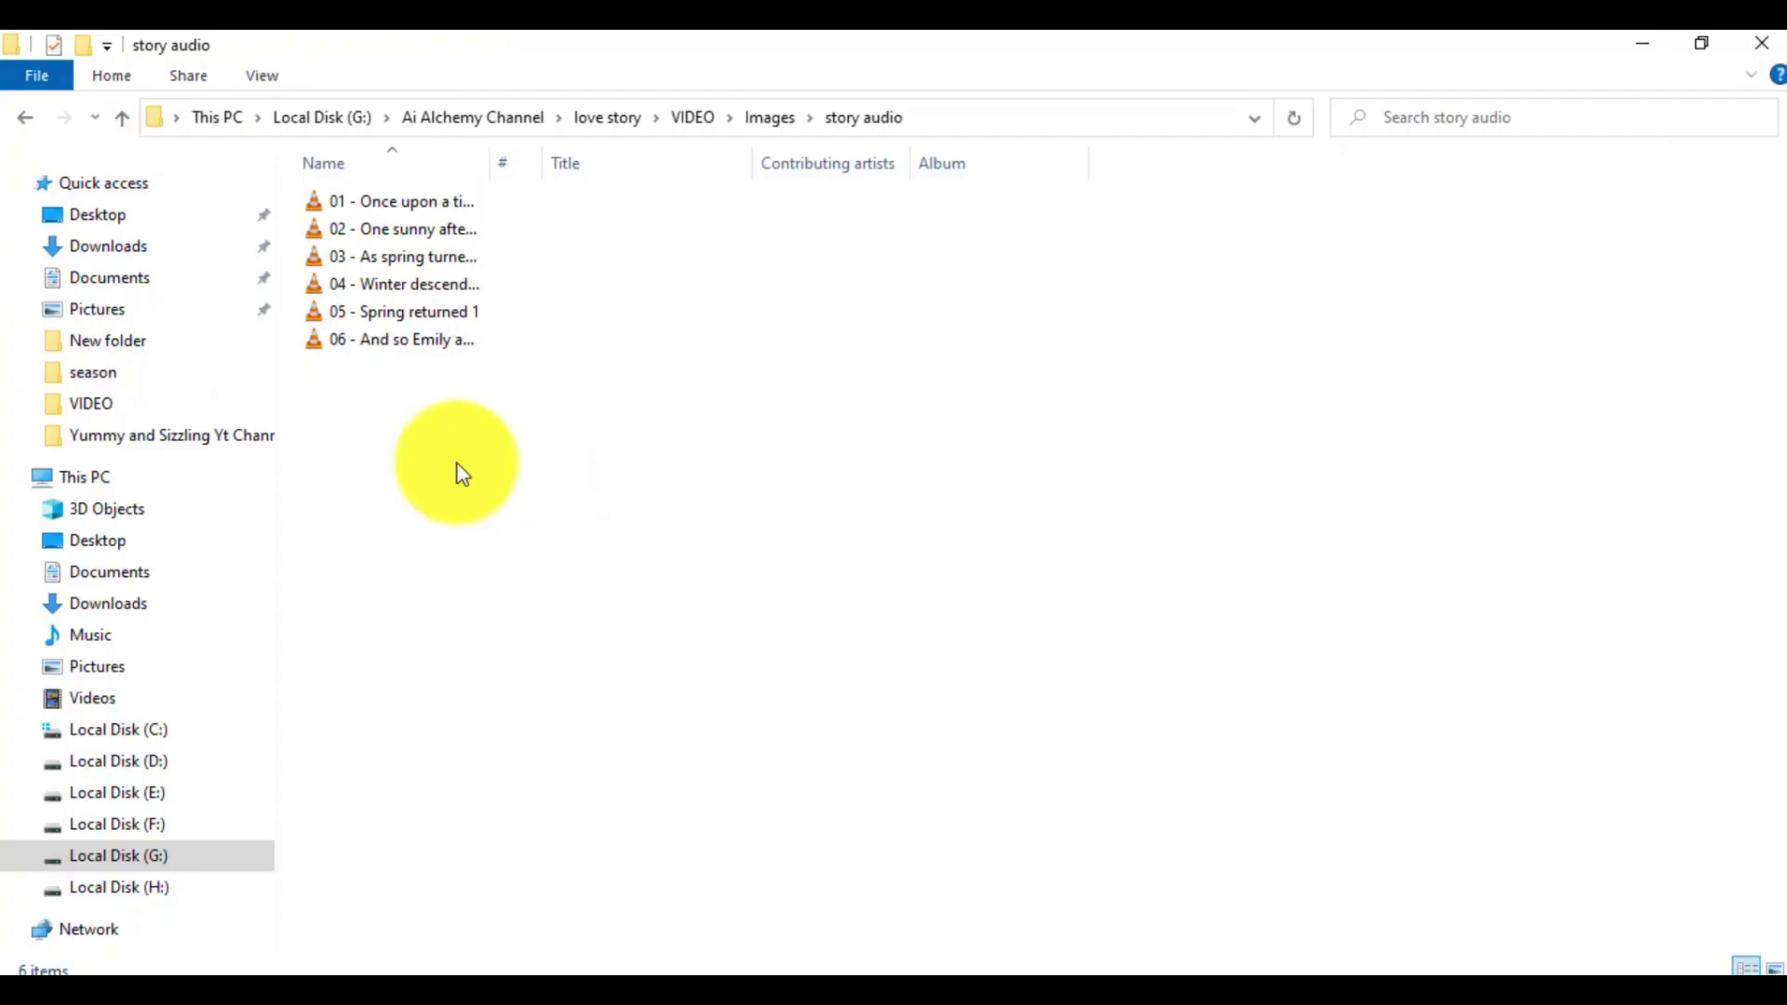
key(ctrl+a)
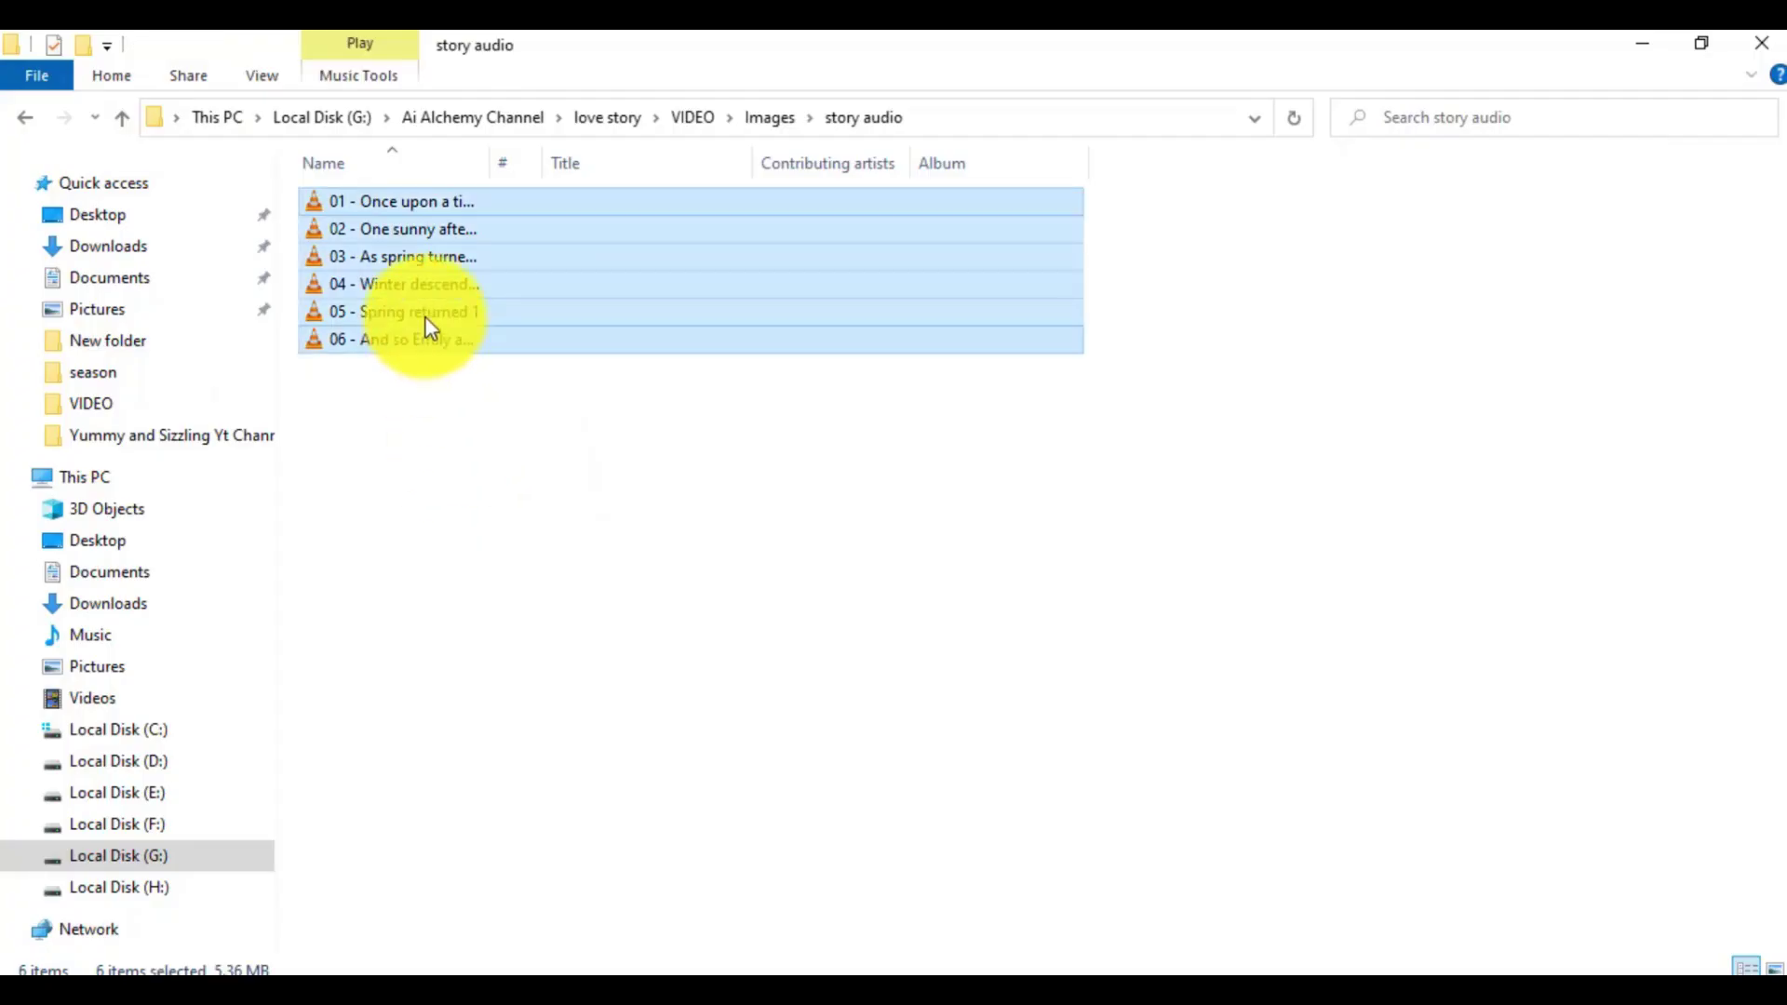
drag(707, 718, 544, 557)
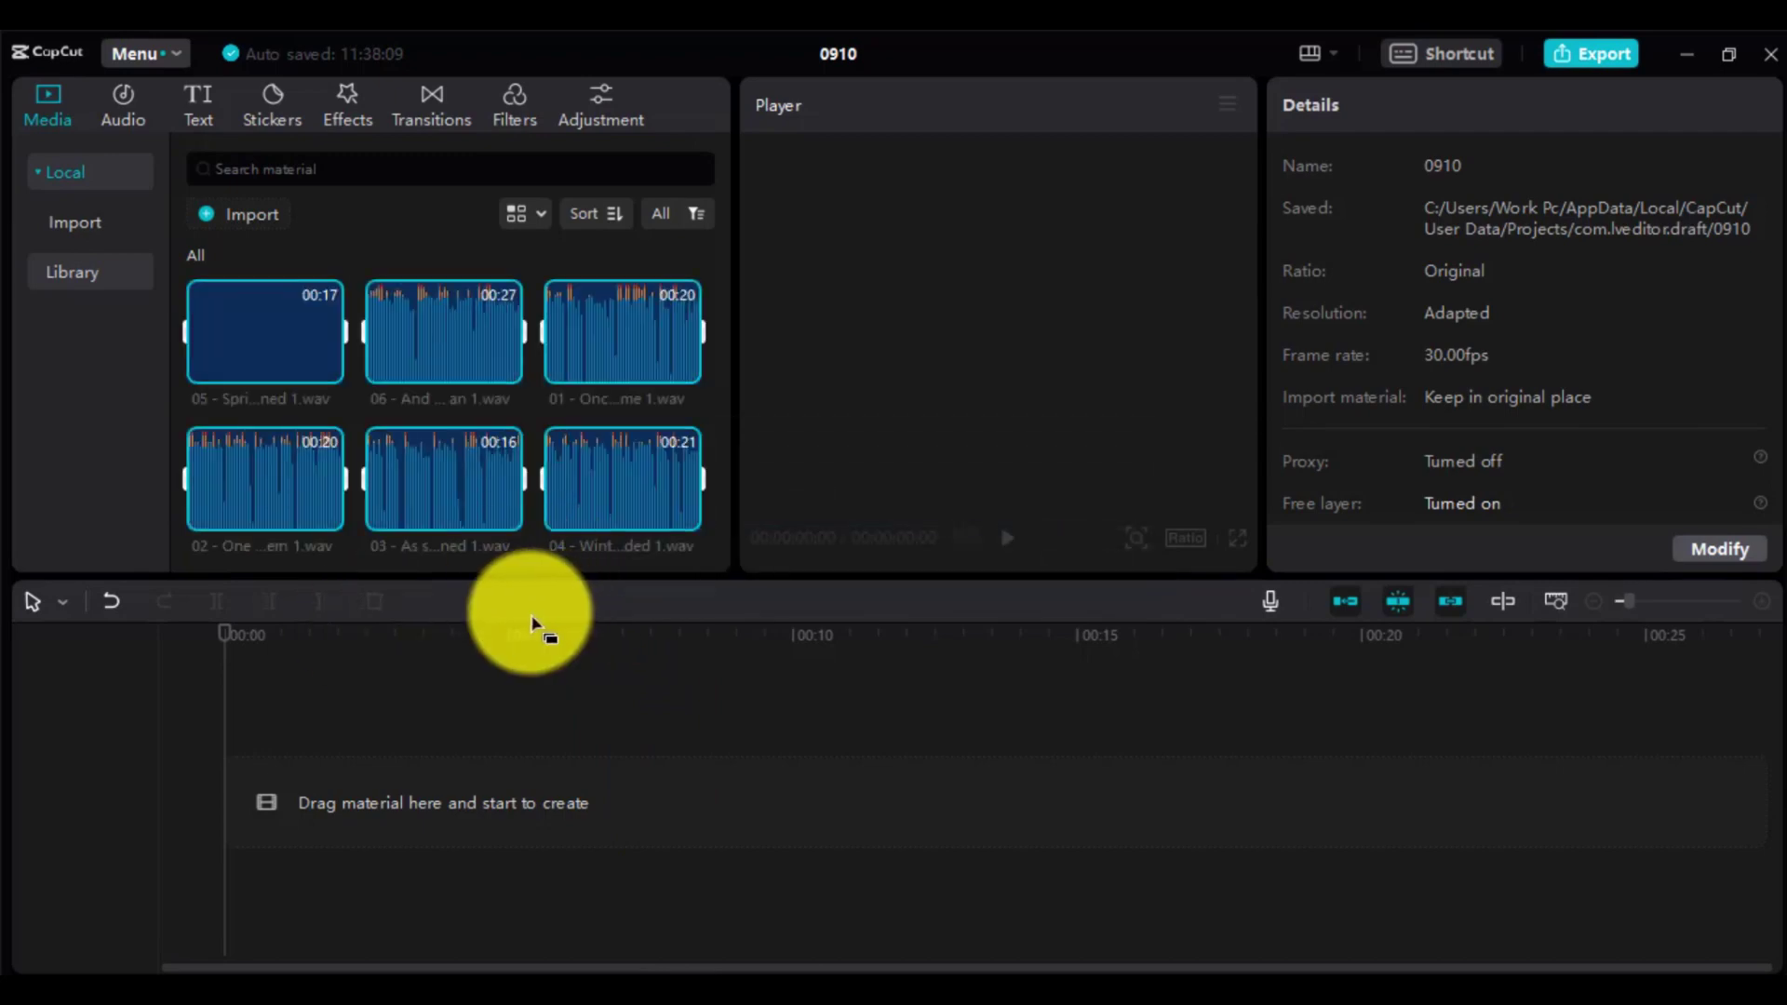
click(719, 519)
- Place the six narration audio files end to end on the timeline, in order from 01 to 06
drag(622, 322, 227, 892)
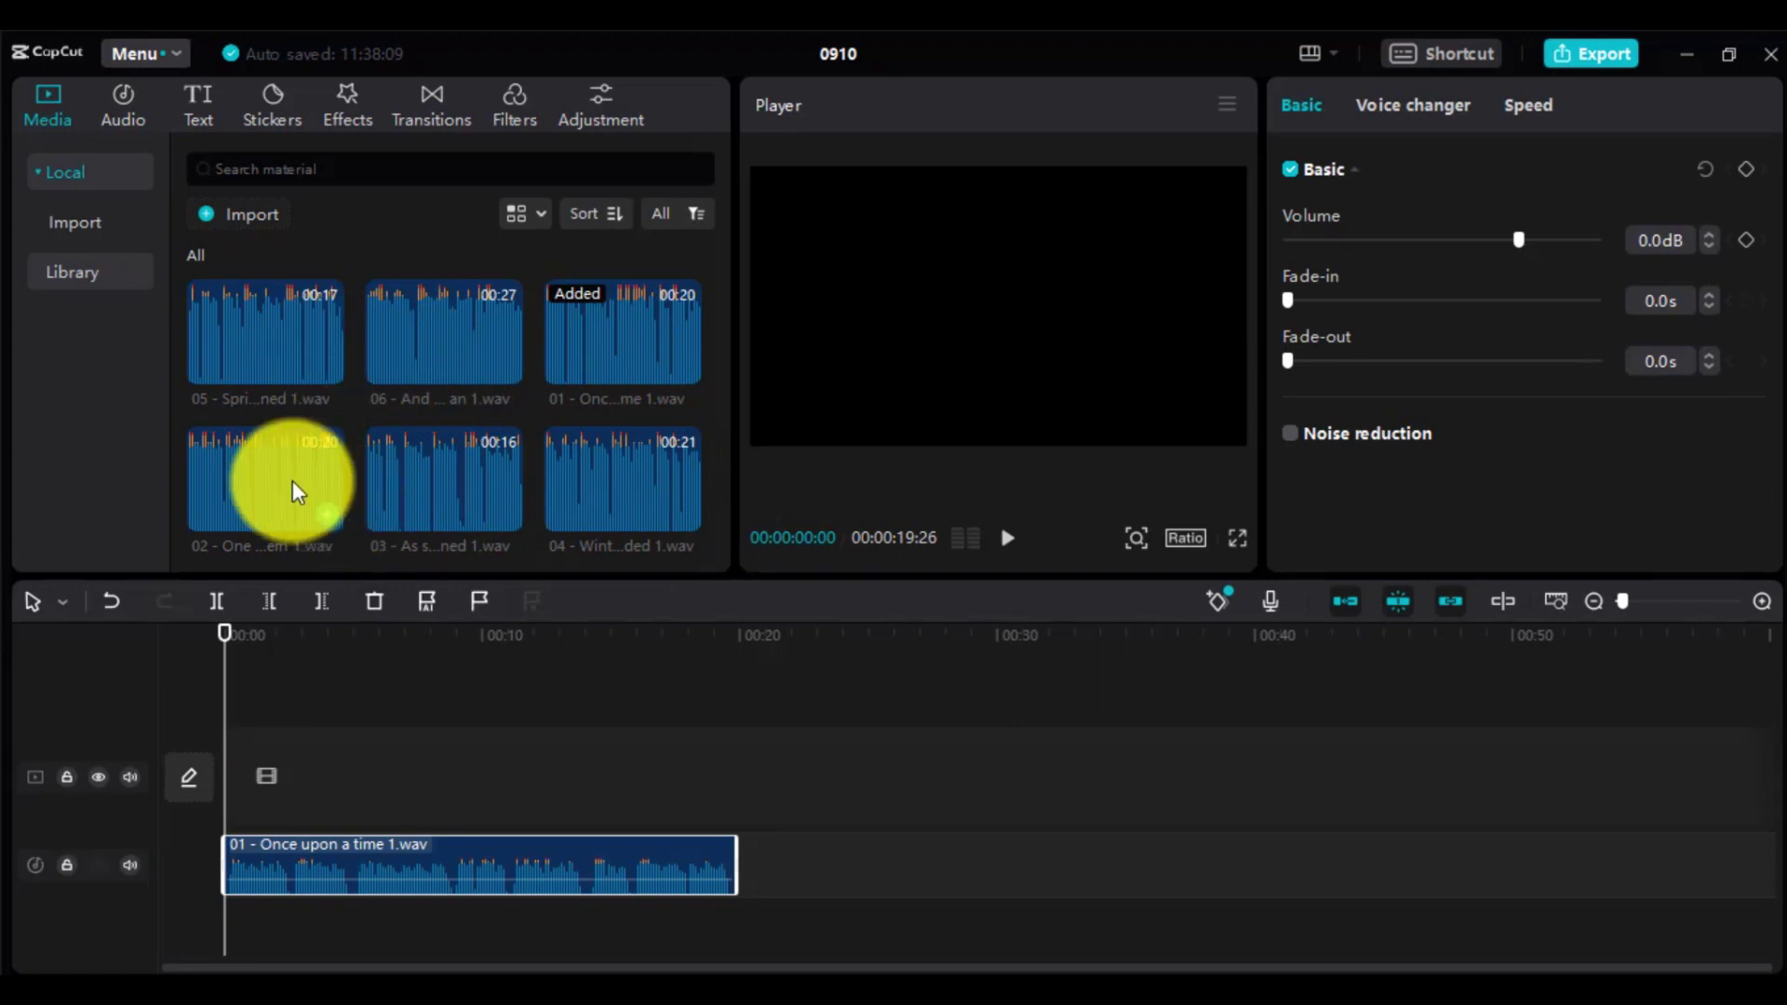
drag(292, 487, 727, 866)
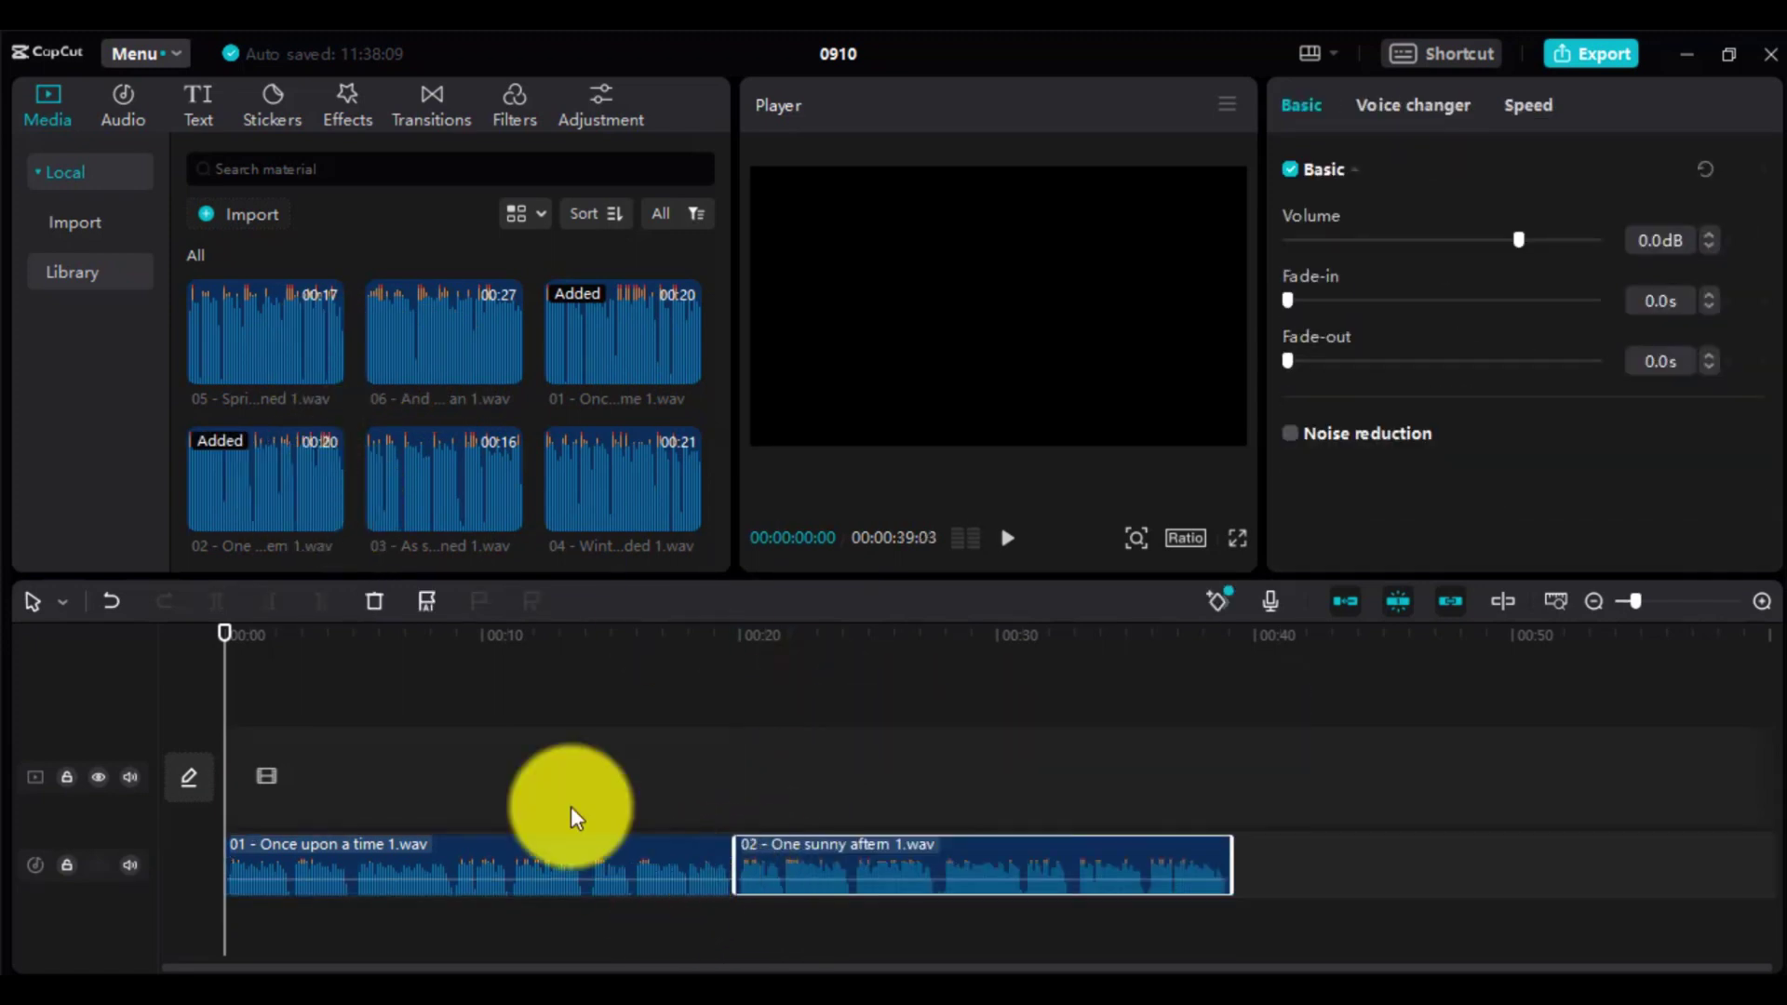
drag(444, 491, 1232, 873)
drag(1636, 601, 1627, 601)
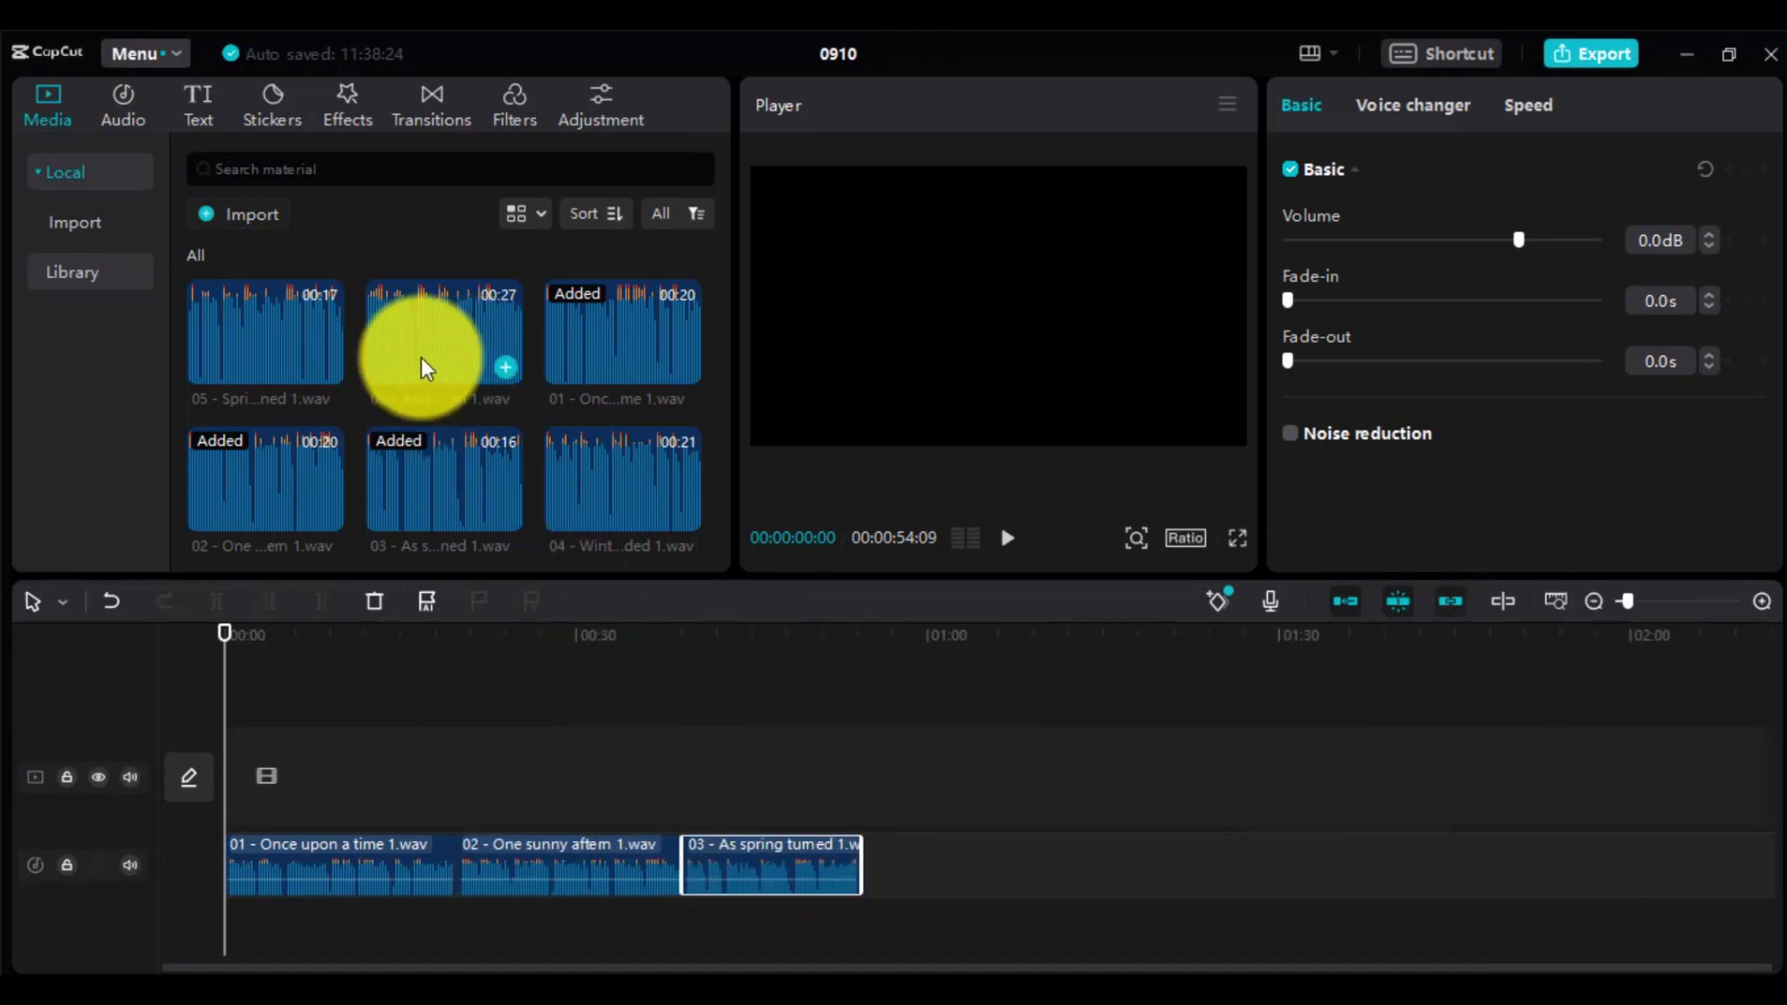
drag(624, 520, 866, 857)
drag(320, 359, 1096, 874)
drag(433, 363, 1298, 877)
- Add clips 1.mp4, 2.mp4 and 3.mp4 in order at the start of the video track
drag(724, 475, 729, 351)
drag(180, 486, 572, 752)
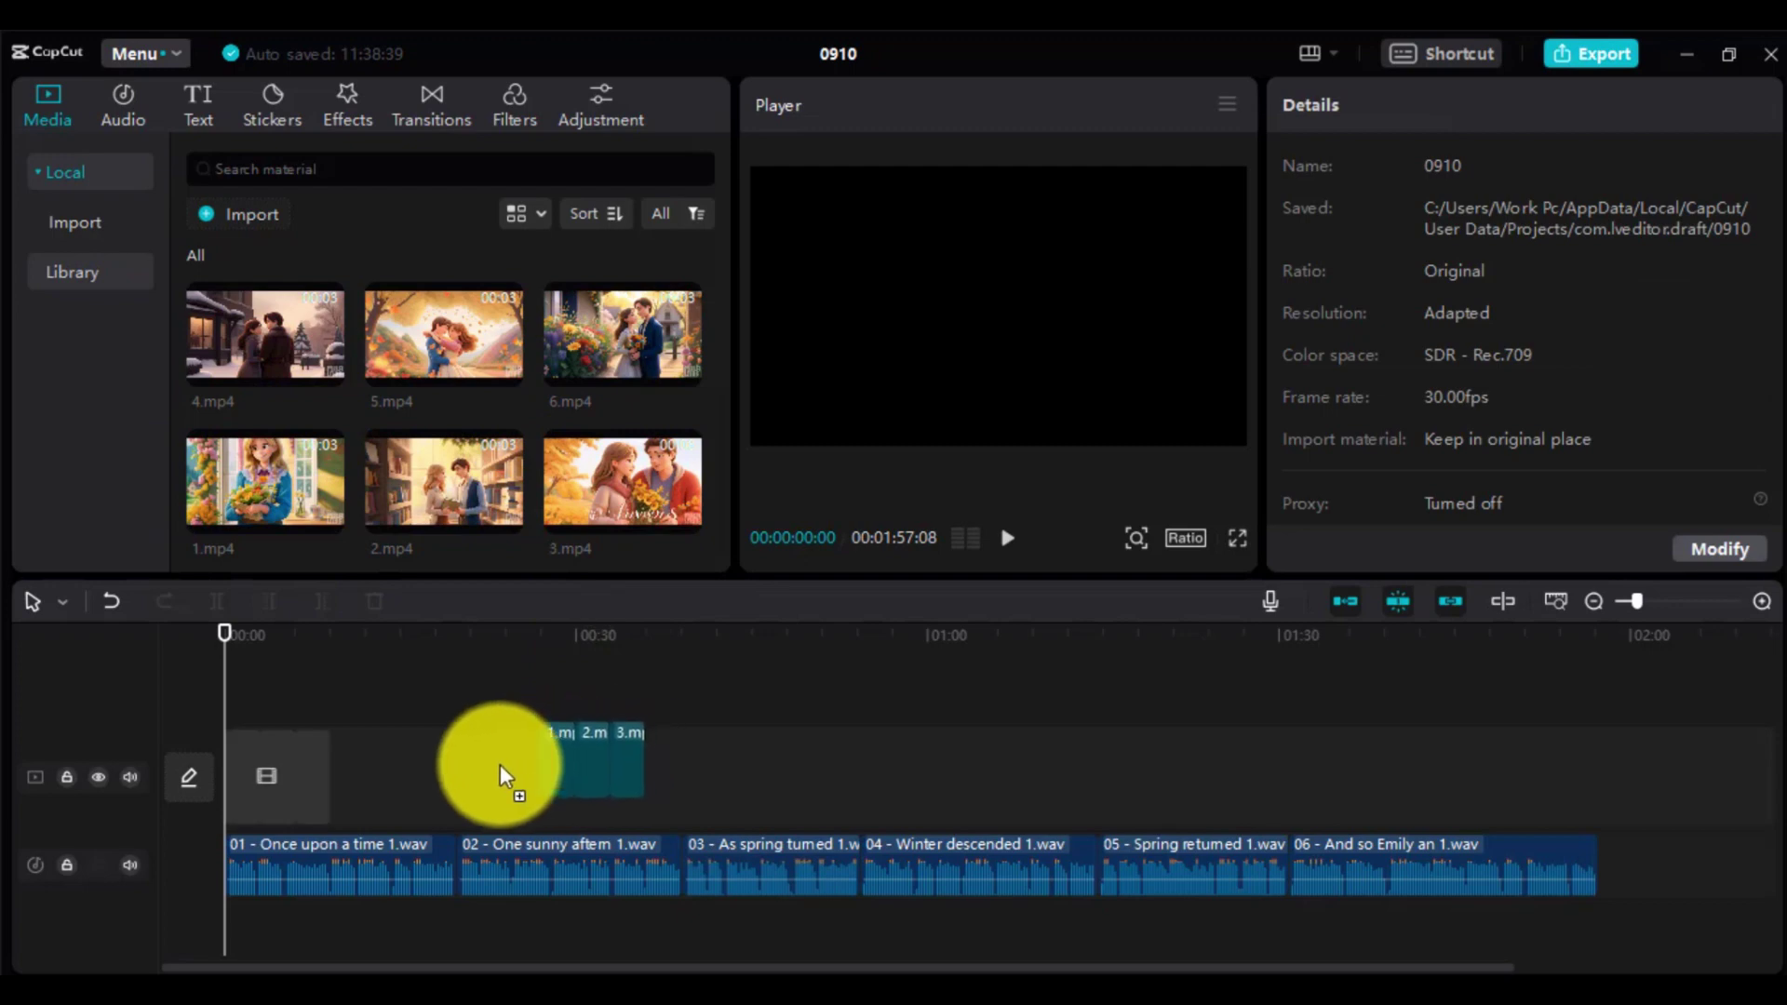
drag(469, 780, 391, 768)
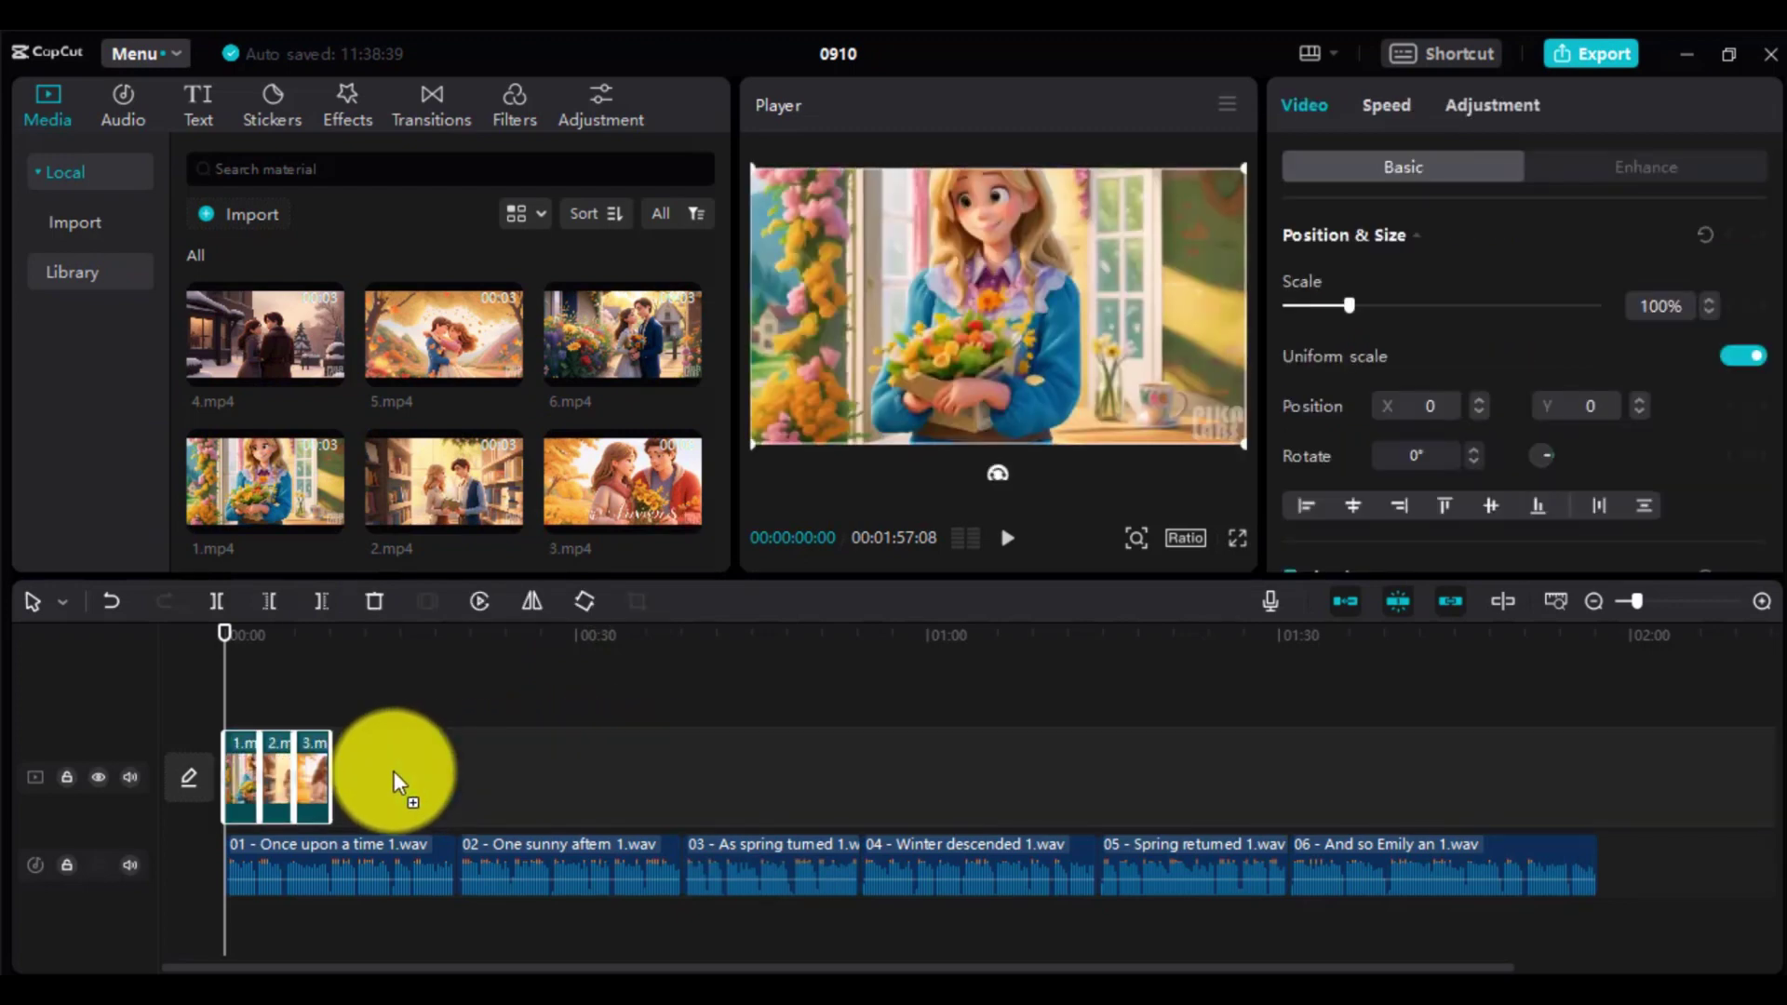
- Slow the clips 1.mp4, 2.mp4 and 3.mp4 down to a speed of 0.2x each
click(1374, 121)
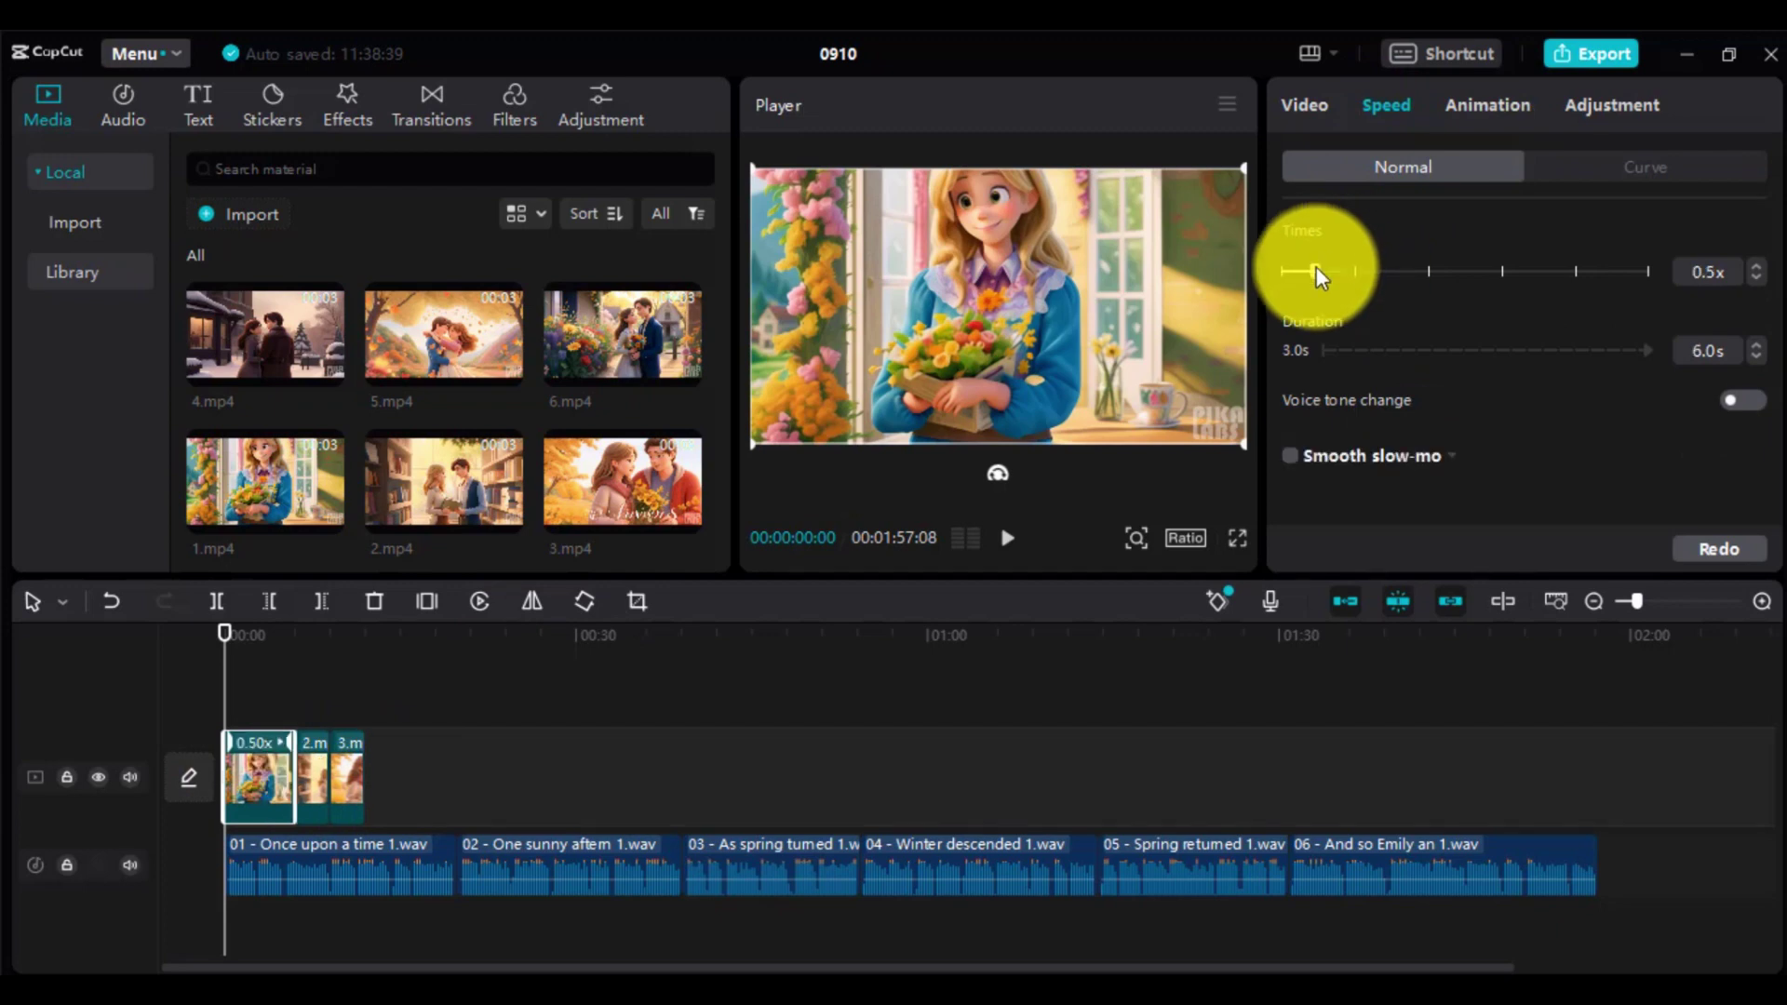
drag(1317, 270, 1264, 270)
scroll(1758, 274, up, 3)
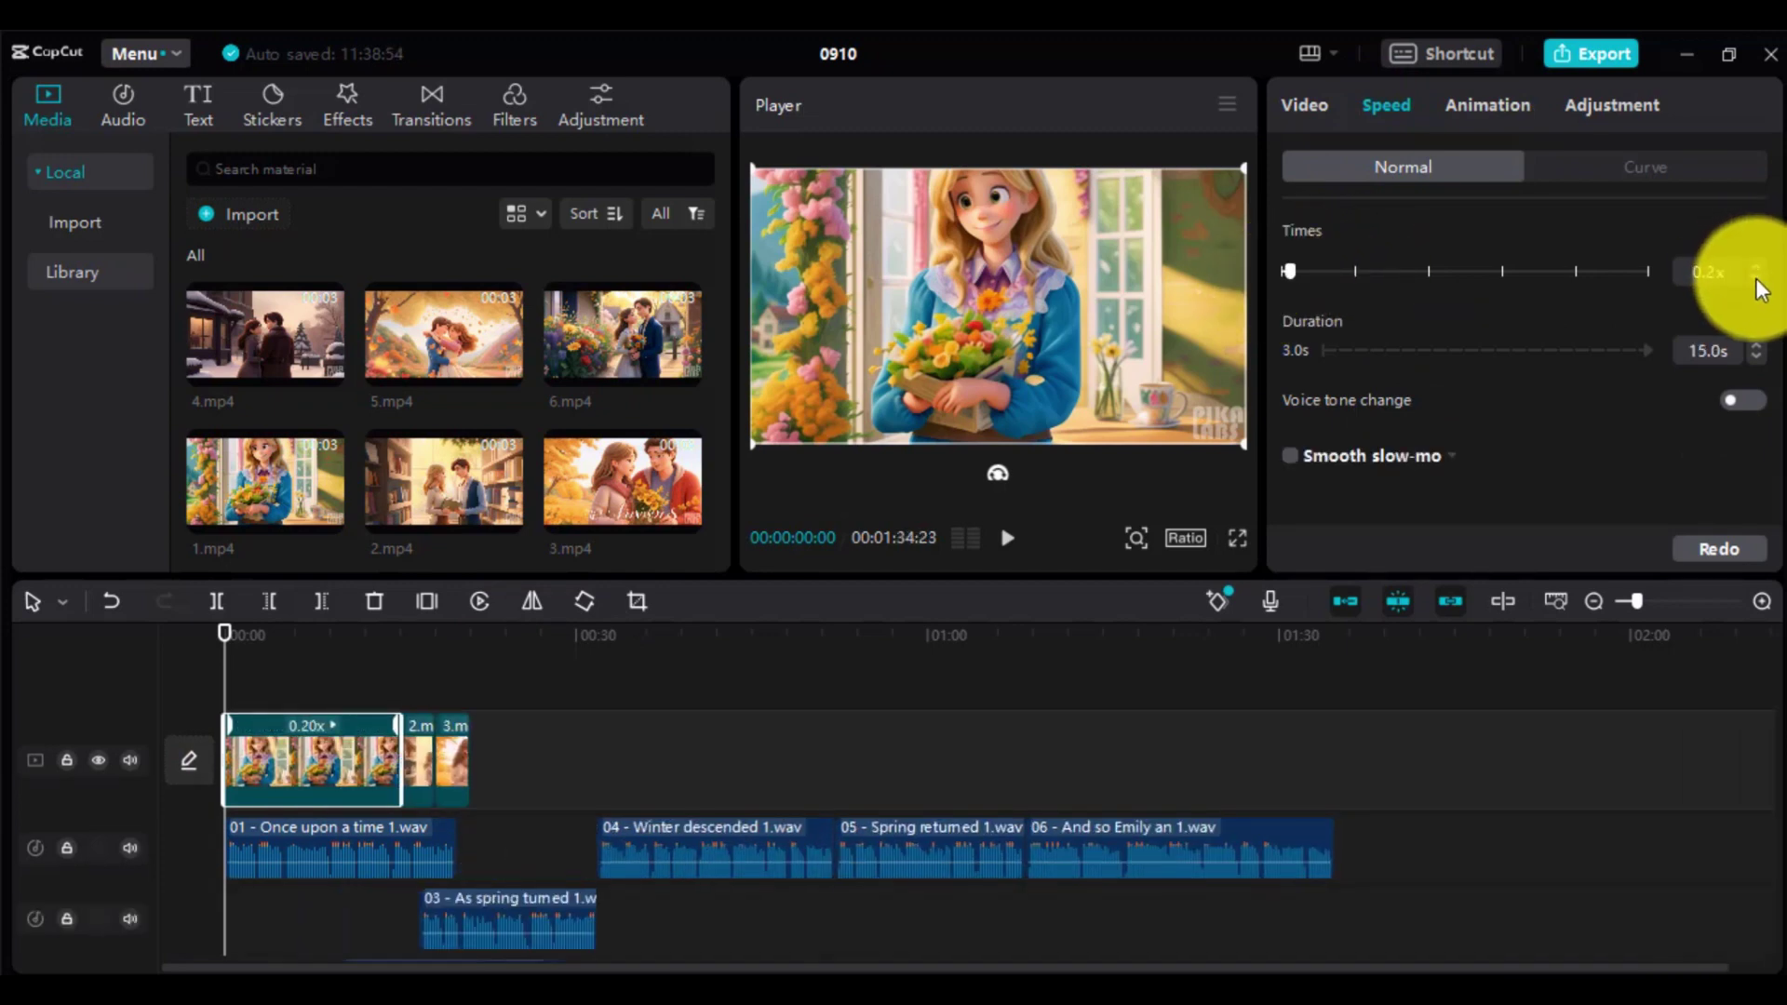
click(1298, 271)
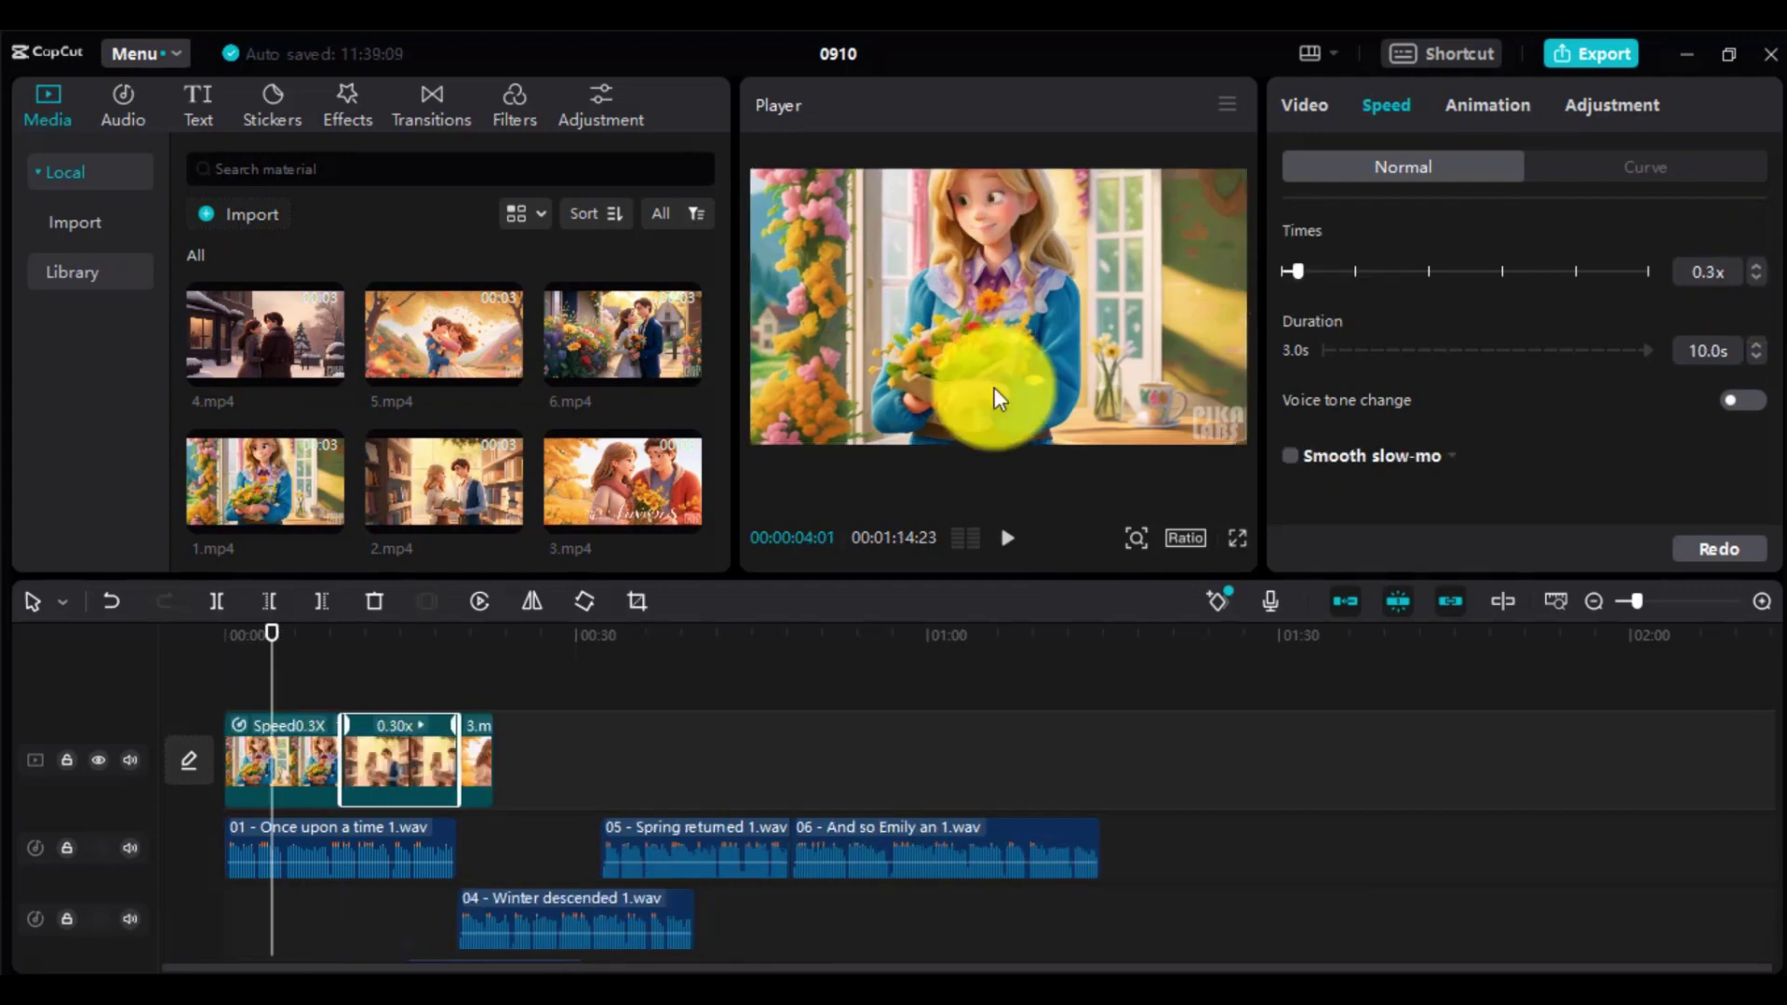
click(316, 769)
click(1757, 278)
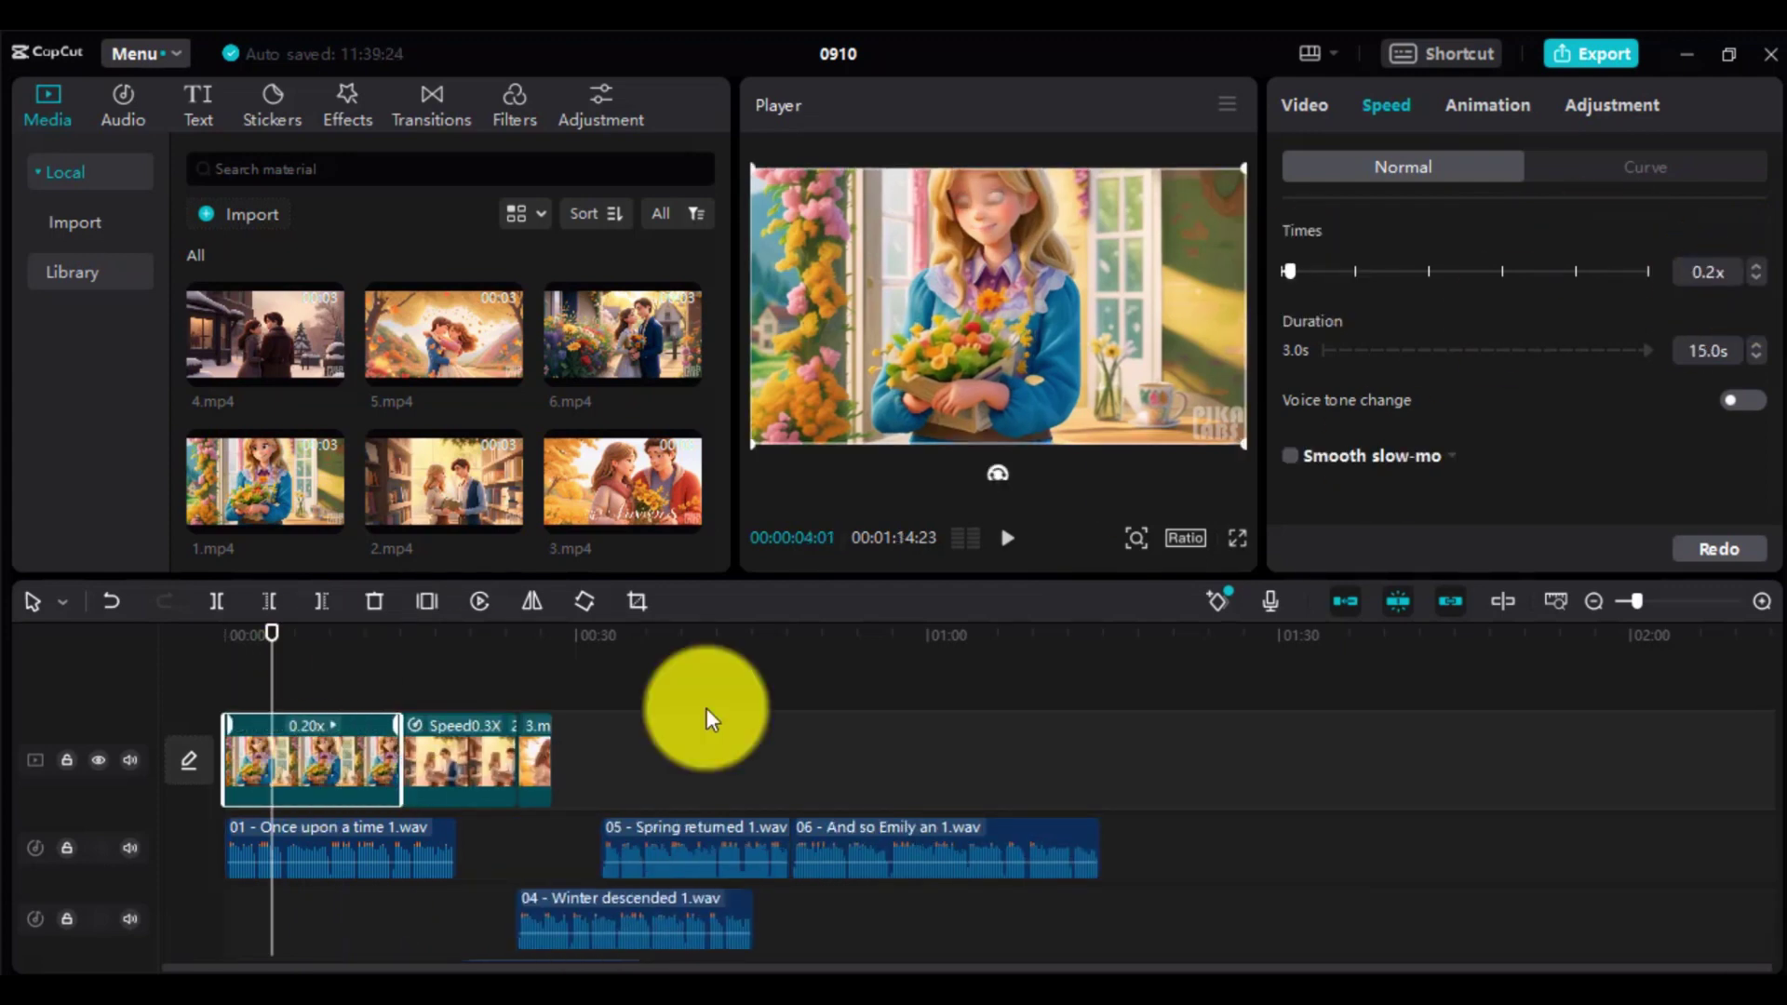
click(464, 756)
click(1757, 278)
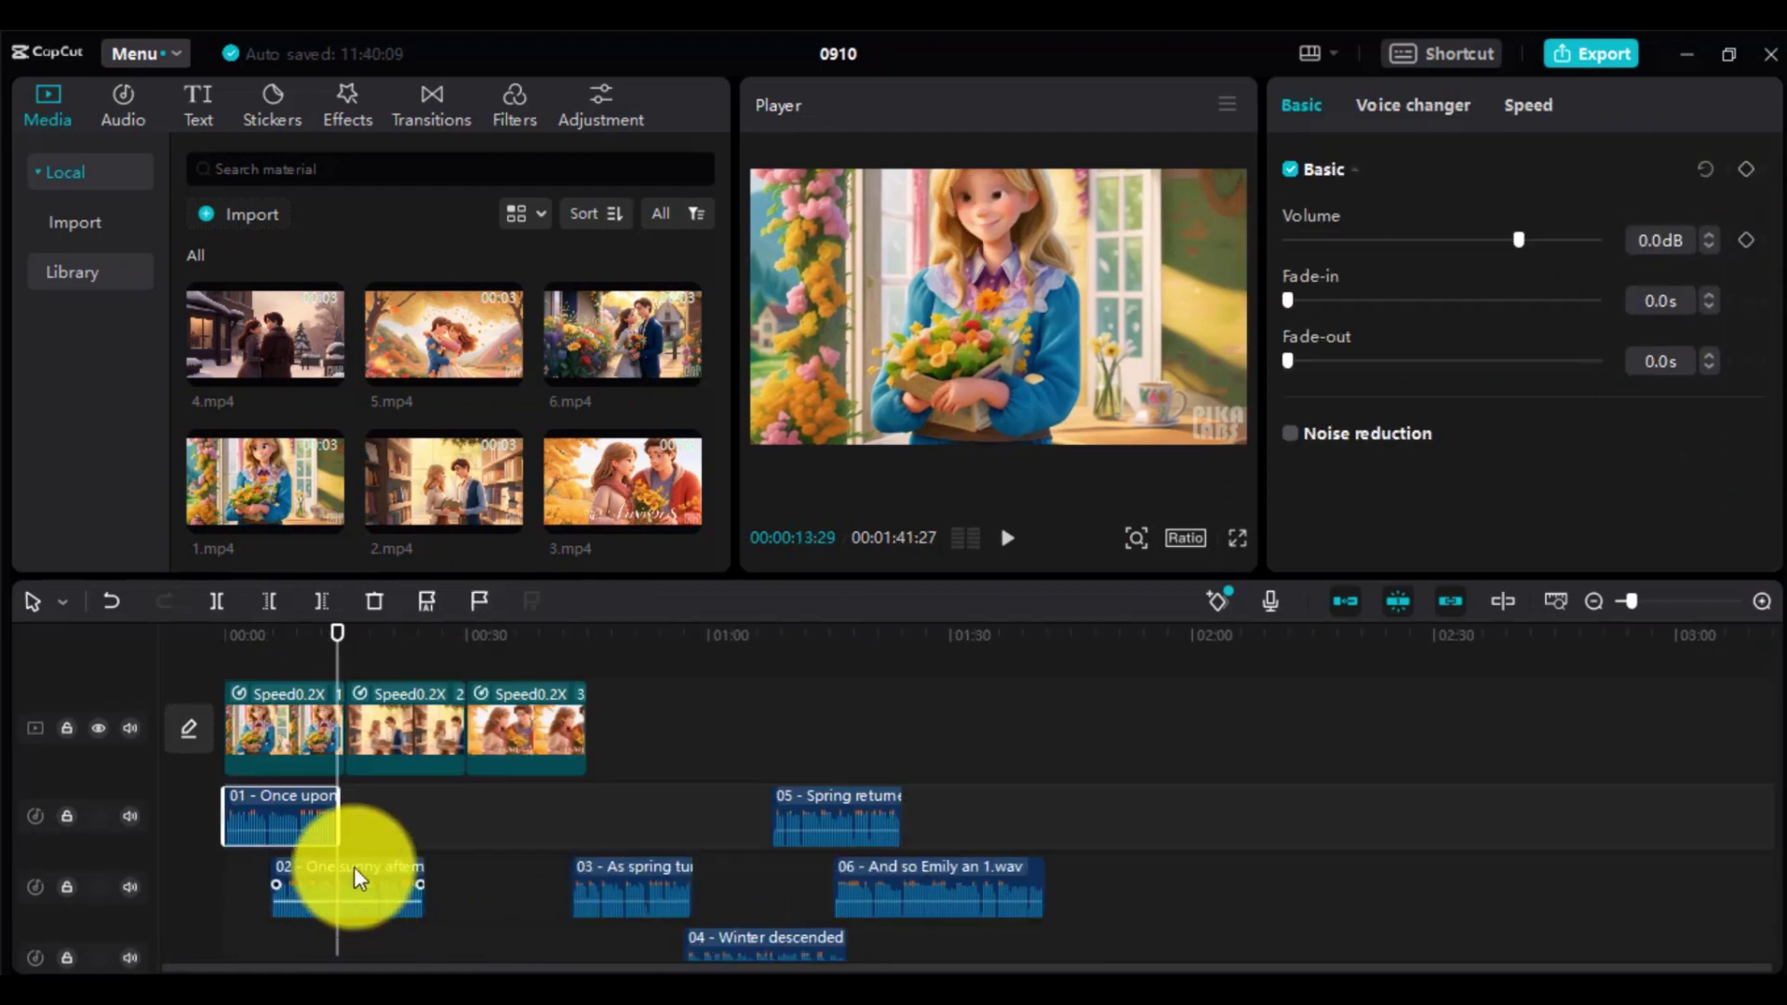
- Align narrations 02 and 03 beneath their clips and trim narration 02 and clip 2.mp4 to end at 00:00:28:01
drag(360, 881, 443, 819)
scroll(359, 640, up, 2)
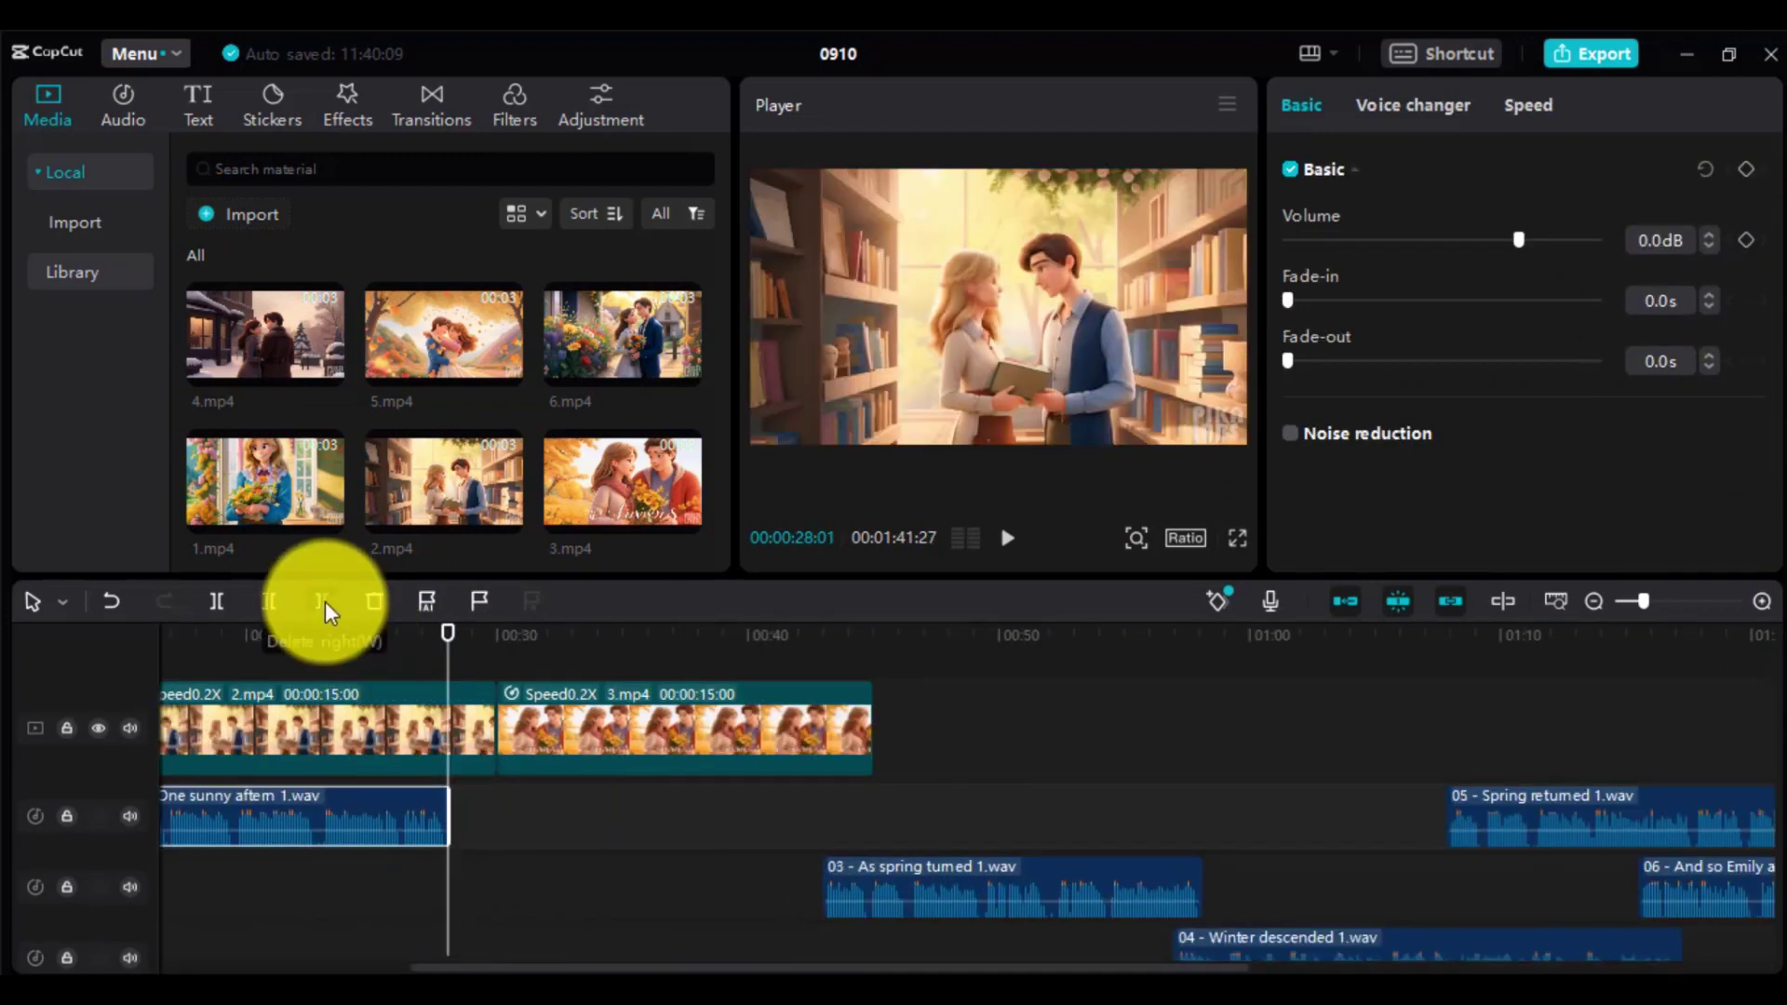
click(433, 698)
click(327, 609)
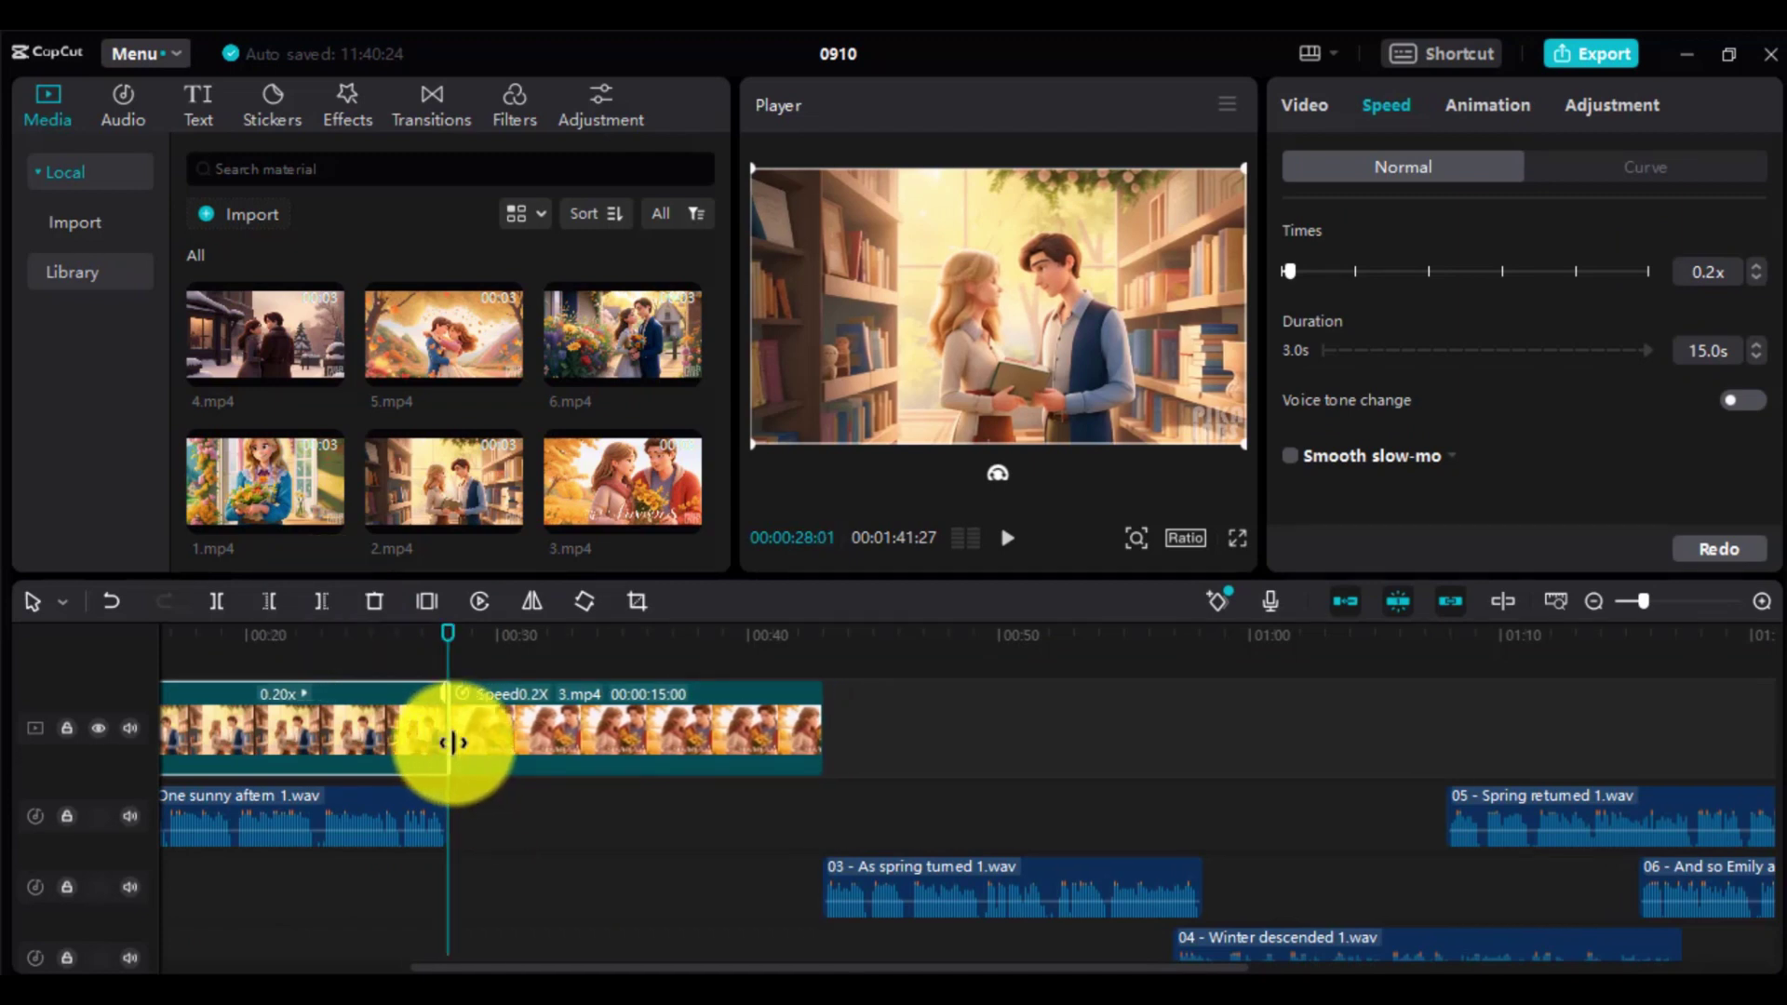
drag(899, 882, 590, 810)
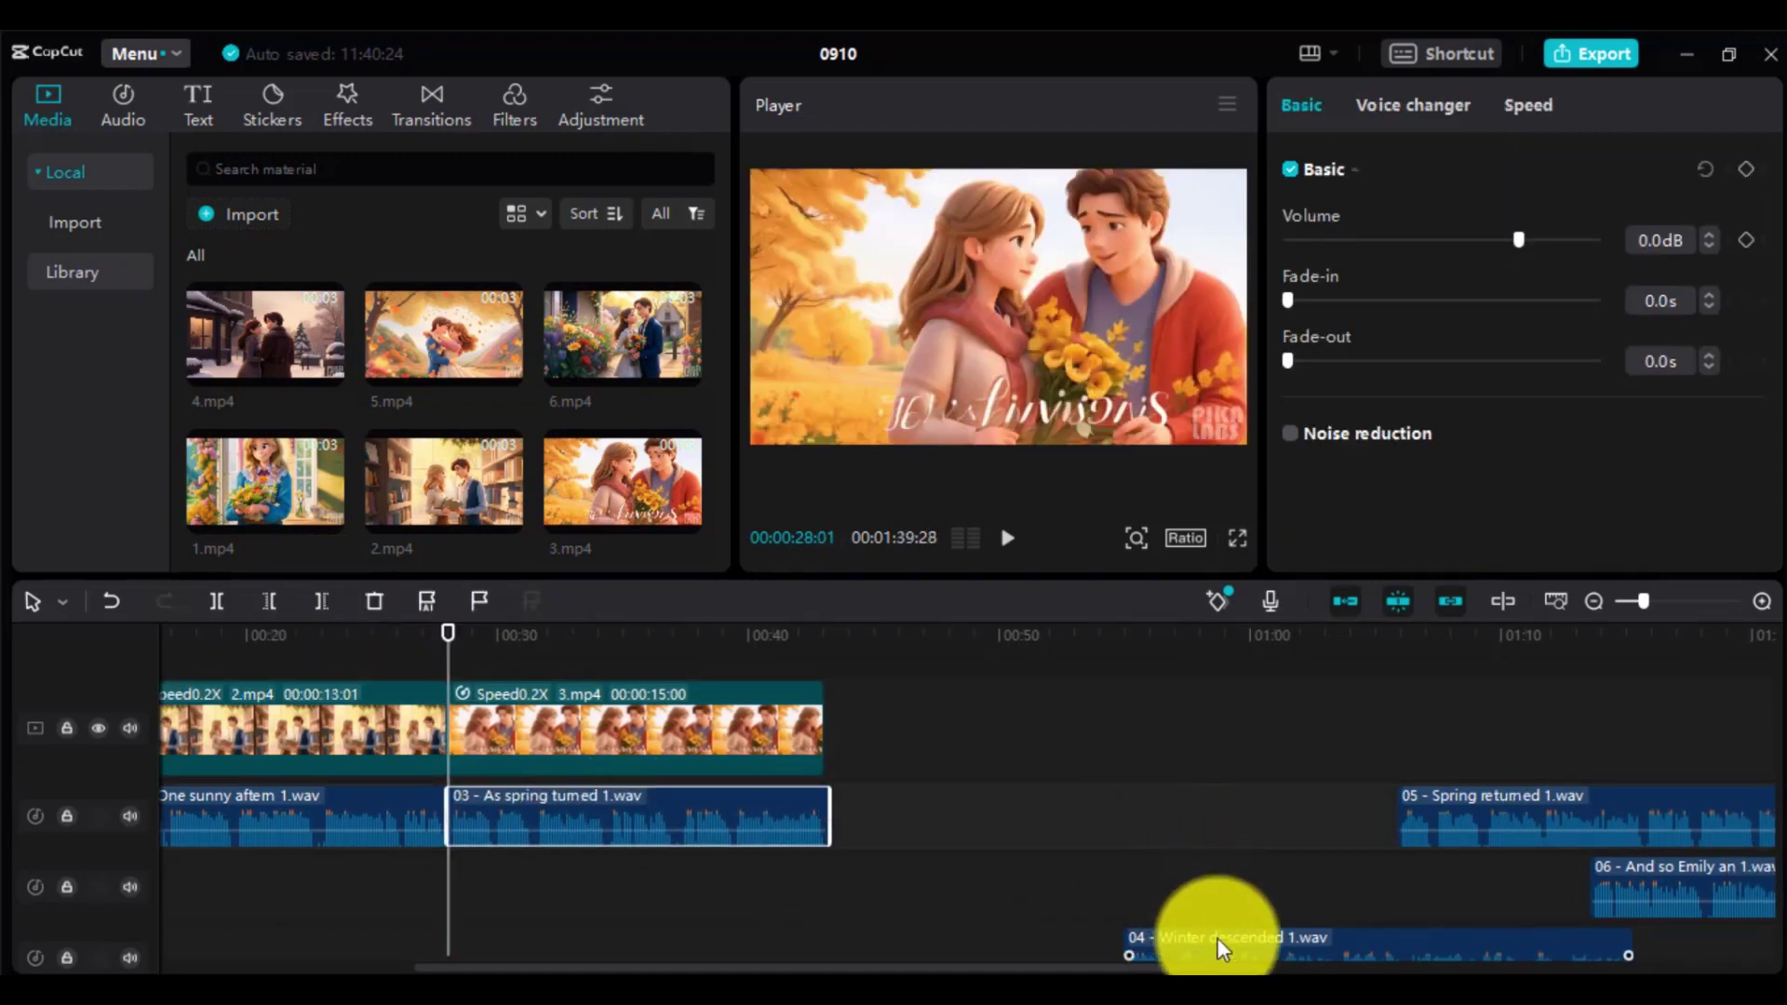
- Add 4.mp4 after 3.mp4 at 0.2x speed and move narration 04 directly behind narration 03
drag(265, 335, 838, 735)
drag(1355, 271, 1302, 271)
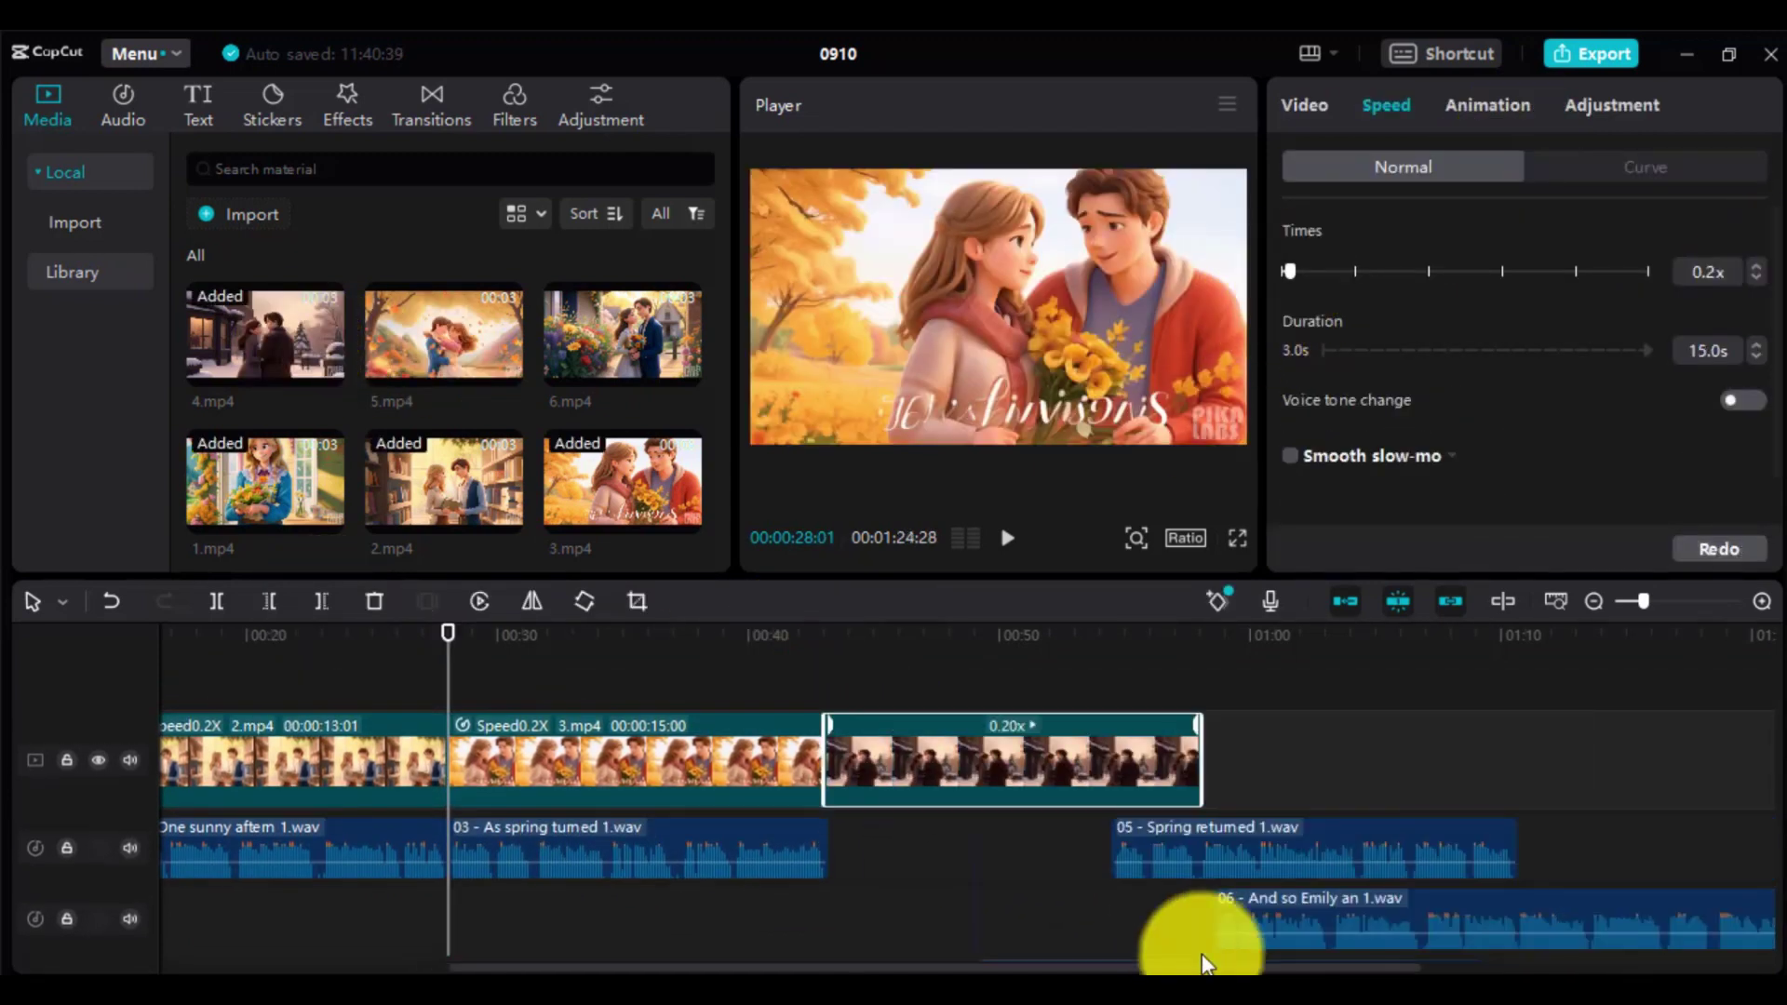
click(1197, 942)
drag(1197, 941, 1284, 819)
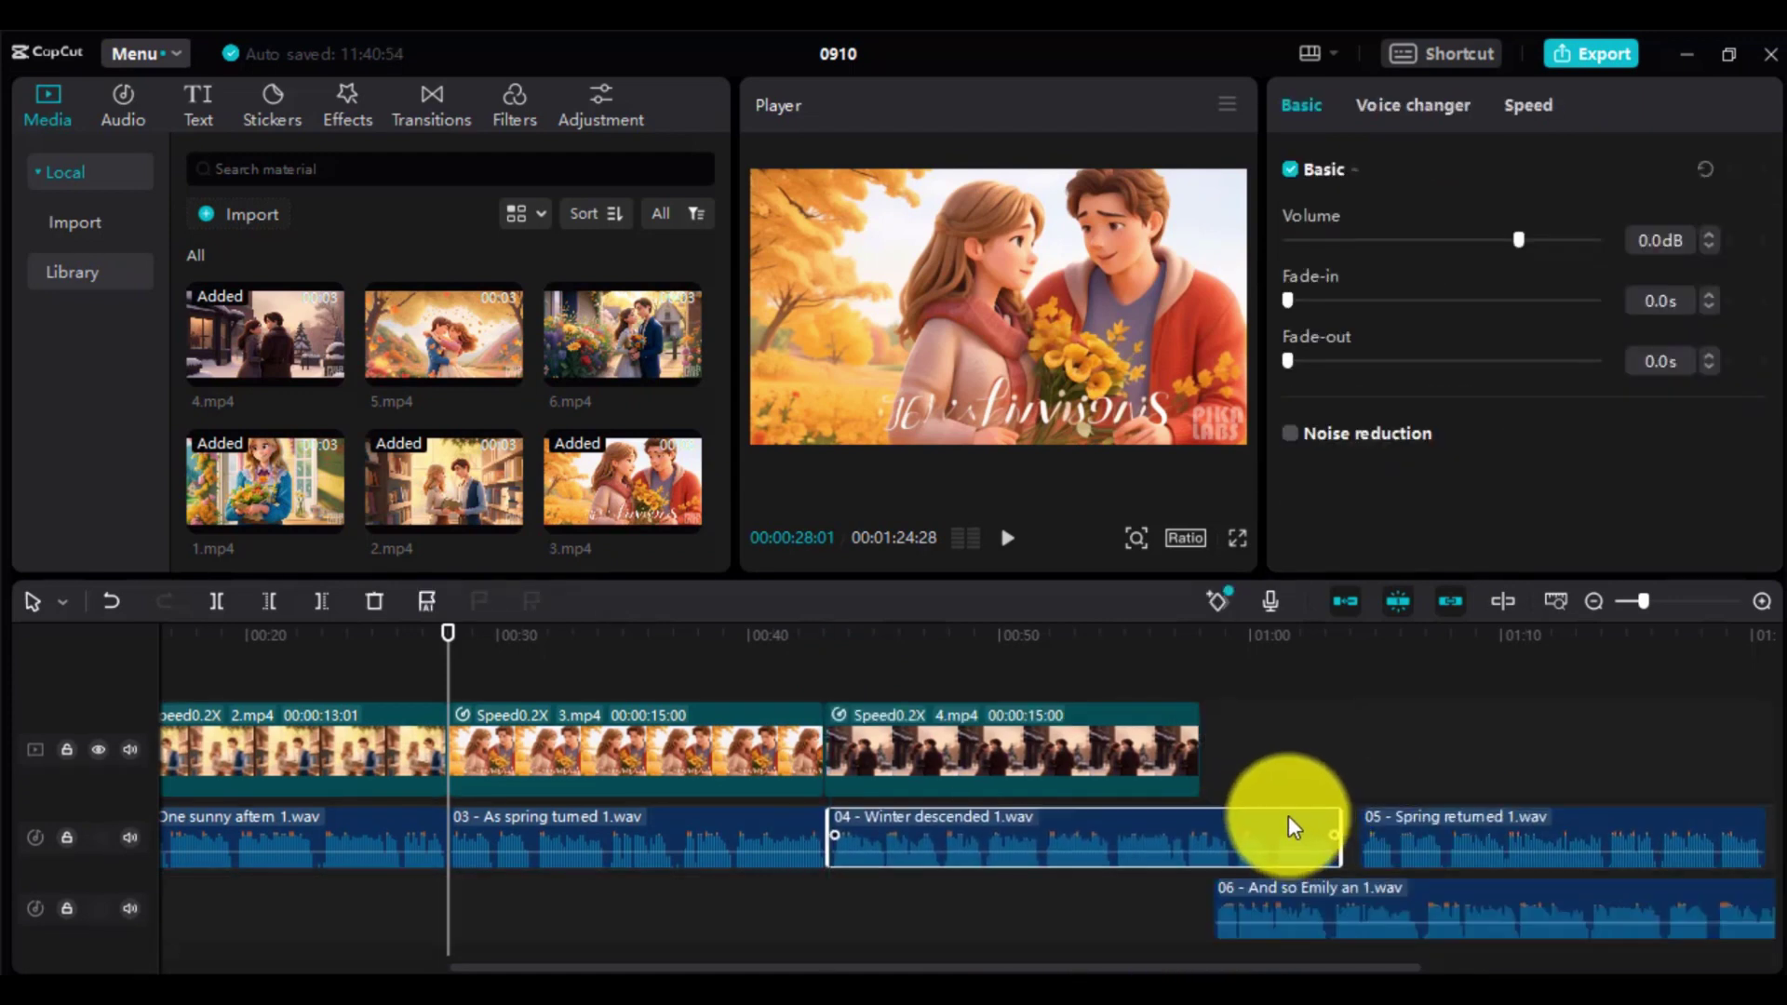
- Trim the ends of narration 04 and clip 4.mp4 to 00:00:57:12
click(1233, 633)
click(331, 610)
click(885, 745)
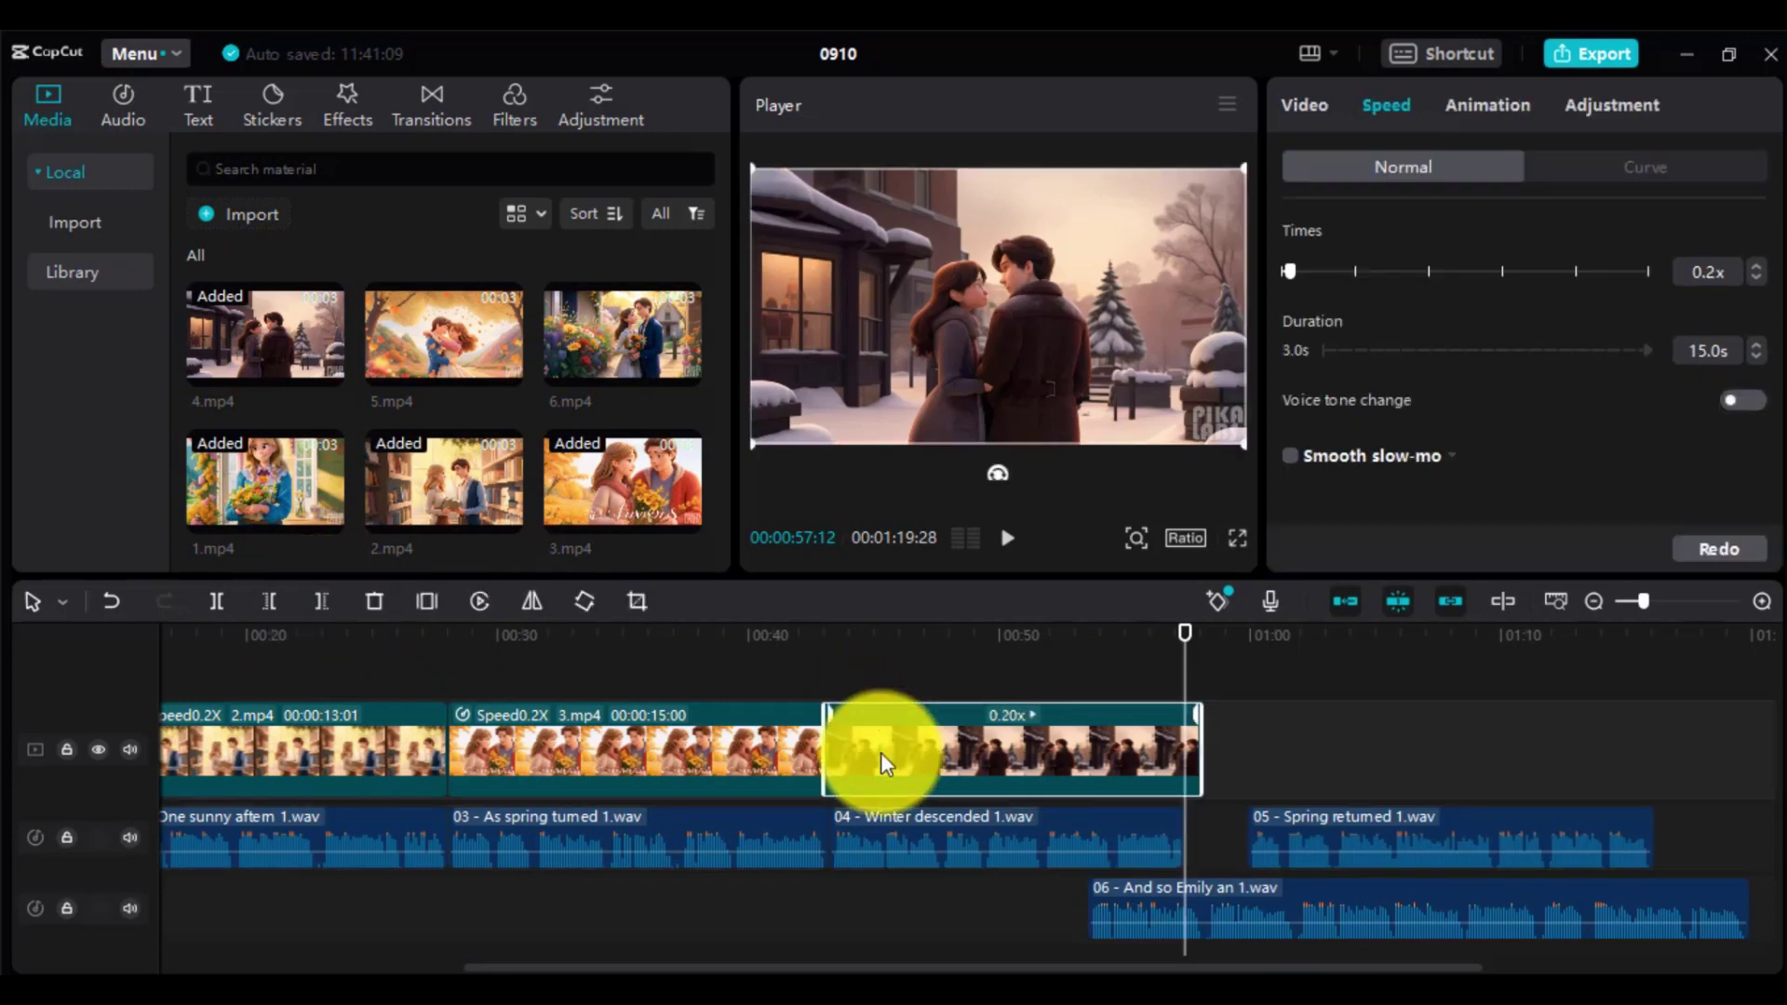
drag(1189, 745, 1182, 745)
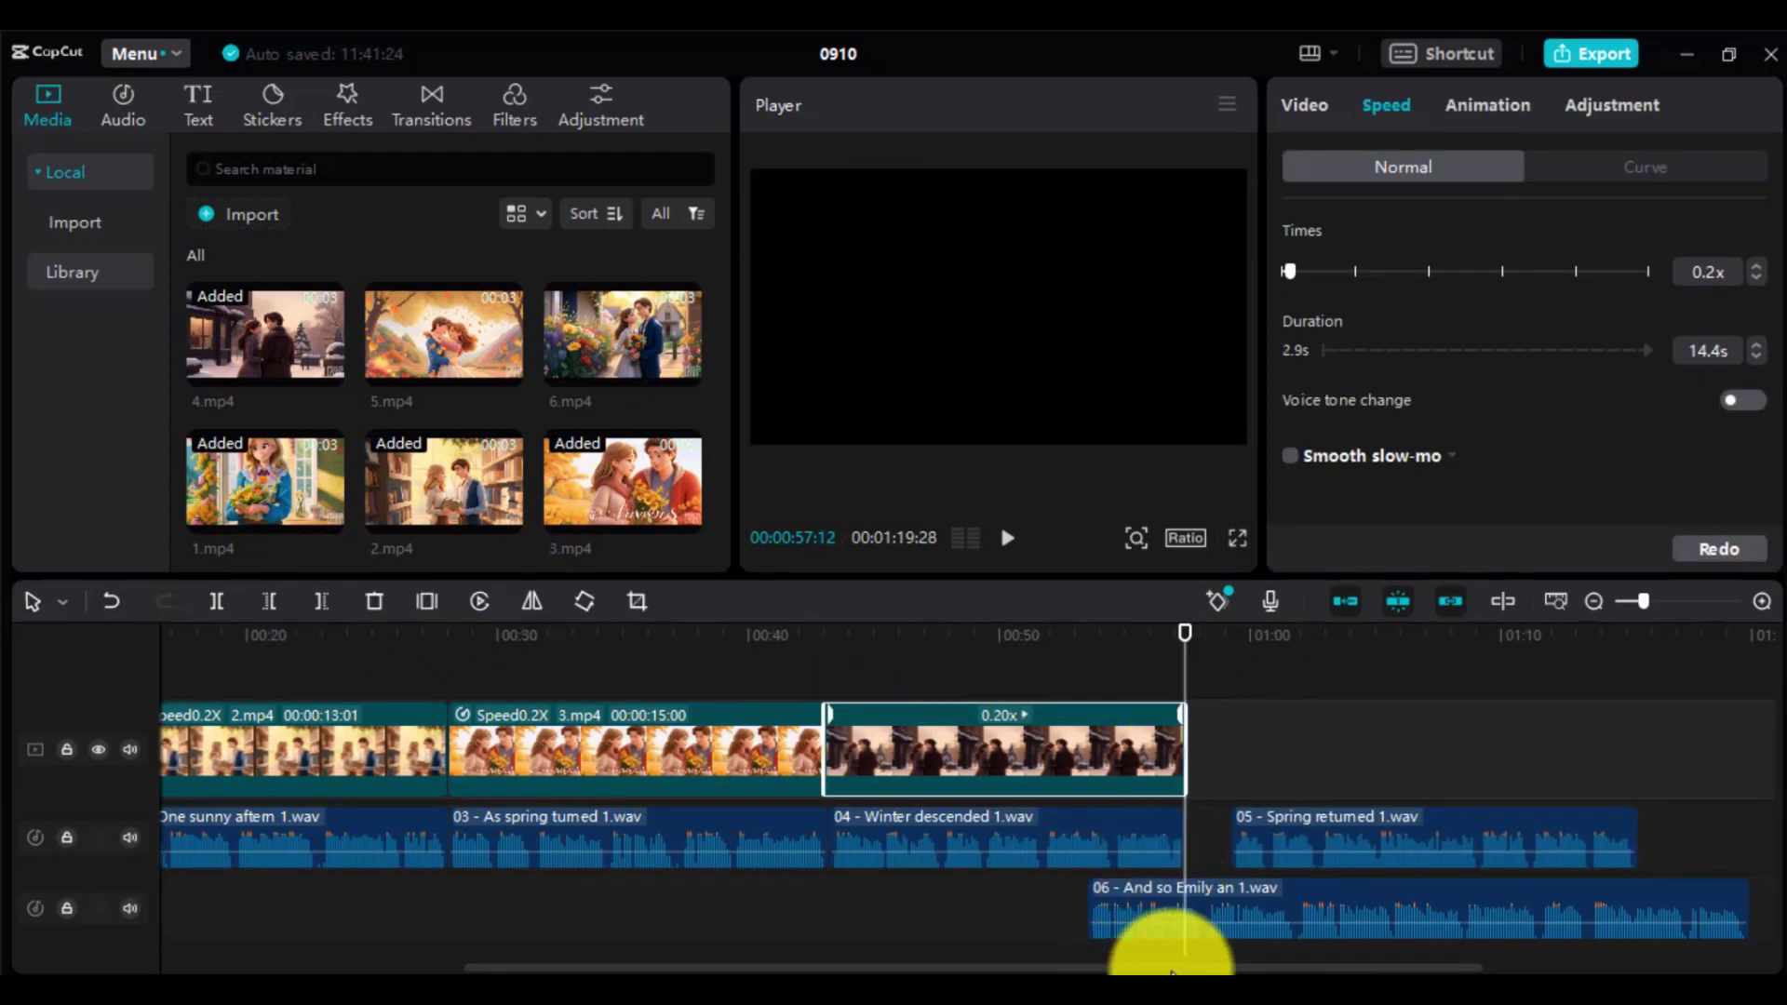
- Add 5.mp4 after 4.mp4 at 0.2x speed and align the start of narration 05 with it
drag(1157, 968, 1336, 968)
drag(463, 333, 878, 746)
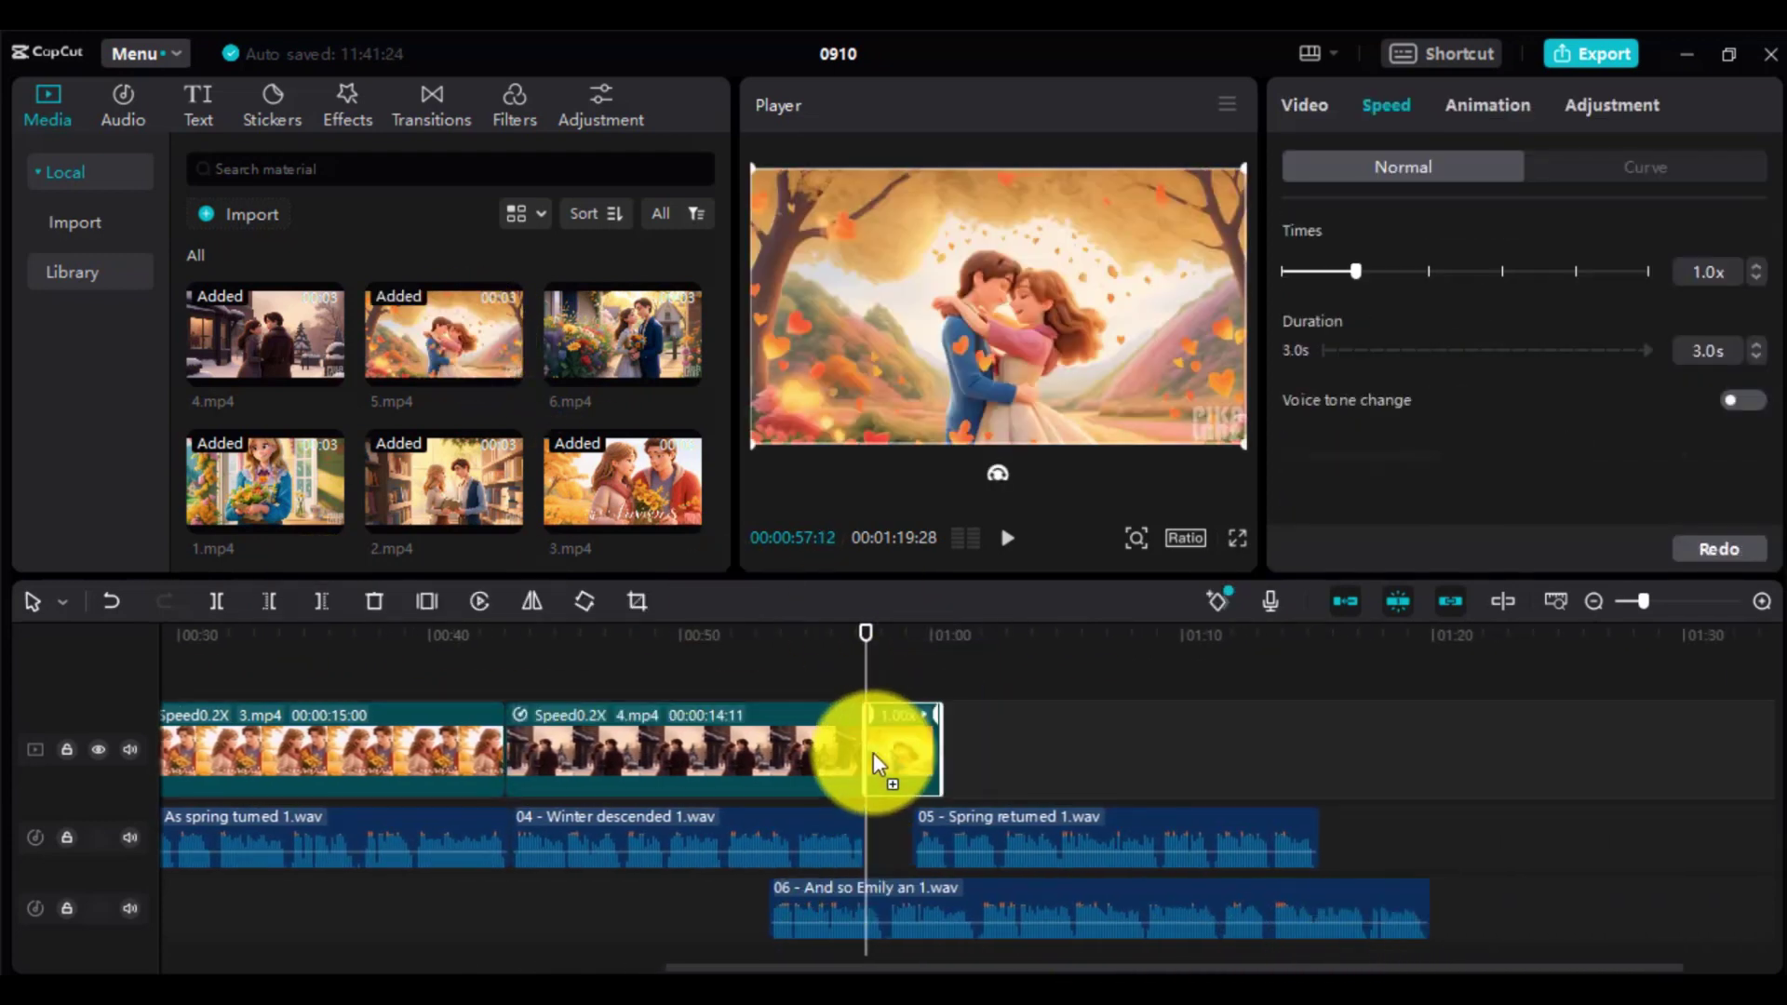
drag(968, 820, 918, 818)
click(919, 744)
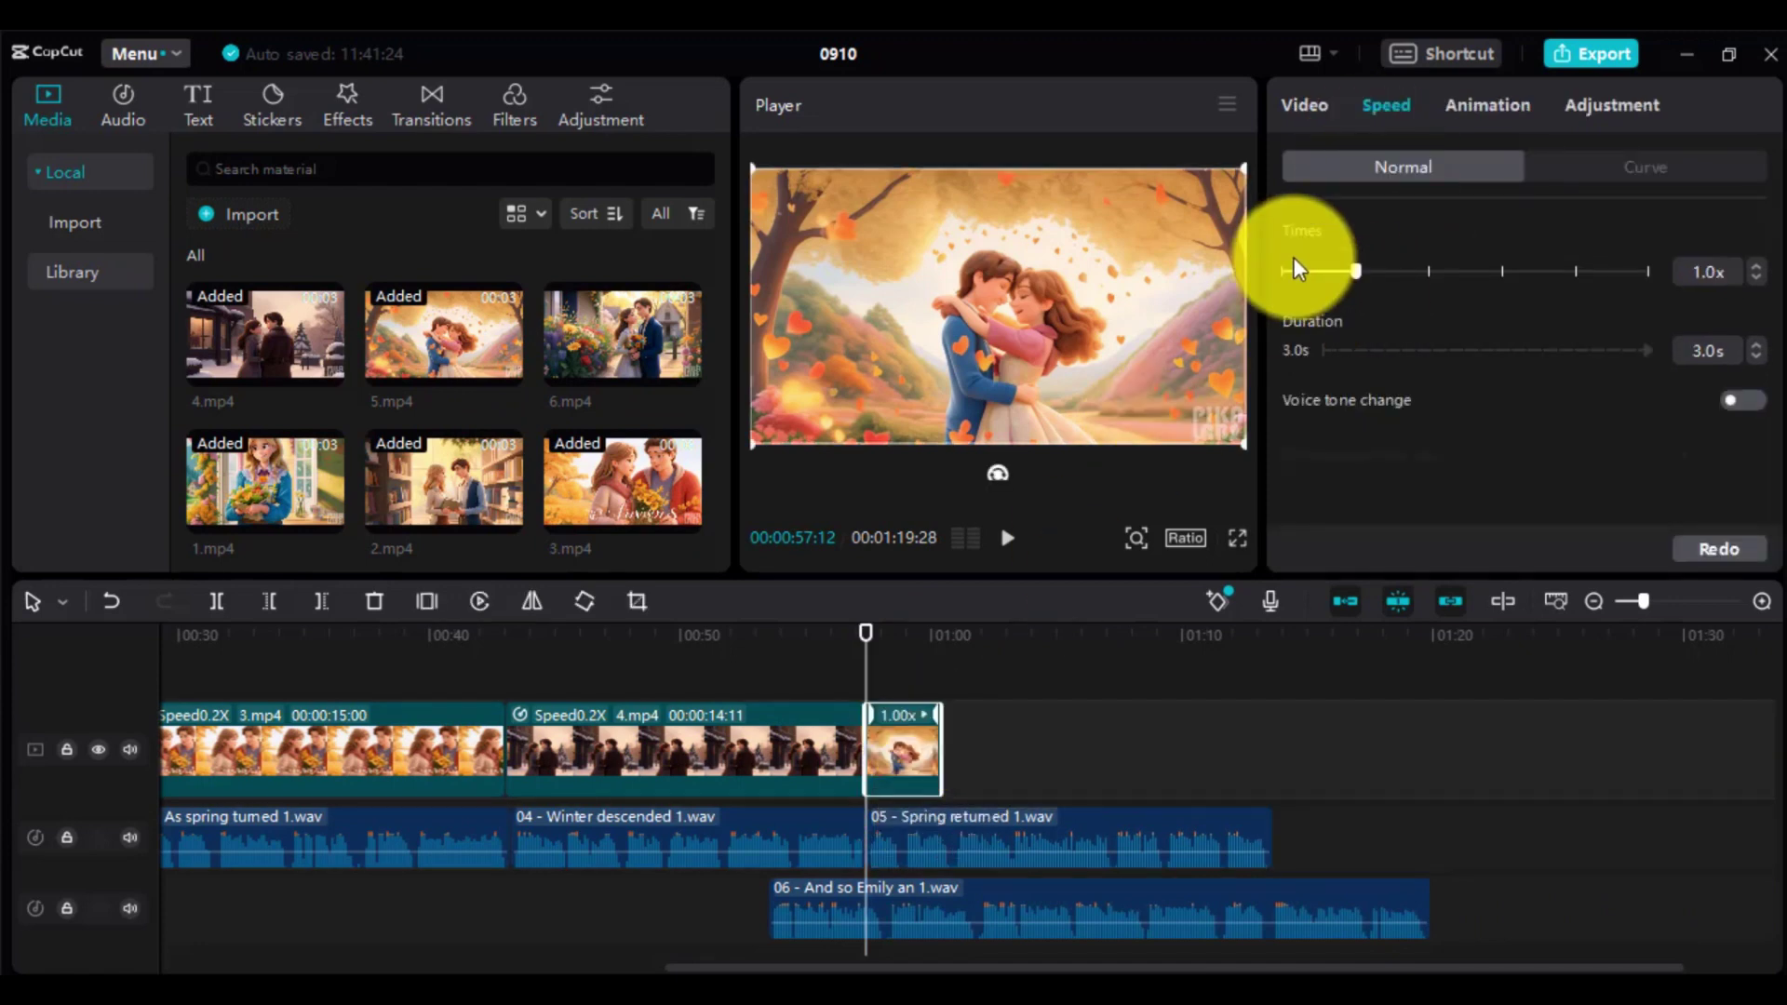
drag(1297, 270, 1290, 270)
click(1757, 278)
- Trim clip 5.mp4 and narration 05 to end at 00:01:11:22, and move narration 06 directly behind narration 05
click(1225, 631)
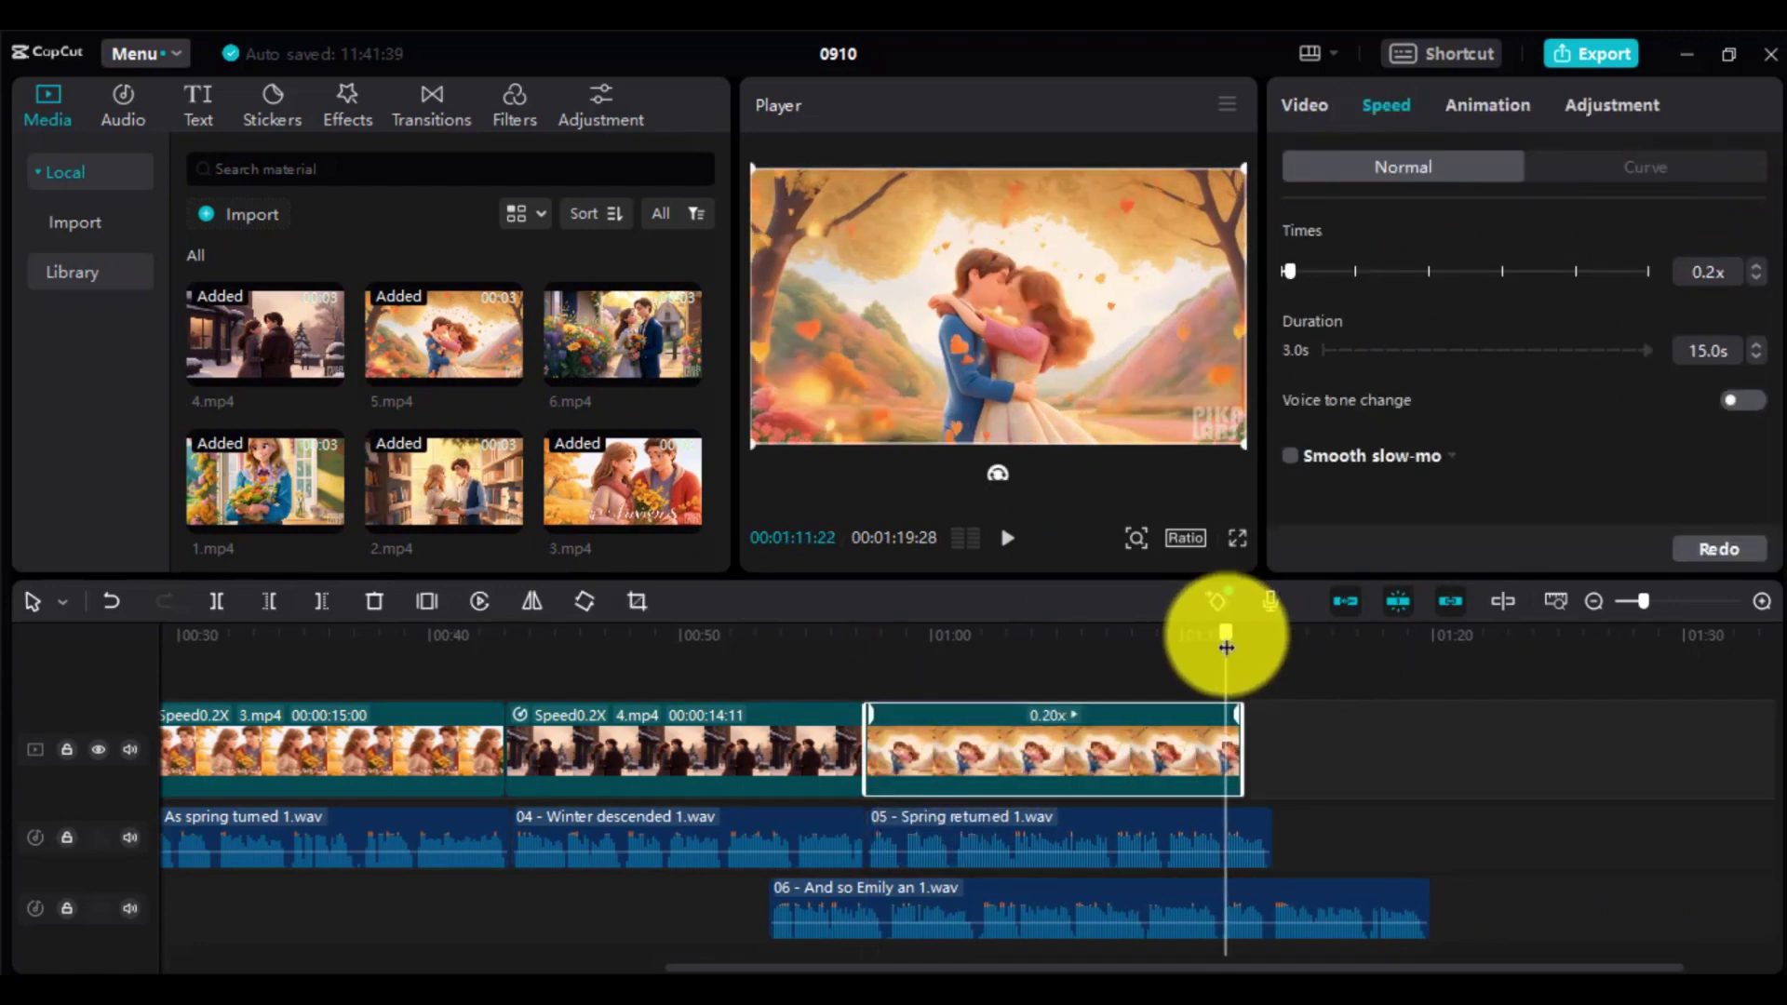
click(1070, 829)
click(322, 606)
drag(1033, 892, 1484, 829)
- Add 6.mp4 after 5.mp4 on the video track and set its speed to 0.2x
drag(798, 965, 948, 966)
drag(624, 344, 959, 778)
drag(1355, 270, 1286, 272)
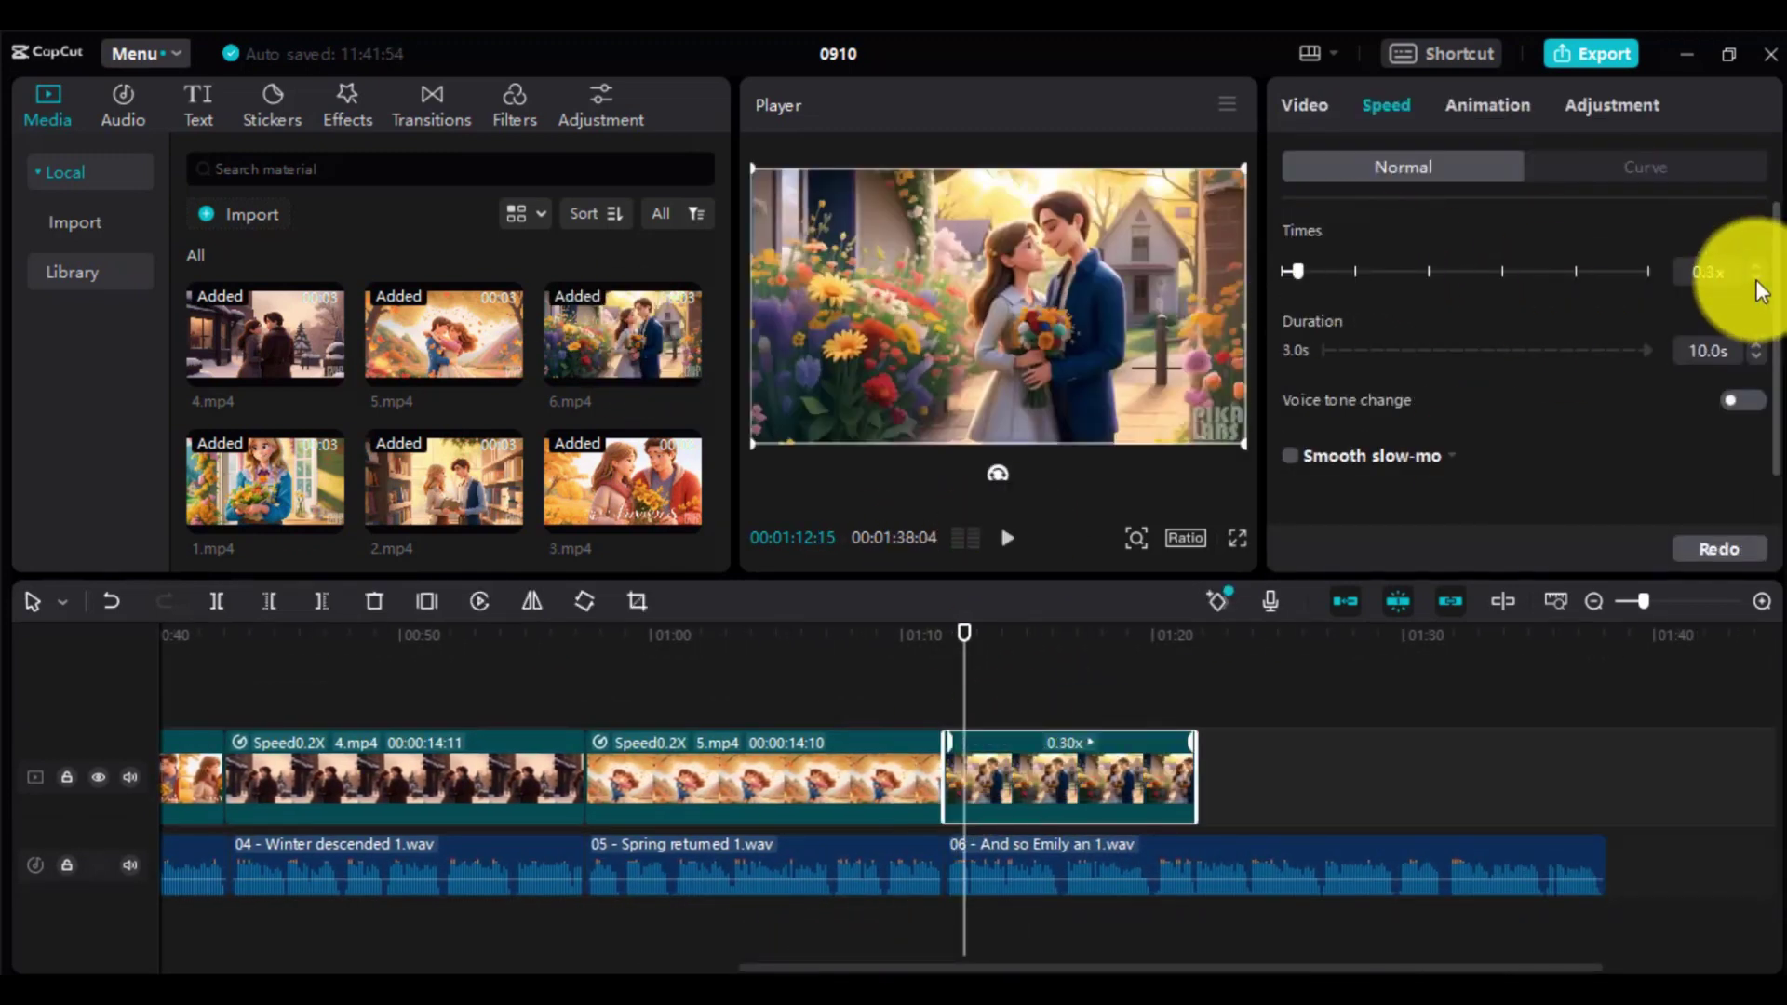
click(1755, 267)
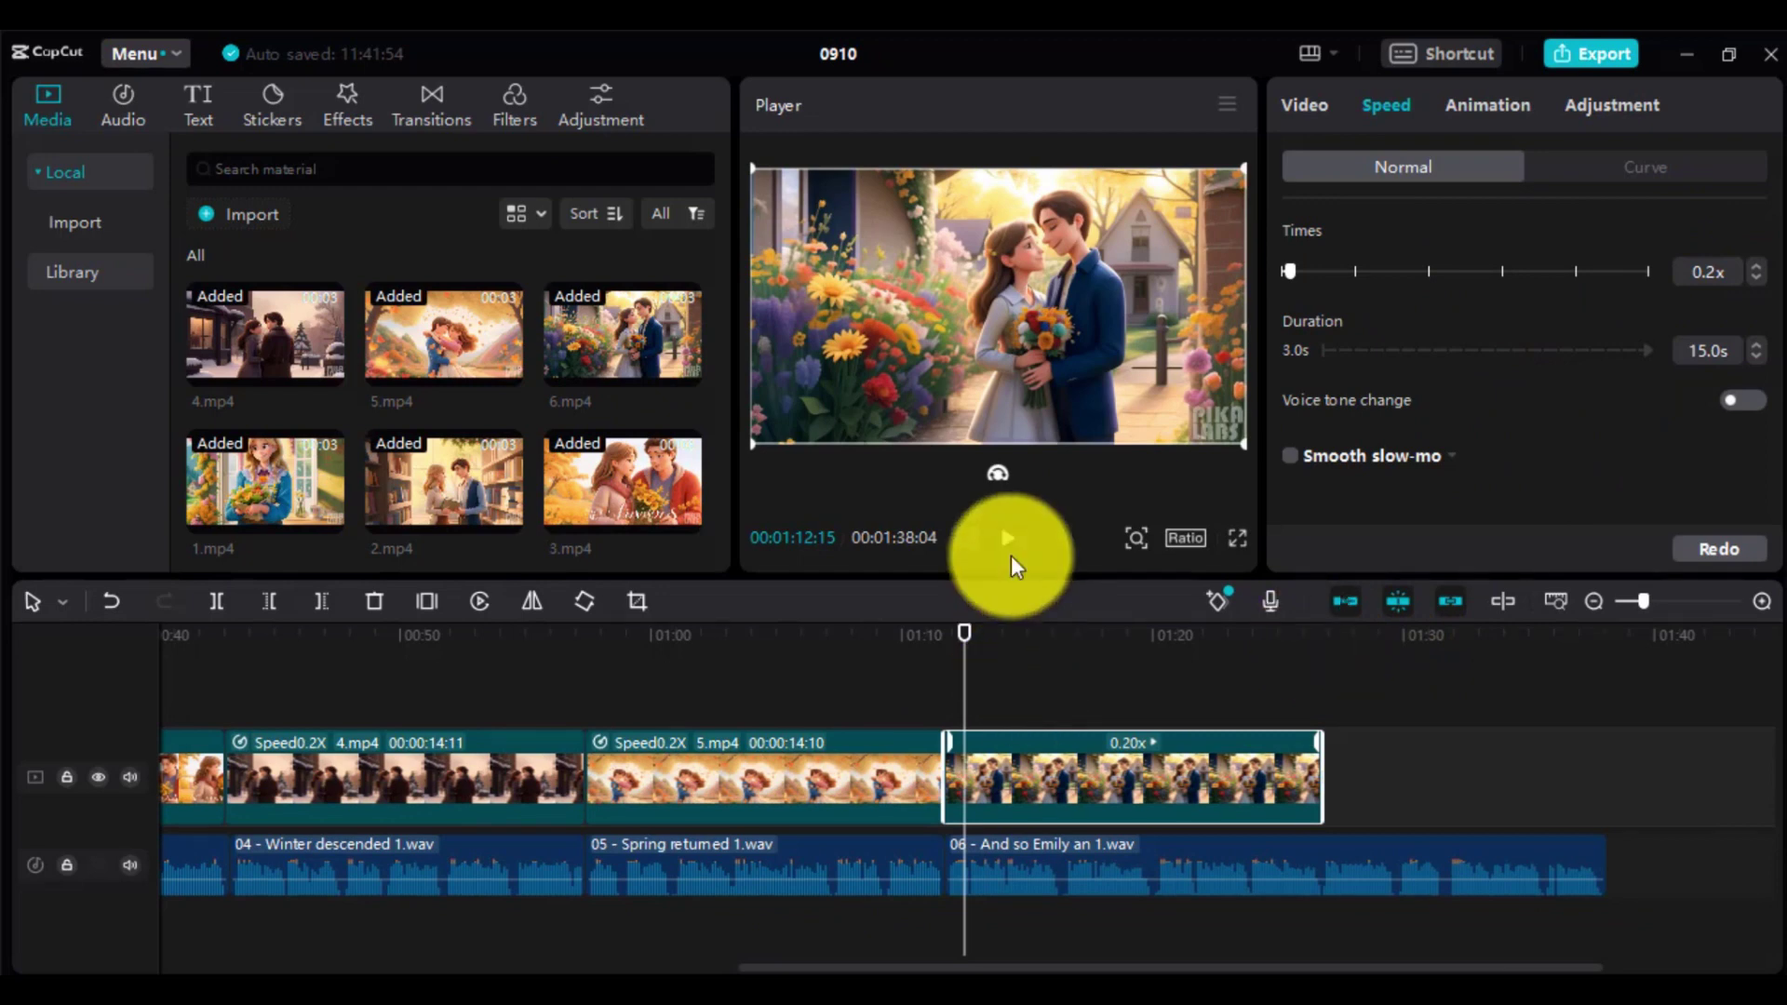
- Play the final section and trim narration 06 to the end of clip 6.mp4 at 00:01:26:22
click(1007, 538)
drag(850, 967, 1029, 925)
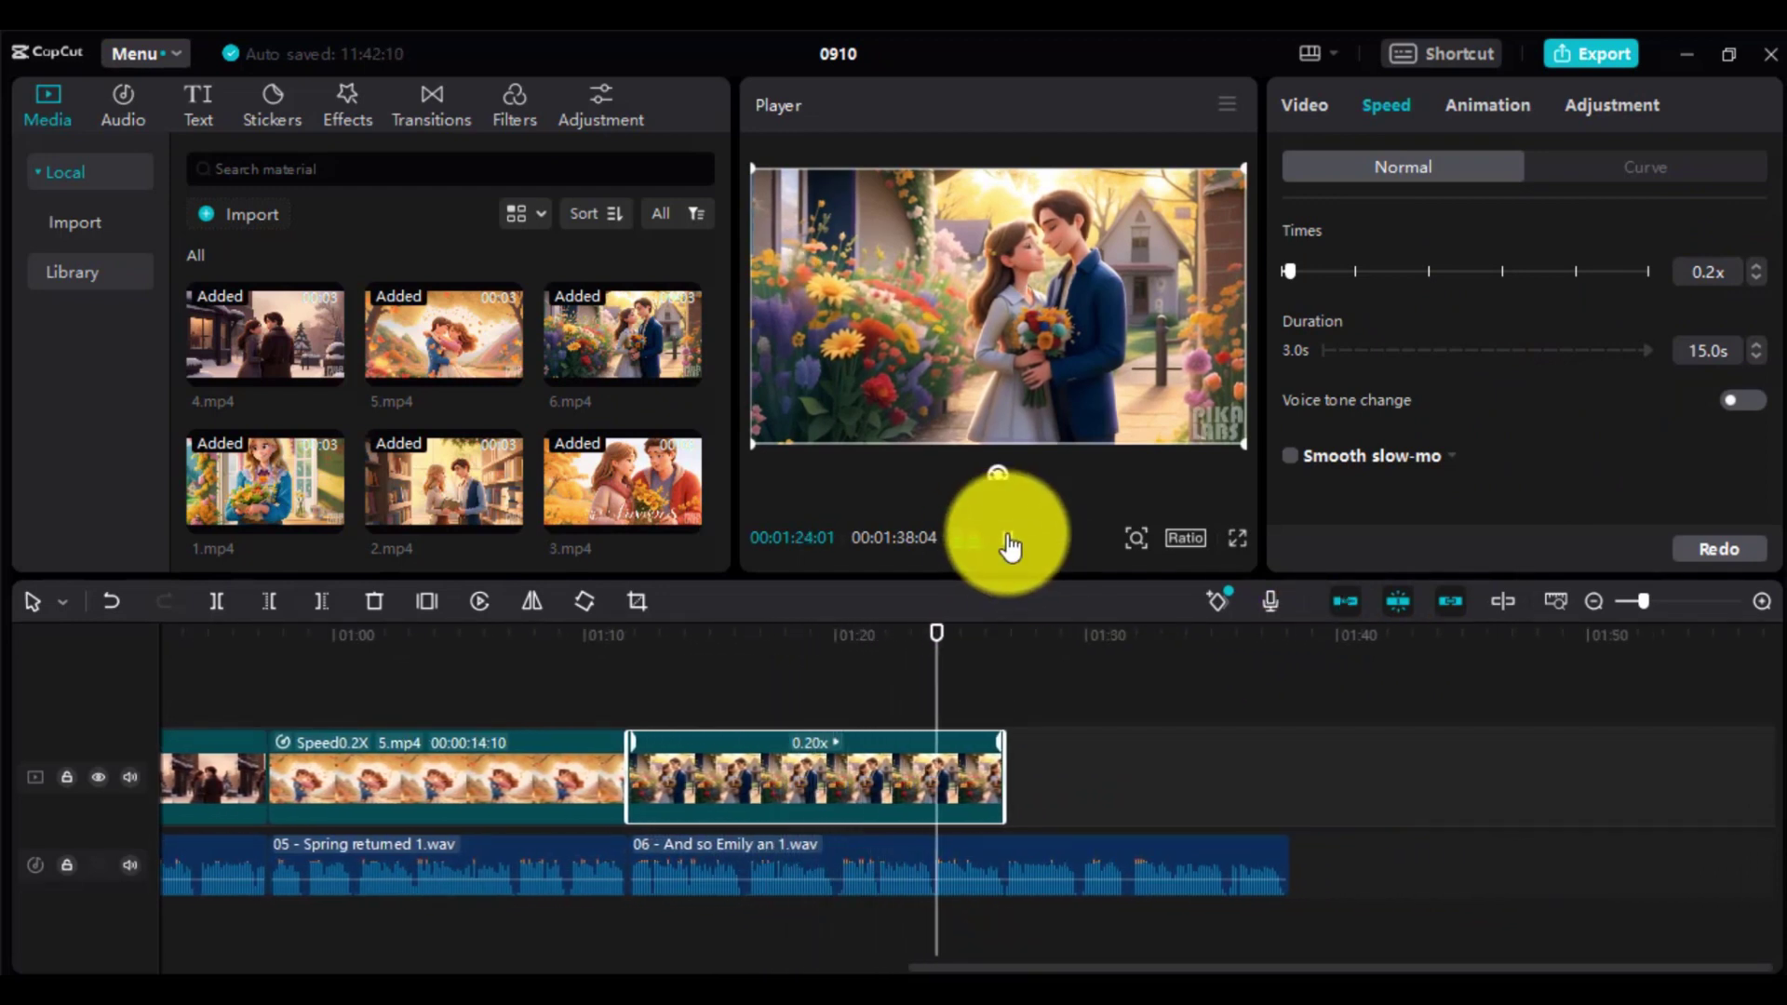
click(1148, 829)
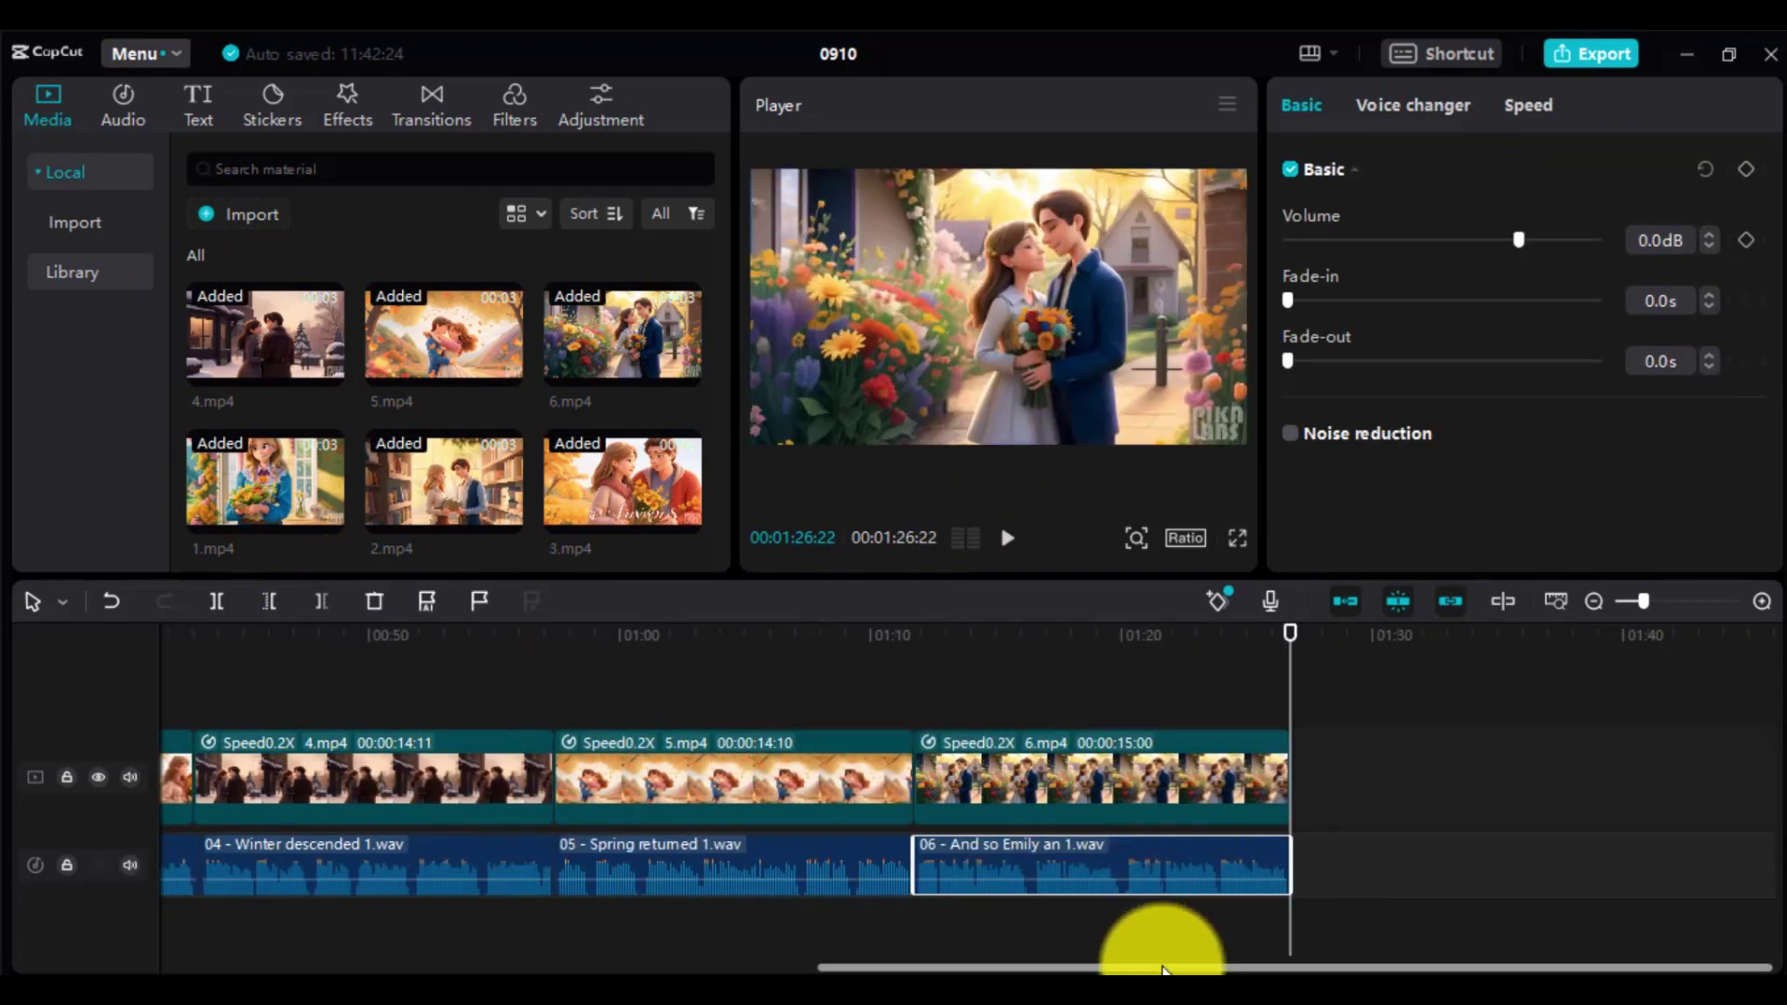
- Shorten clip 1.mp4 to 00:00:13:29 so that it ends together with narration 01
drag(1157, 945, 478, 938)
click(570, 777)
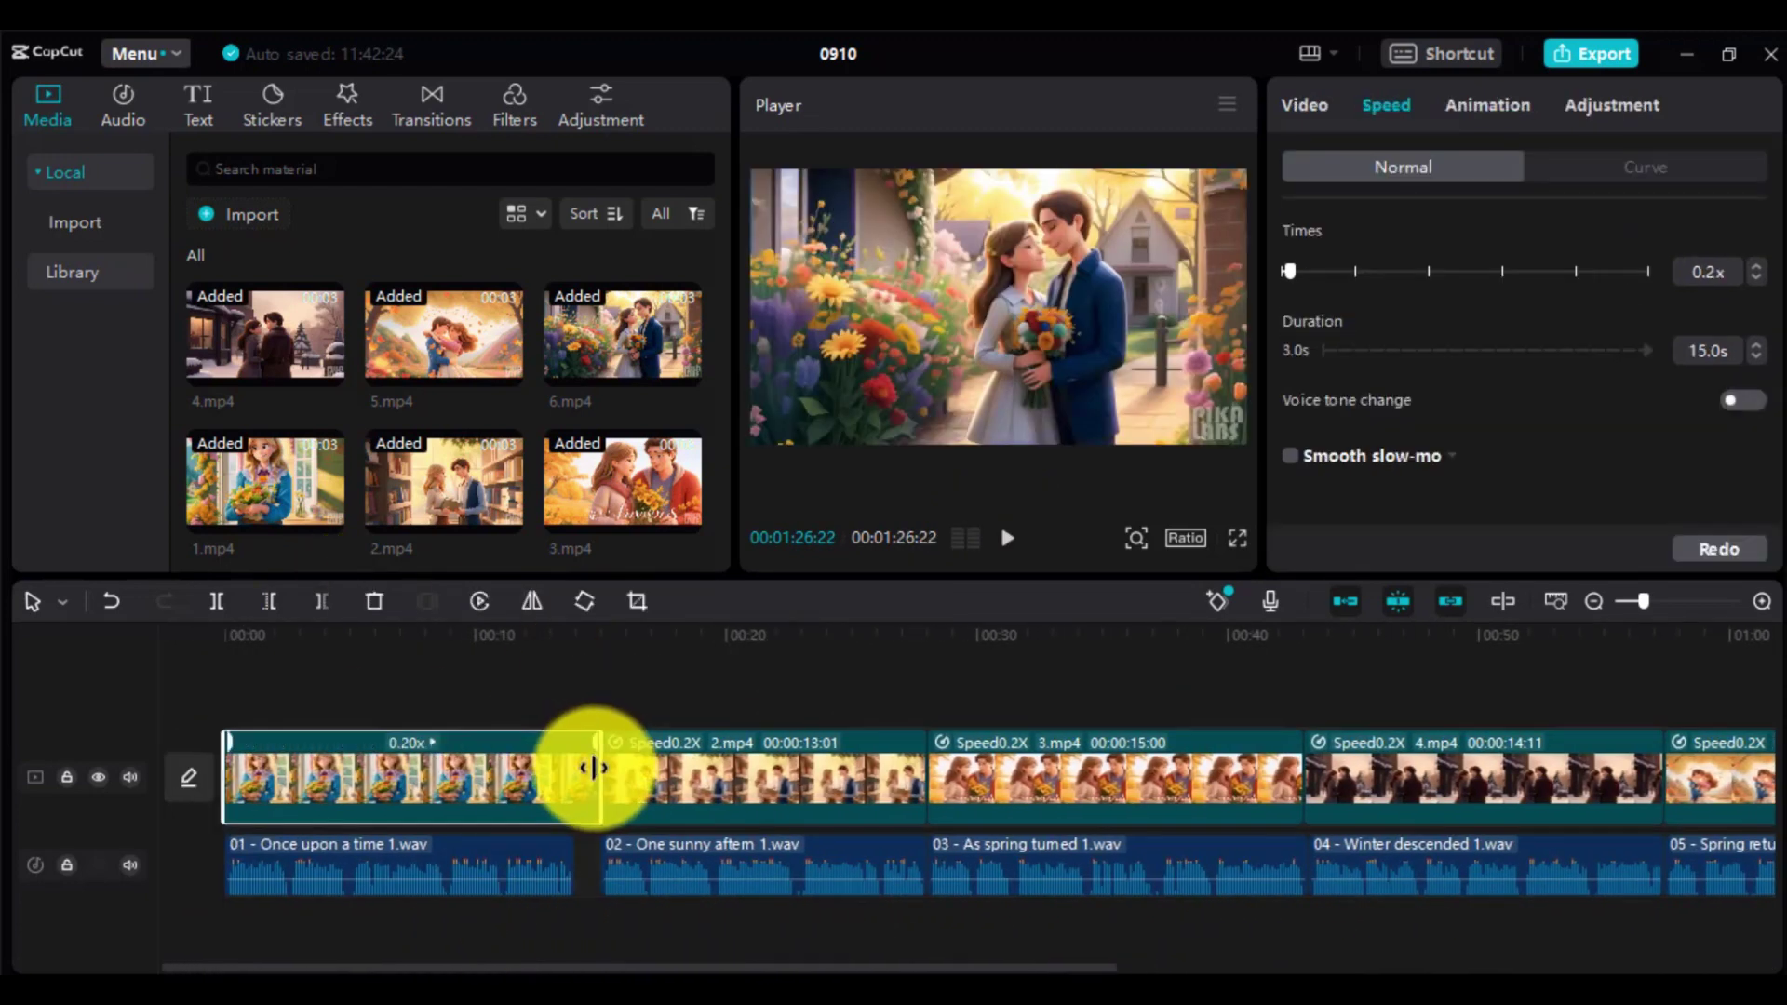
- Add the Mix overlay transition at the cut between clips 3.mp4 and 4.mp4
click(1278, 636)
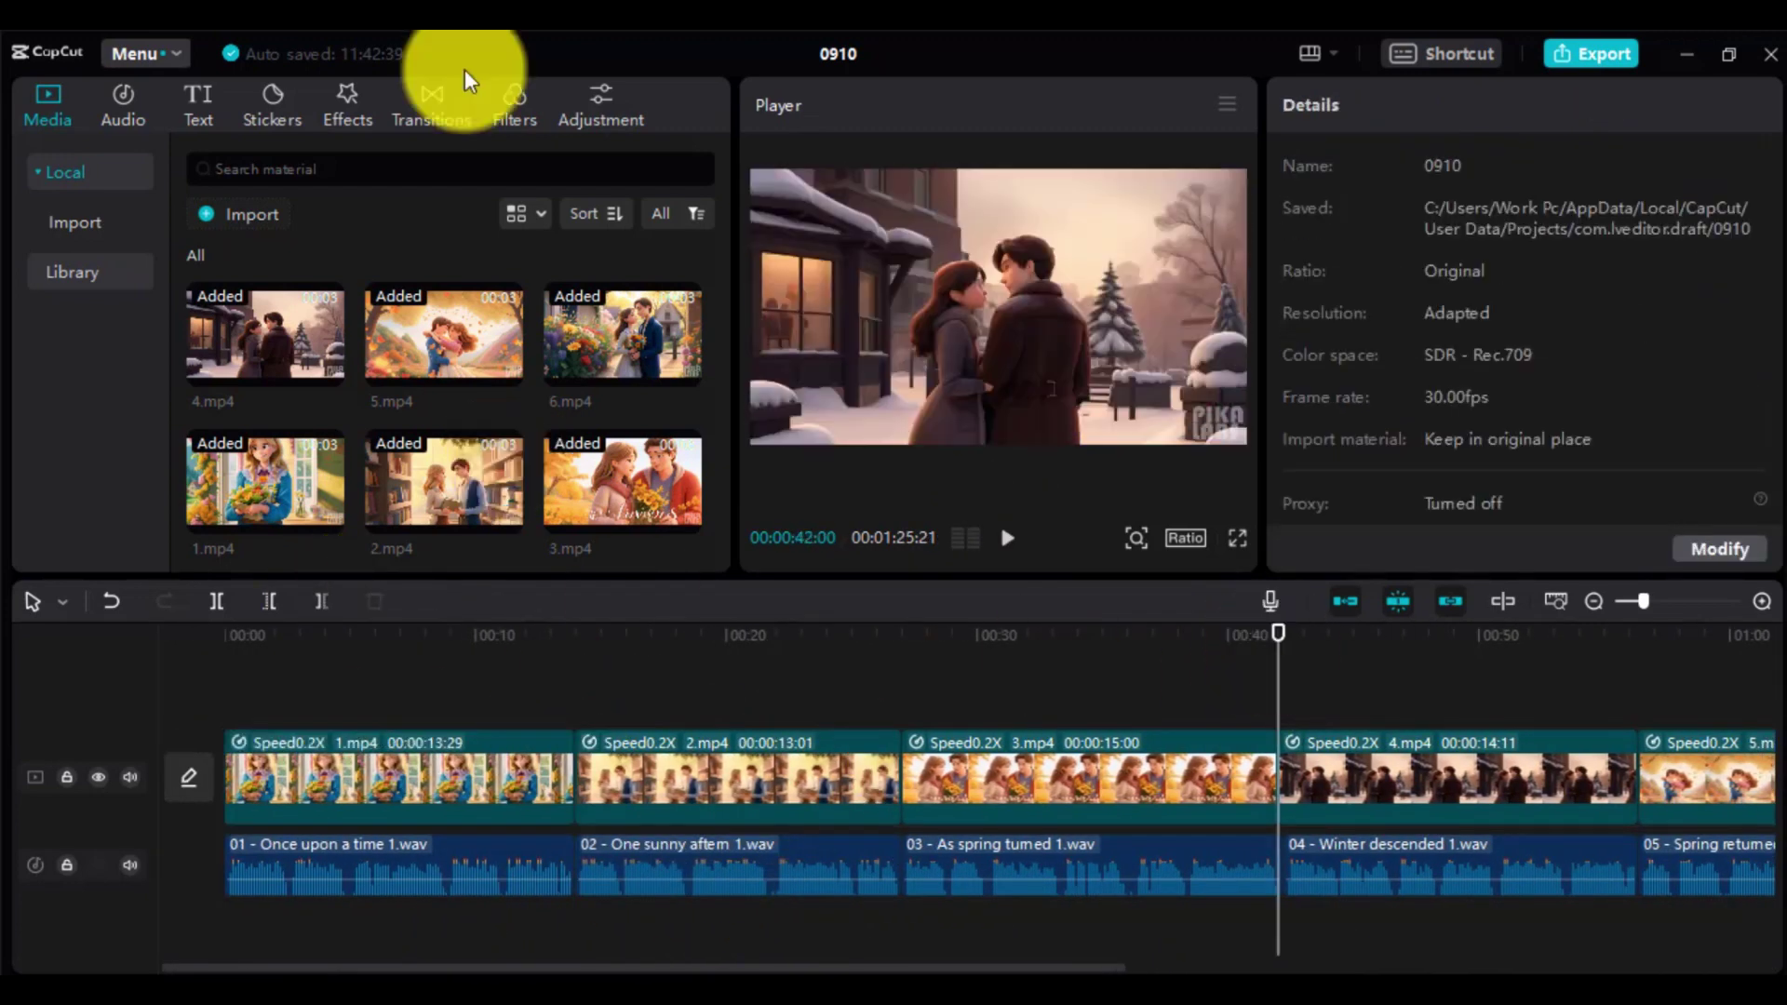
click(428, 121)
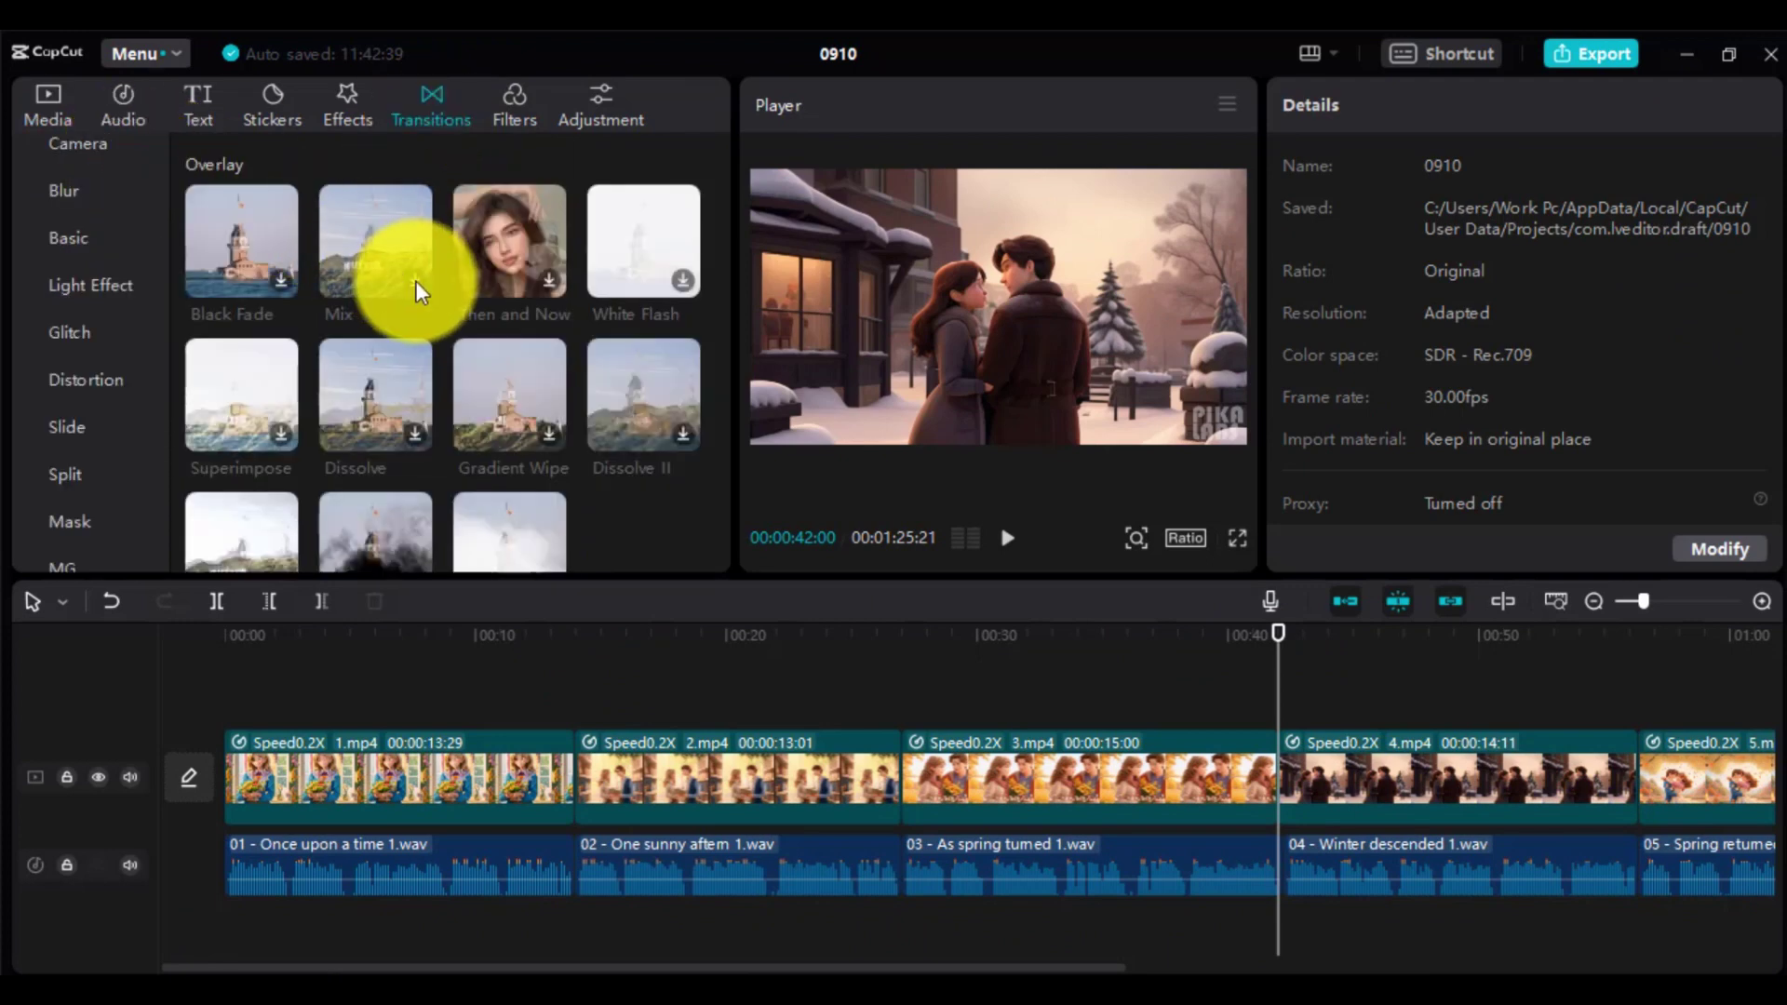
click(416, 292)
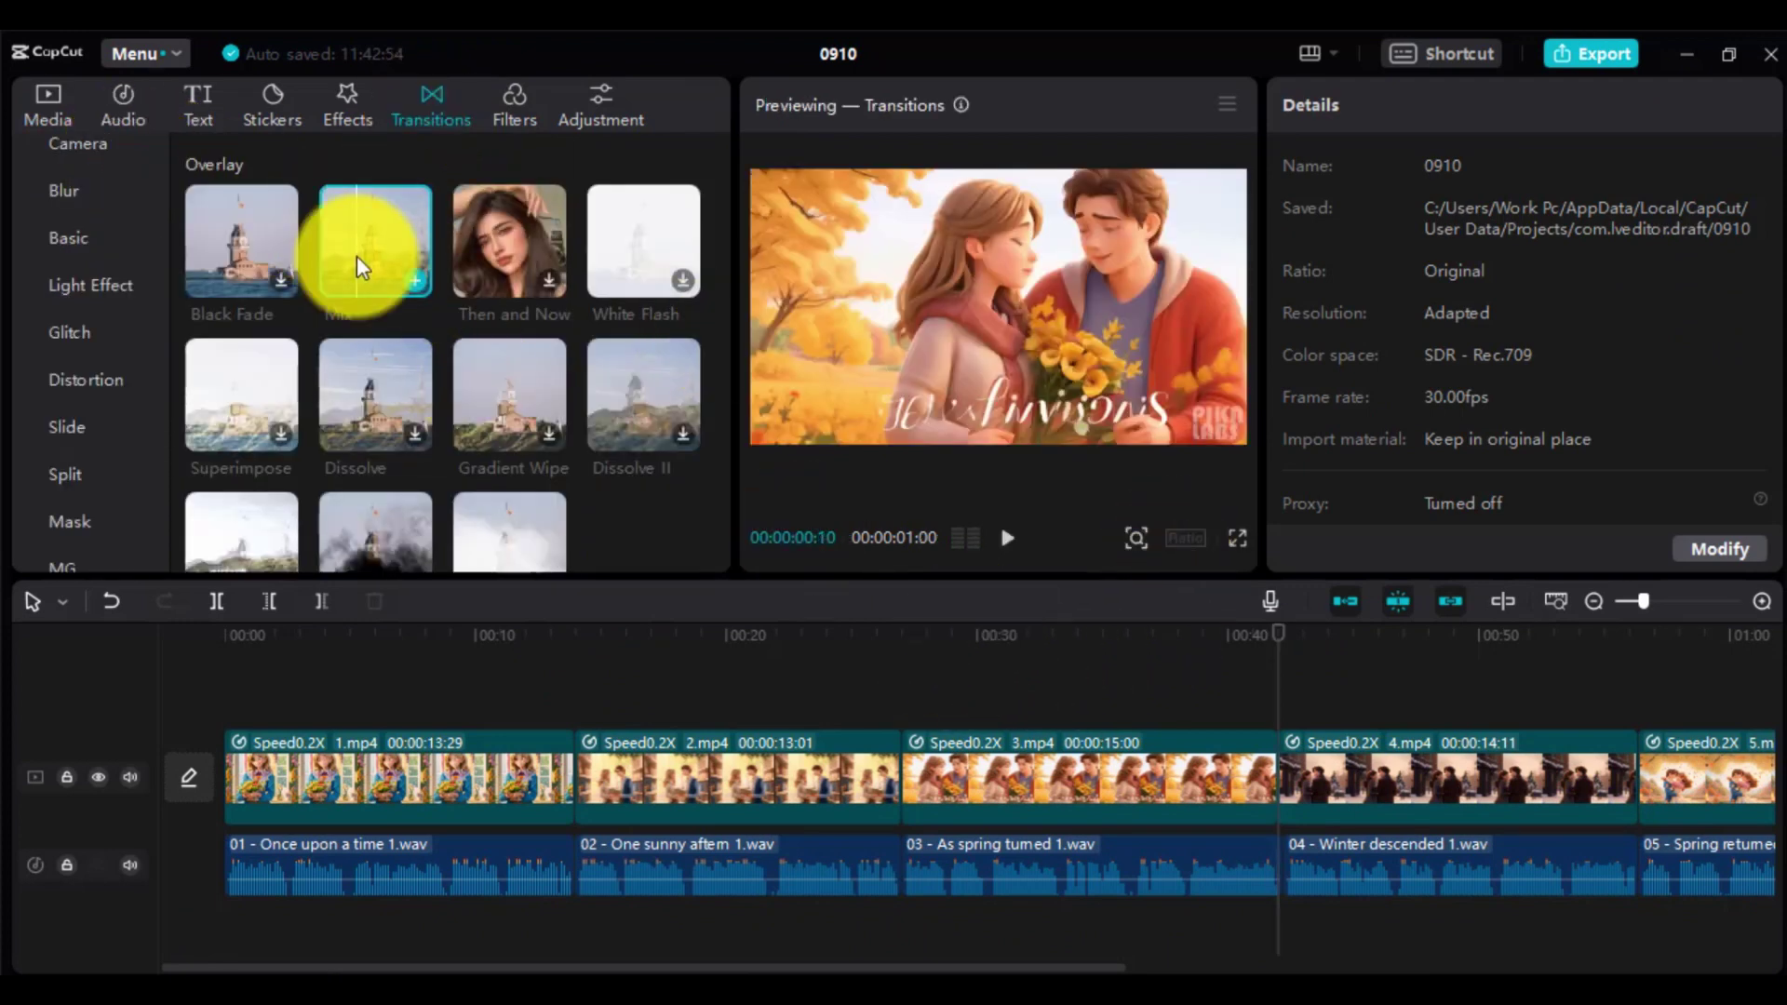
click(416, 281)
click(1028, 606)
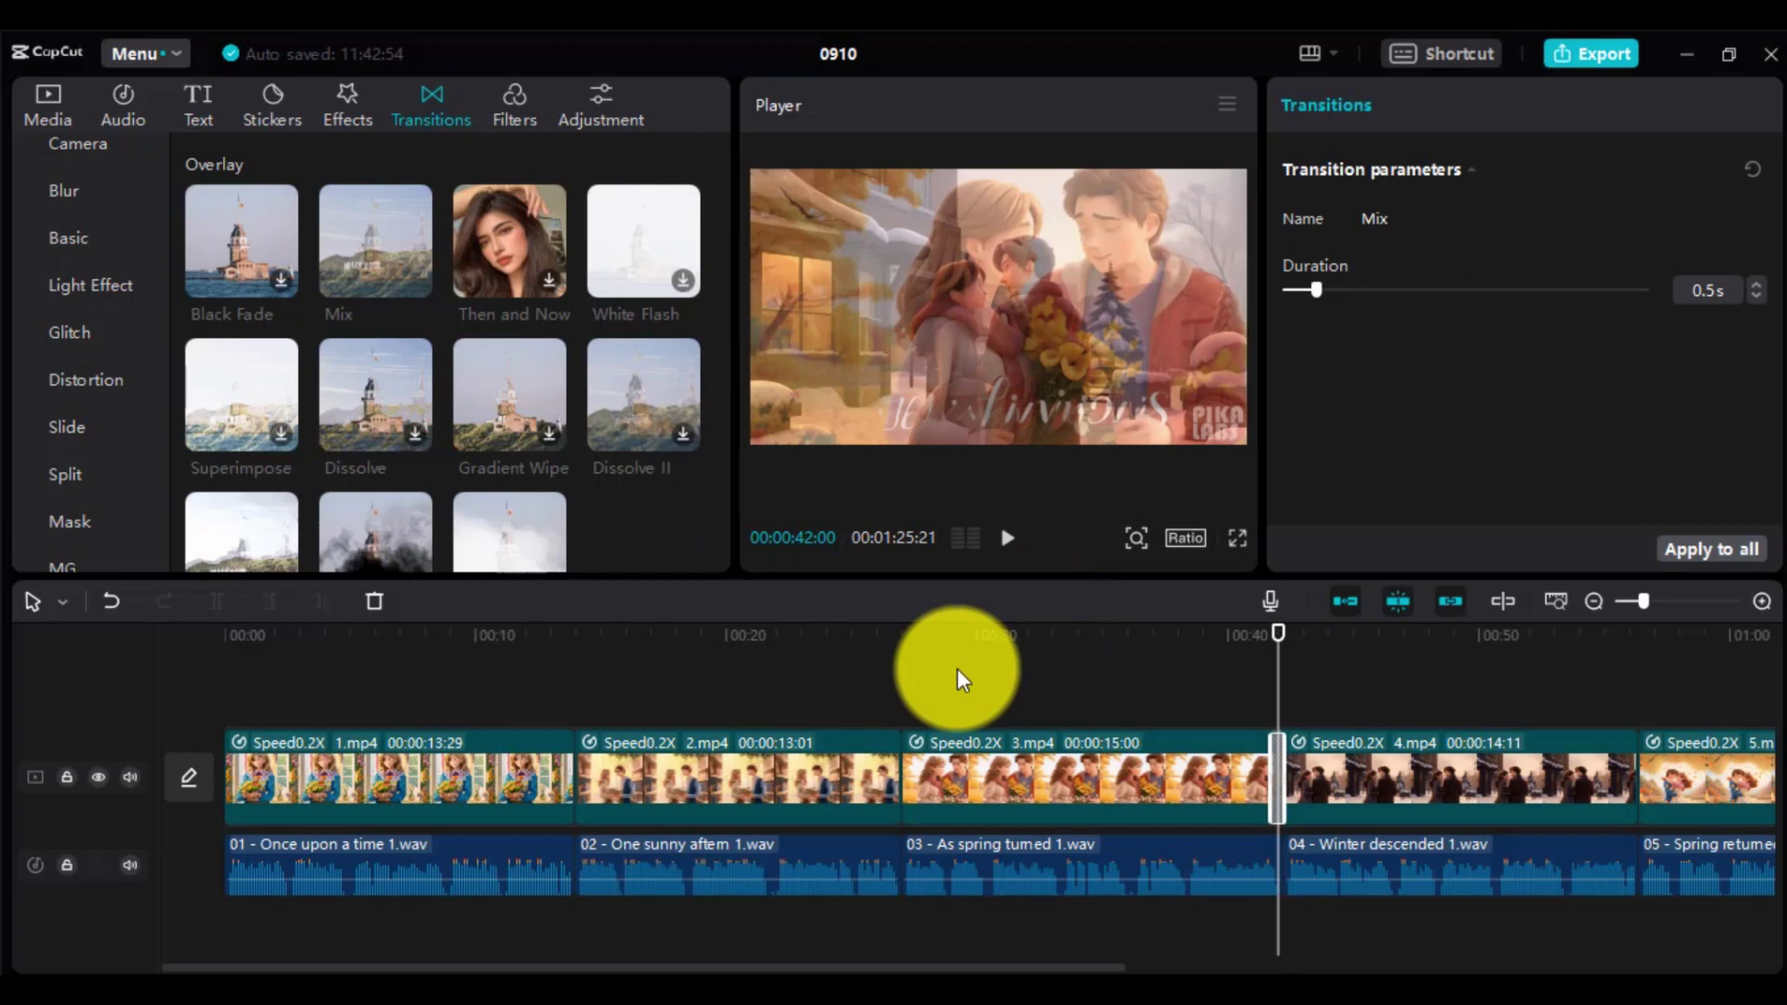
- Add the Black Fade transition between clips 1.mp4 and 2.mp4, and White Flash between clips 2.mp4 and 3.mp4
click(581, 636)
click(277, 288)
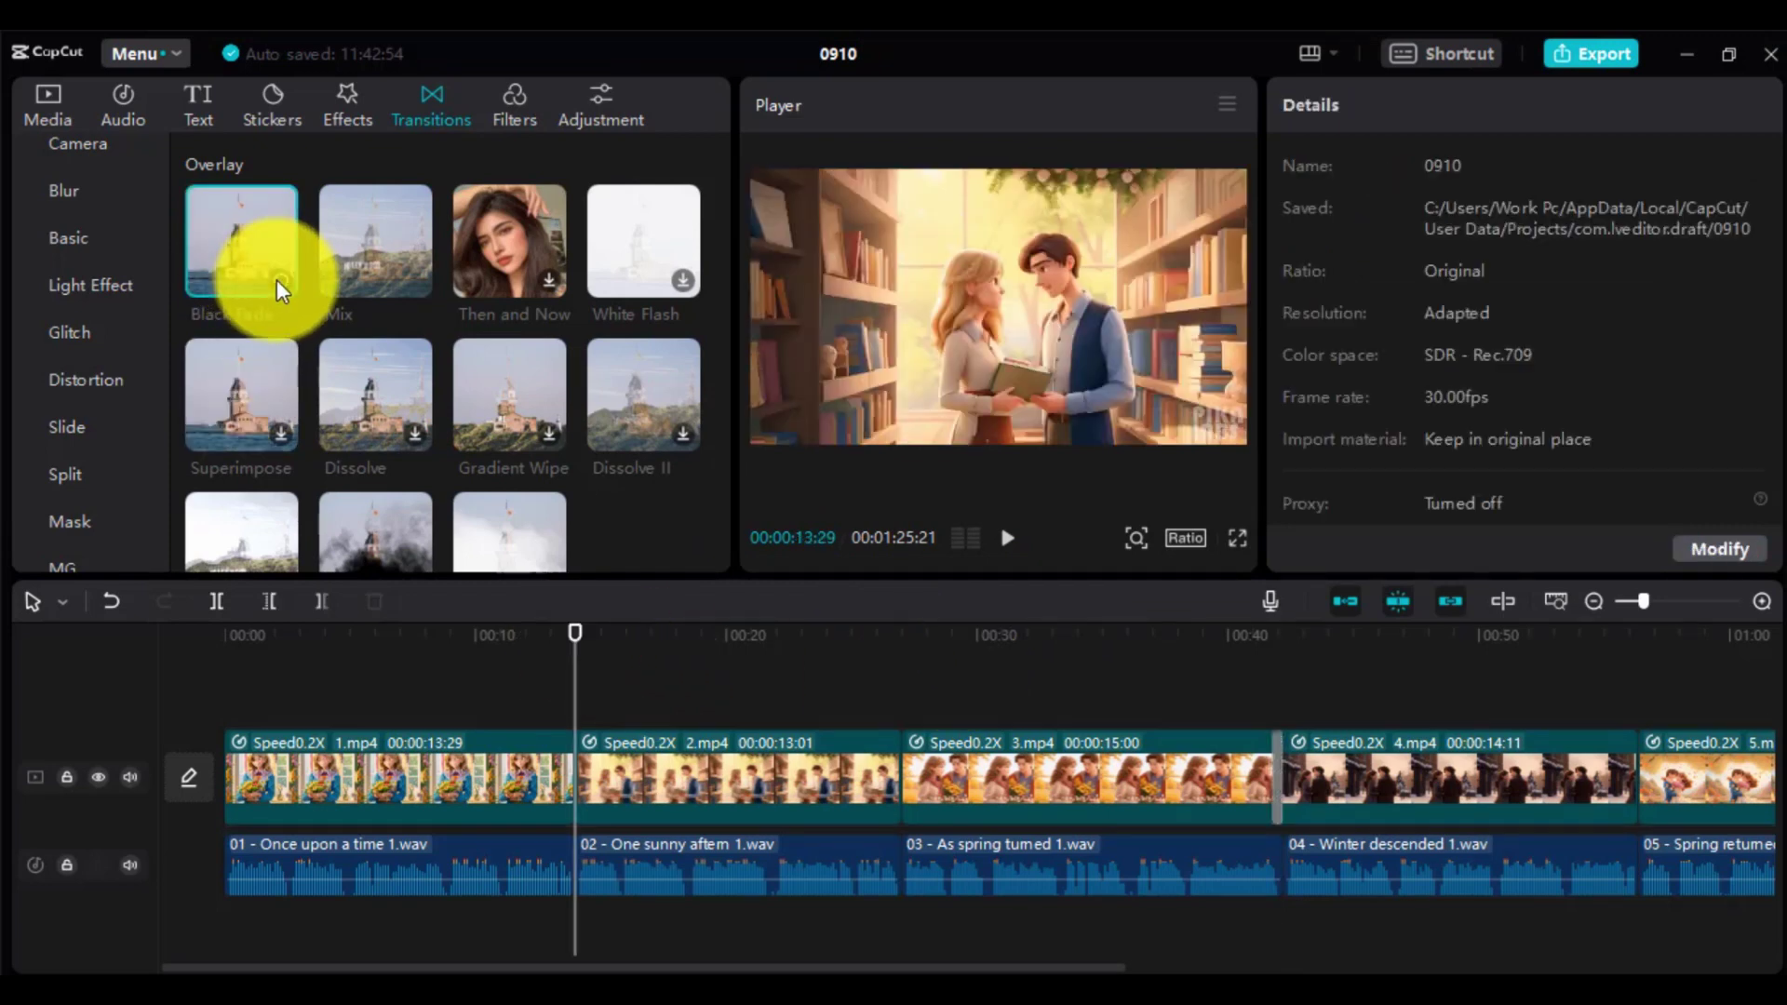
click(279, 281)
drag(946, 638, 902, 637)
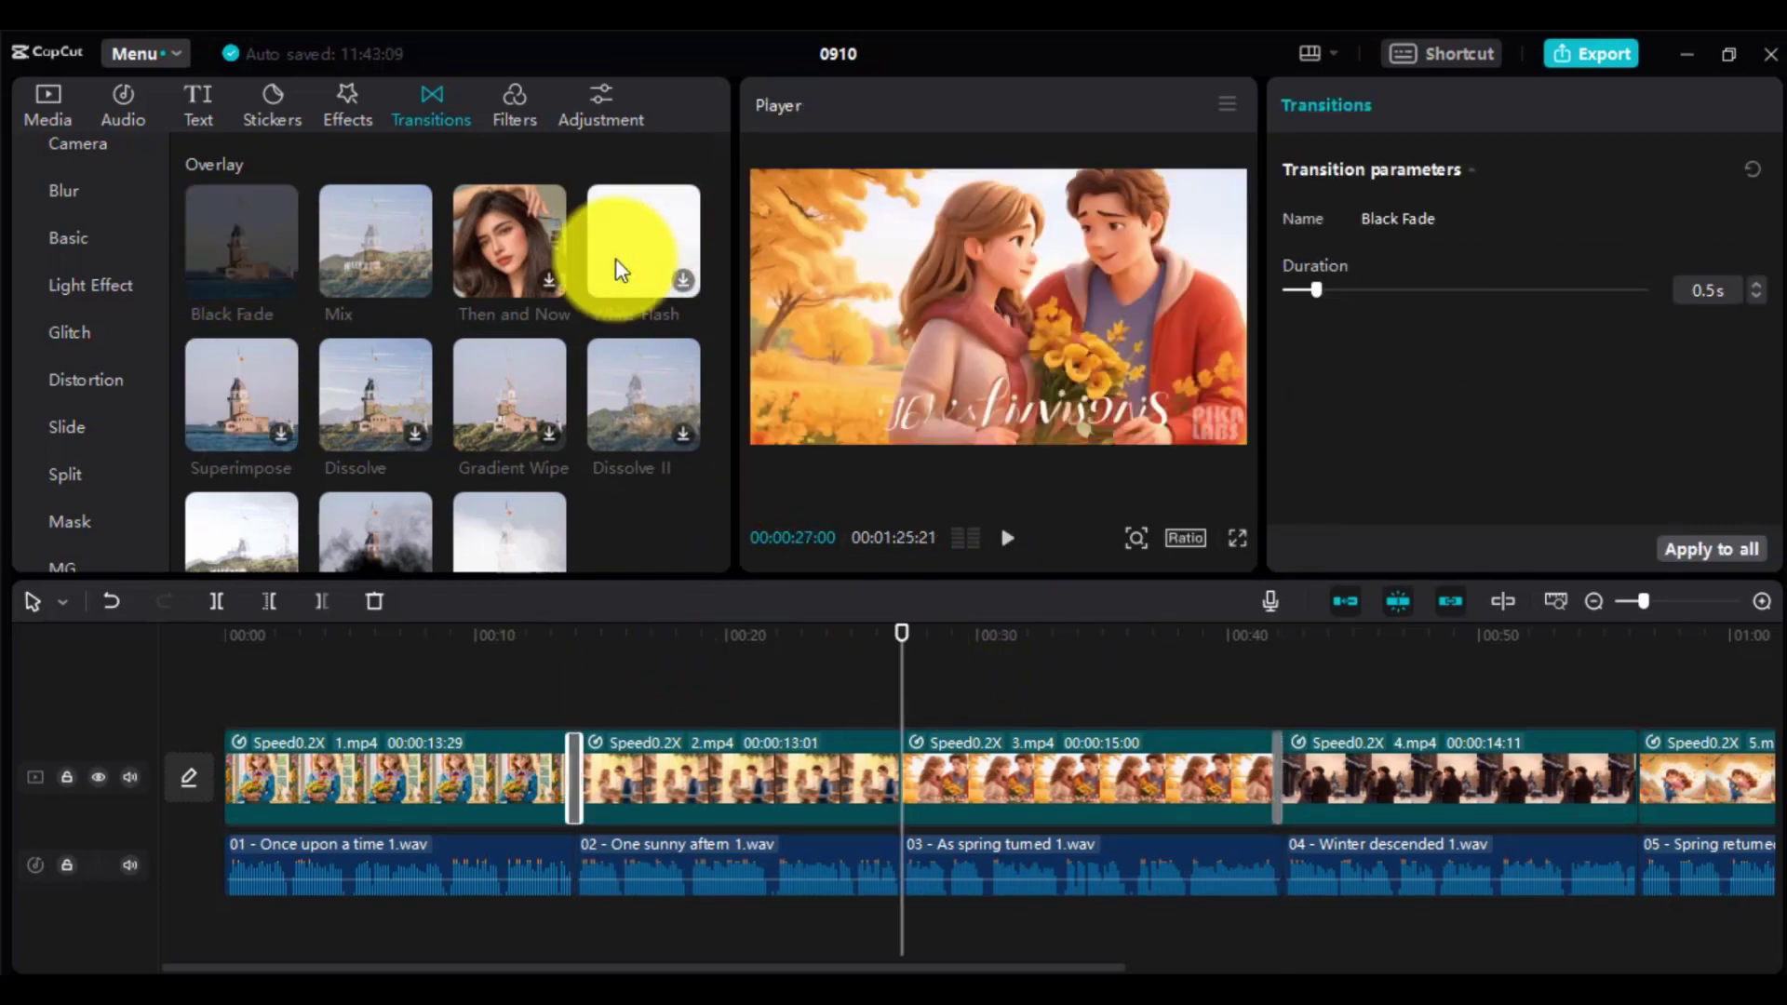
drag(680, 289, 846, 778)
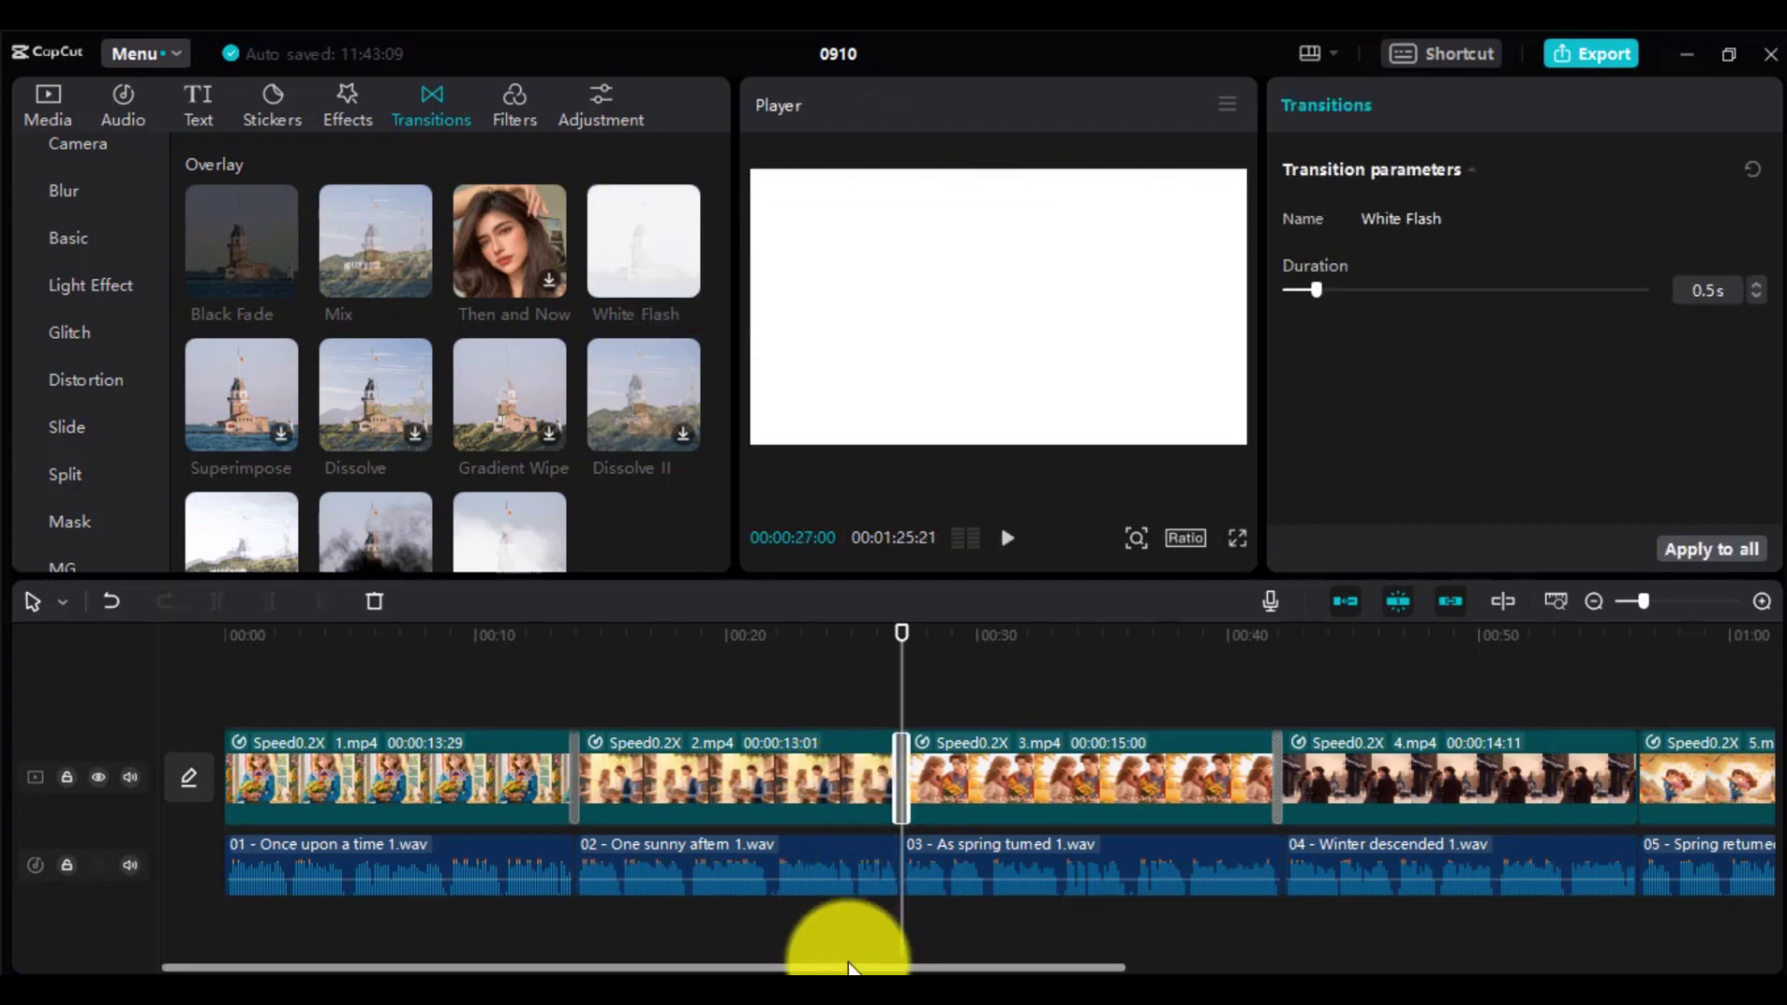
- Add the Dissolve transition between clips 4.mp4 and 5.mp4, and Black Fade between clips 5.mp4 and 6.mp4
drag(846, 967, 1434, 968)
click(686, 633)
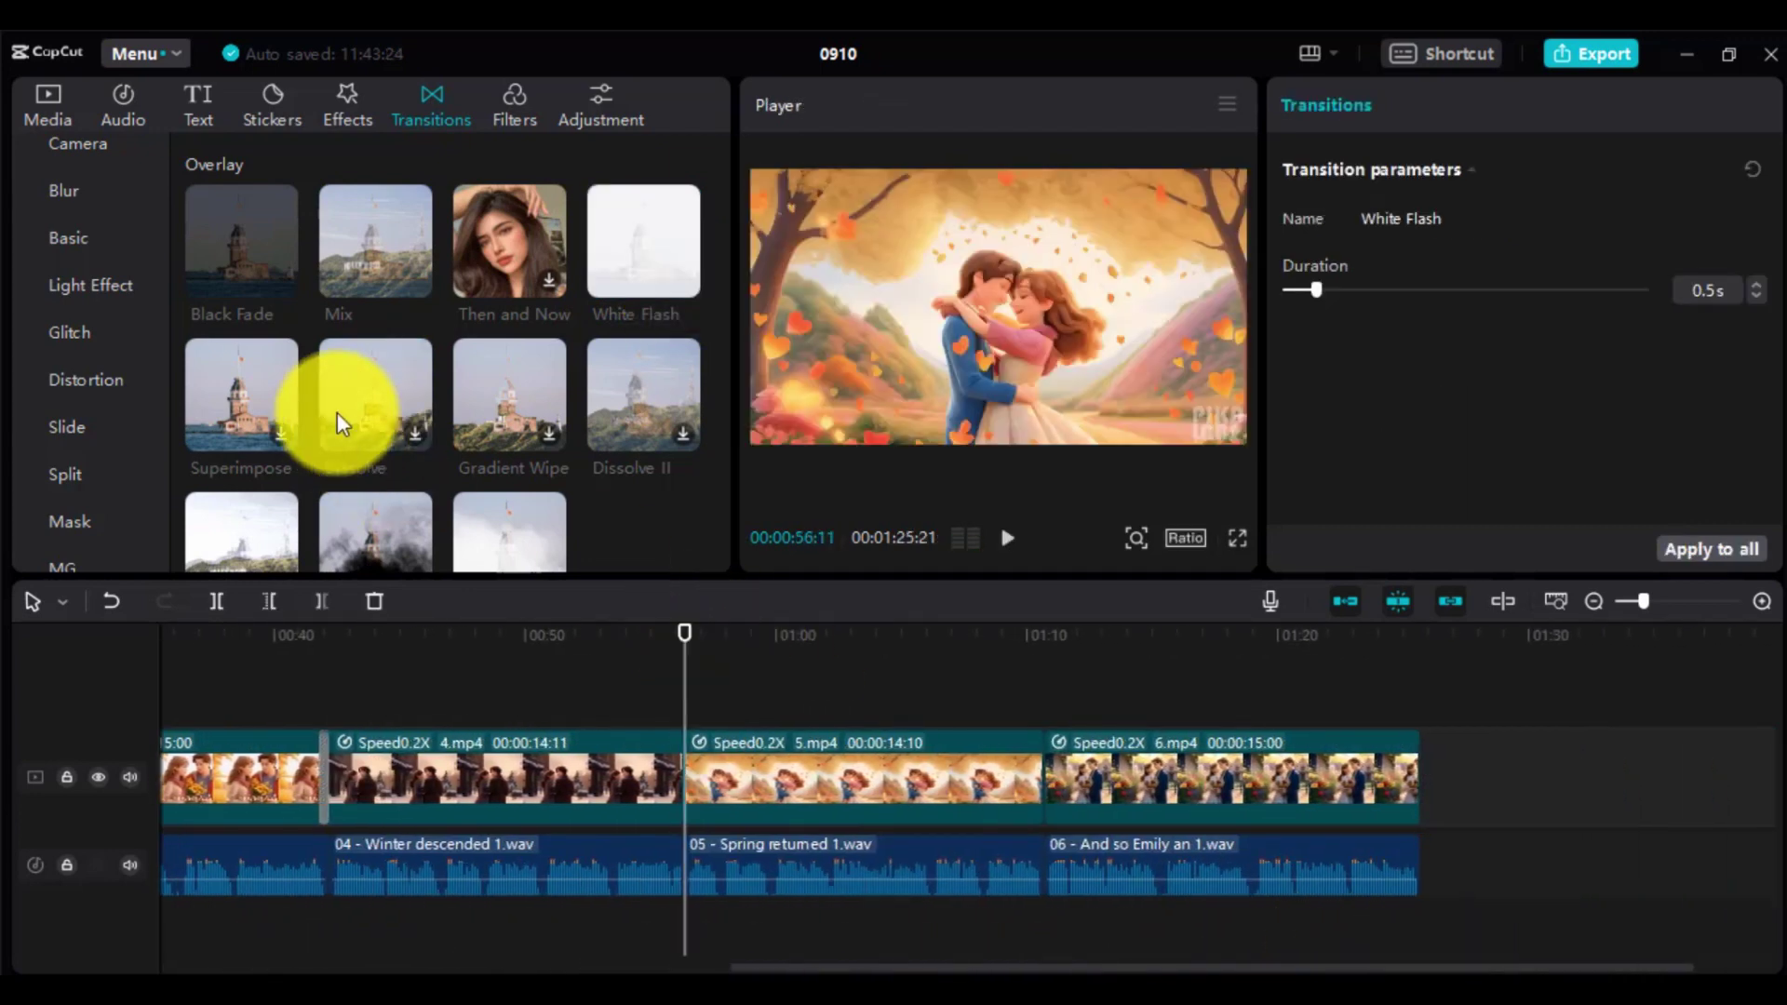
click(413, 443)
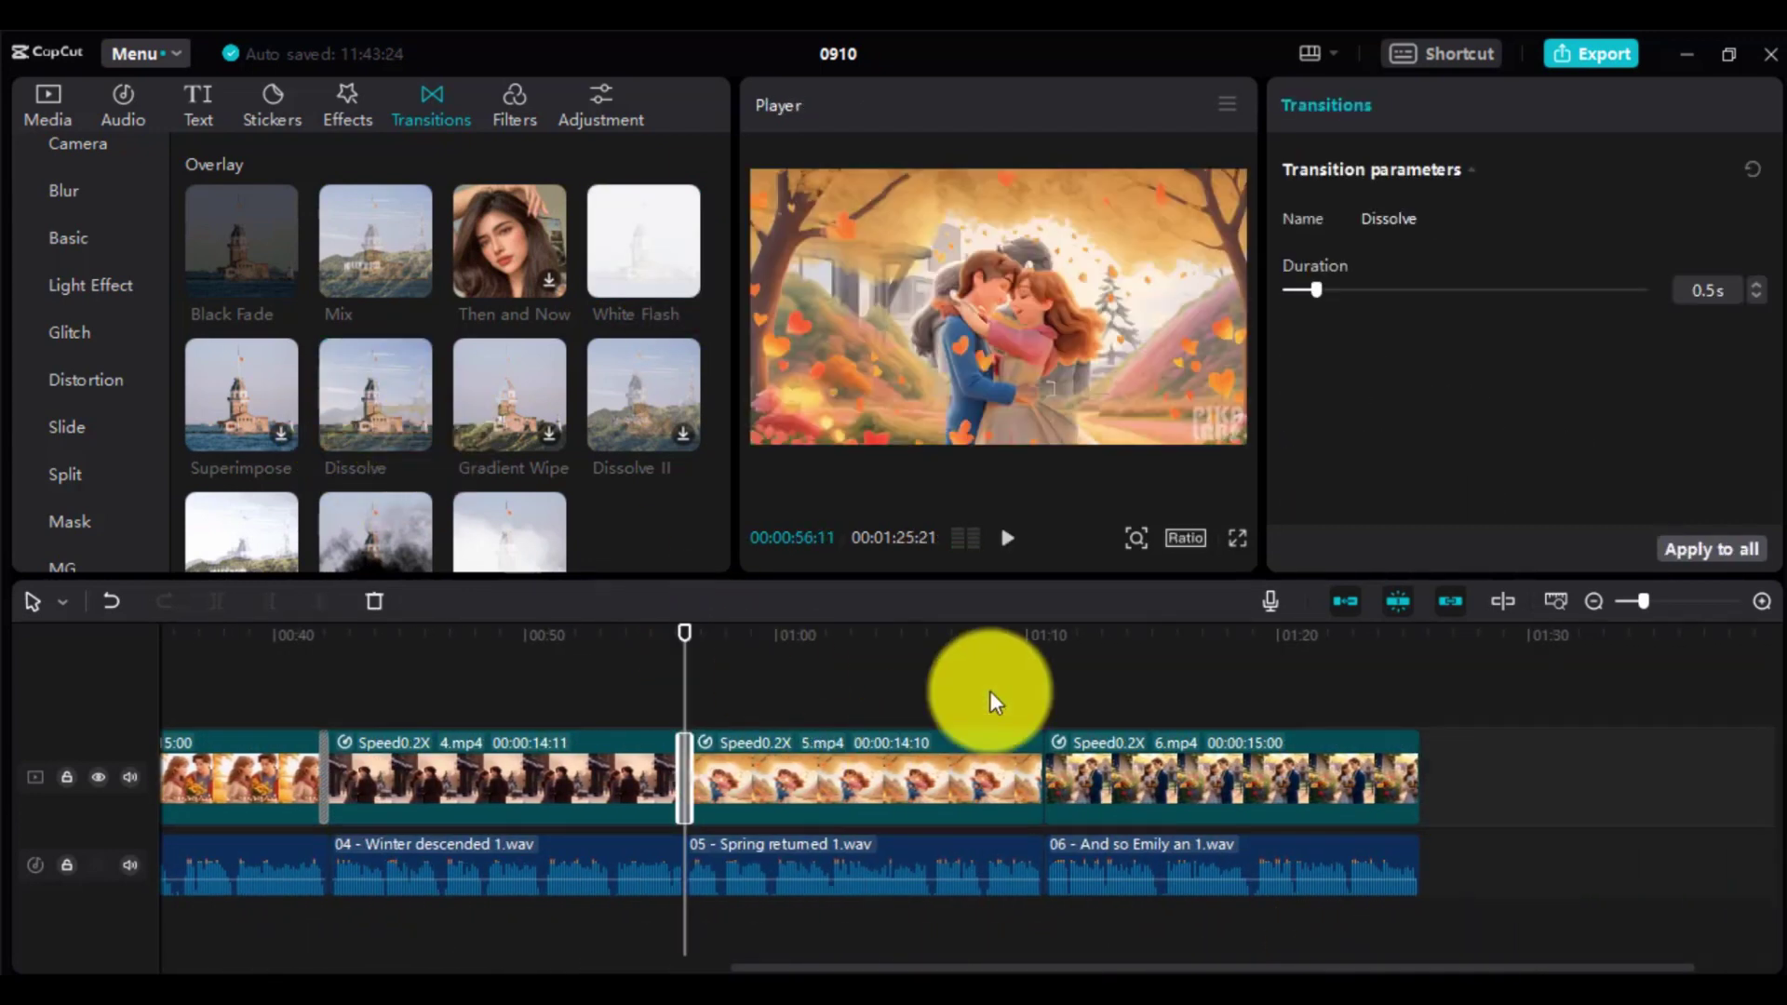
click(1044, 679)
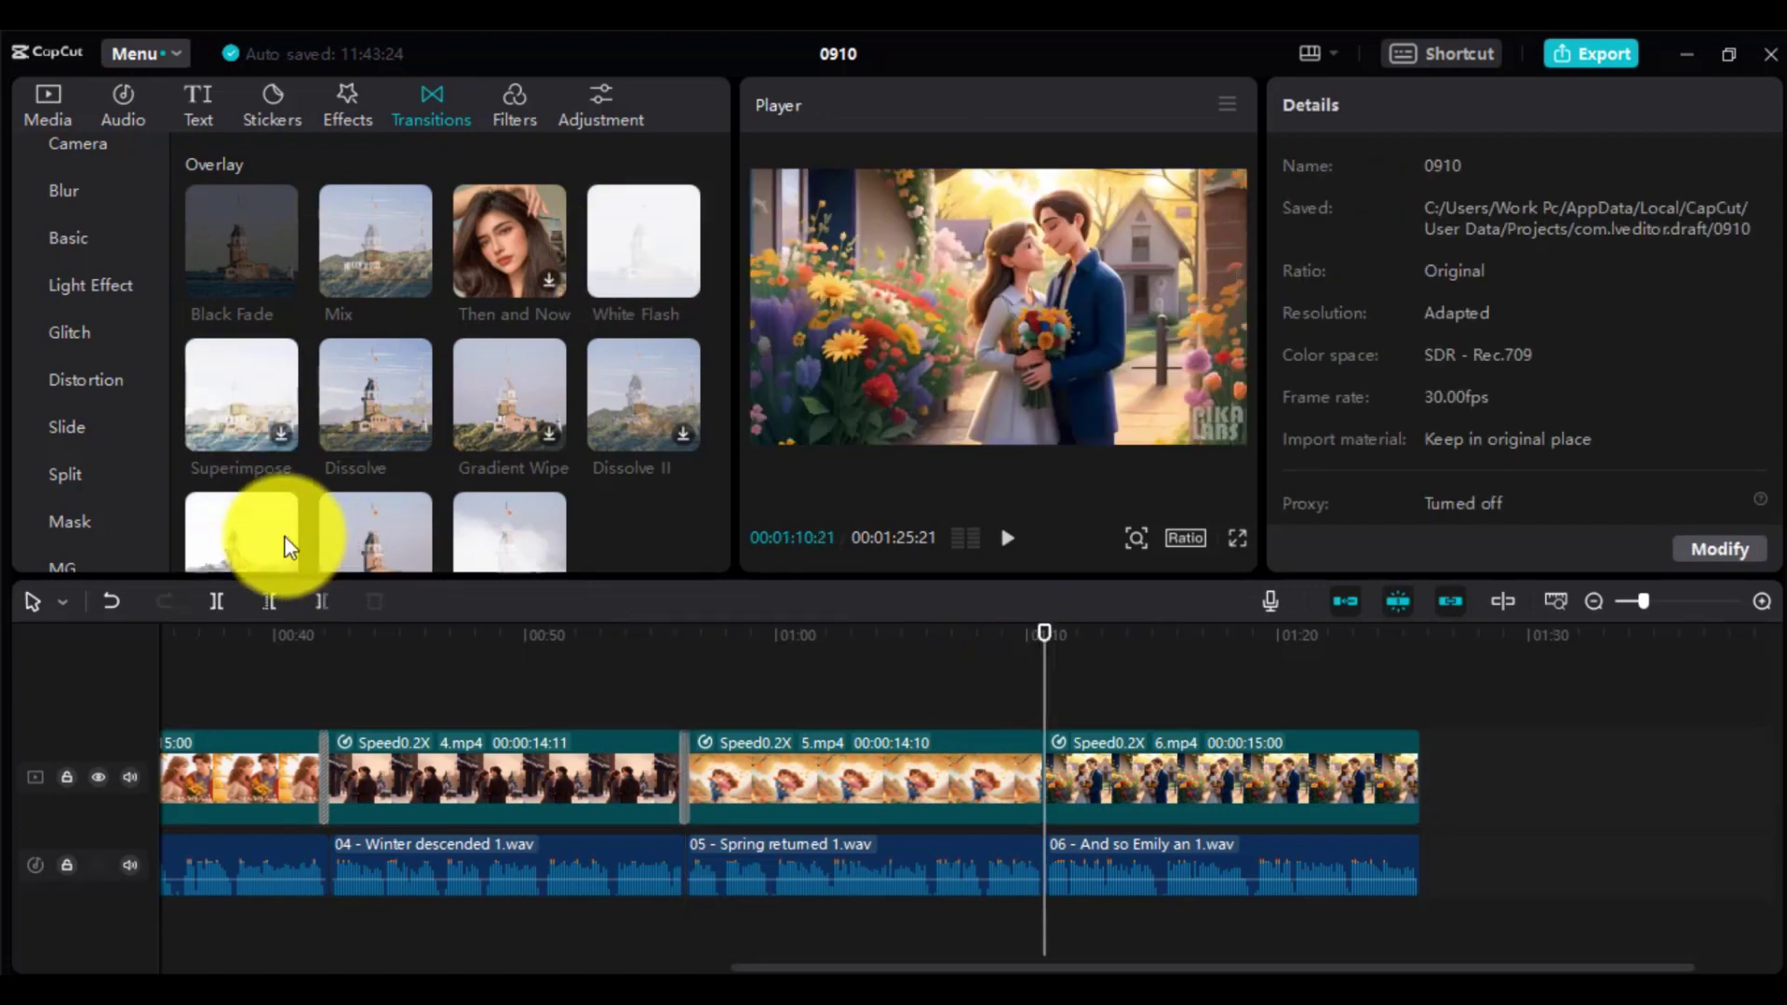
click(275, 282)
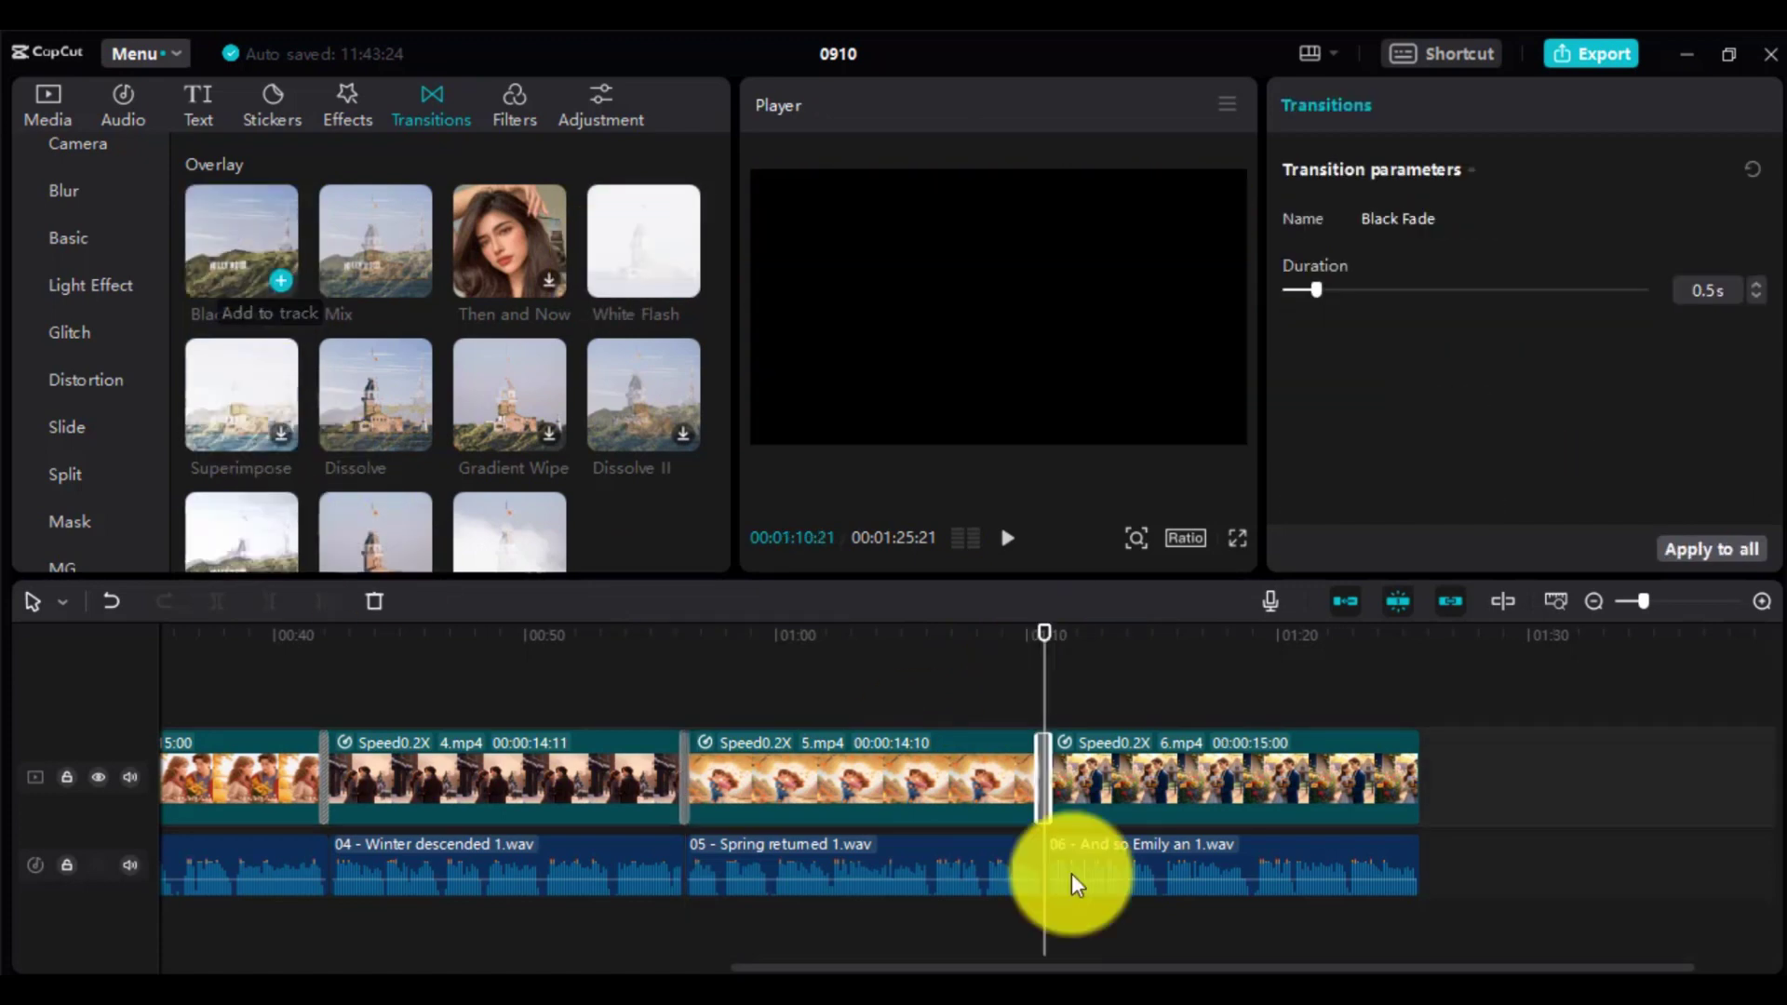
- Set the video's aspect ratio to 16:9 and return the playhead to the start of the timeline
click(1180, 540)
click(1238, 670)
key(Home)
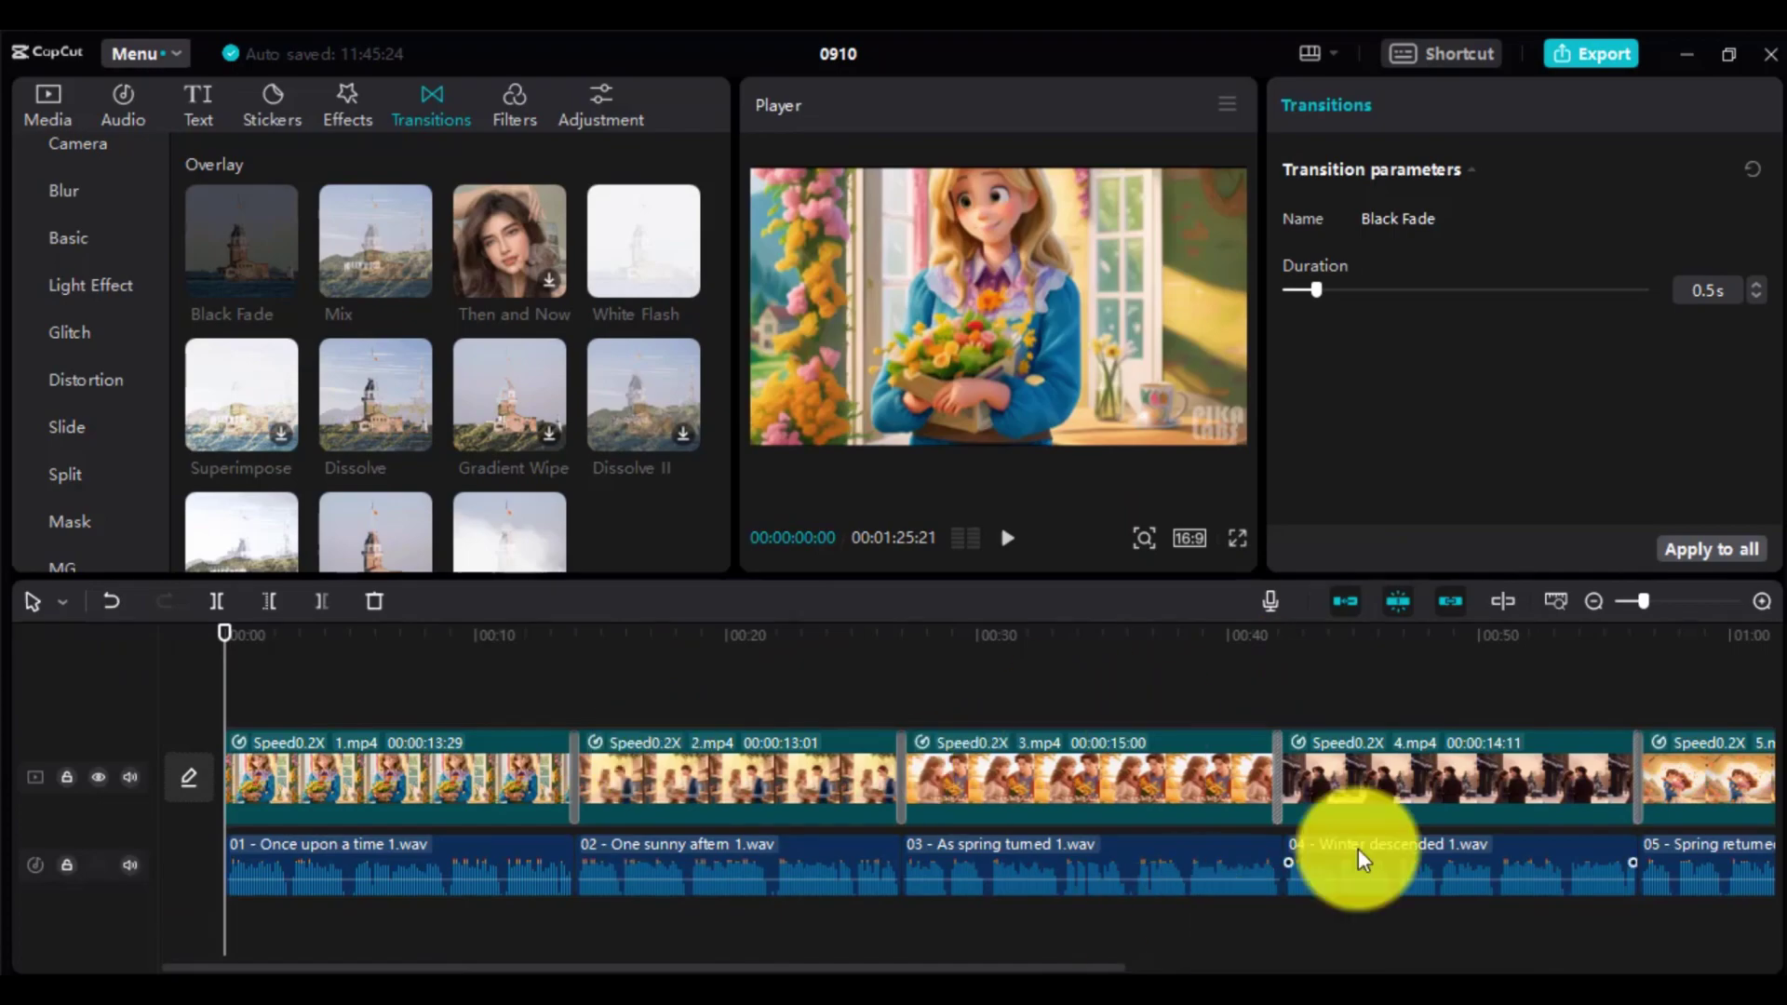
- Export the video with the title "Love story" as a 1080P H.264 mp4 at 30fps
click(1596, 56)
drag(1170, 181, 1011, 180)
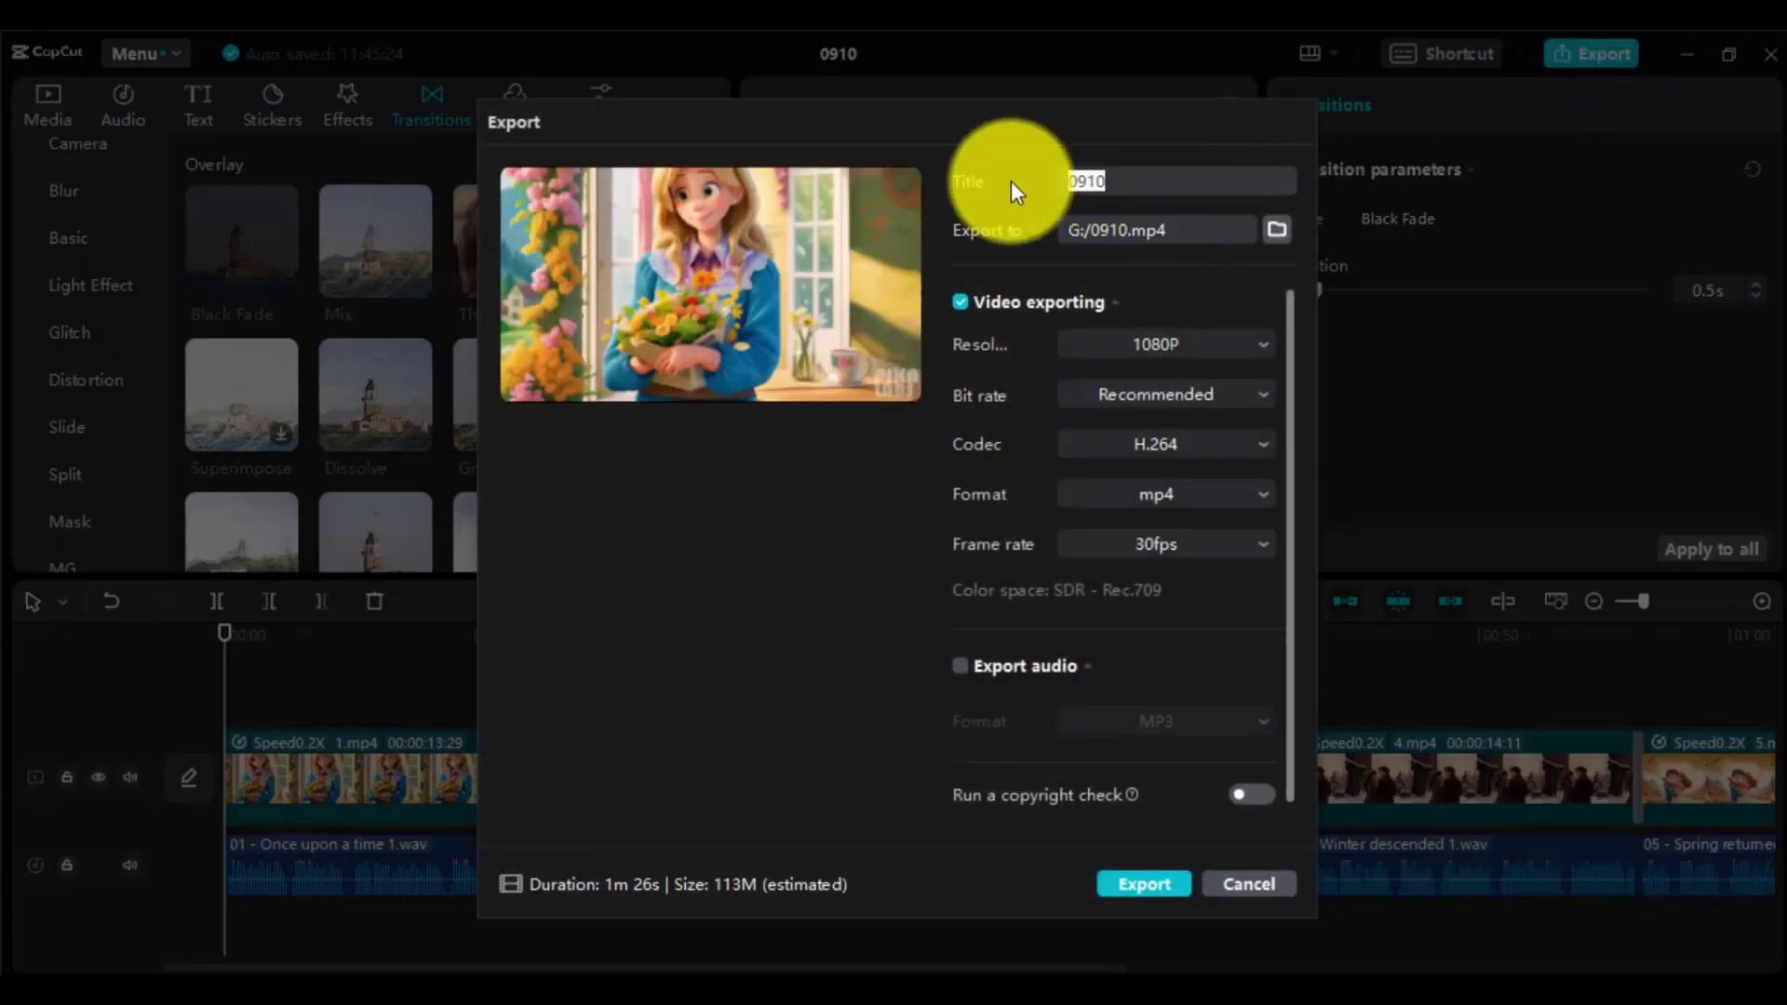
text(Love story)
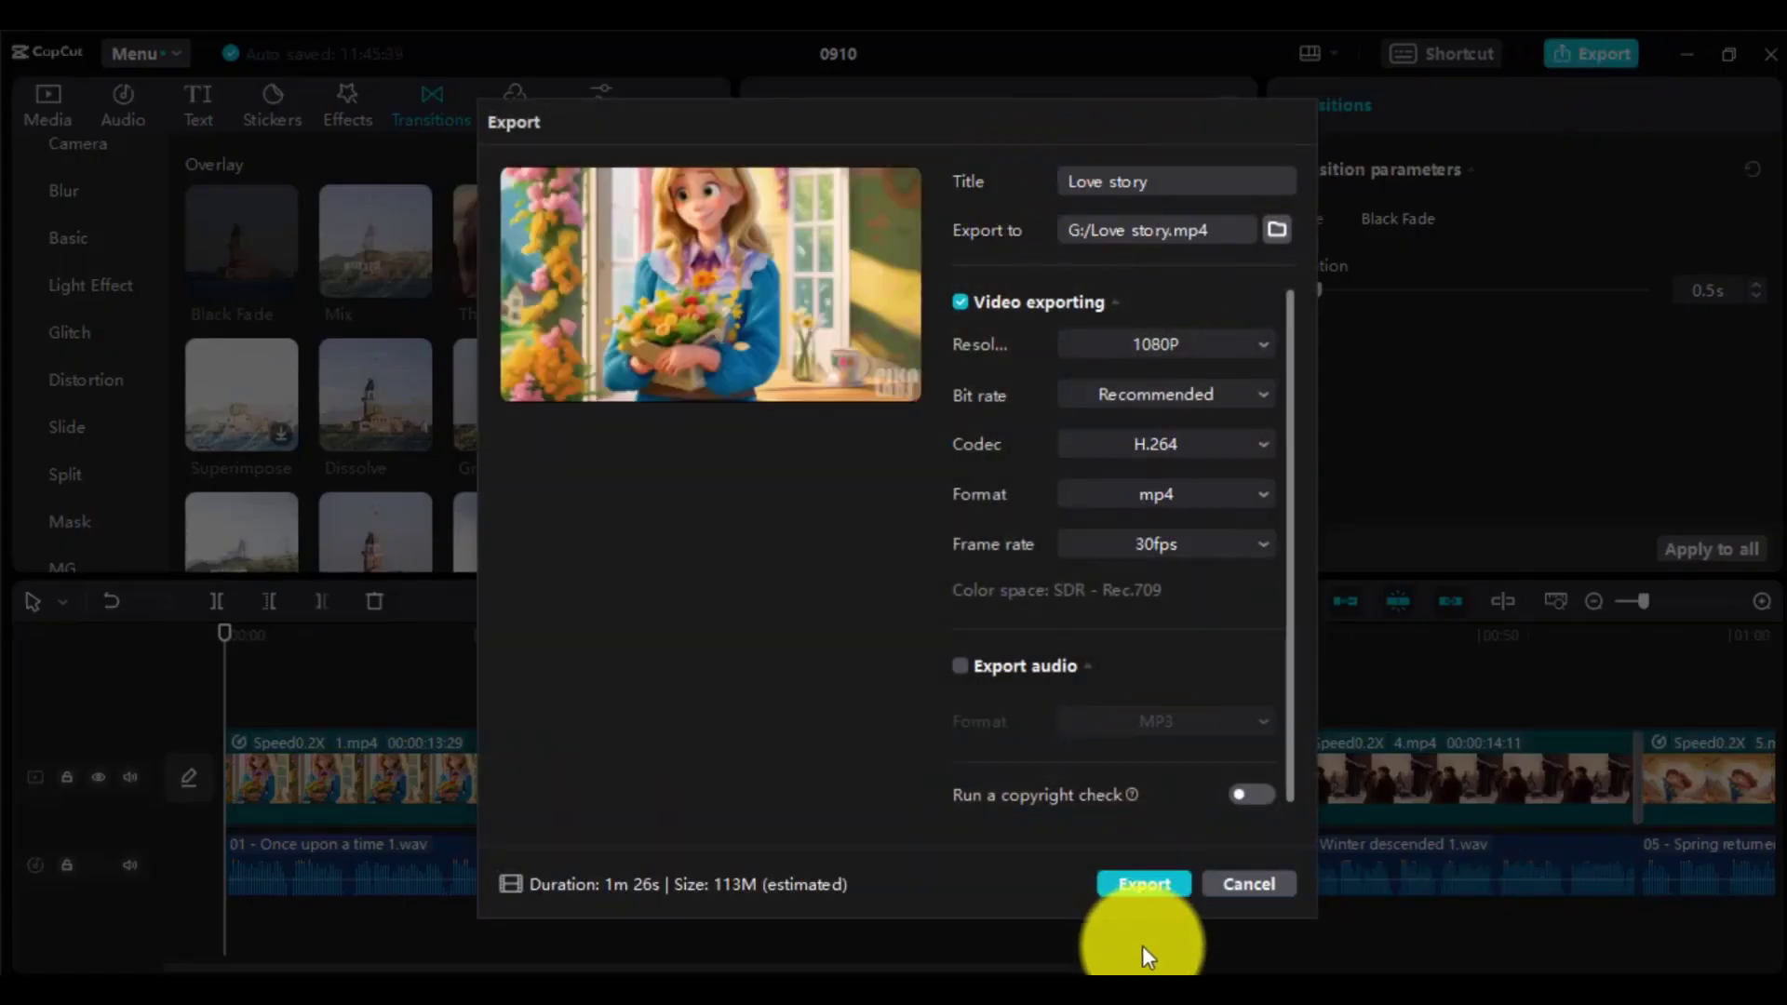
click(1132, 885)
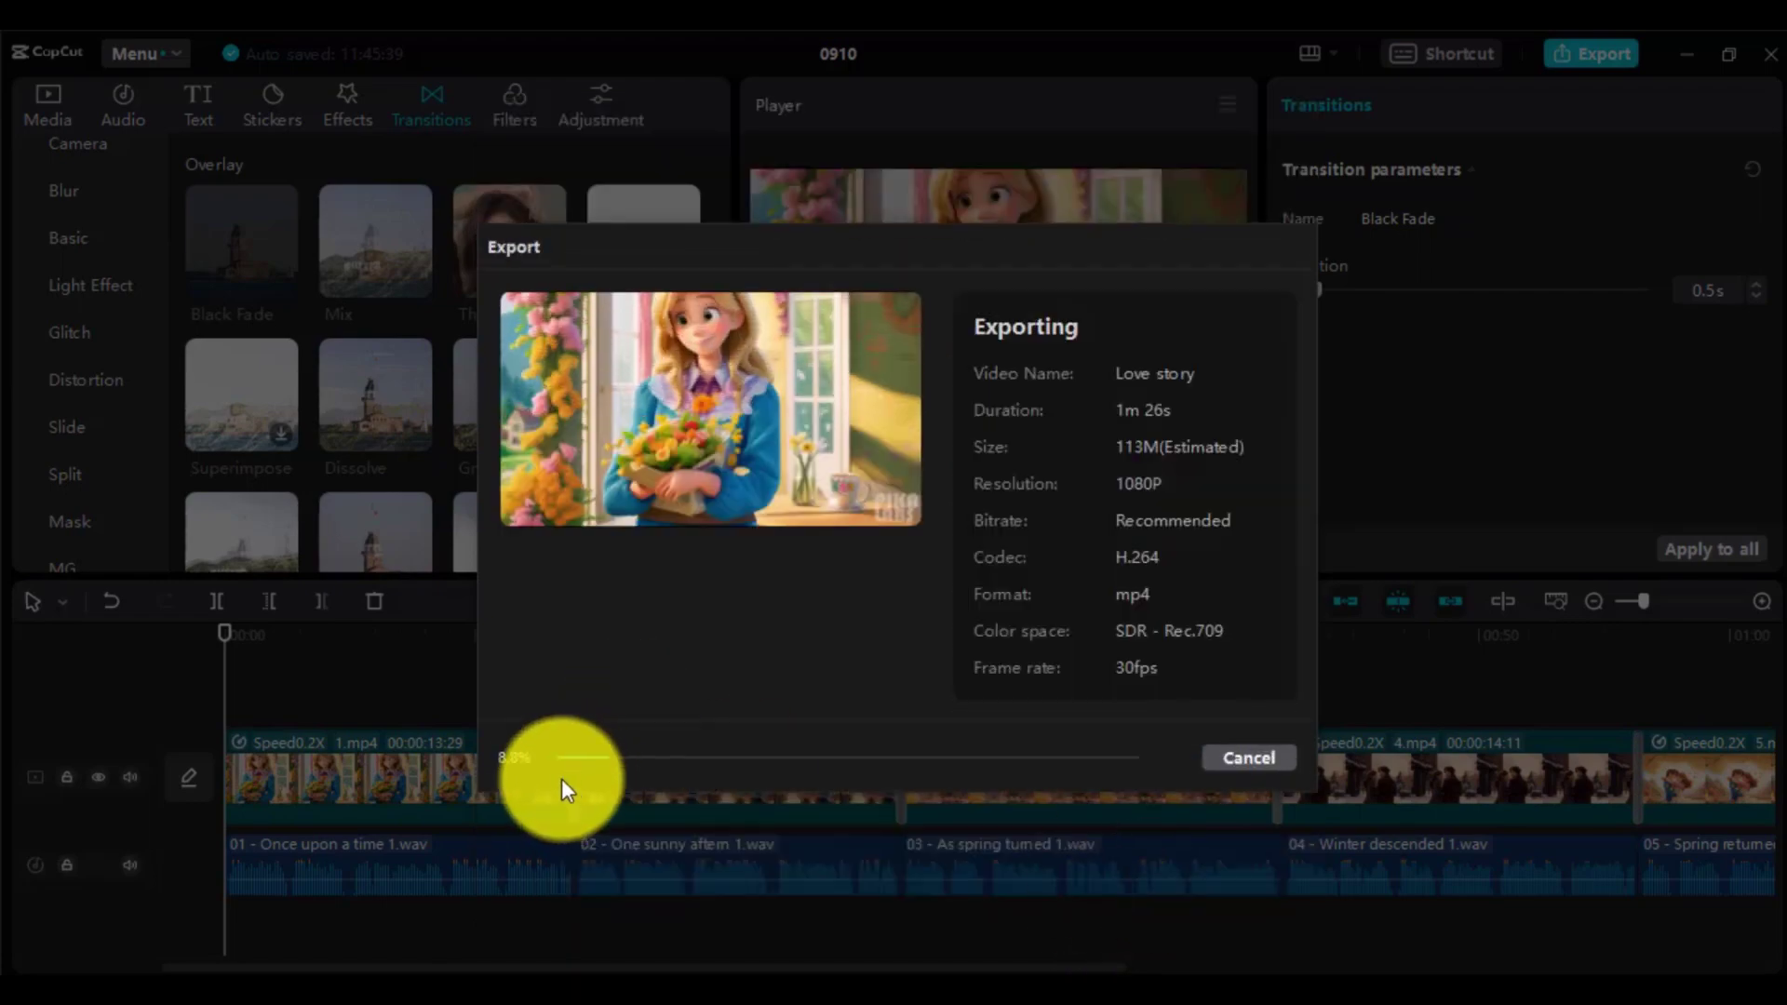